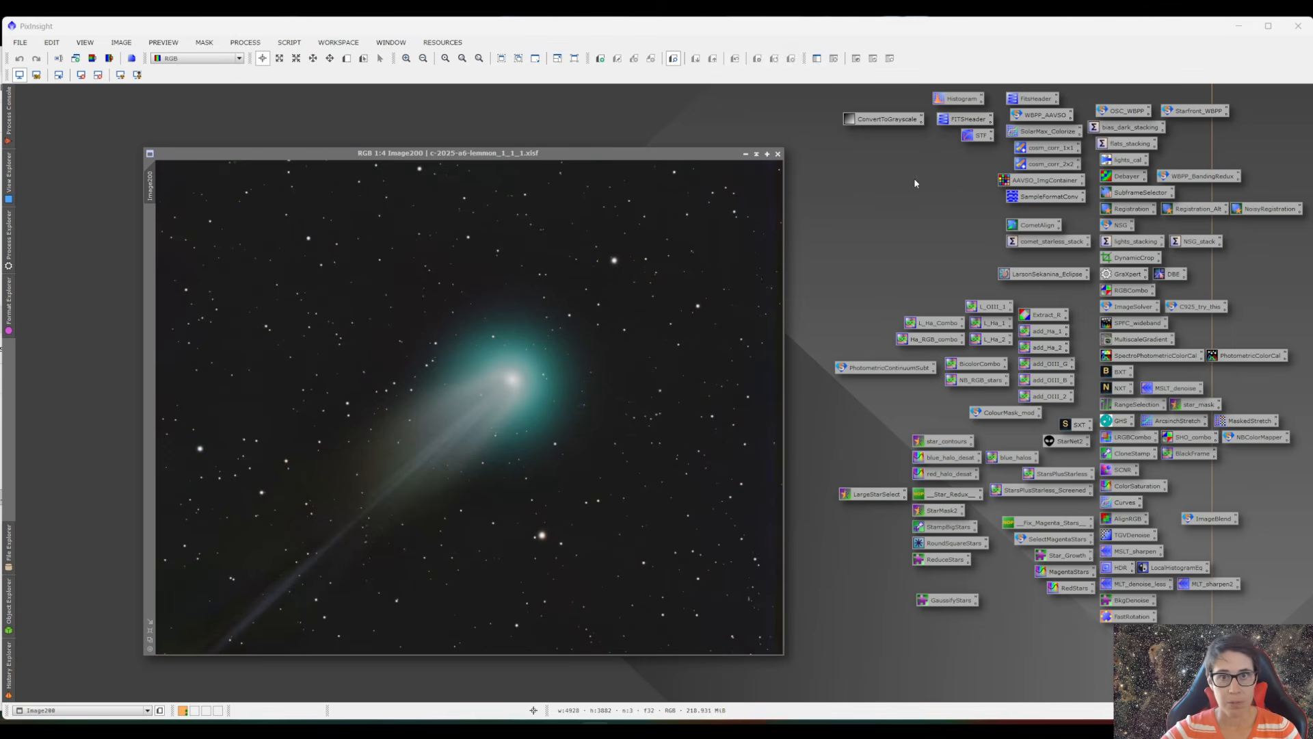
- Close the finished c-2025-a6-lemmon comet image to clear the workspace
left_click(602, 153)
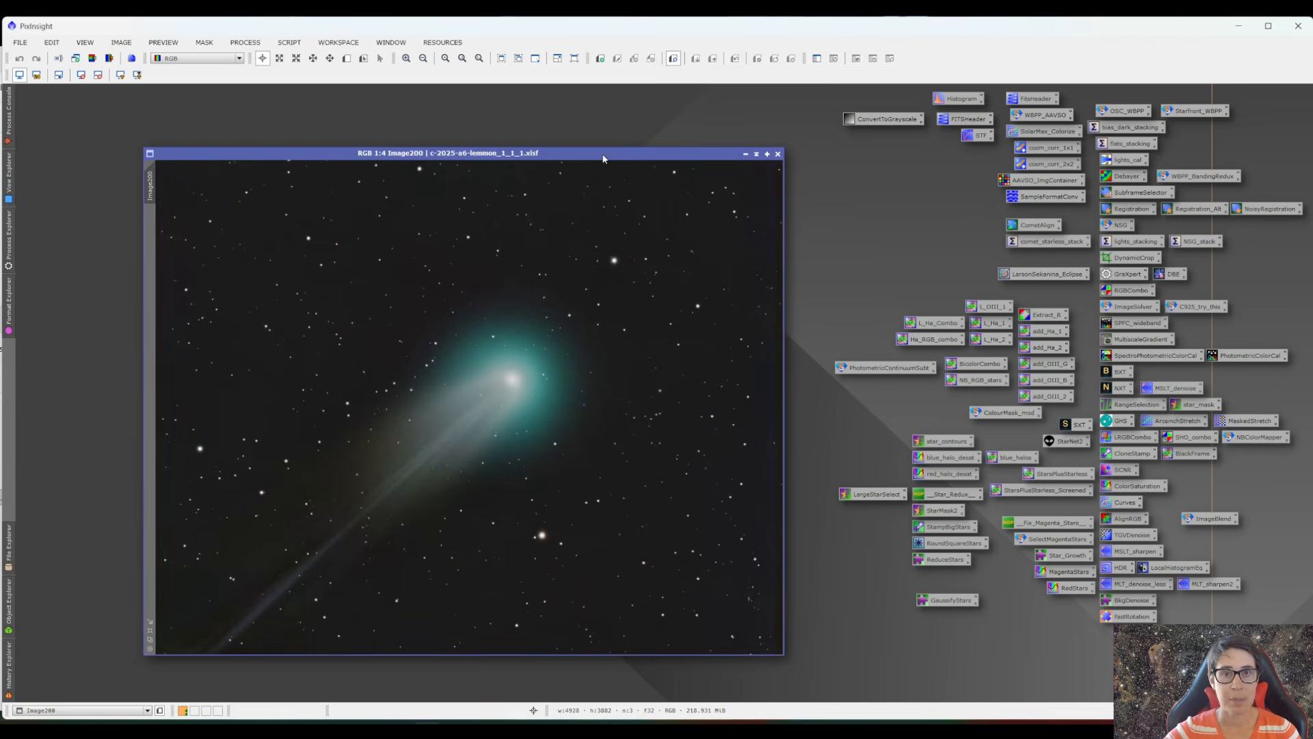
left_click(778, 154)
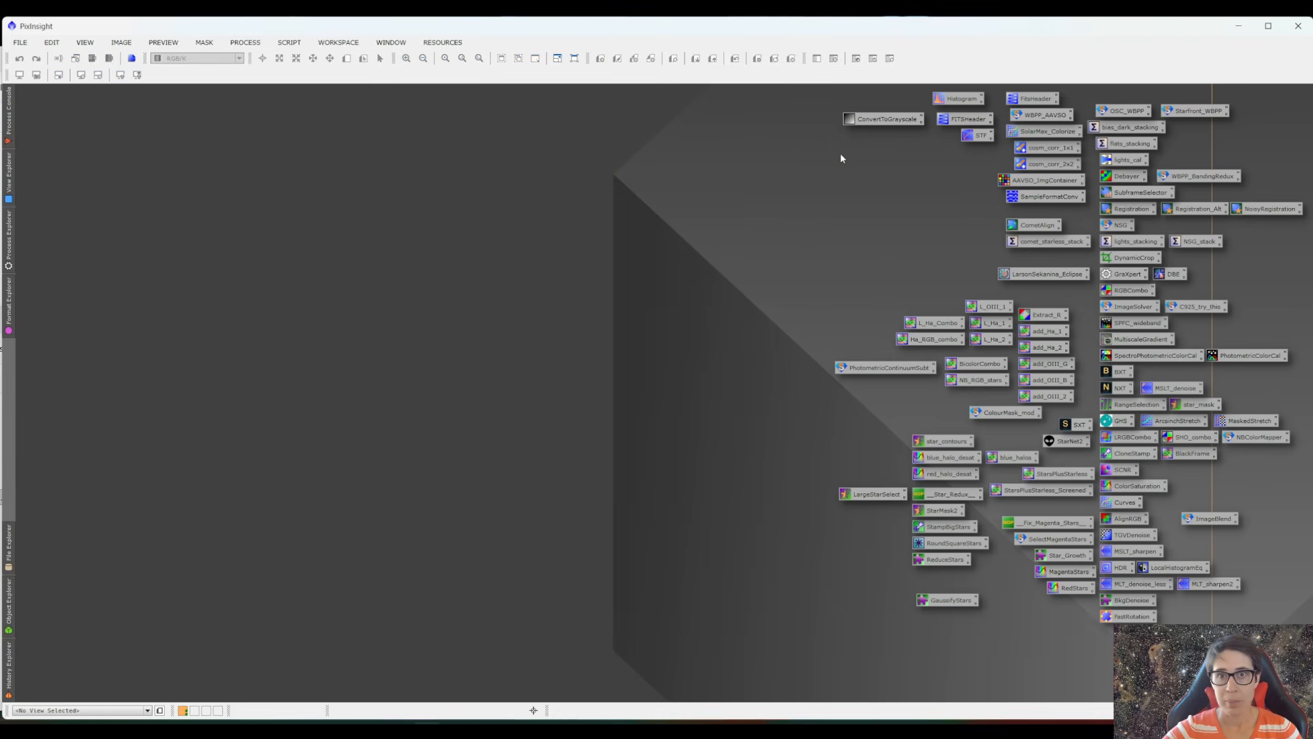
- View the ImageCalibration and StarAlignment process settings one after the other, closing each without running it
double_click(1126, 162)
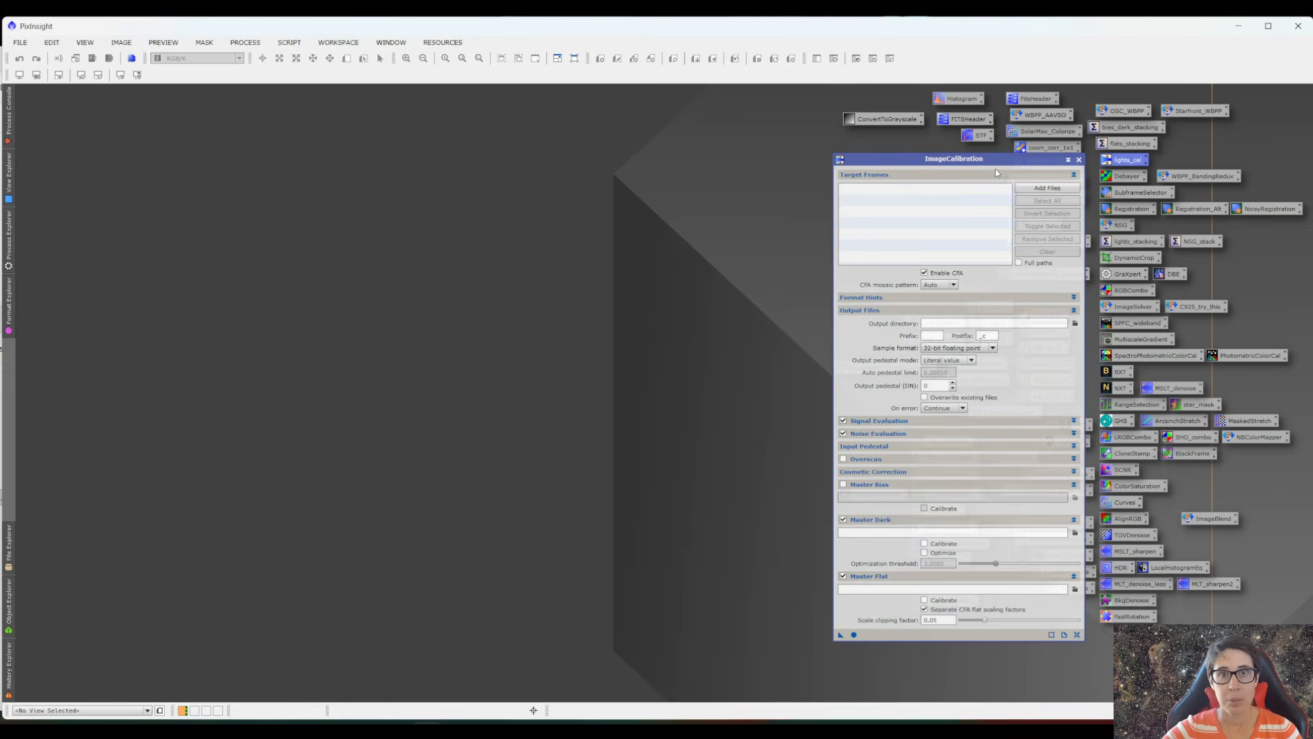
left_click(1079, 161)
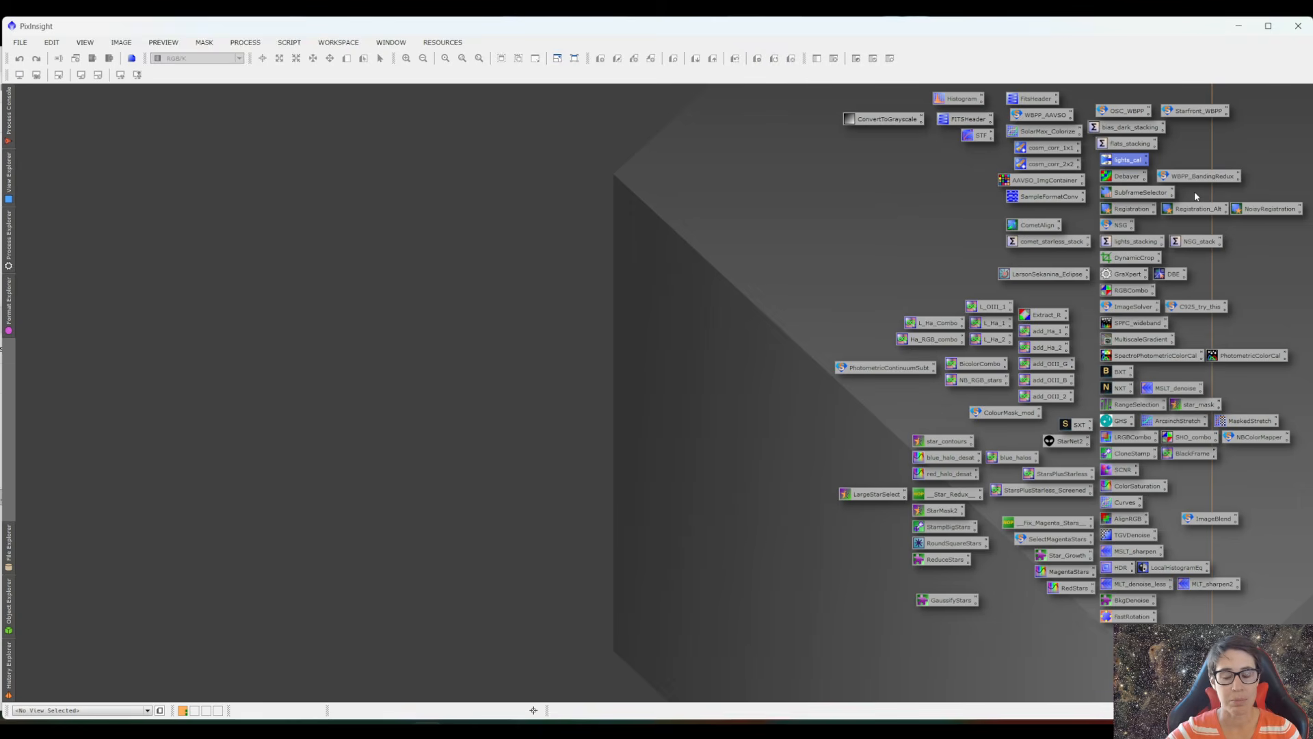
double_click(1110, 210)
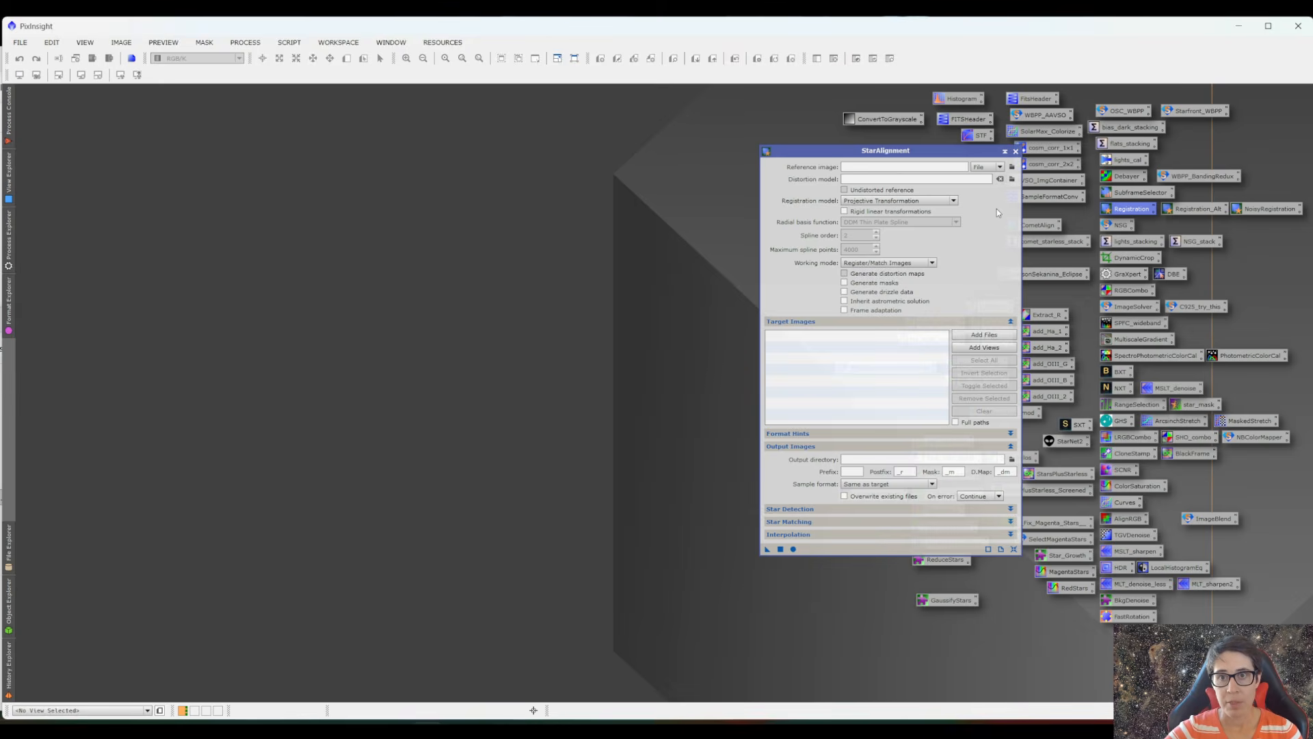
left_click(1016, 151)
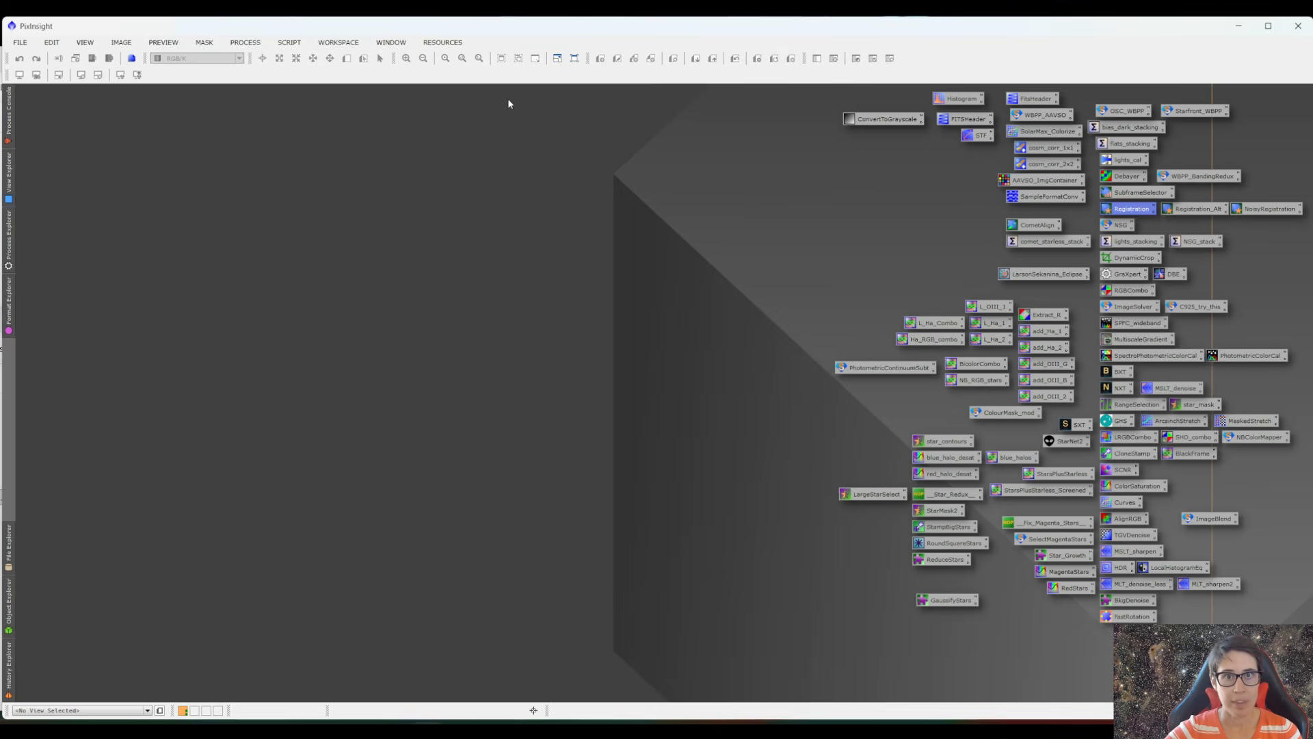
- Load all blue-filter frames from the B folder inside "2 stars registered" into Blink
left_click(258, 43)
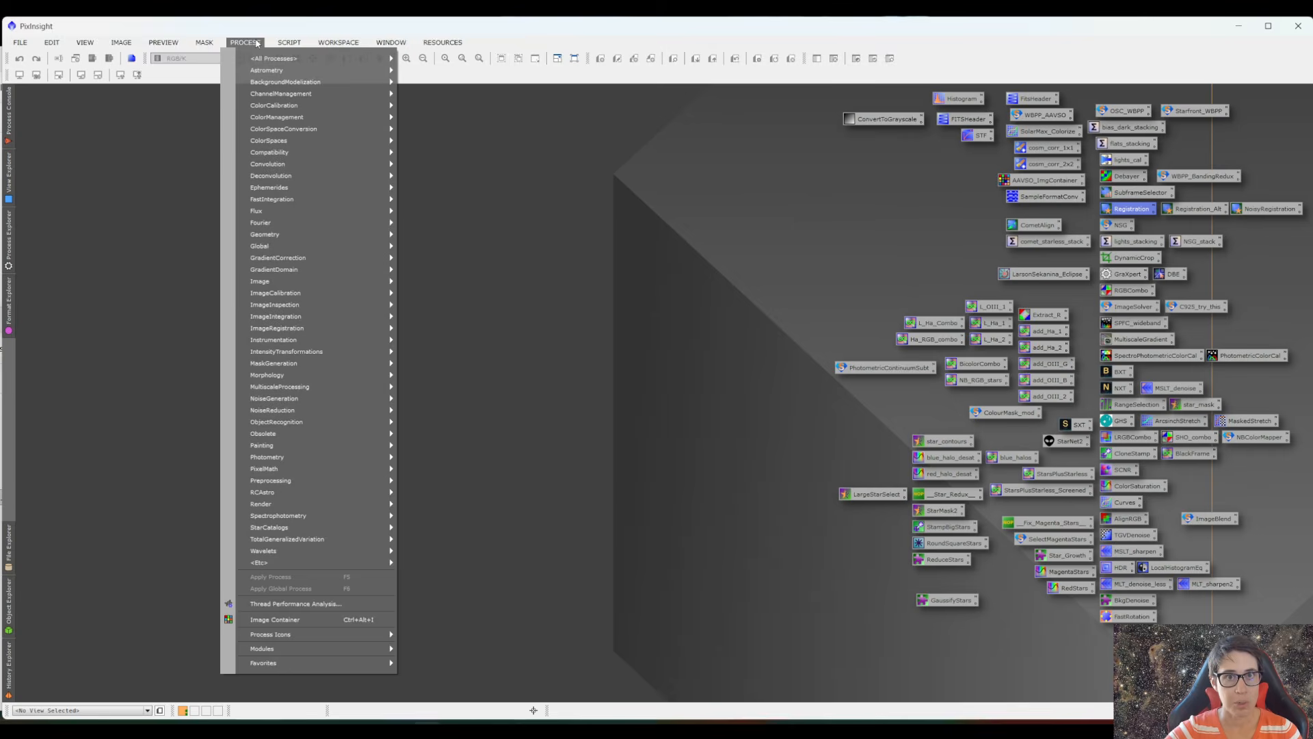
mouse_move(262, 57)
left_click(451, 213)
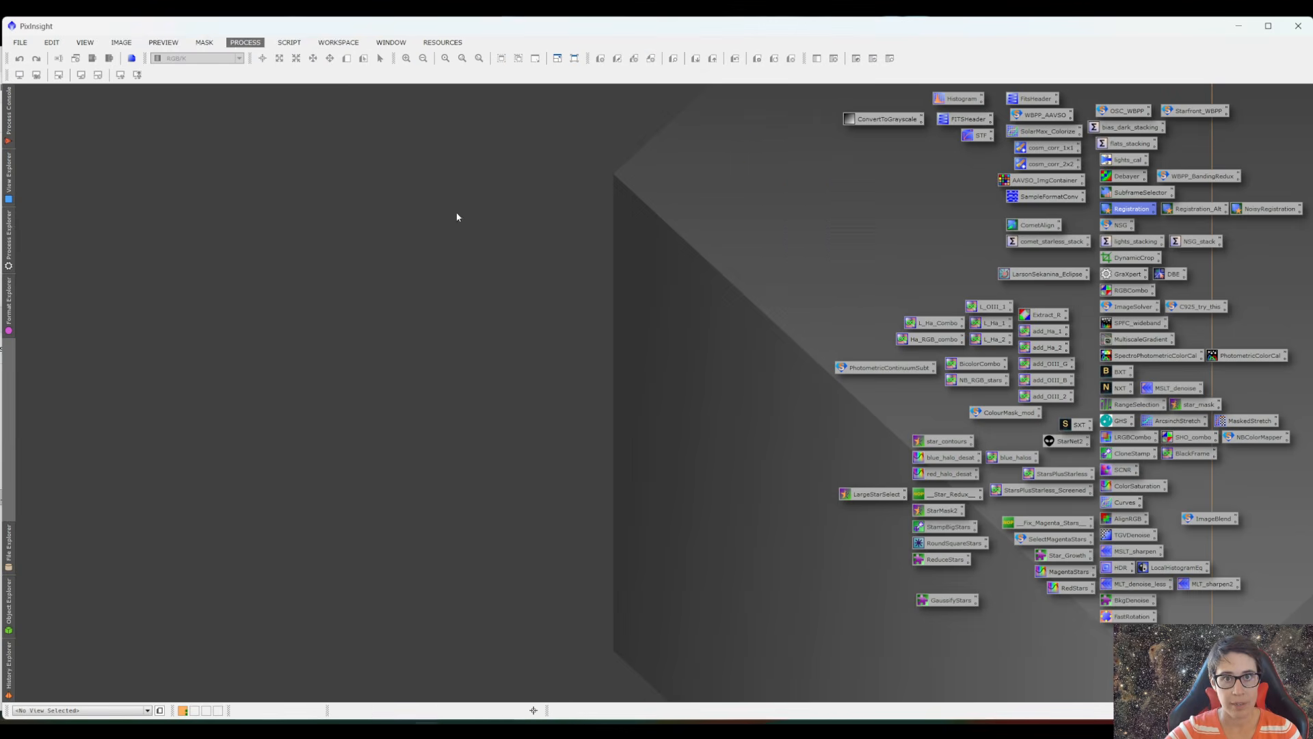
left_click(903, 286)
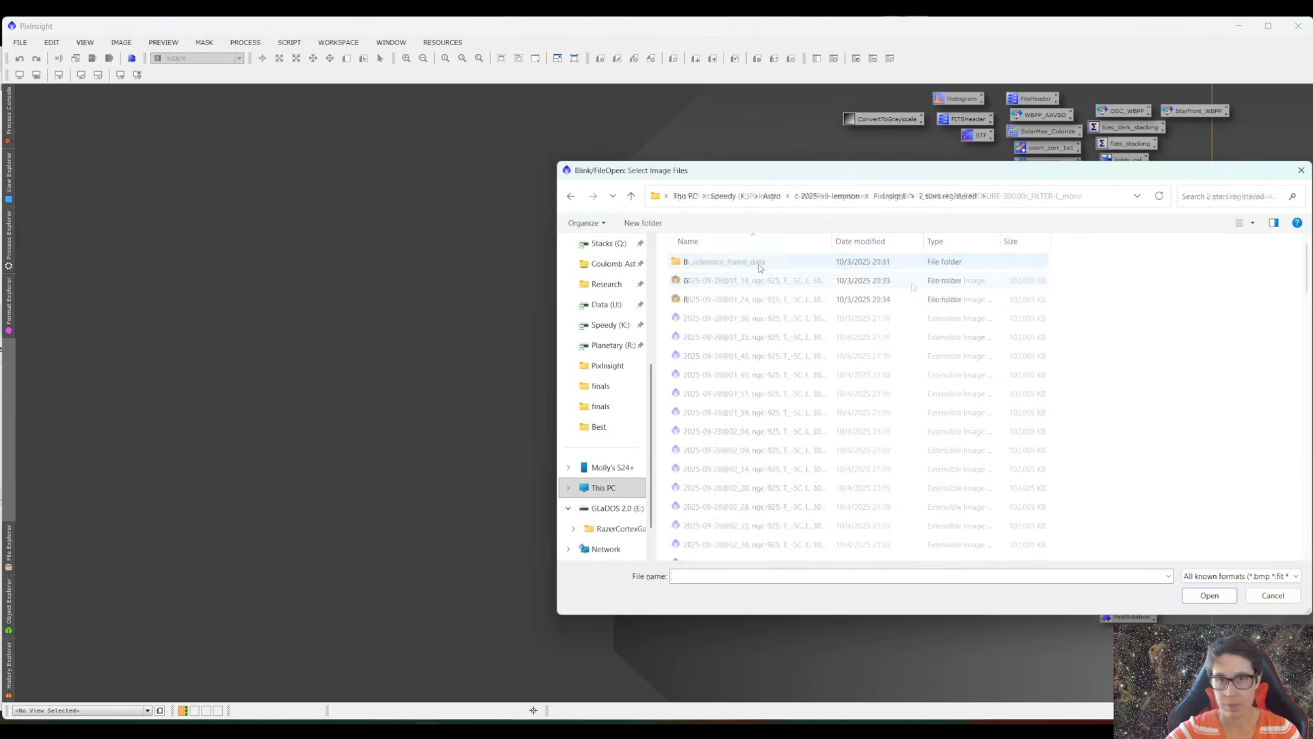
double_click(758, 264)
key("ctrl+a")
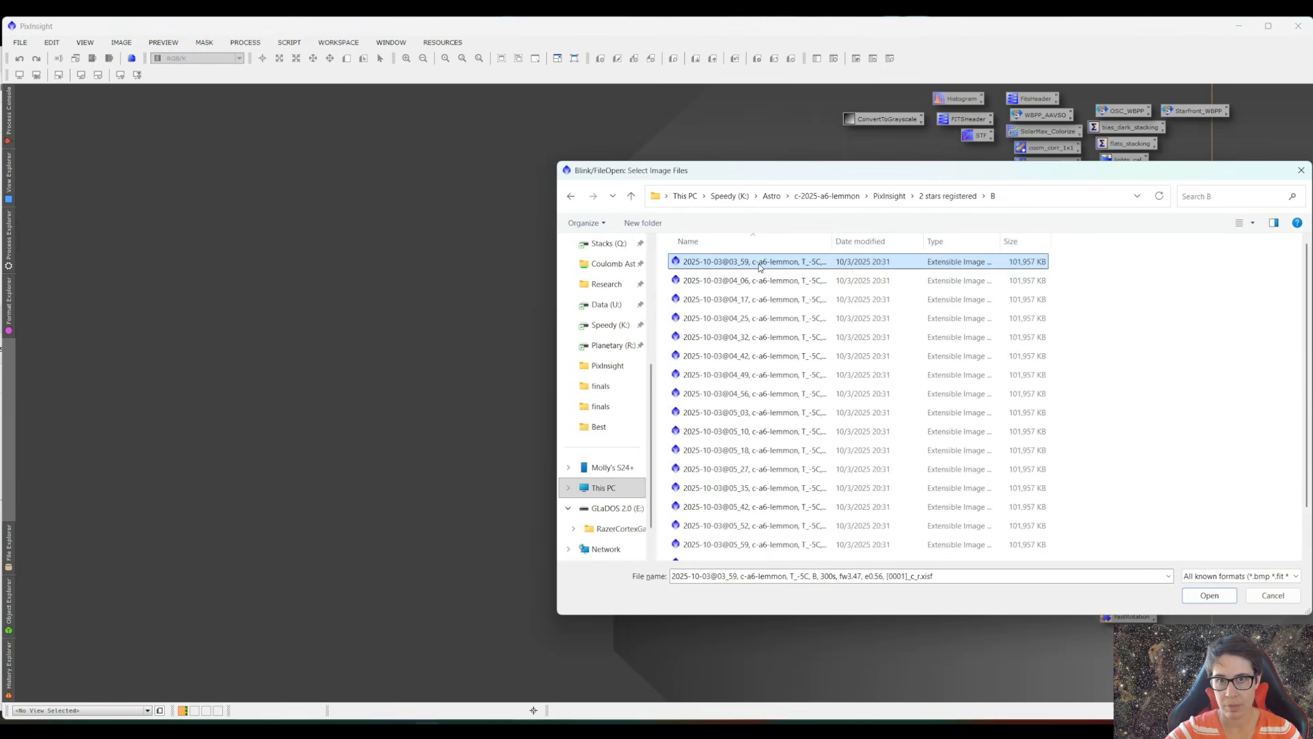
key("Return")
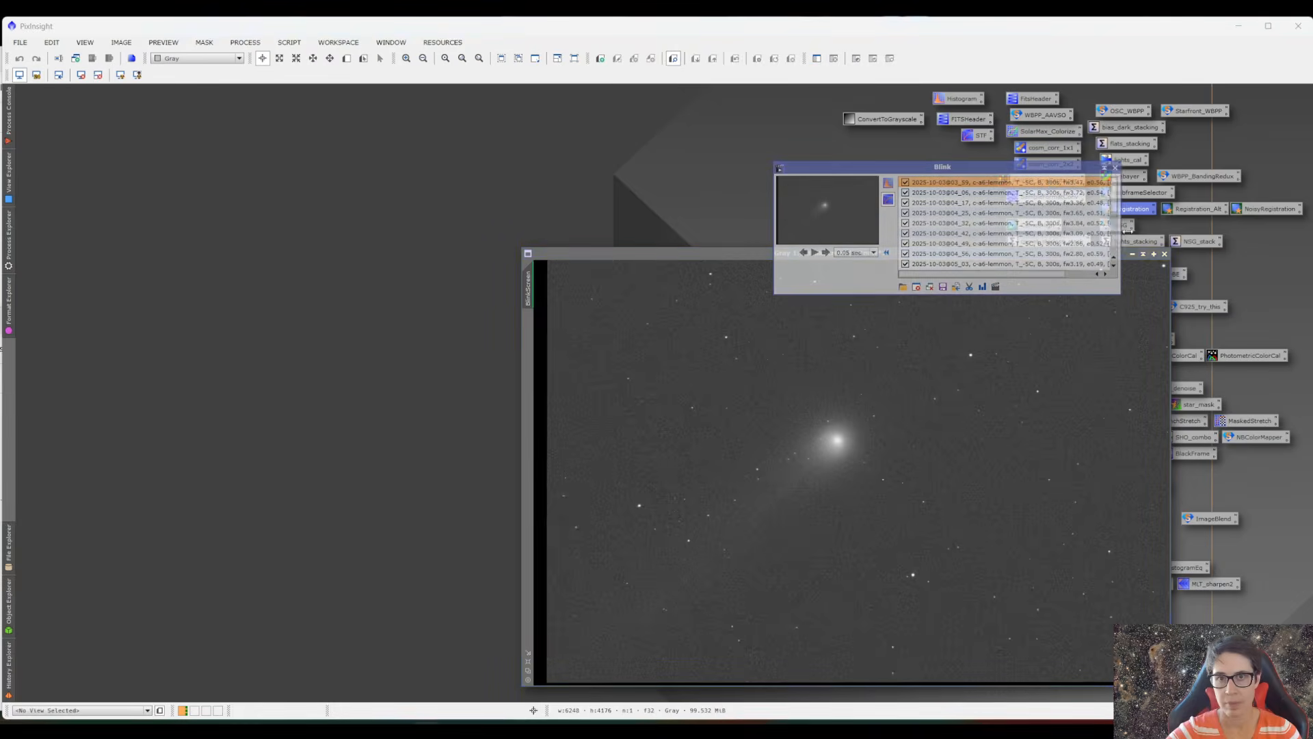
- Arrange the Blink windows side by side, step through the star-registered blue frames to examine the comet's motion, and close Blink
left_click_drag(1091, 167, 1104, 109)
left_click_drag(762, 254, 349, 176)
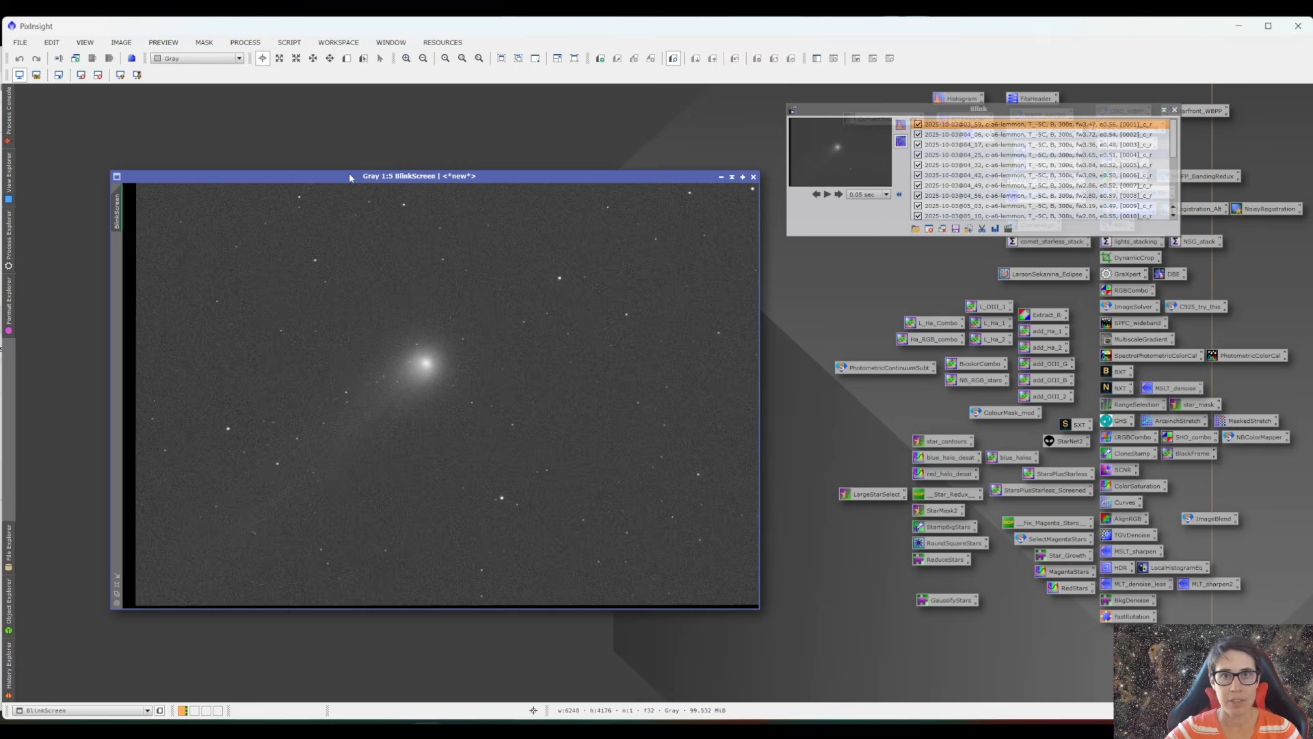
scroll(1001, 182, "down", 3)
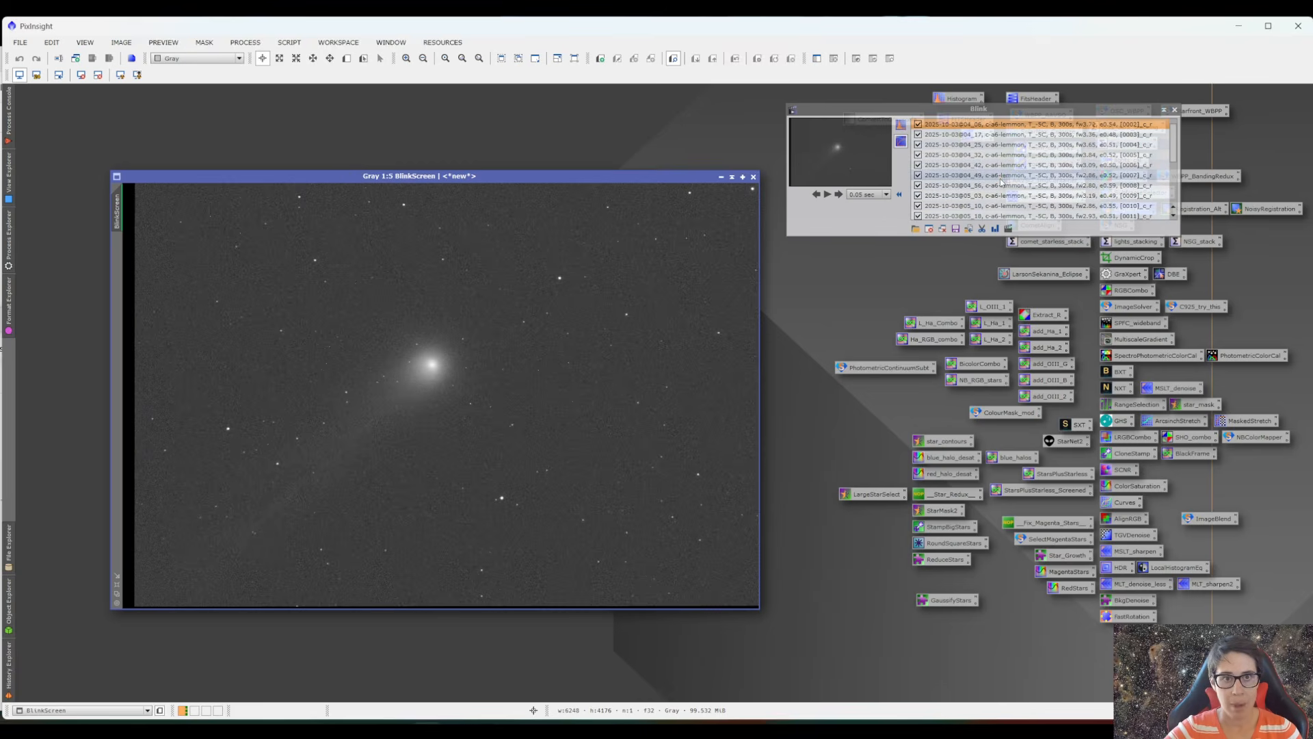
scroll(1002, 182, "down", 9)
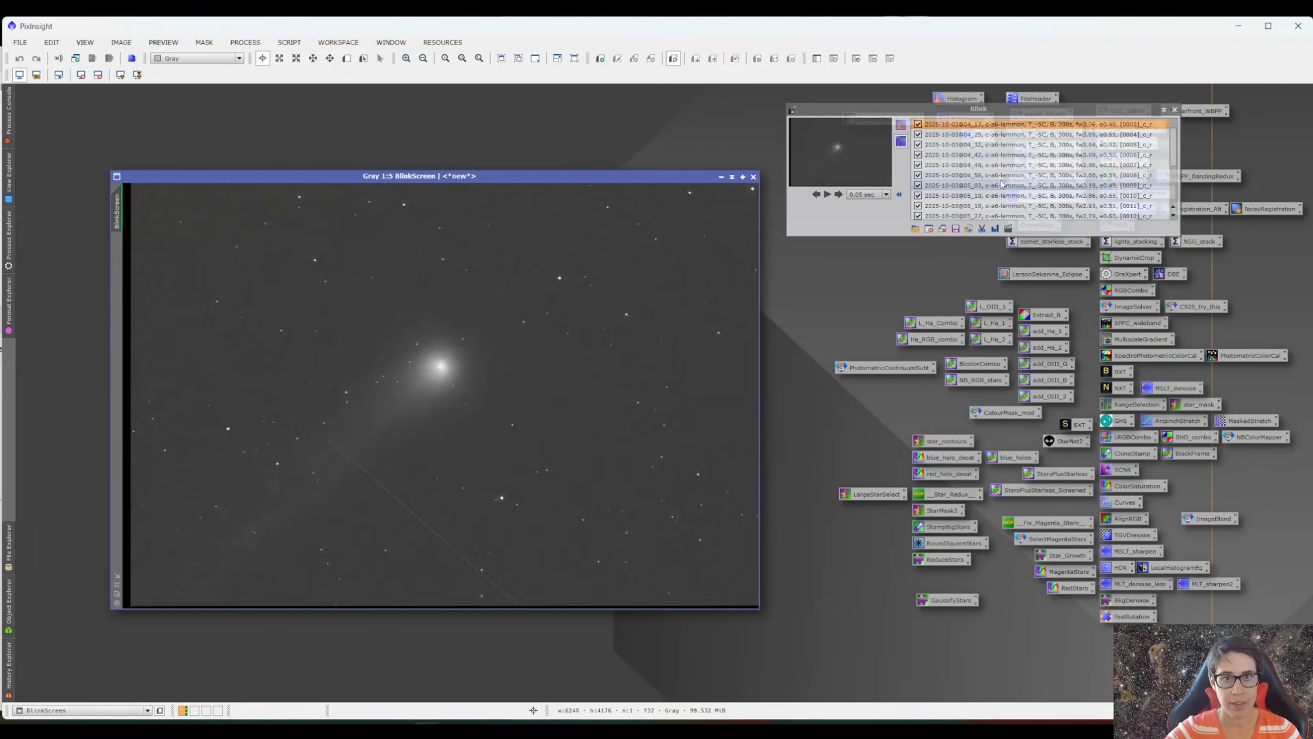
scroll(1001, 182, "down", 12)
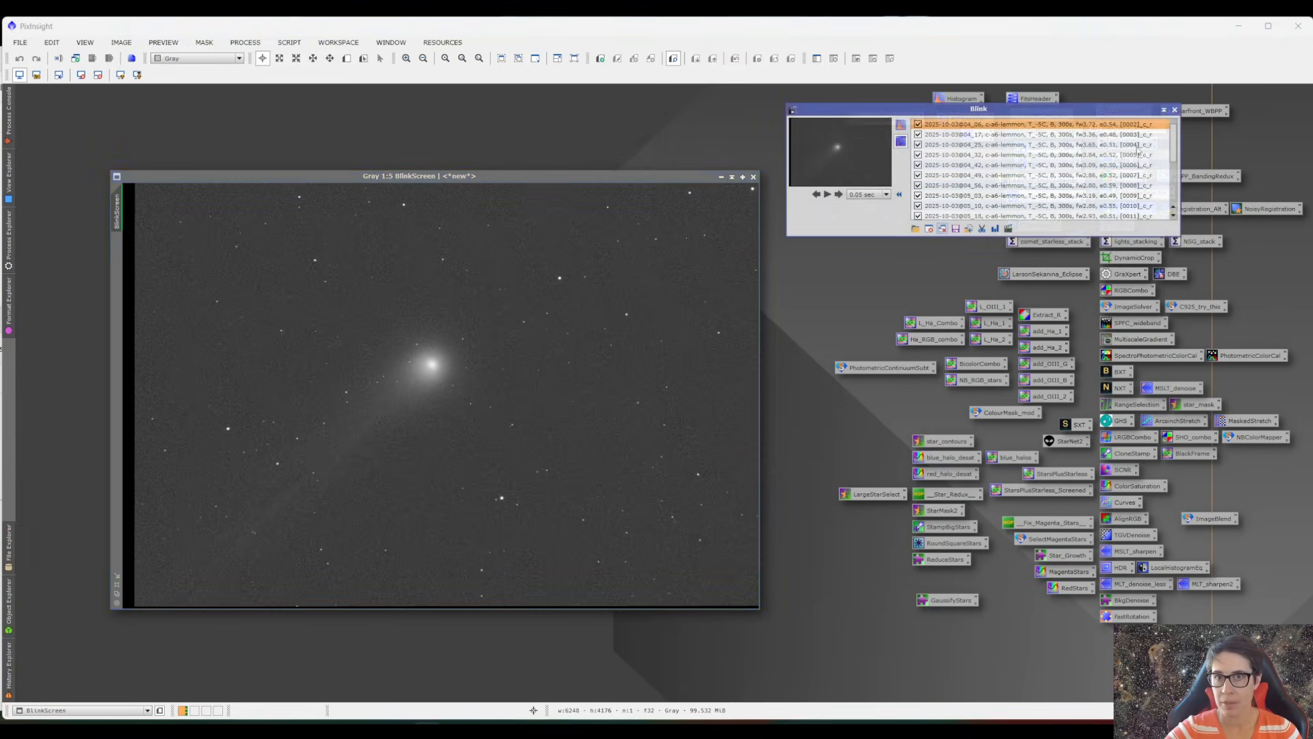
left_click(1175, 110)
left_click(1175, 110)
left_click(613, 220)
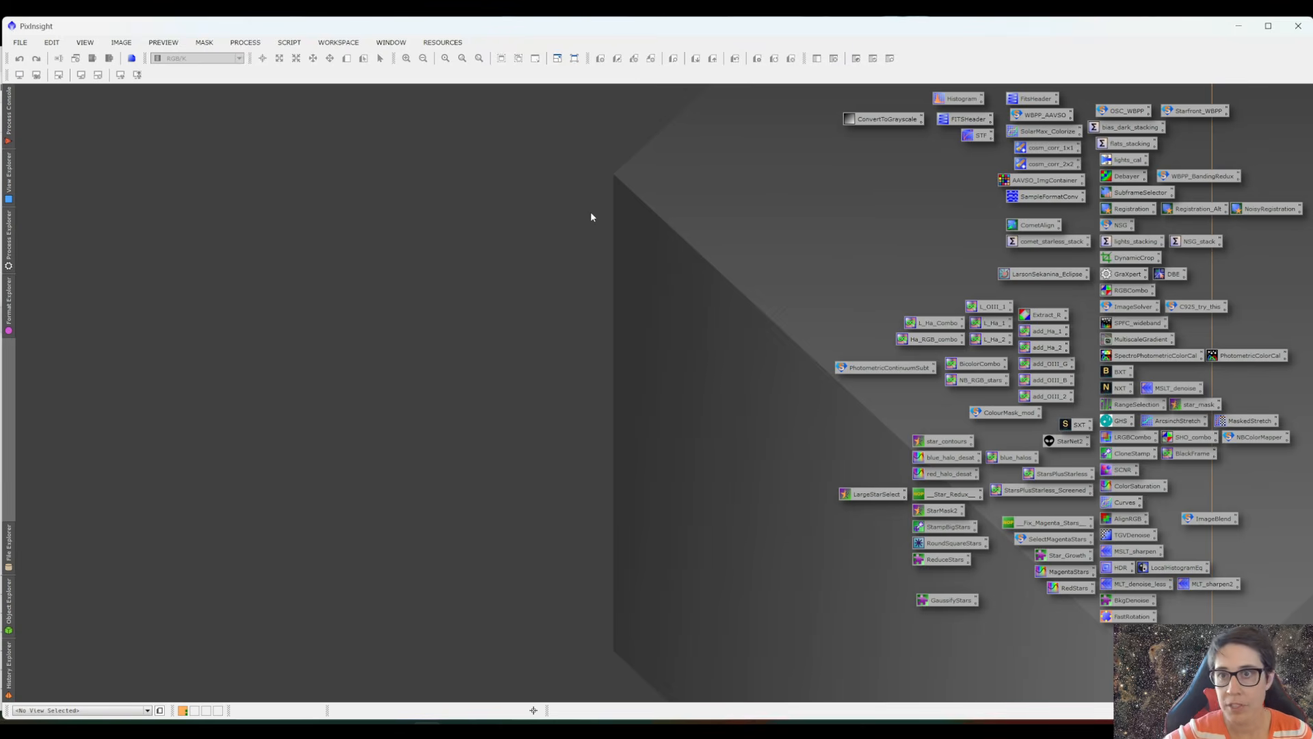
- Open the CometAlignment process and place its window in the empty area of the workspace
double_click(1024, 226)
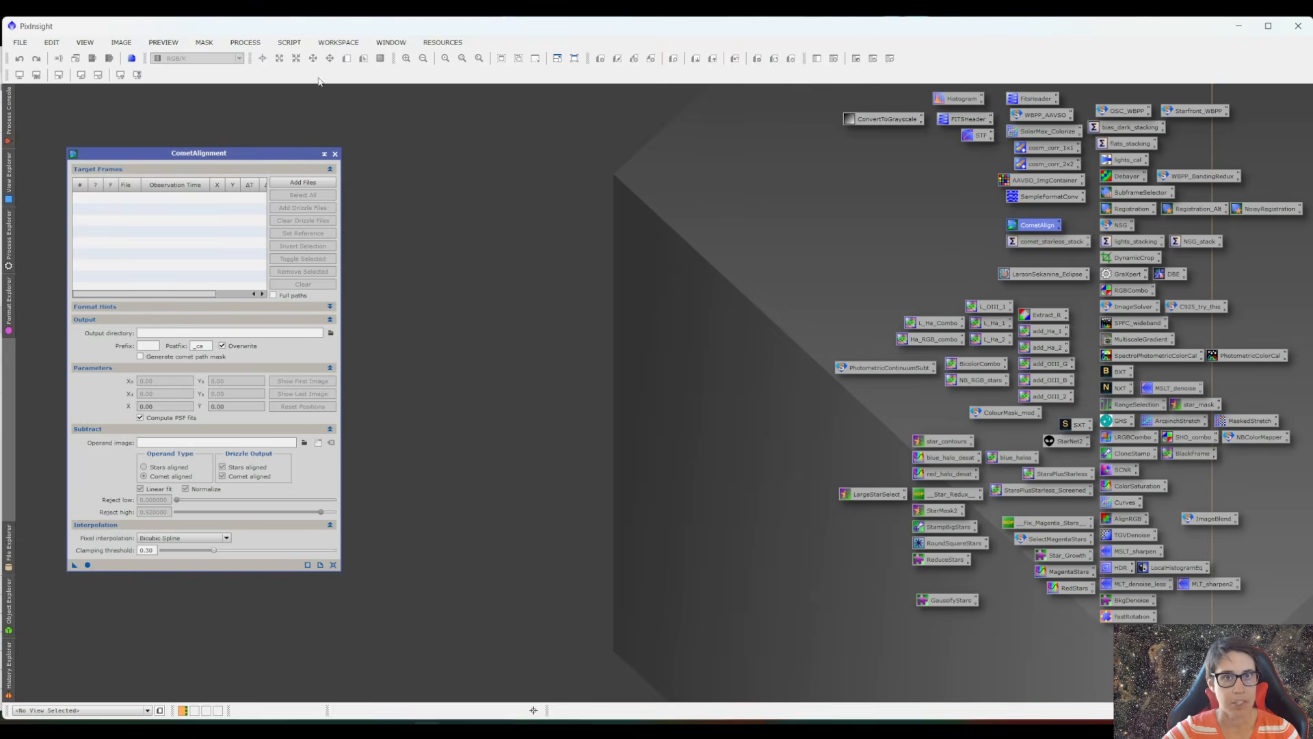
left_click(245, 42)
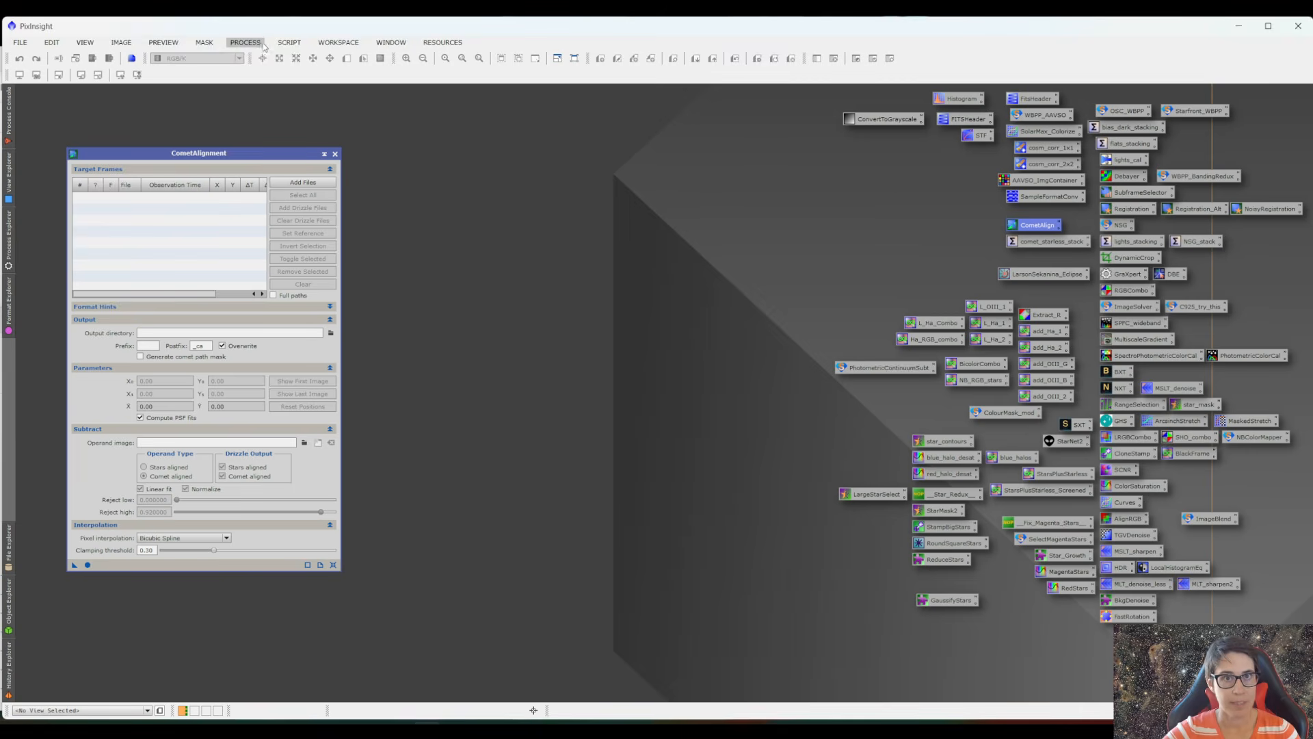
mouse_move(282, 61)
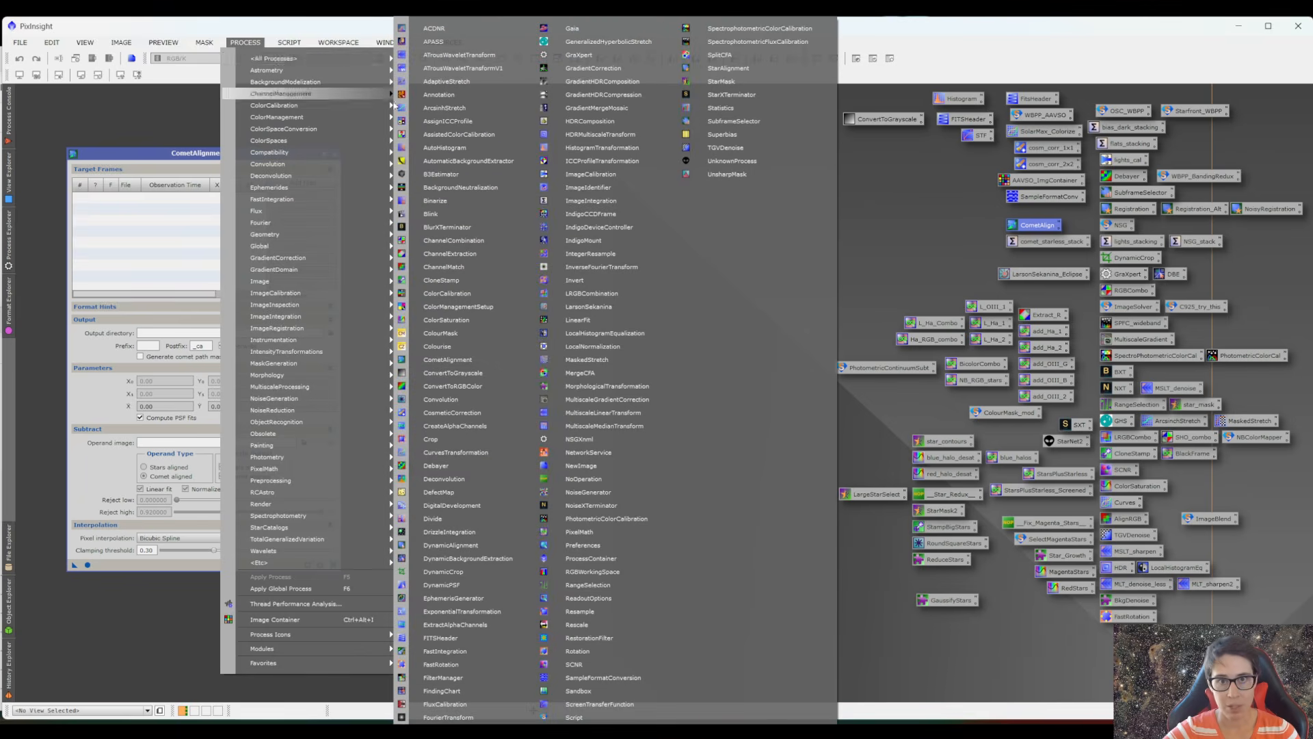
left_click(500, 364)
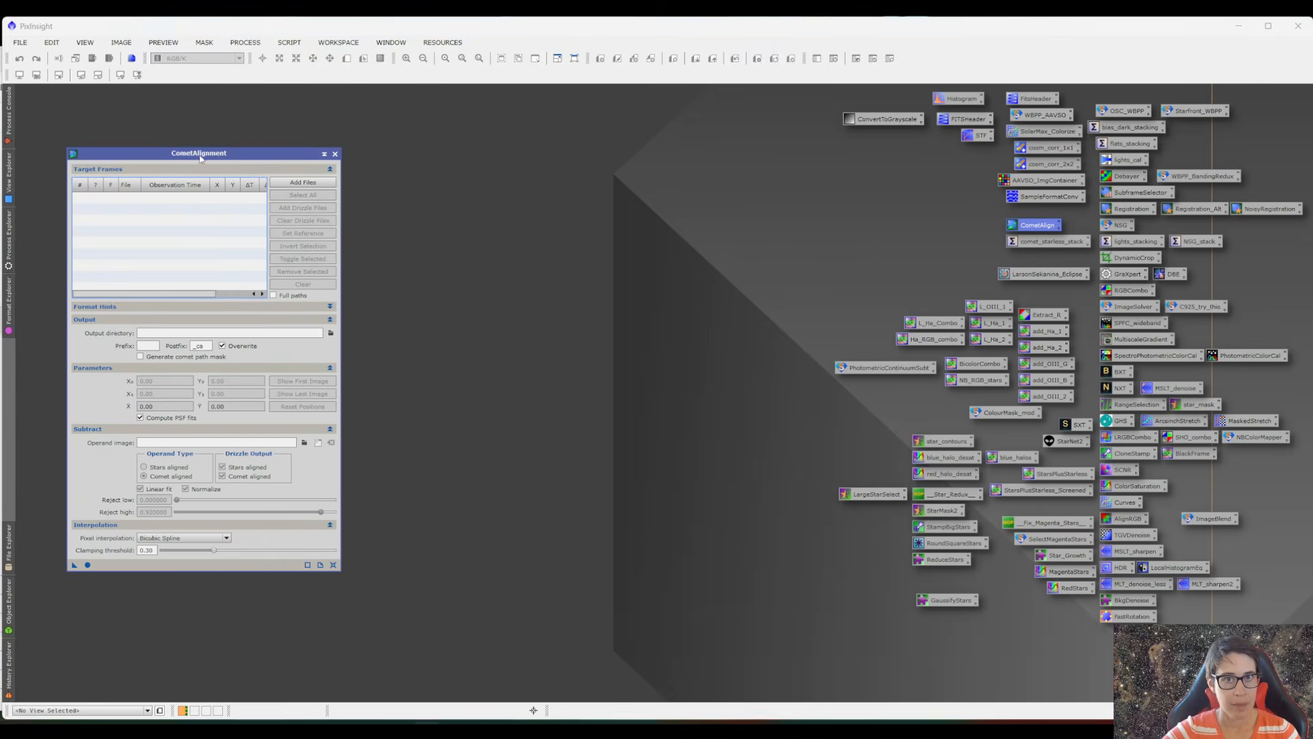
left_click_drag(206, 156, 245, 145)
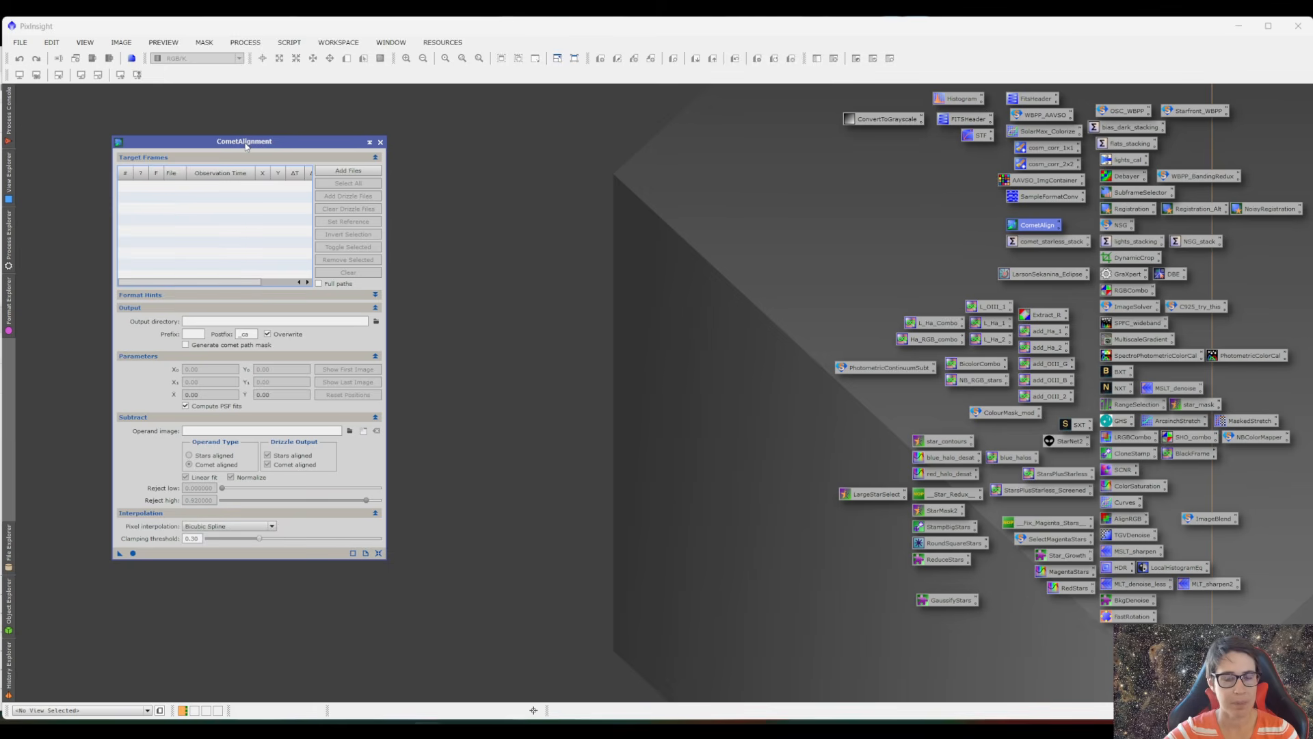
- Add all frames from the "2 stars registered" B folder as CometAlignment target frames
left_click(332, 176)
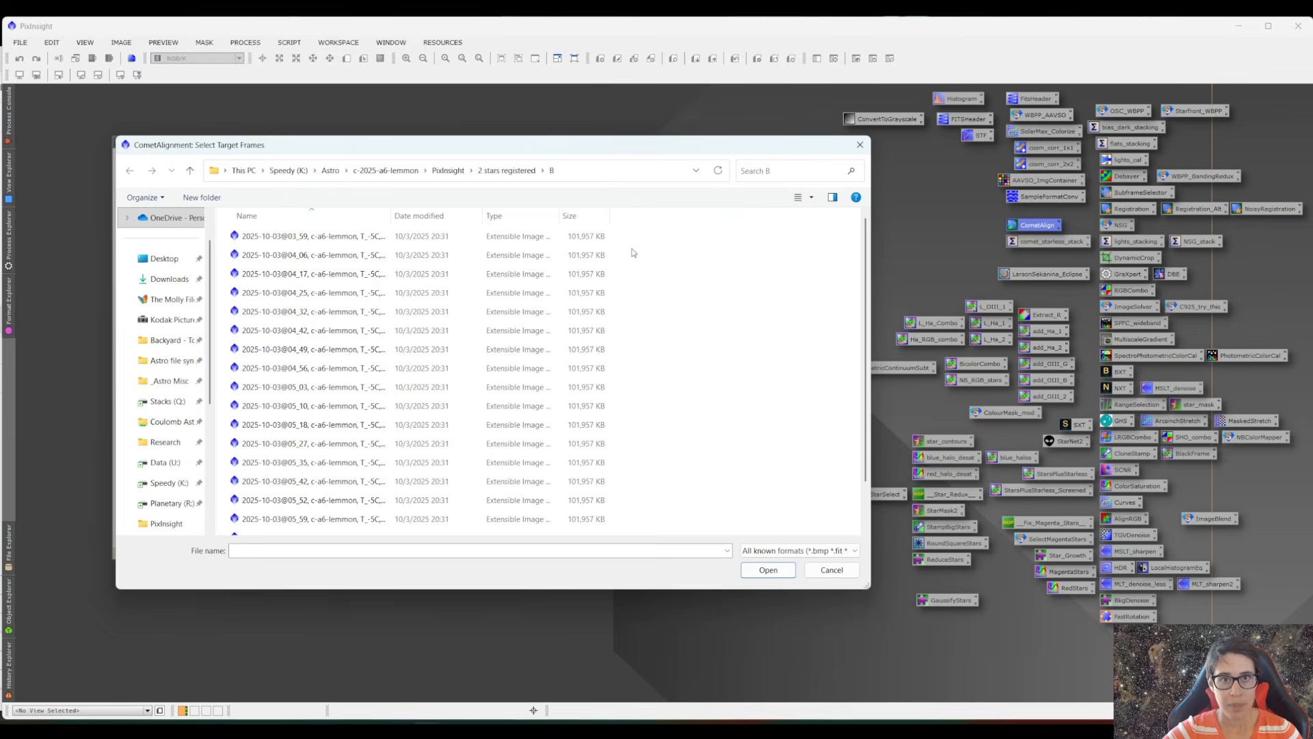
key("ctrl+a")
key("Return")
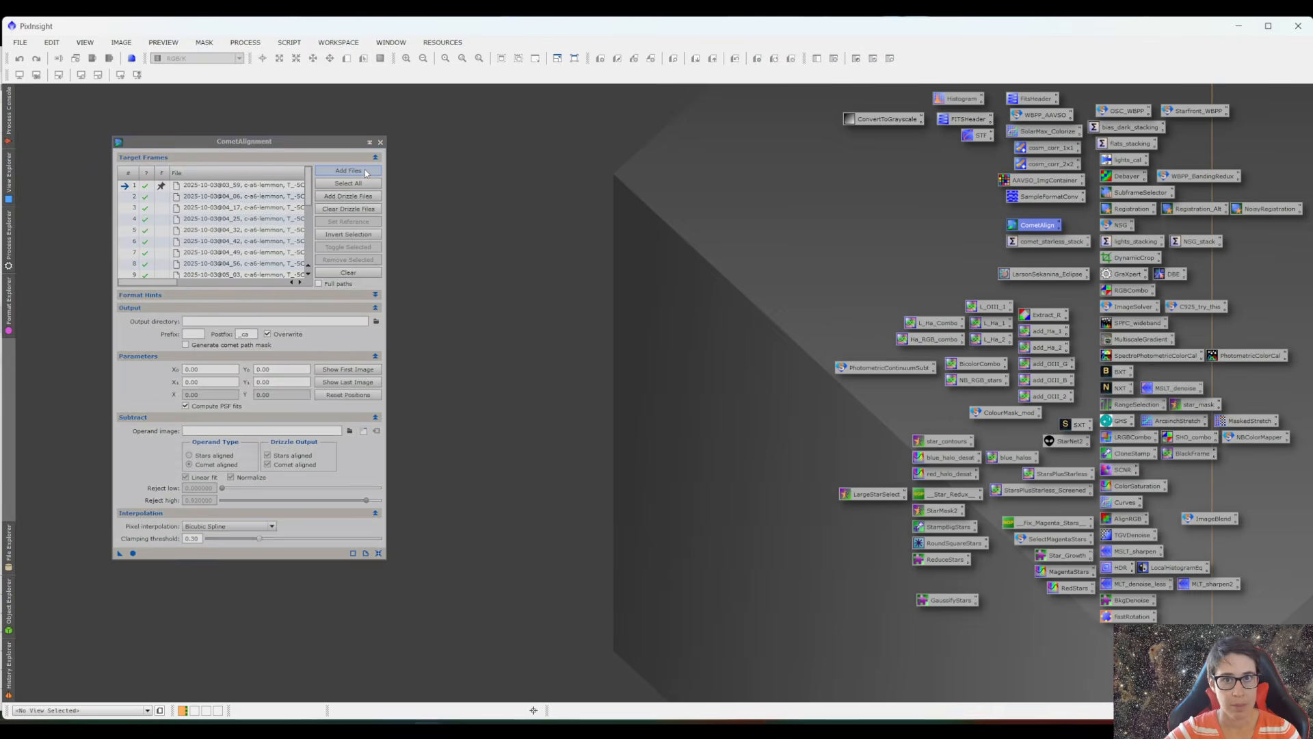
- Add all frames from the "2 stars registered" G folder to the CometAlignment target frames
left_click(364, 173)
left_click(189, 170)
double_click(340, 256)
key("ctrl+a")
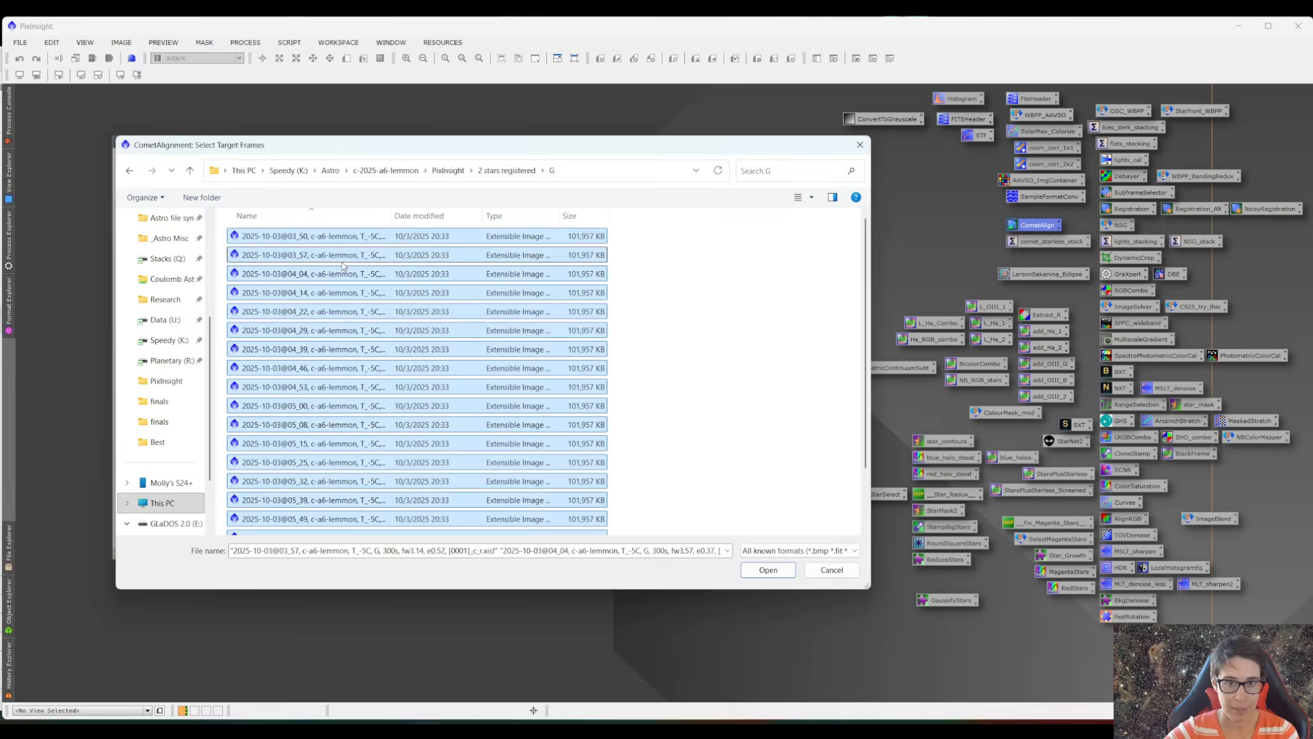
key("Return")
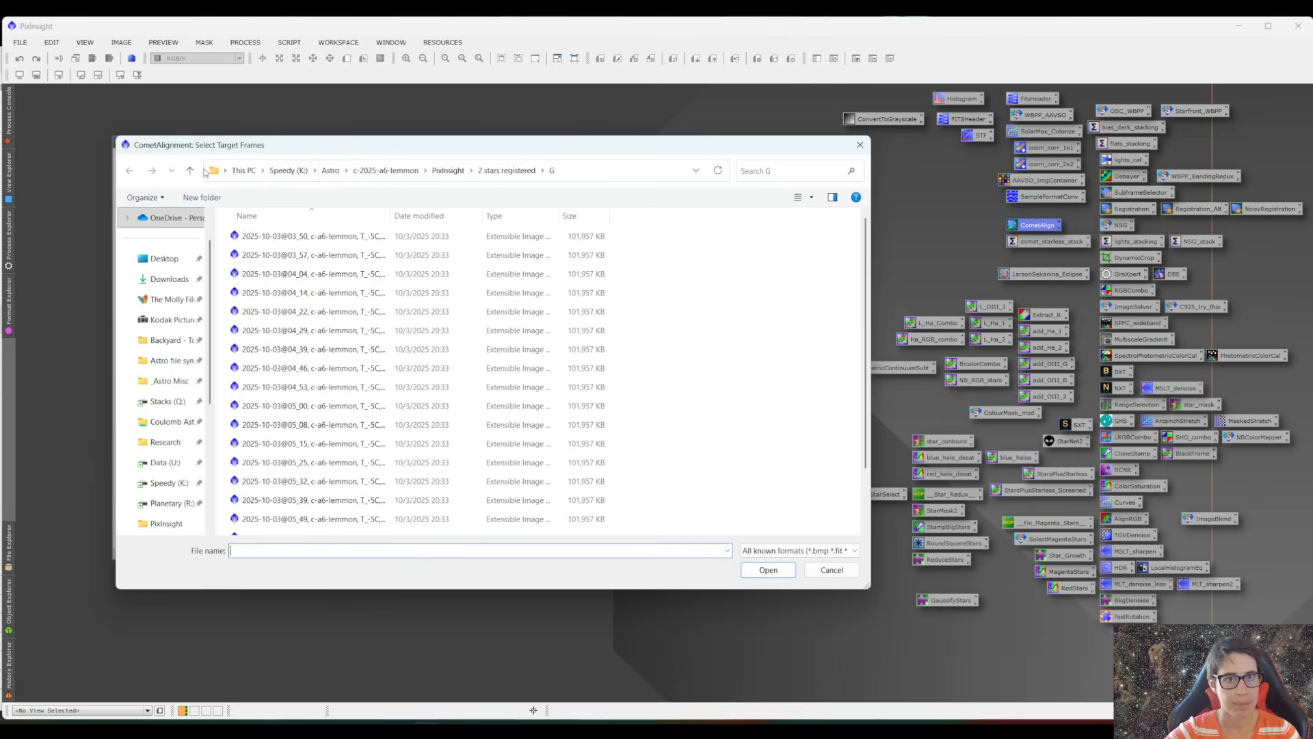
- Add all frames from the "2 stars registered" R folder to the CometAlignment target frames
left_click(190, 171)
left_click(338, 273)
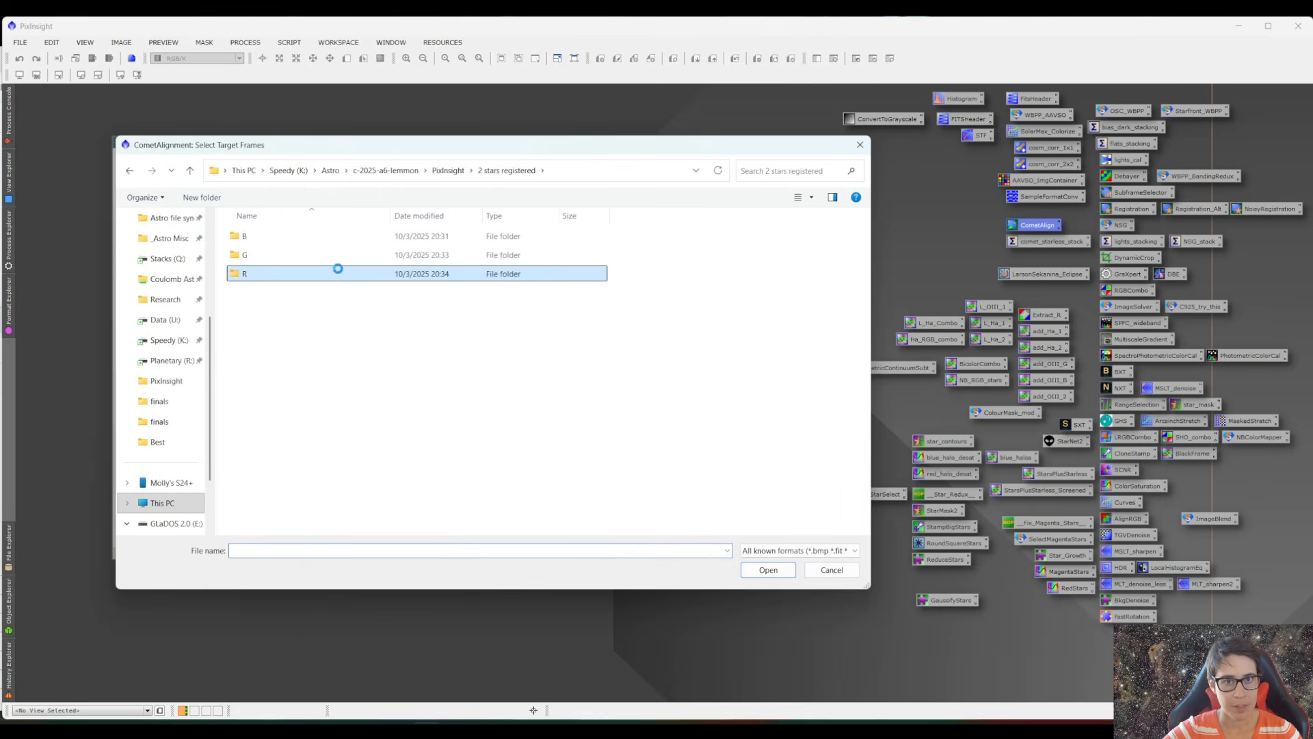
key("ctrl+a")
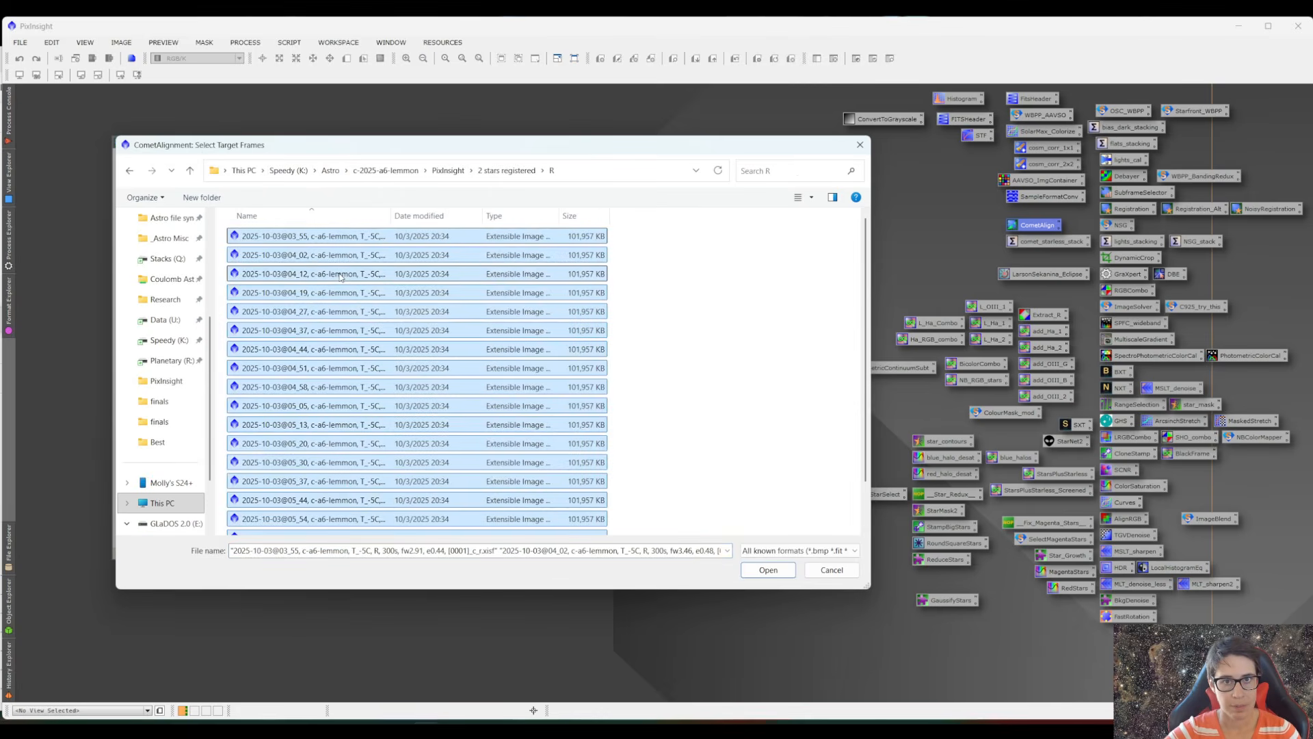
key("Return")
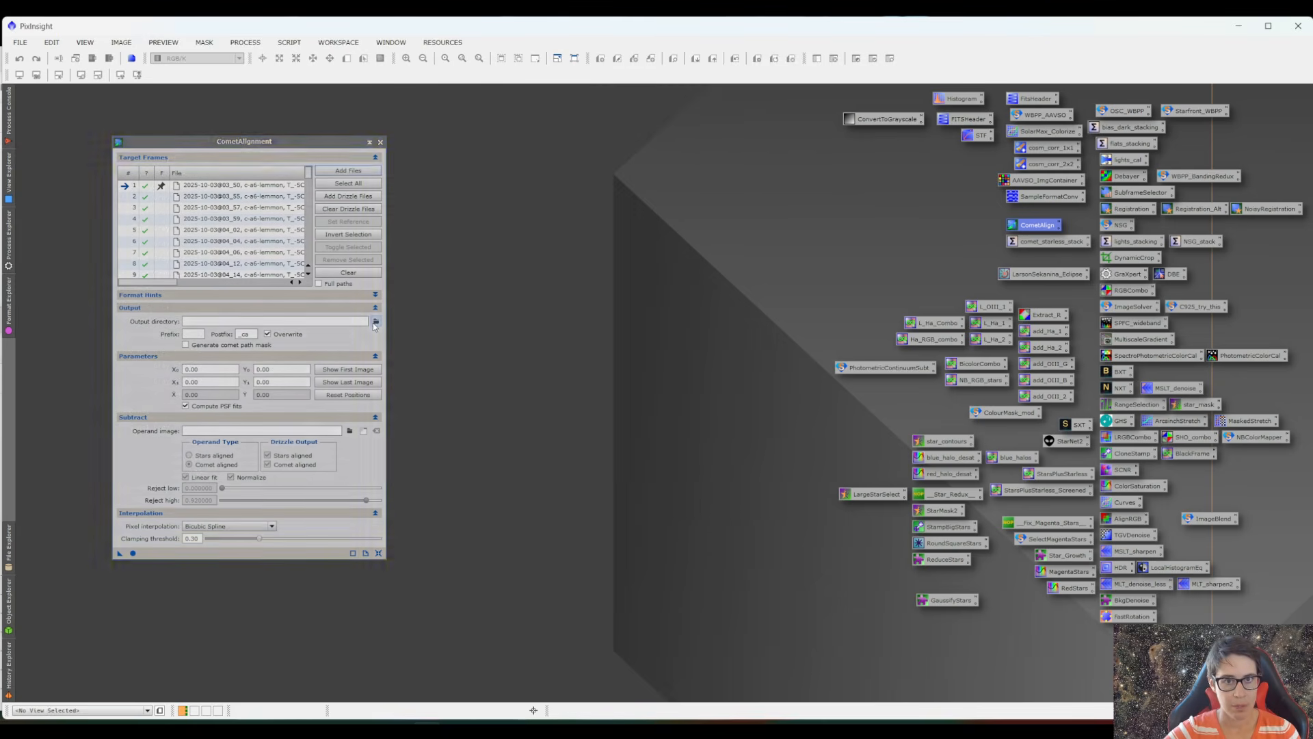
- Set the CometAlignment output directory to a new folder named "test" inside c-2025-a6-lemmon/PixInsight/3 comet registered
left_click(376, 322)
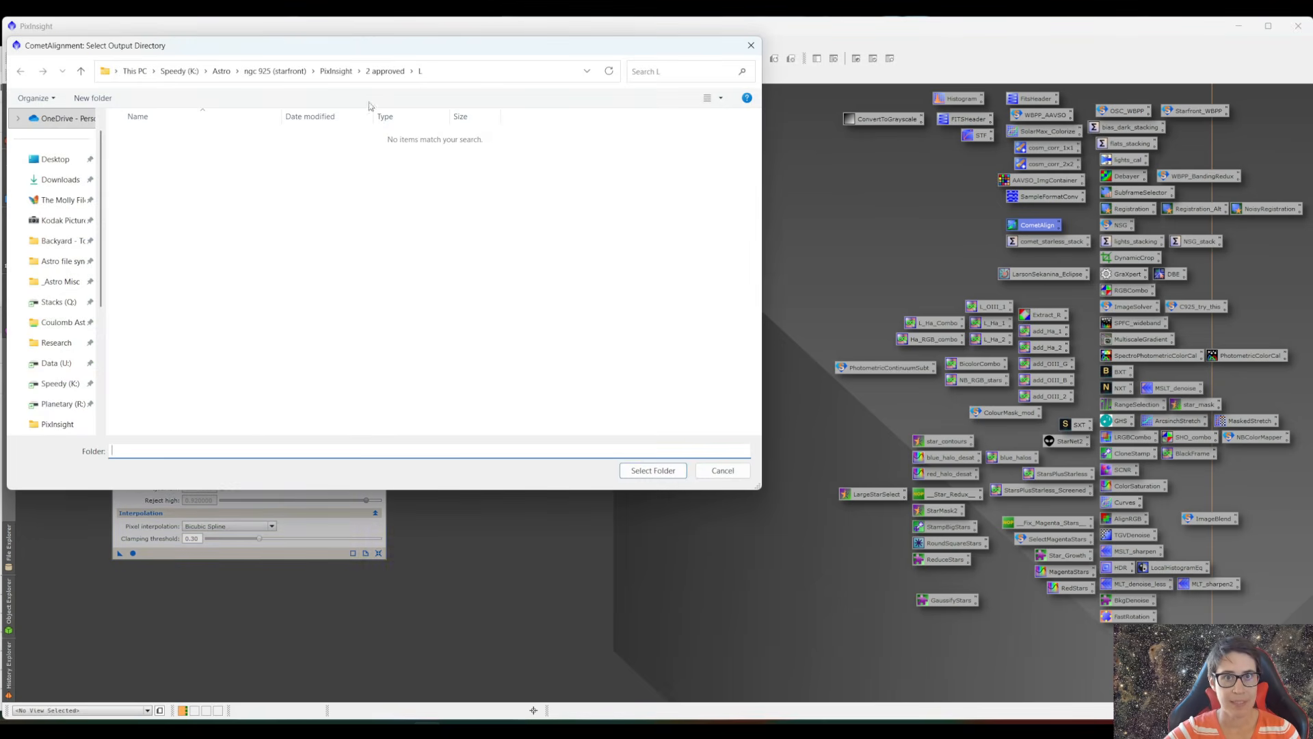
left_click(221, 71)
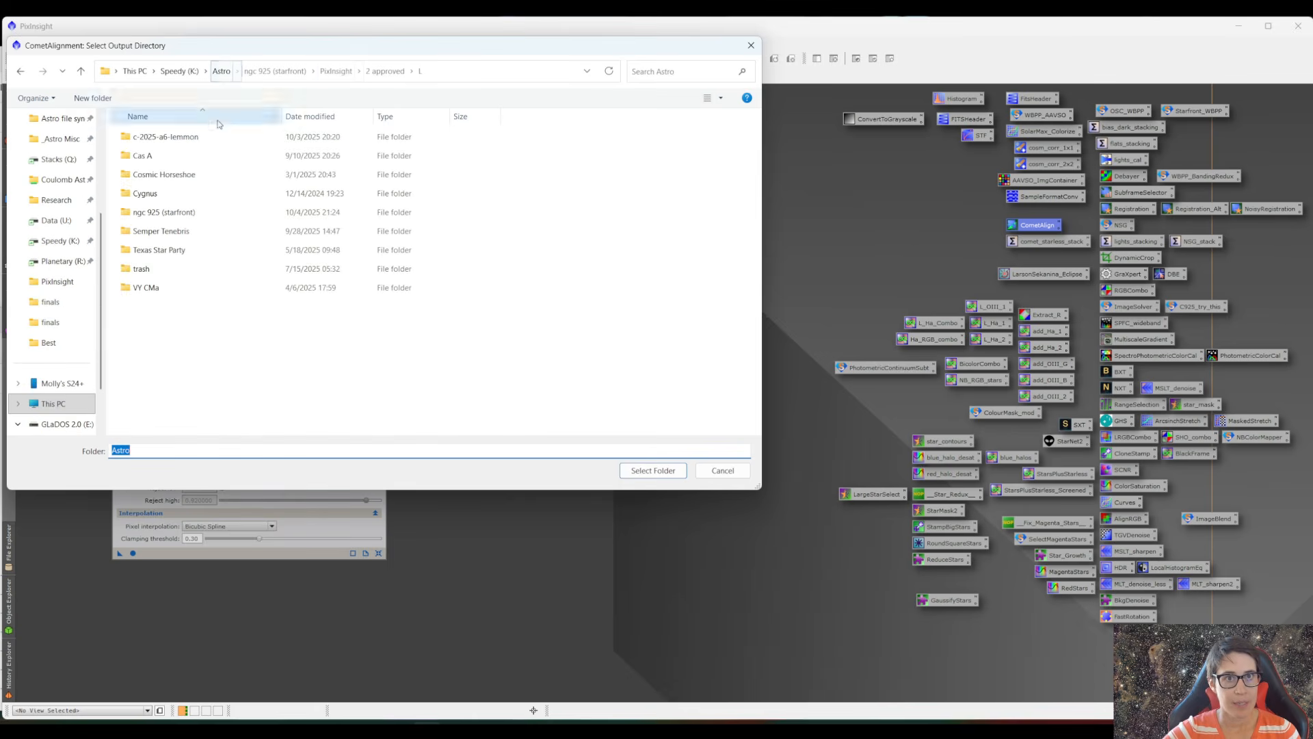
double_click(191, 136)
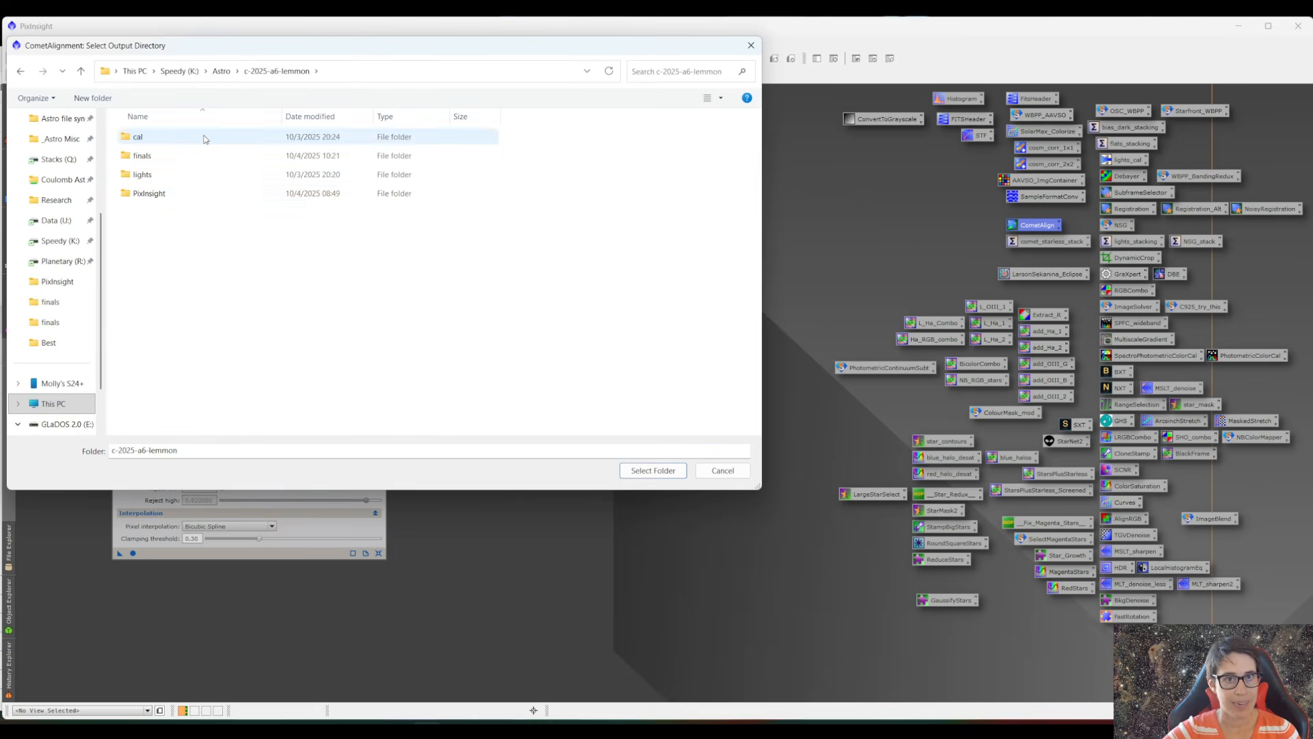
double_click(201, 194)
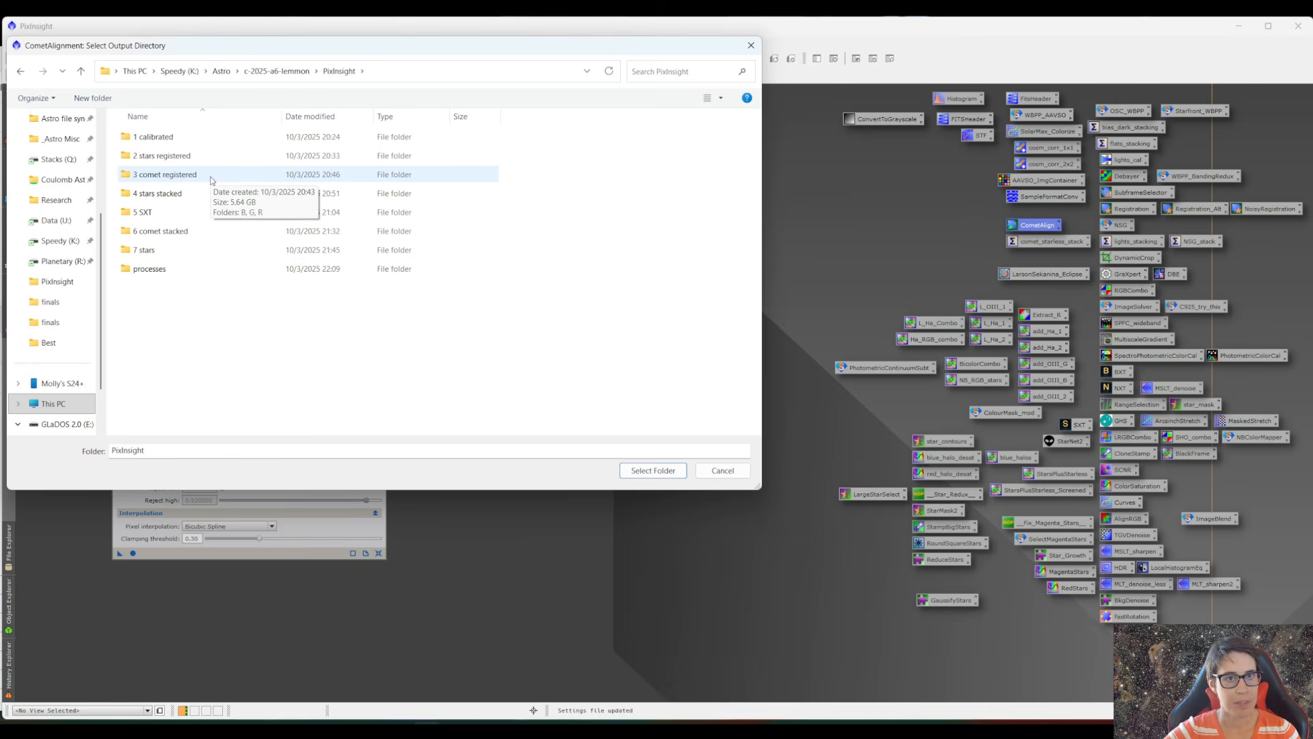
double_click(191, 176)
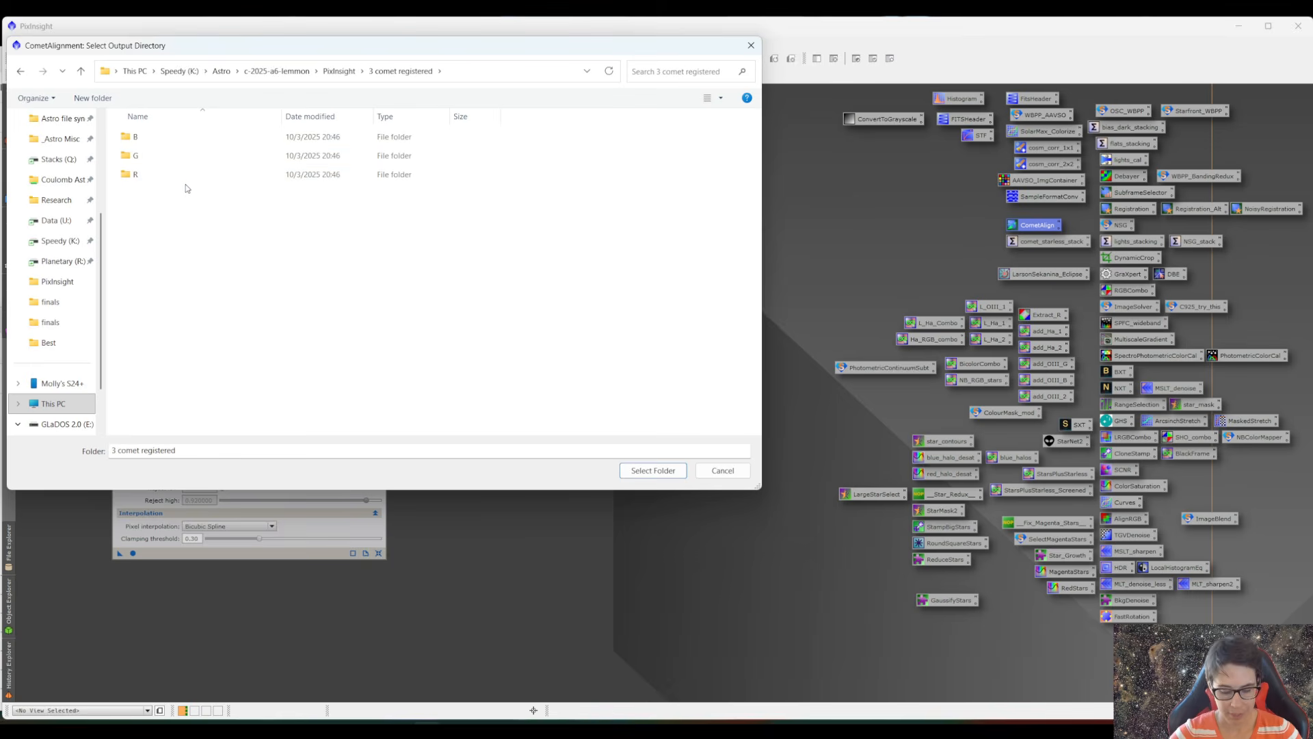
key("ctrl+shift+n")
type("test")
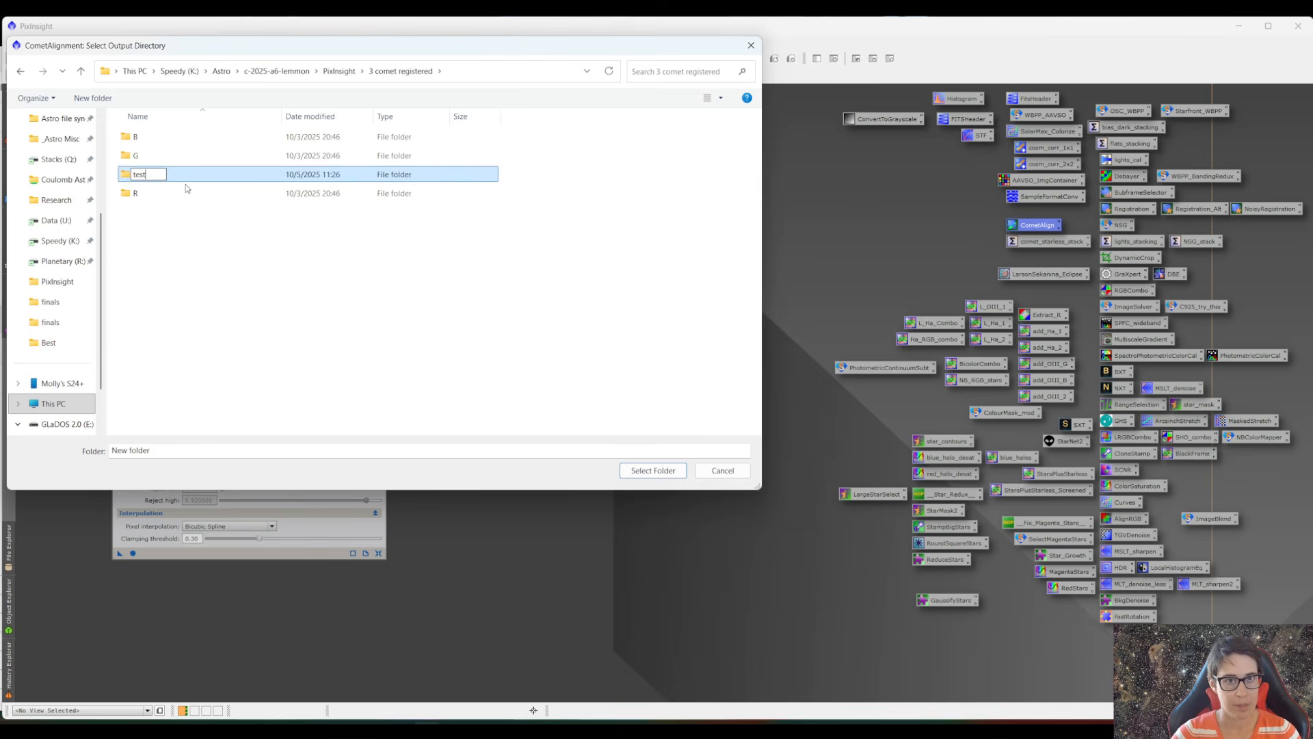
key("Return")
key("Return")
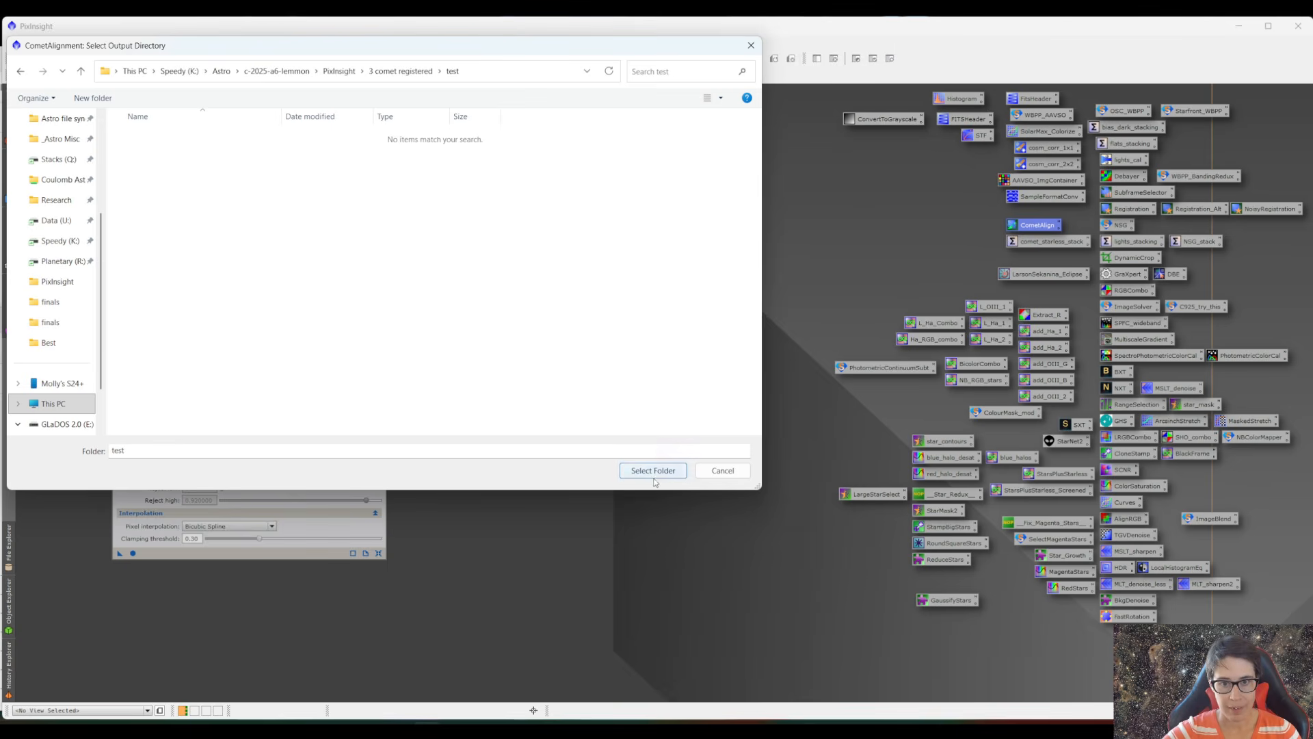
left_click(655, 472)
- Show the first image with an auto-stretch, mark the comet's nucleus as its starting position, and close the image
left_click_drag(308, 150, 1074, 176)
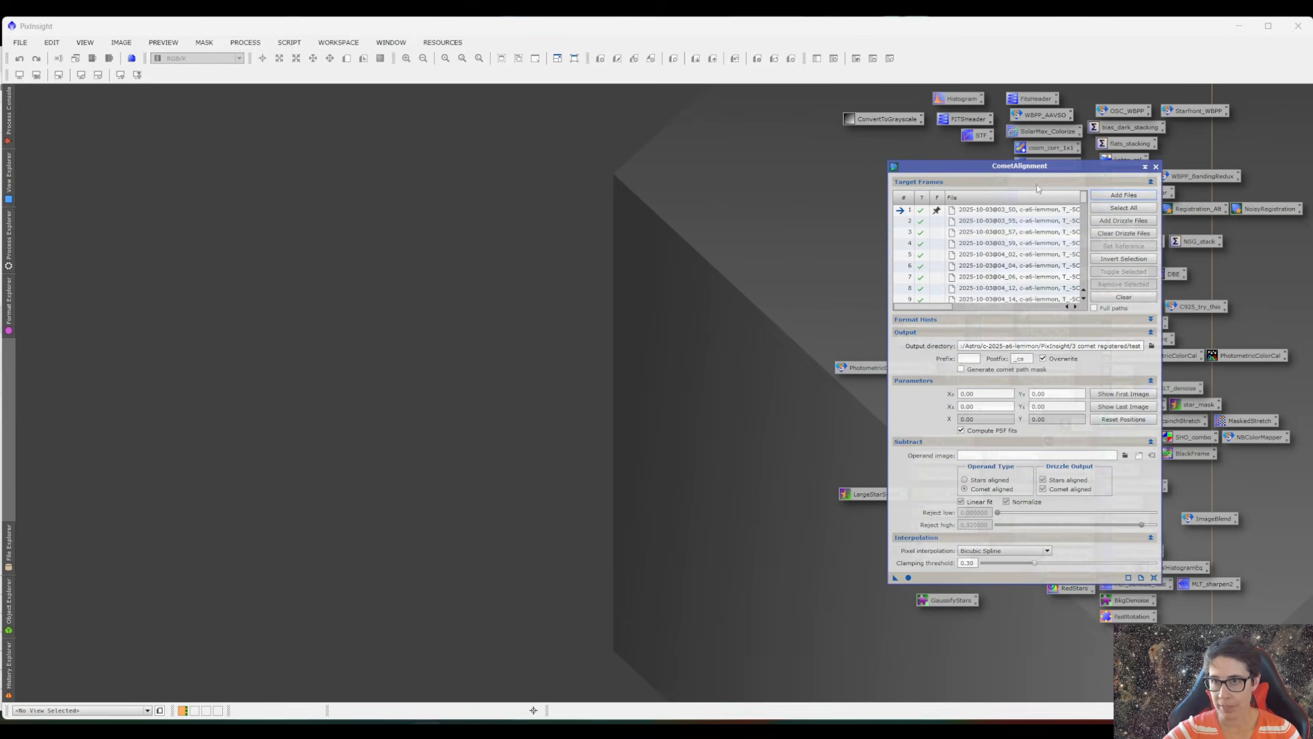
left_click(1125, 395)
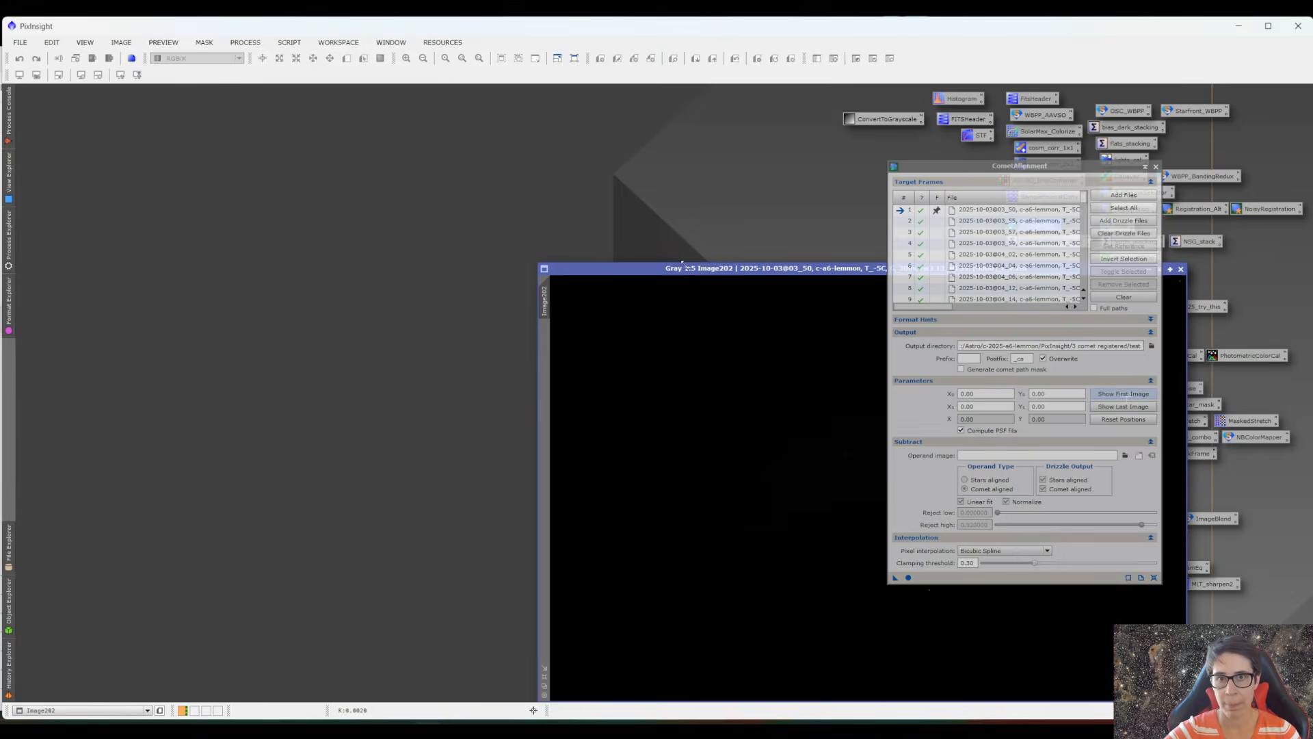
left_click_drag(682, 264, 245, 150)
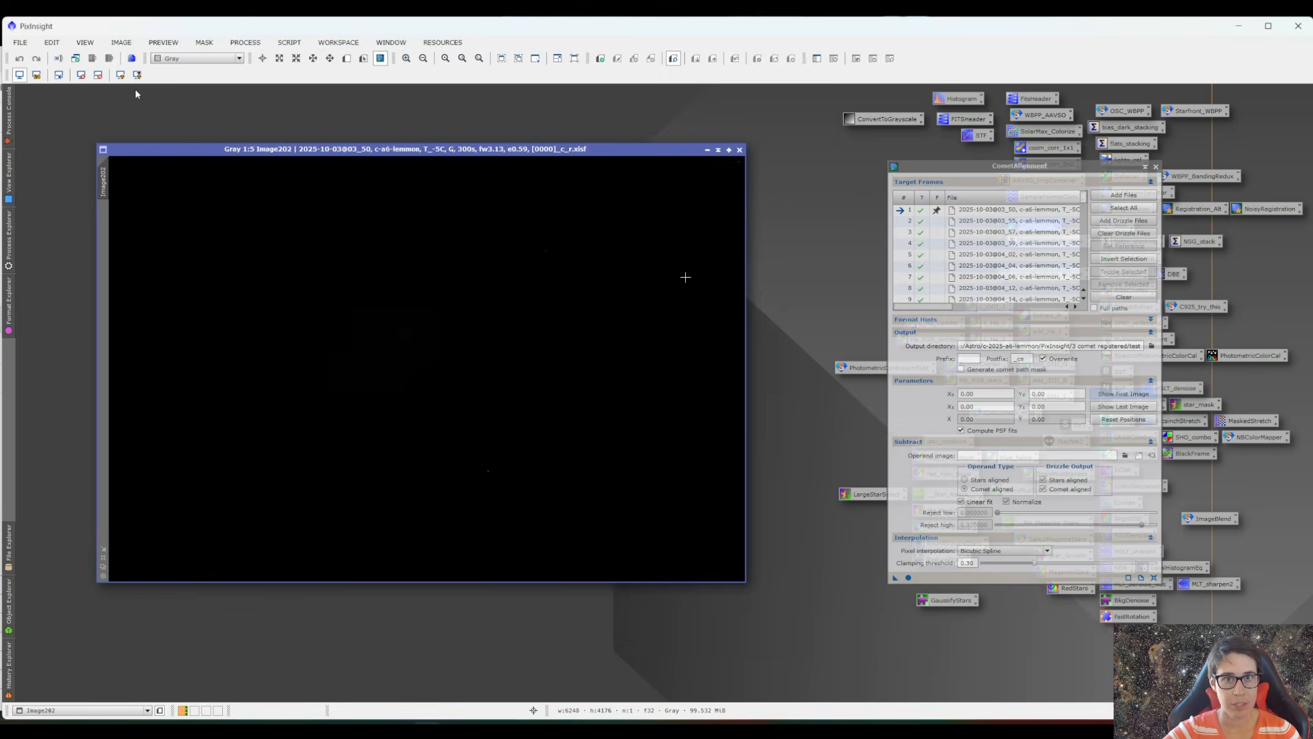
left_click(121, 75)
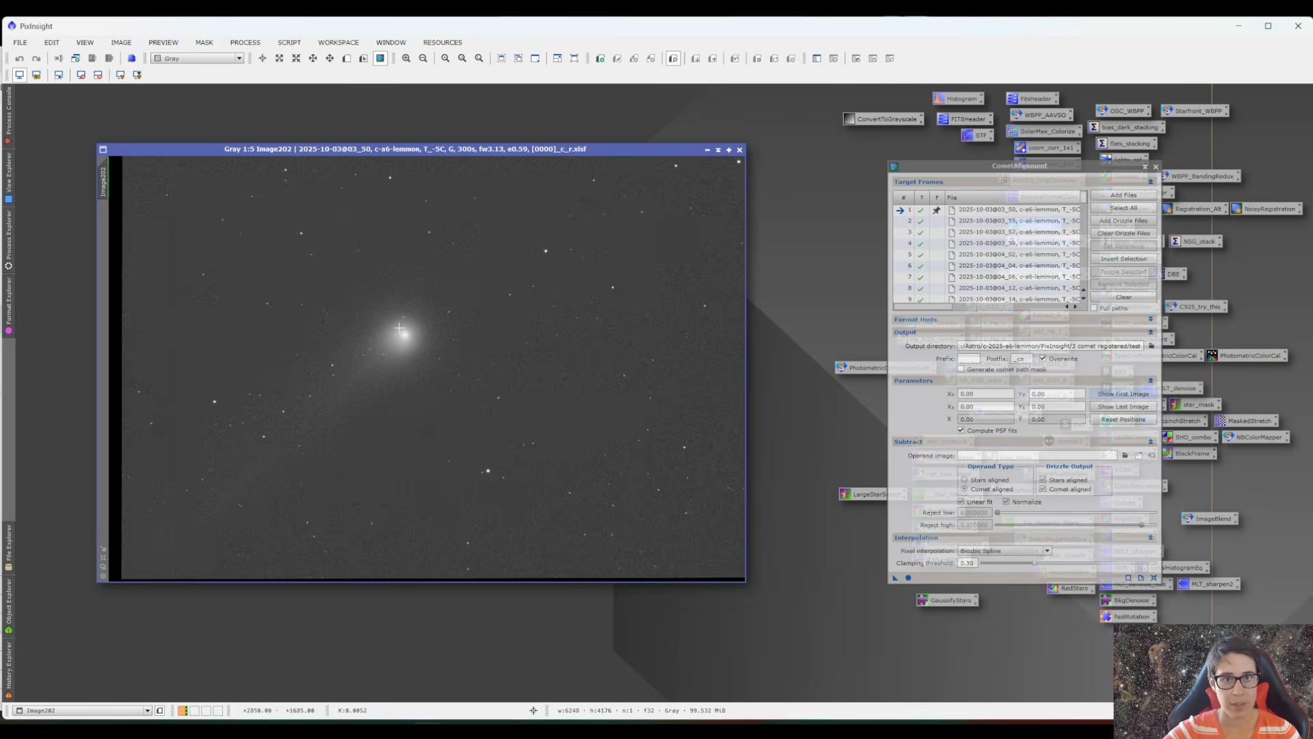
scroll(404, 334, "up", 4)
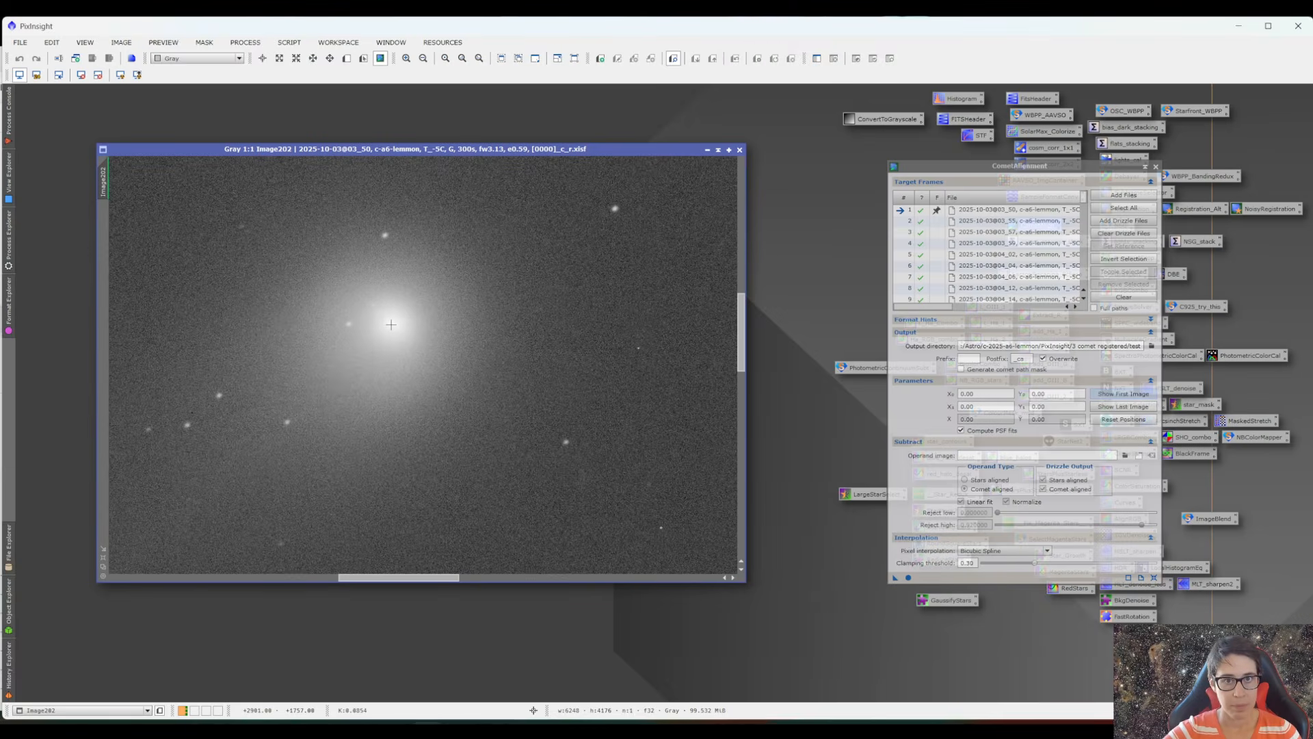
left_click(391, 324)
scroll(515, 329, "down", 3)
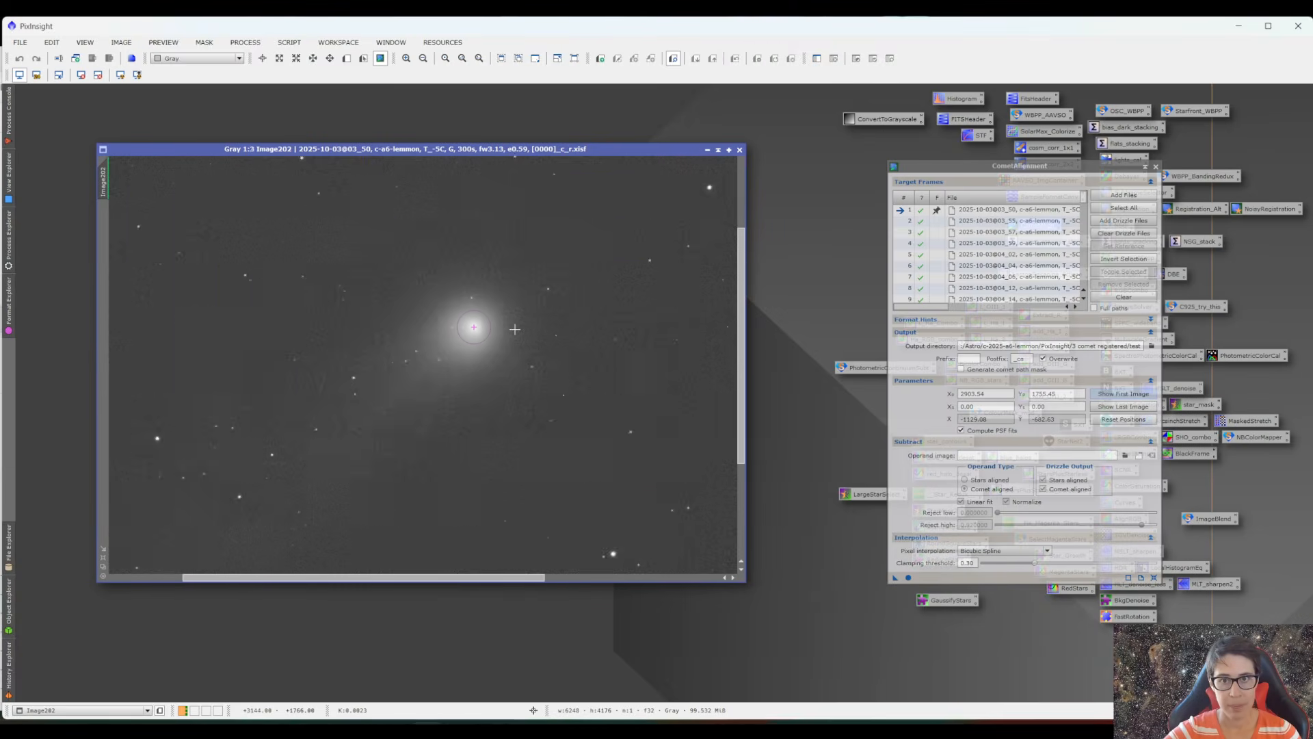
scroll(515, 330, "down", 1)
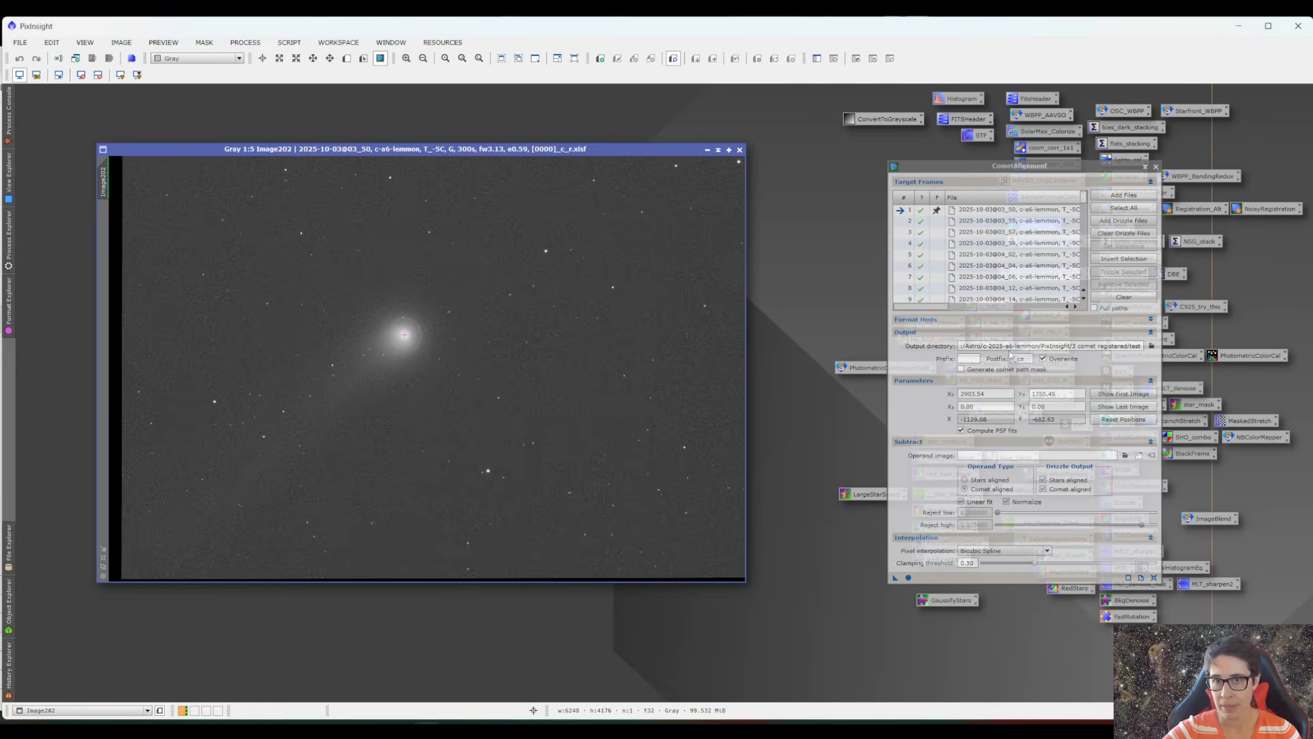
left_click(740, 150)
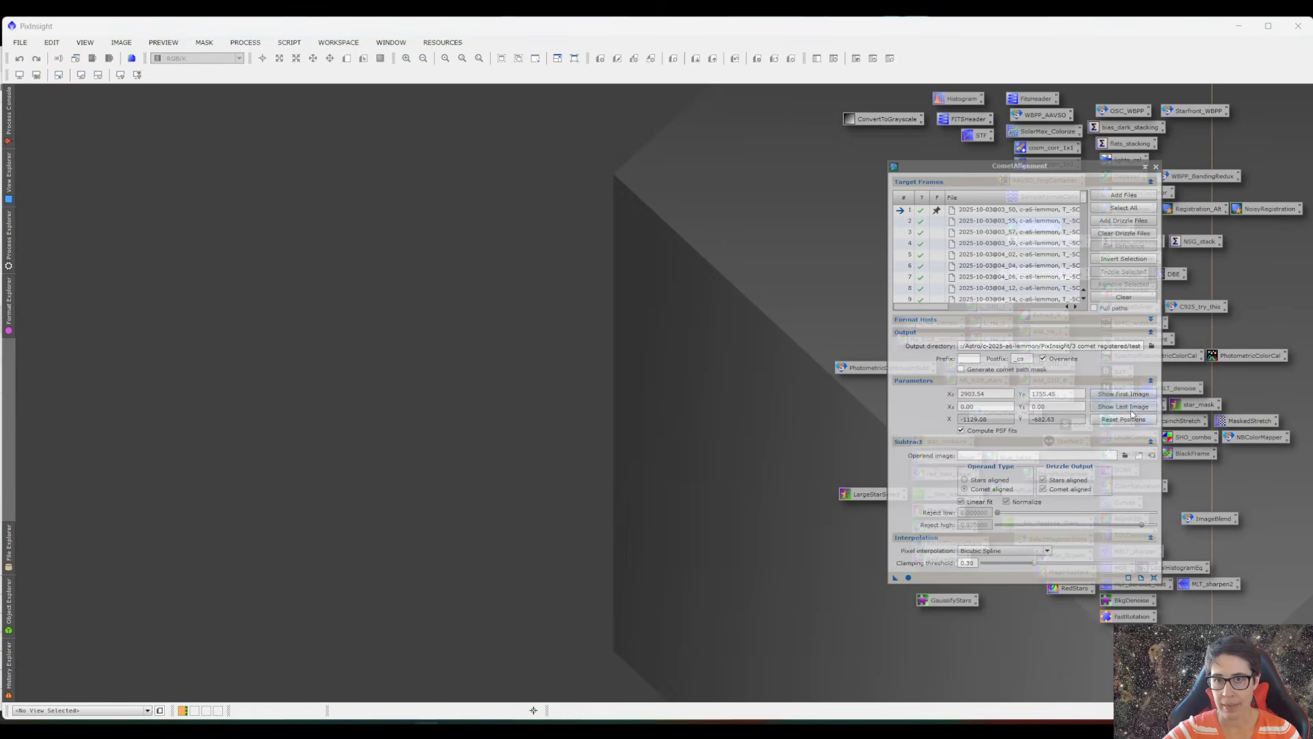
- Show the last image with an auto-stretch, mark the comet's nucleus as its end position, and close the image
left_click(1132, 410)
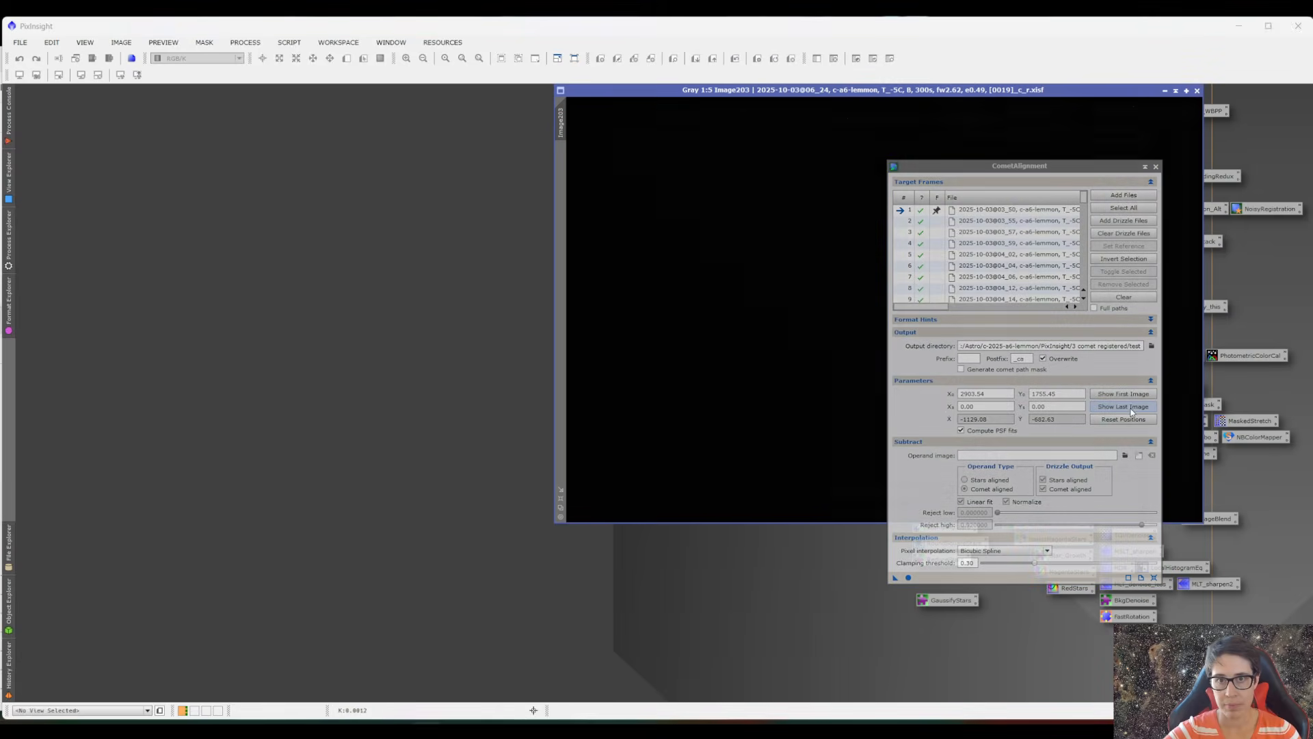
left_click(807, 92)
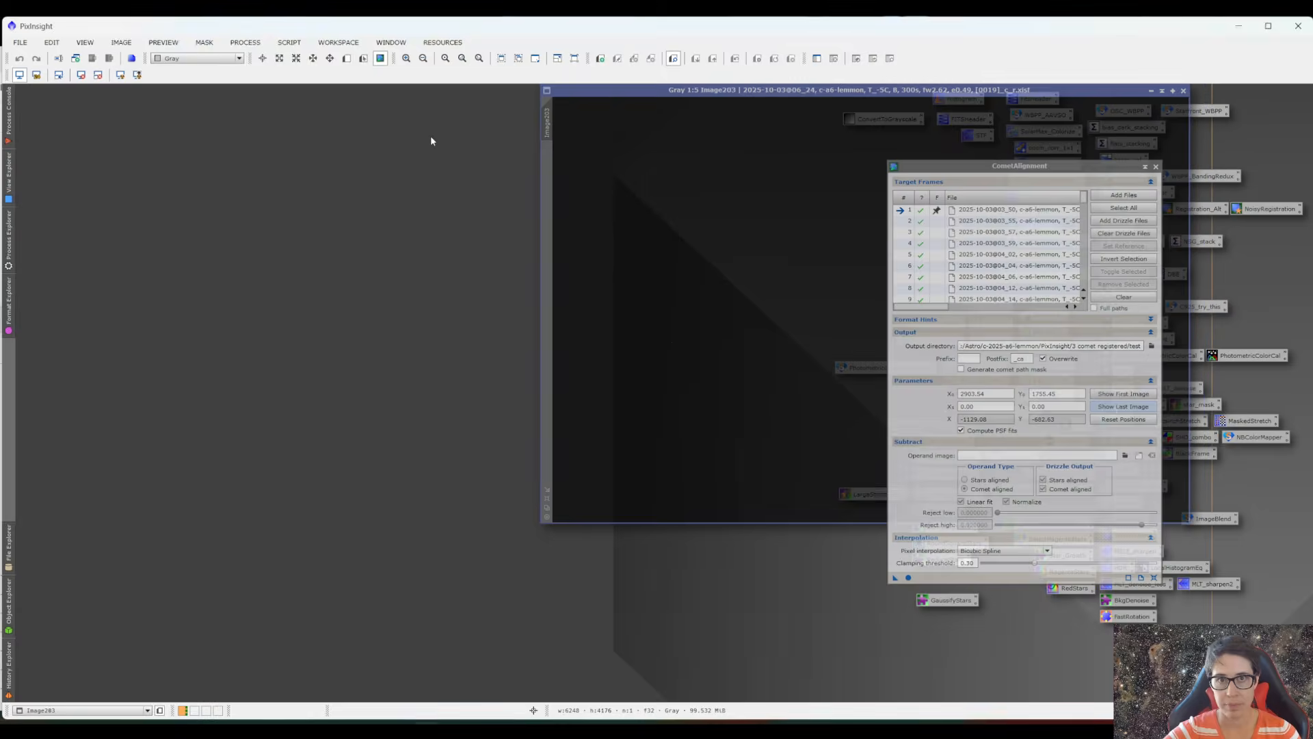
left_click(119, 75)
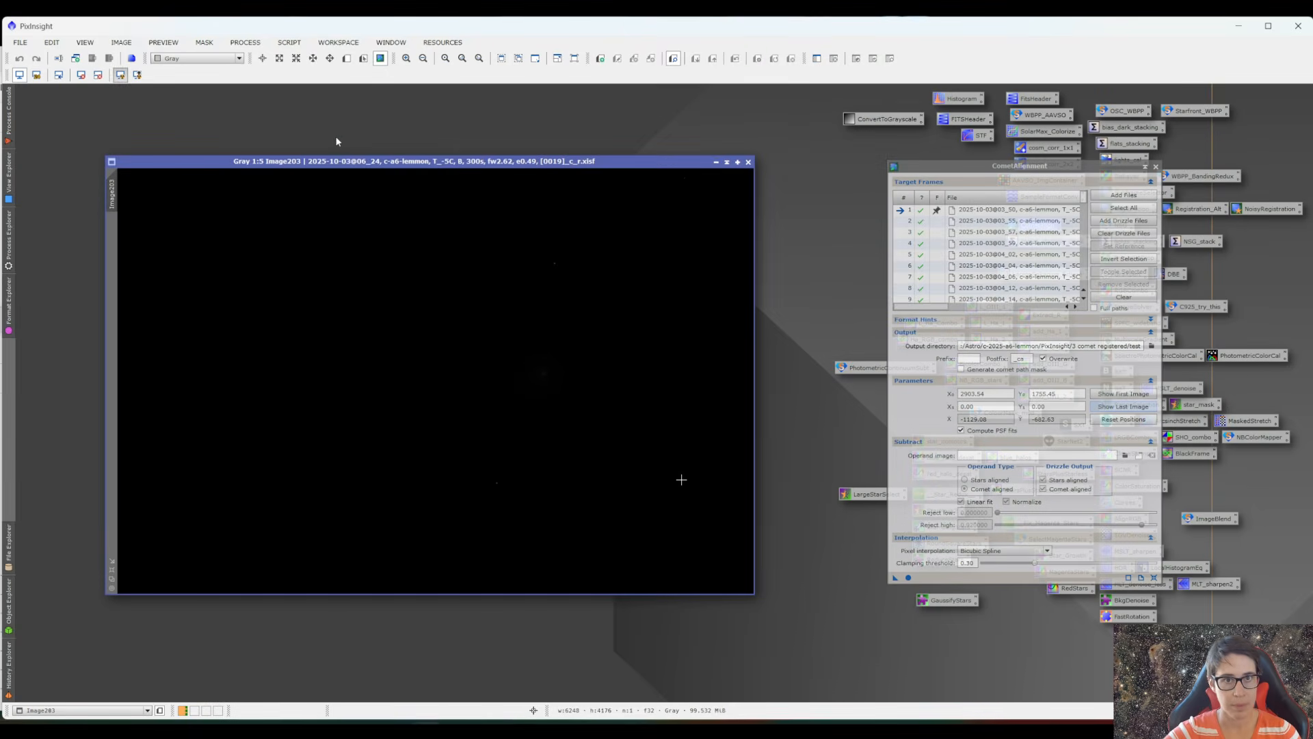
key("ctrl+a")
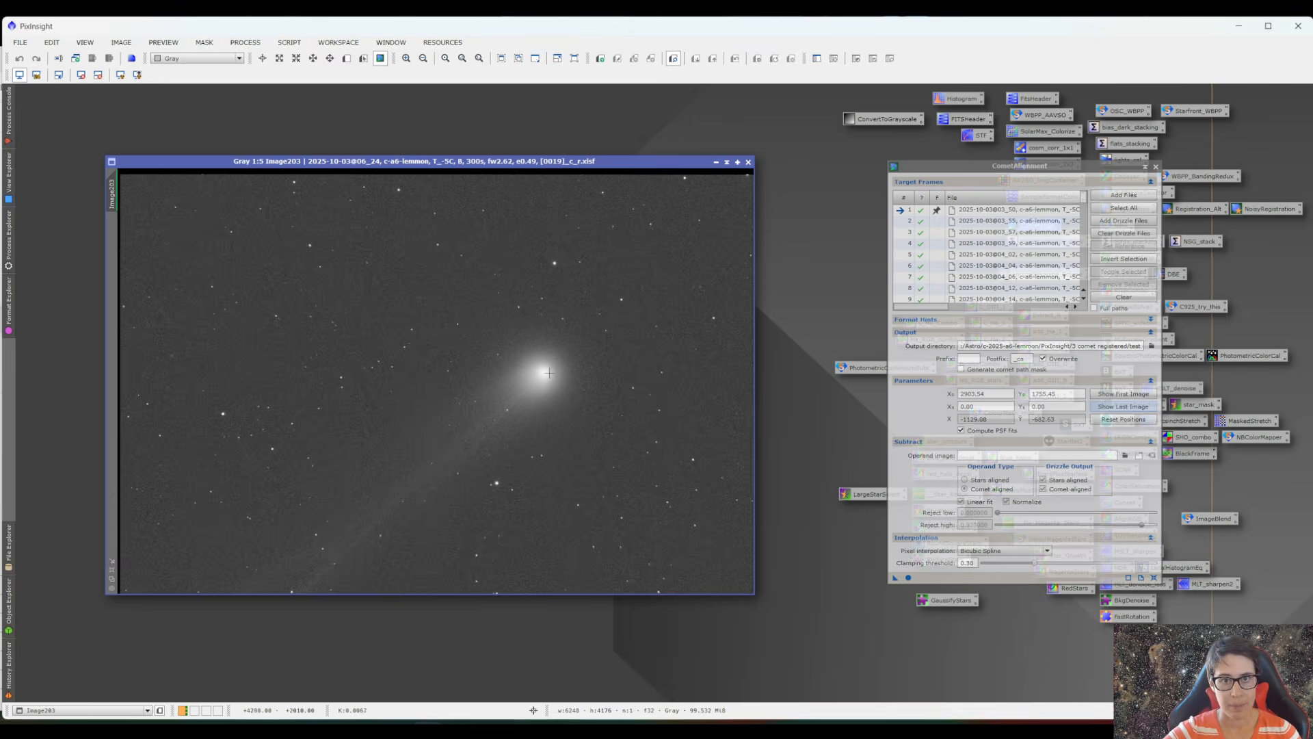
scroll(545, 372, "up", 3)
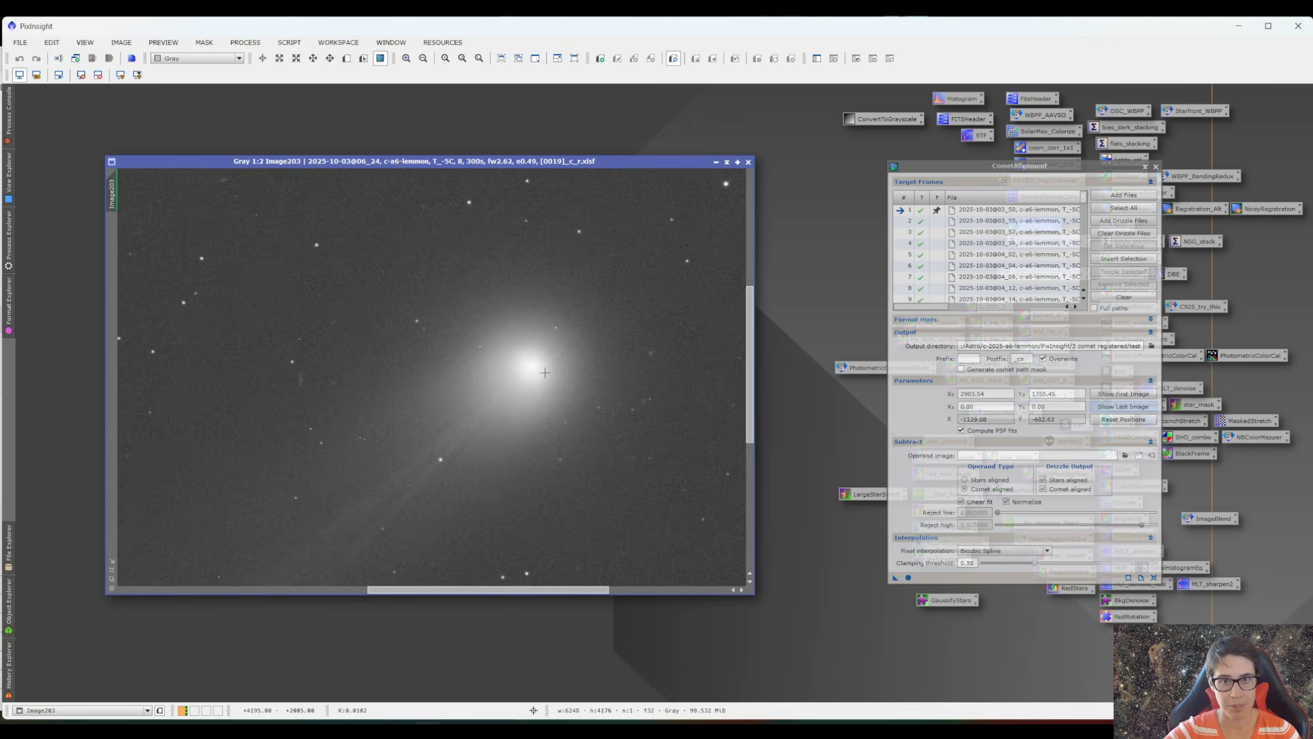
scroll(544, 372, "up", 1)
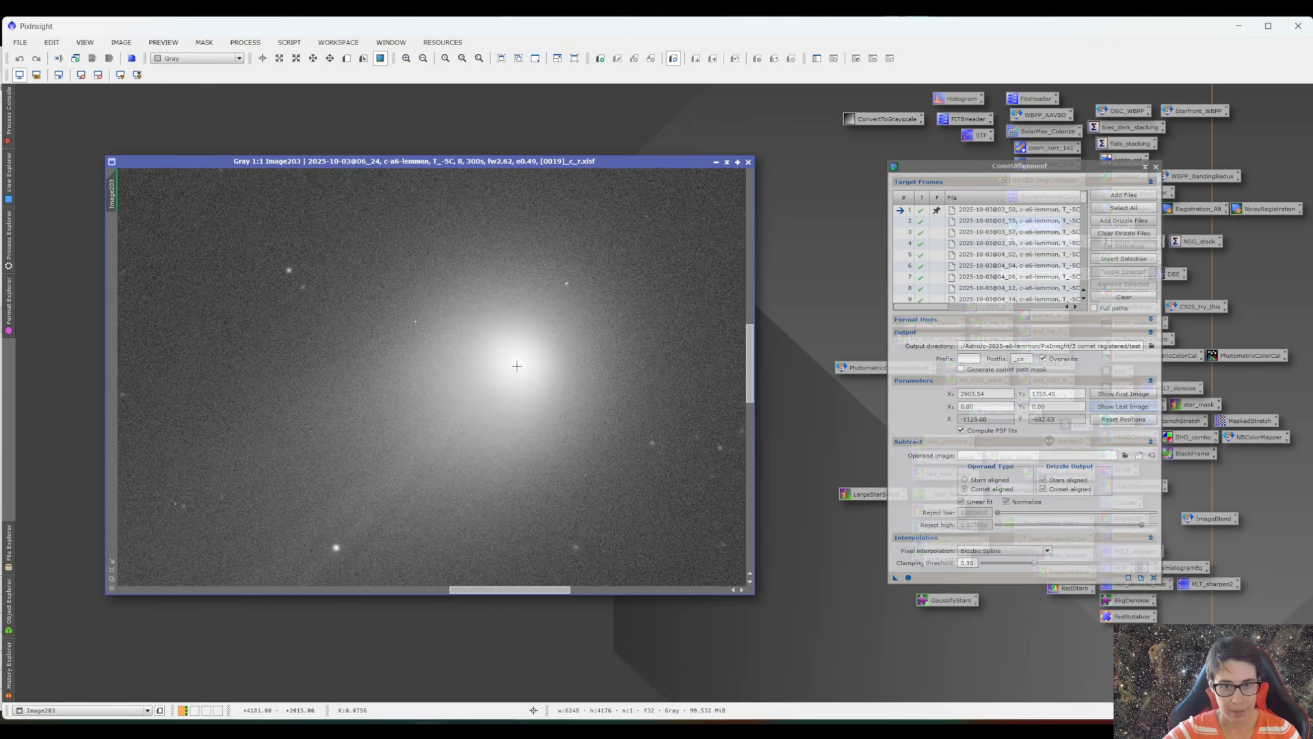
left_click(517, 366)
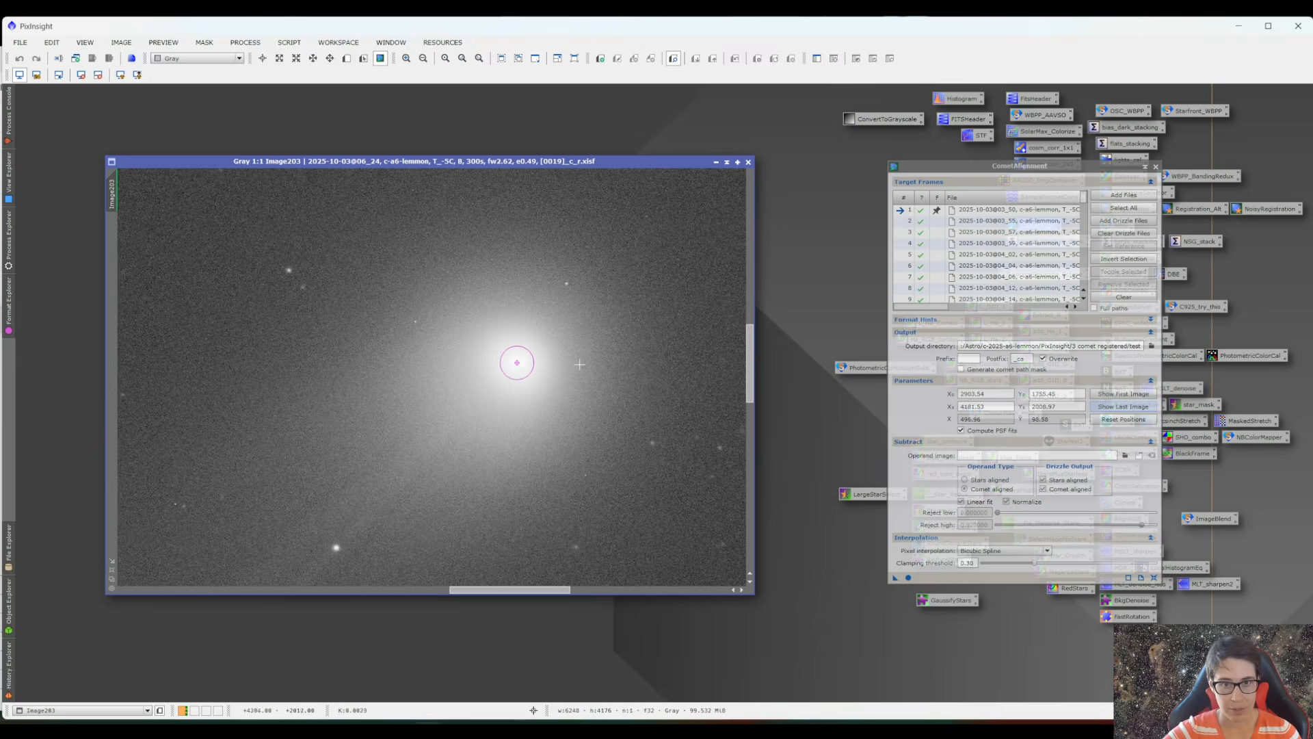
scroll(578, 365, "down", 4)
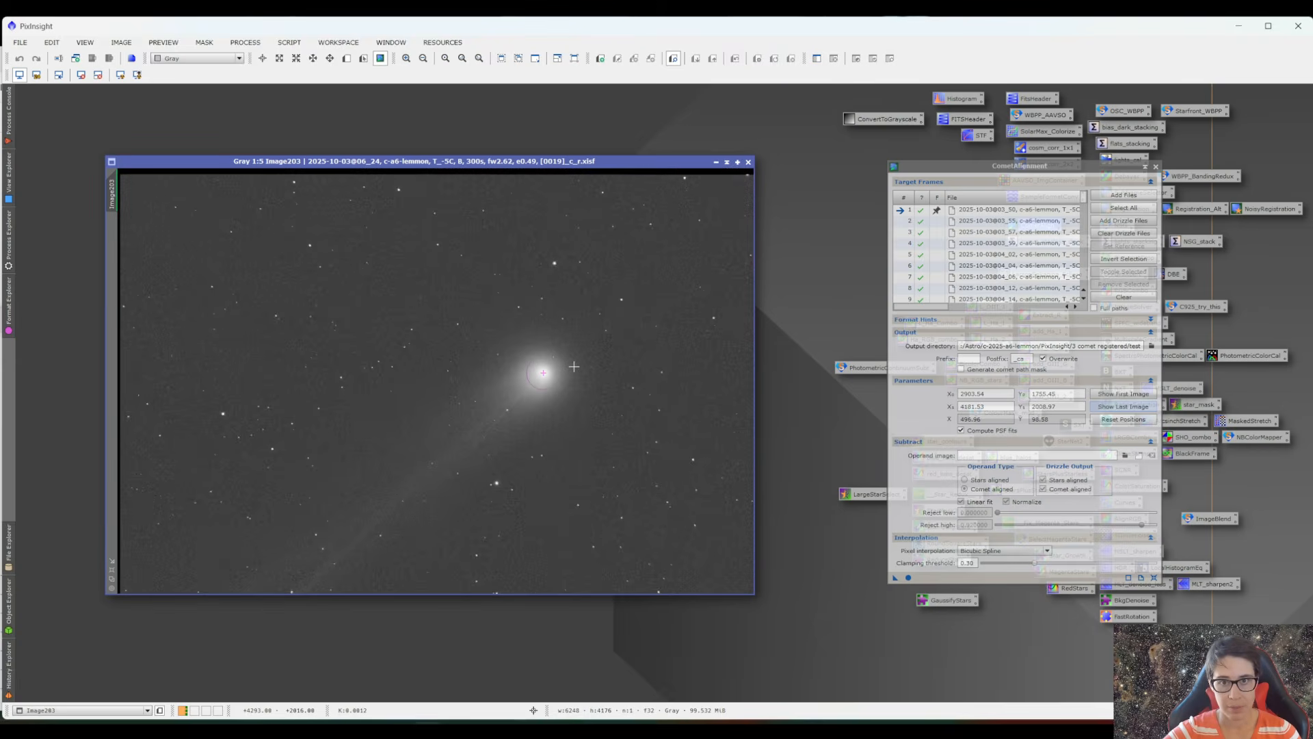
left_click(748, 162)
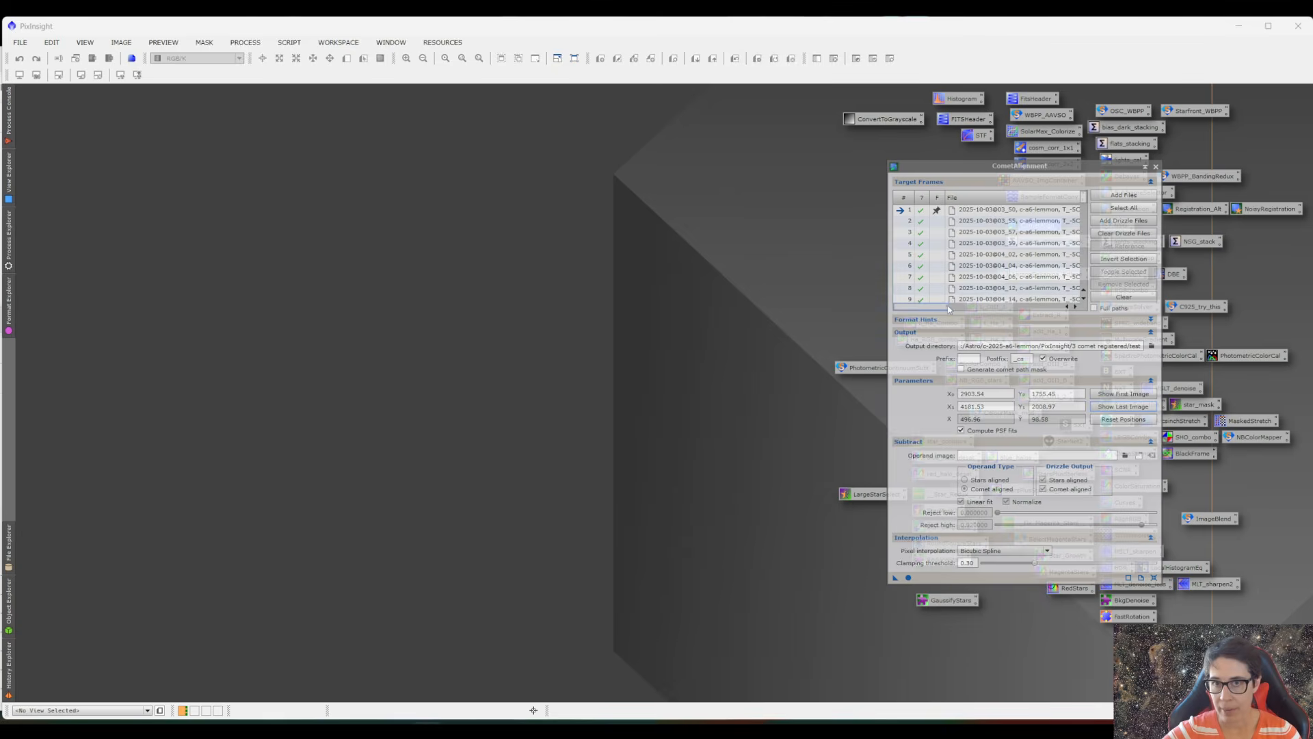
- Set the G frame numbered [0009], row 27 near the middle of the target list, as the reference image
left_click_drag(950, 306, 988, 305)
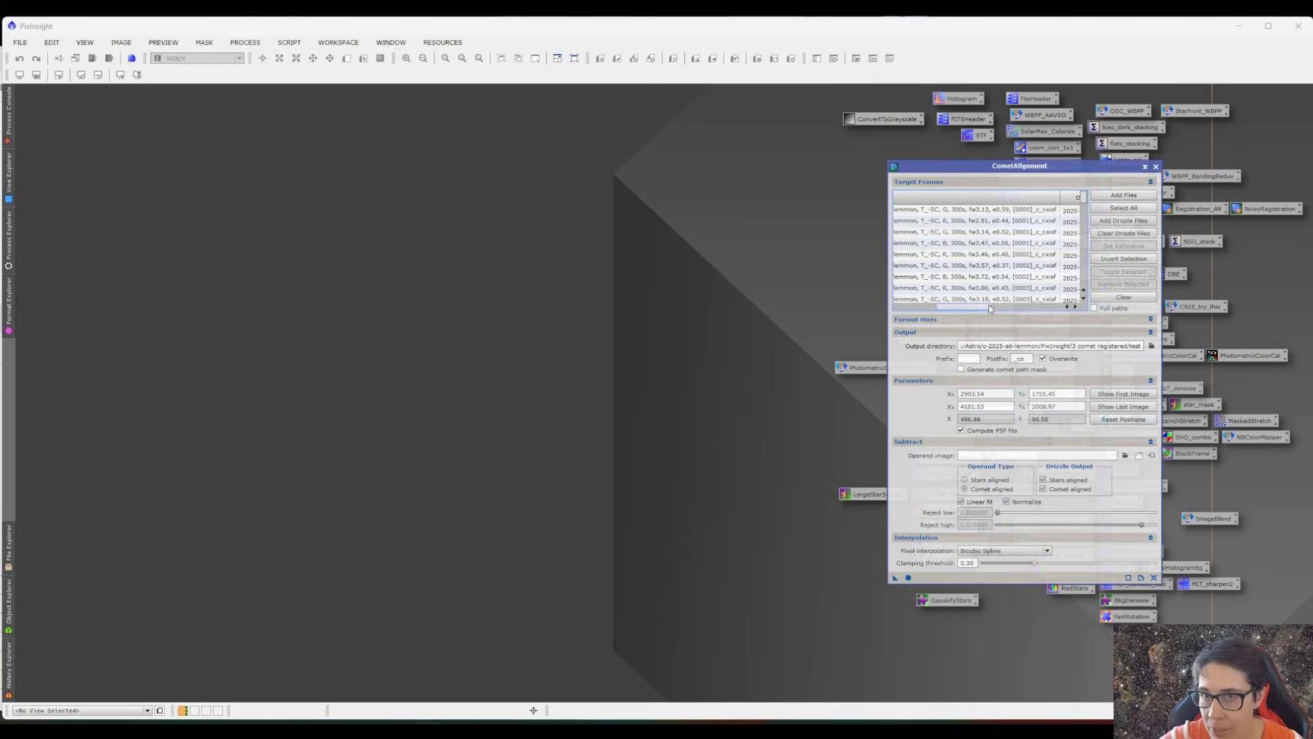
scroll(981, 252, "down", 1)
scroll(985, 255, "down", 6)
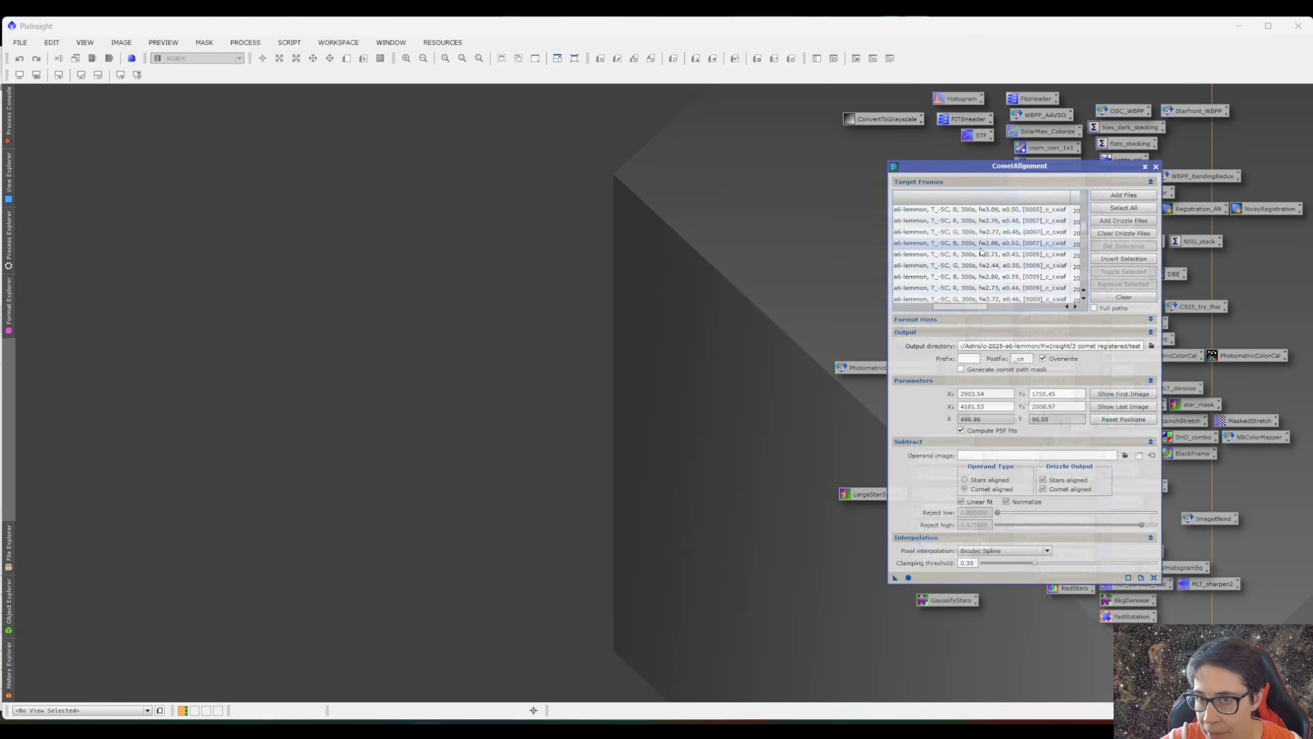
left_click(1012, 266)
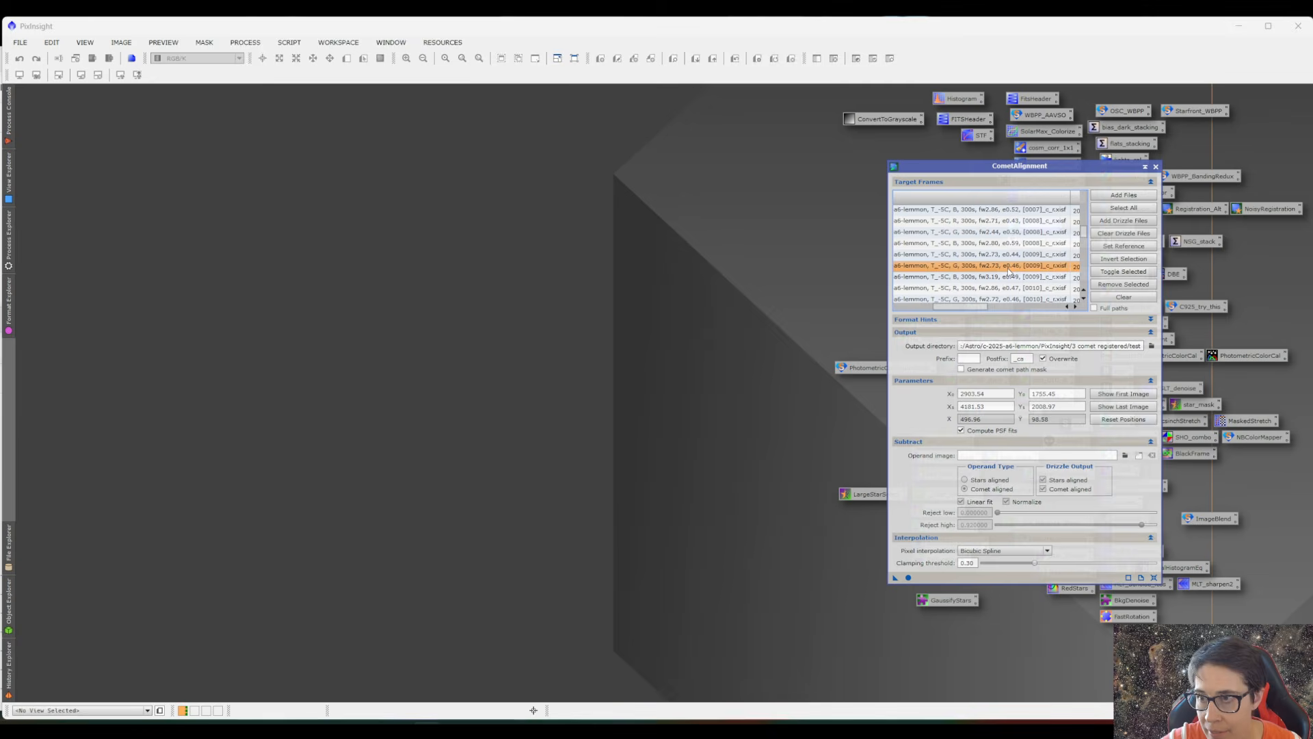
left_click(1140, 247)
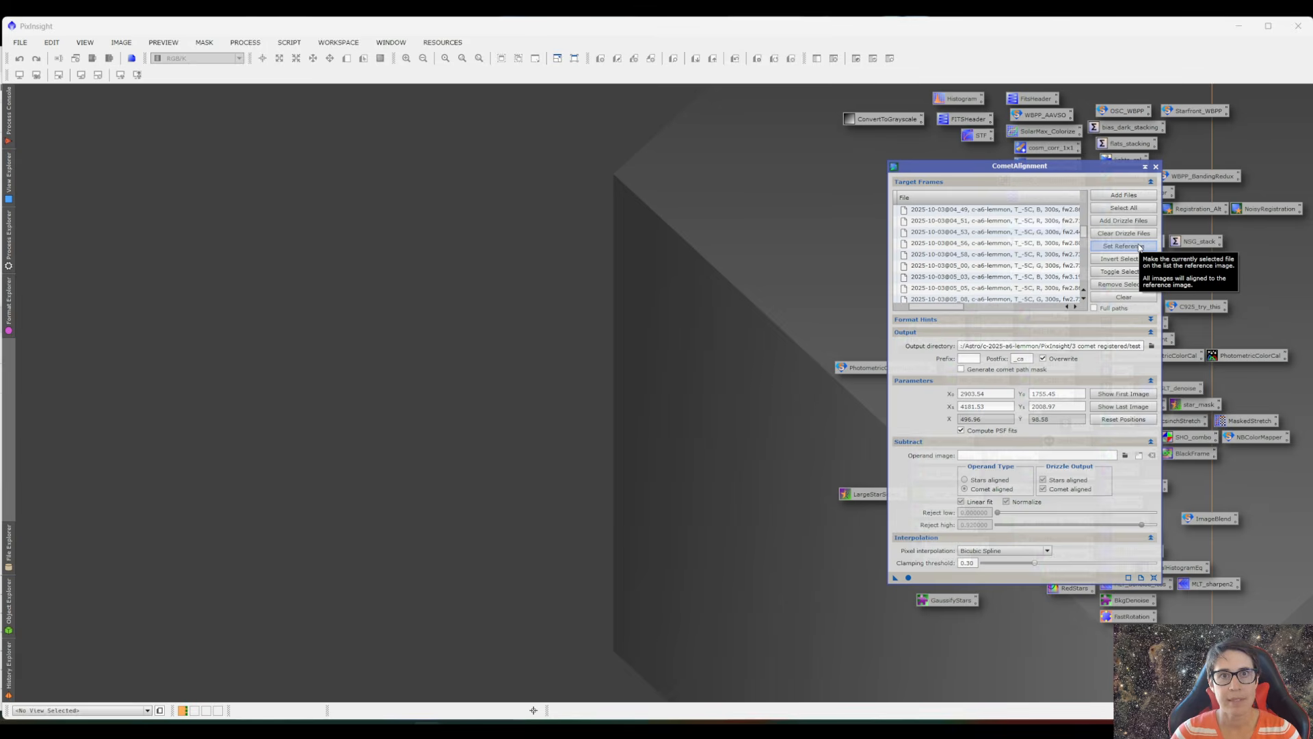
scroll(1047, 263, "down", 1)
left_click_drag(945, 307, 926, 307)
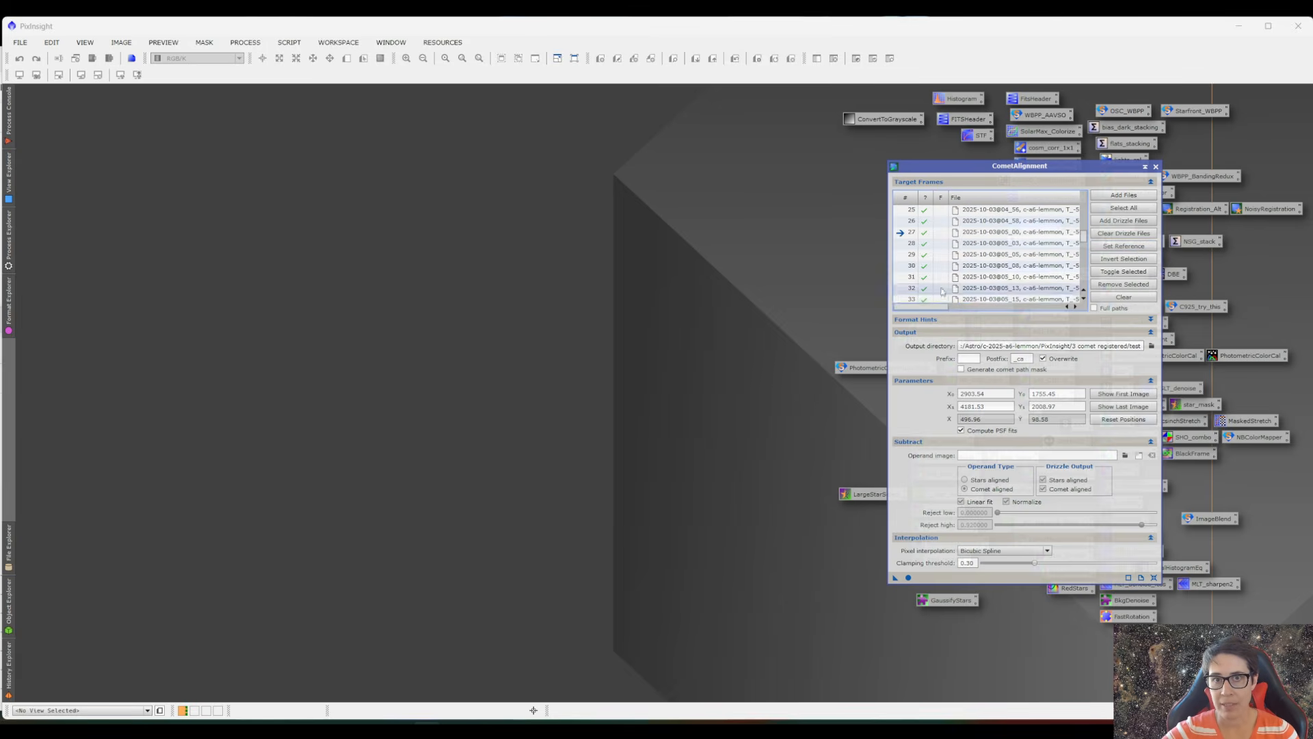
- Open target frame 34 from mid-sequence with an auto-stretch, check the comet position marker against the nucleus, and close it
scroll(1013, 272, "up", 8)
scroll(1014, 216, "down", 12)
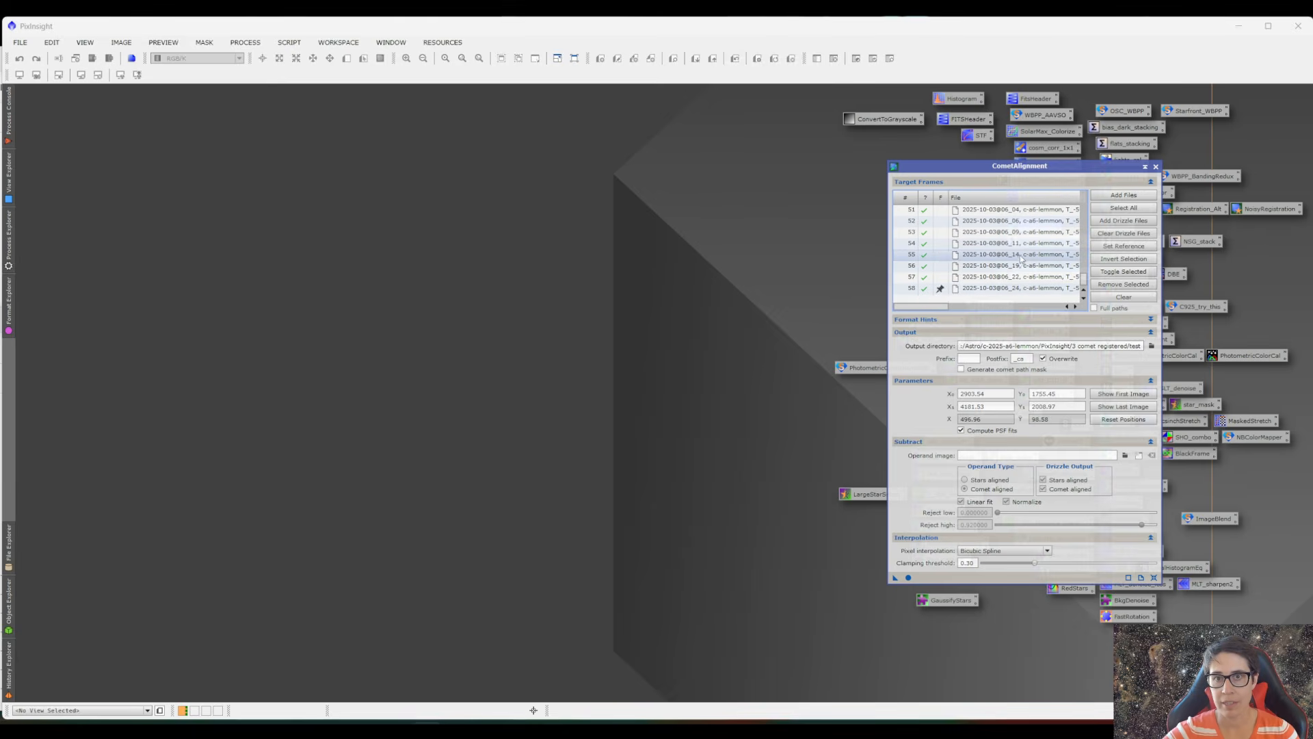
scroll(1020, 263, "up", 4)
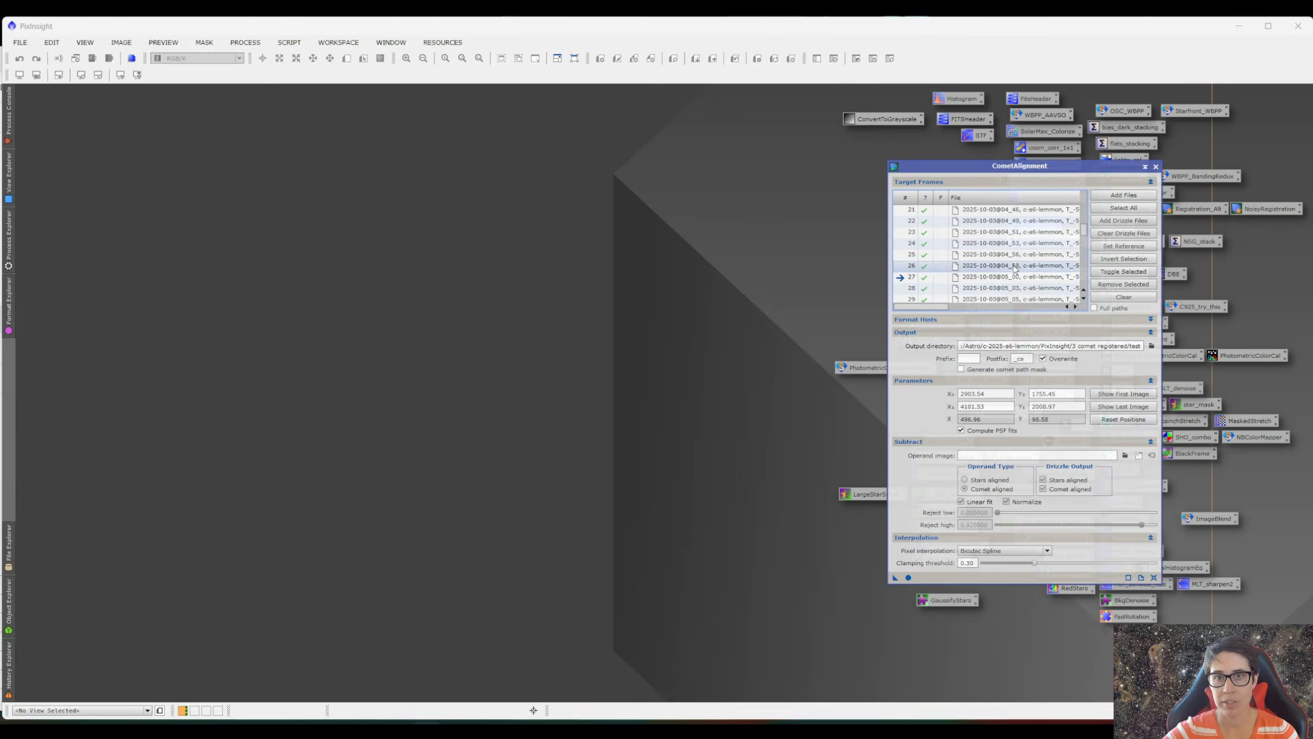
scroll(999, 274, "down", 2)
left_click(1000, 257)
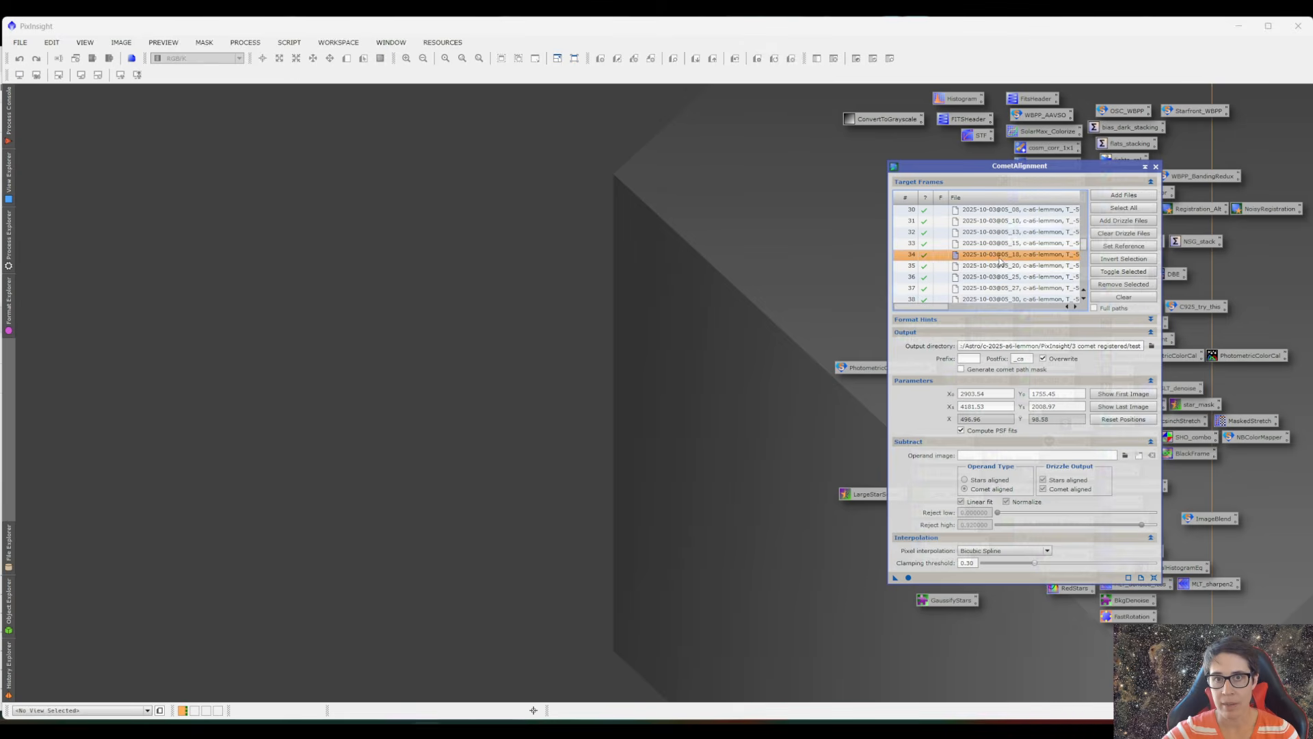
double_click(1000, 257)
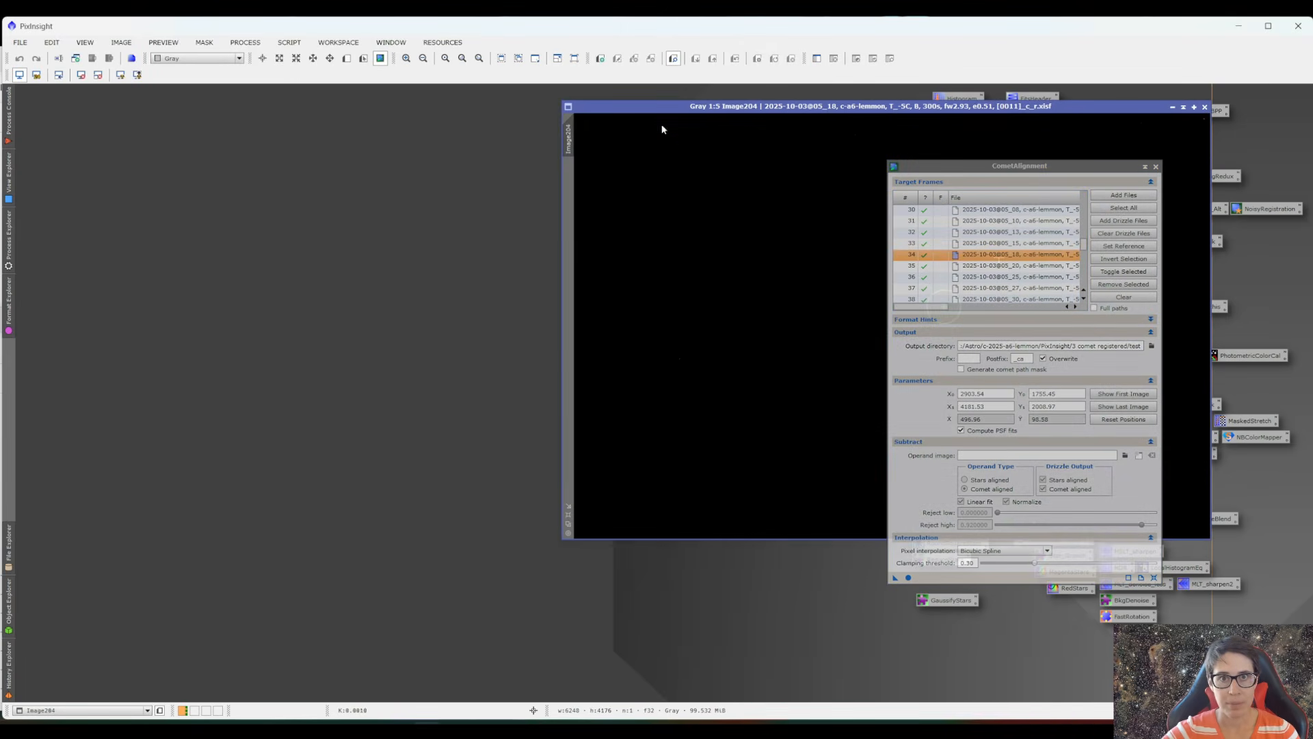
left_click_drag(662, 106, 246, 126)
left_click(120, 75)
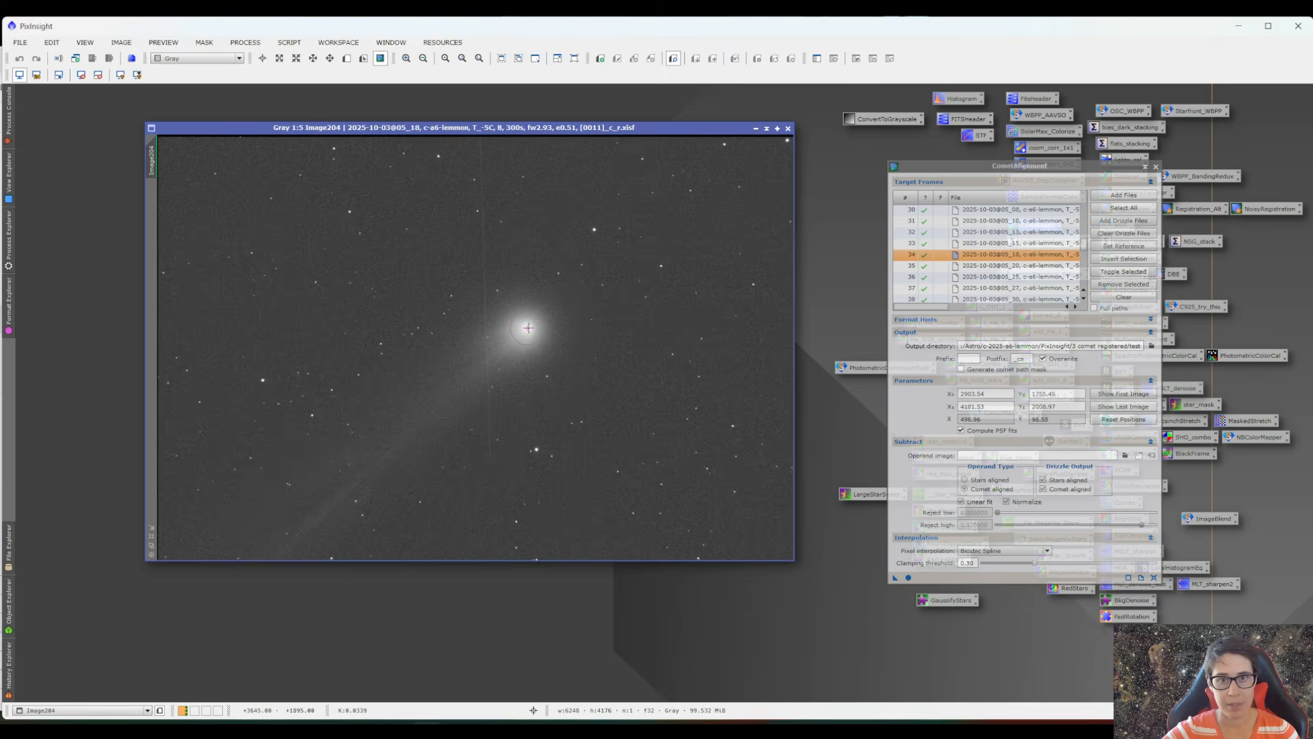
left_click(788, 129)
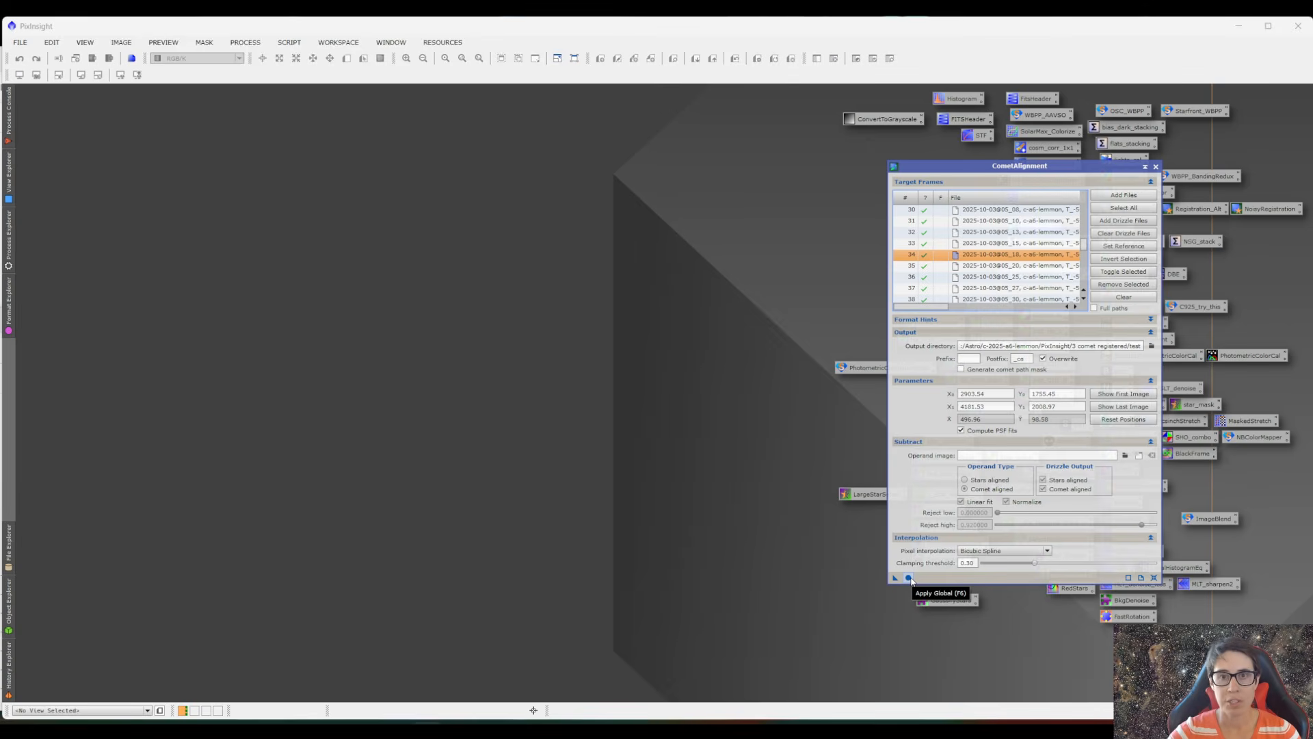
- Close CometAlignment and load all the frames from the B folder of "3 comet registered" into Blink
left_click(1157, 167)
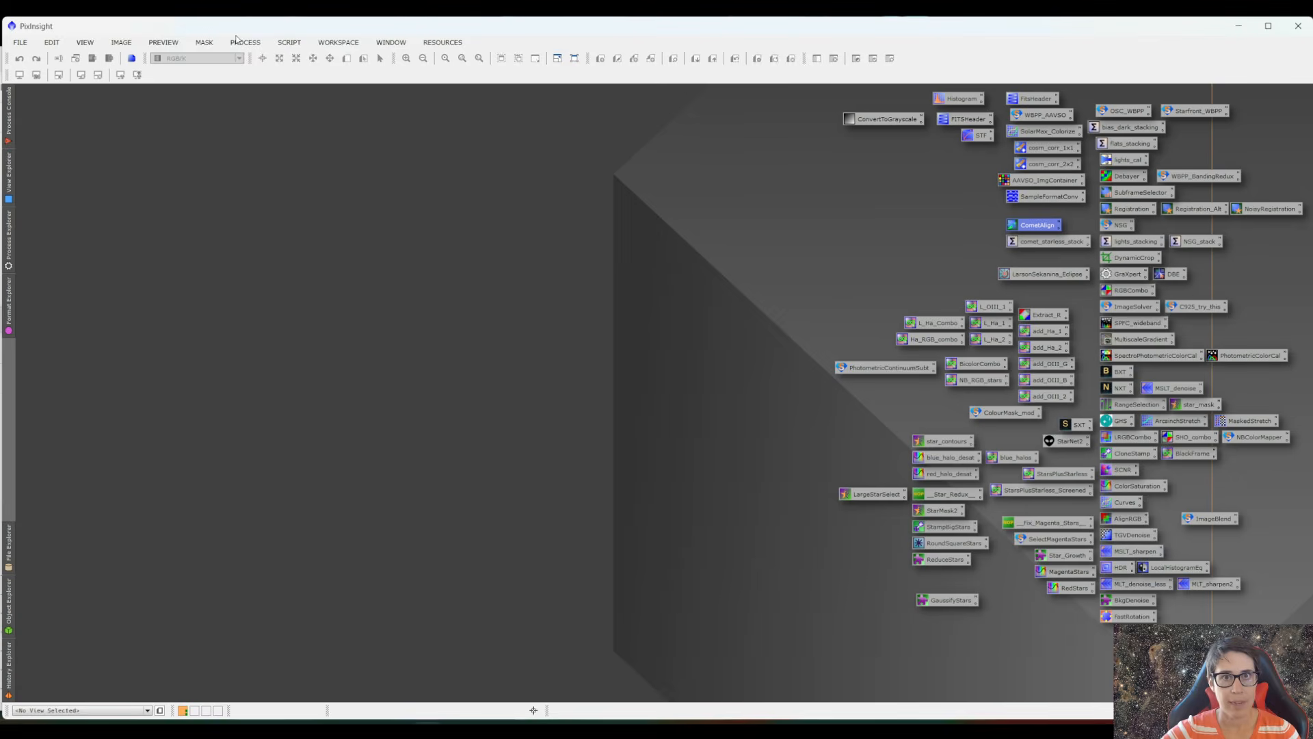
left_click(244, 43)
mouse_move(274, 58)
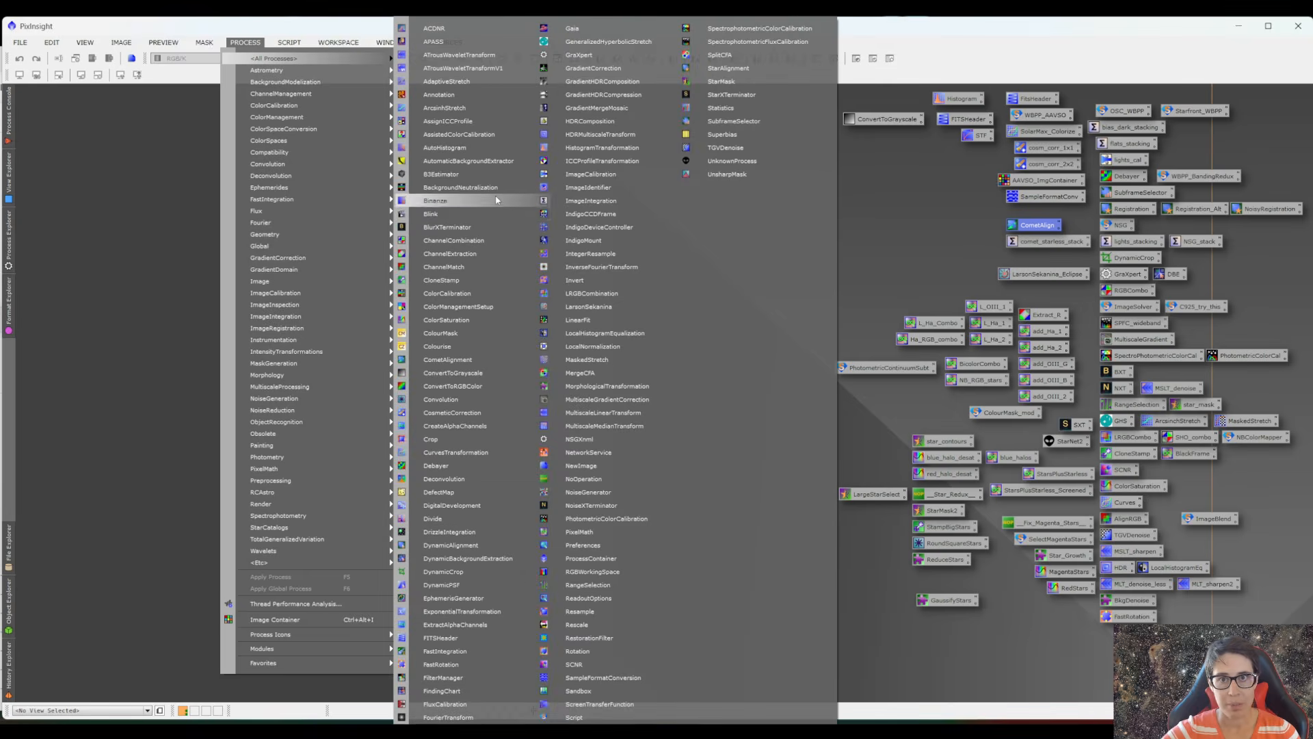
left_click(492, 212)
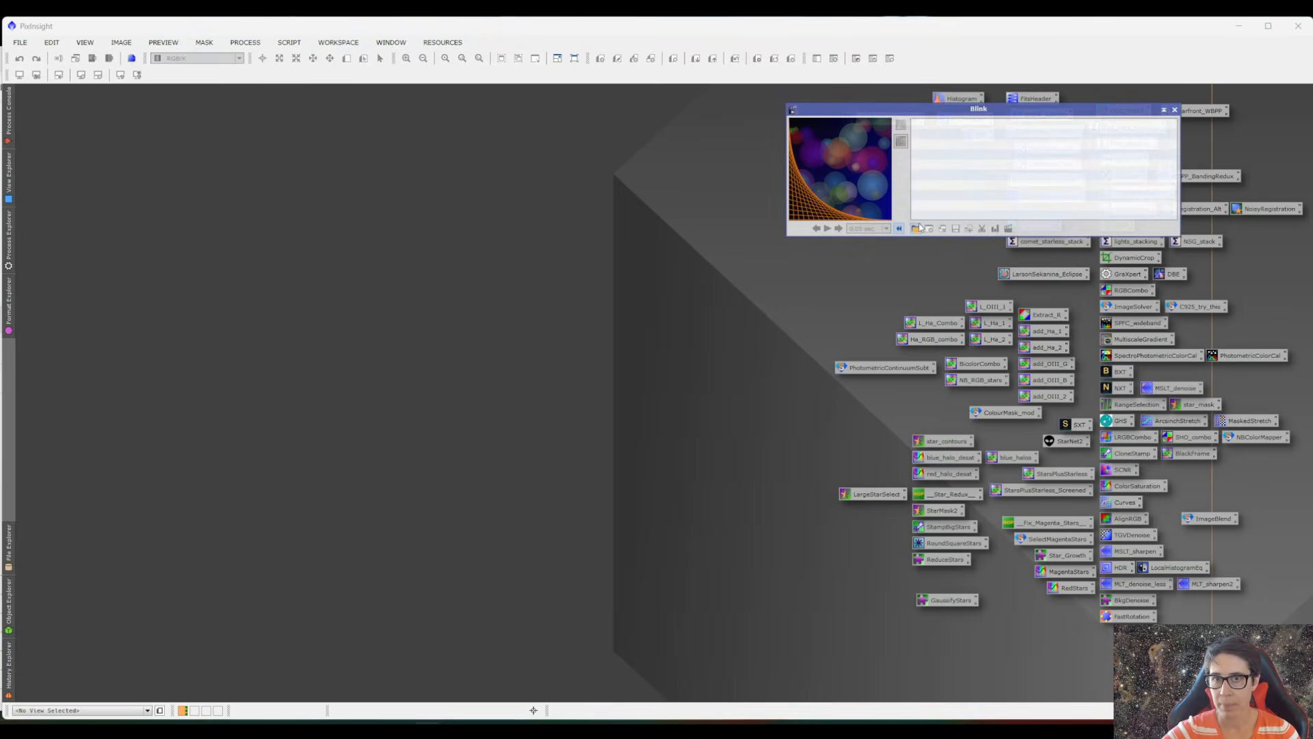
left_click(915, 228)
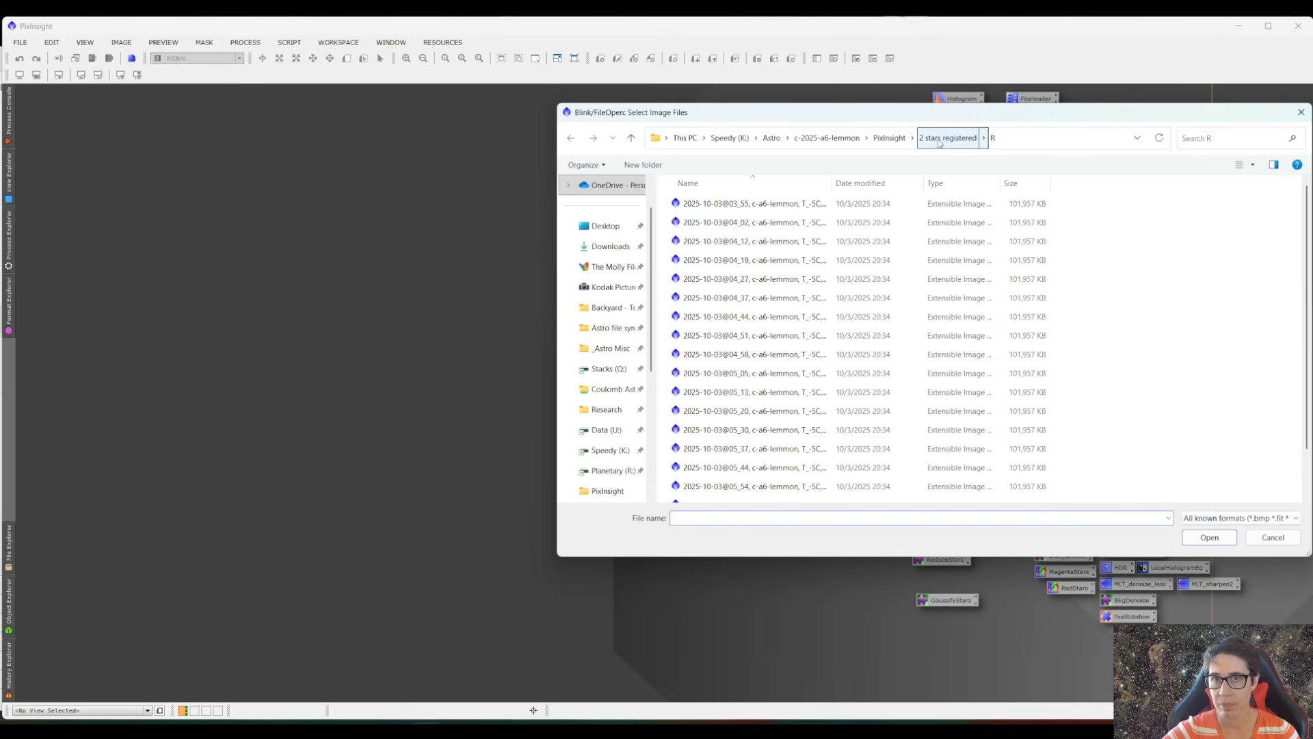
left_click(877, 140)
double_click(771, 240)
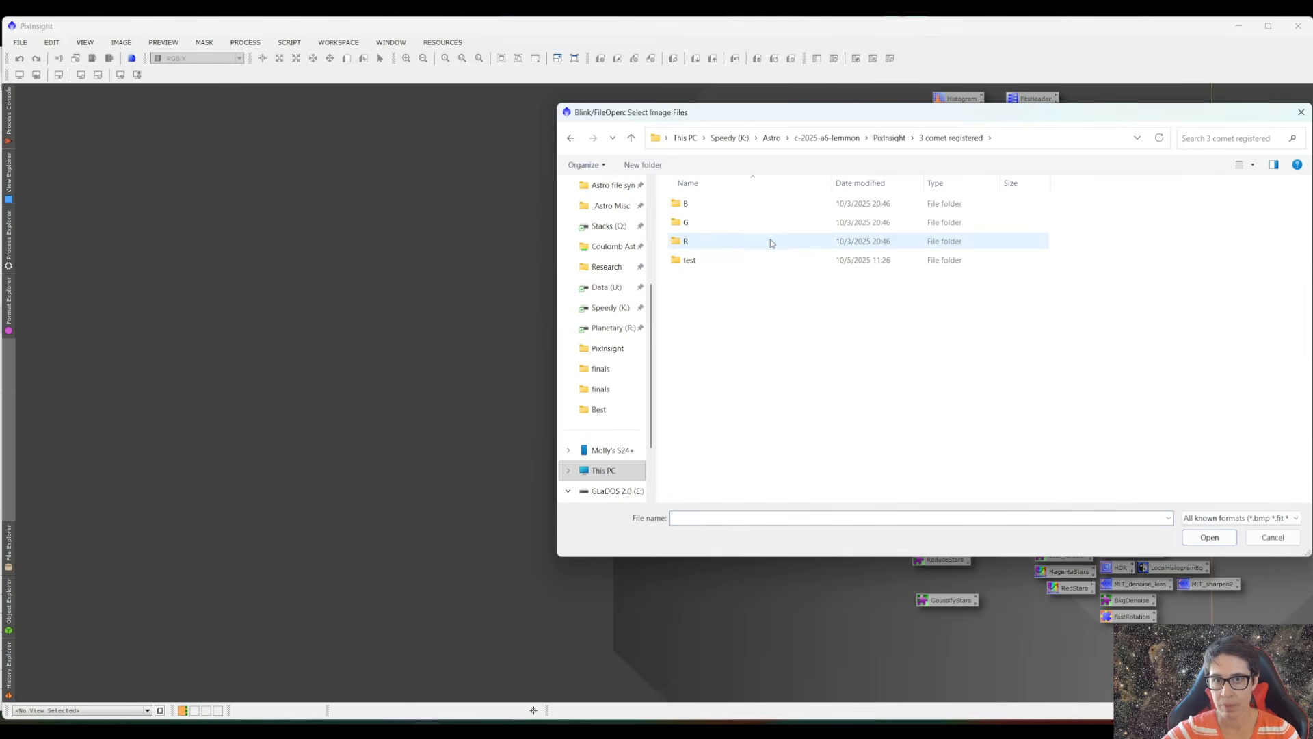
left_click(767, 263)
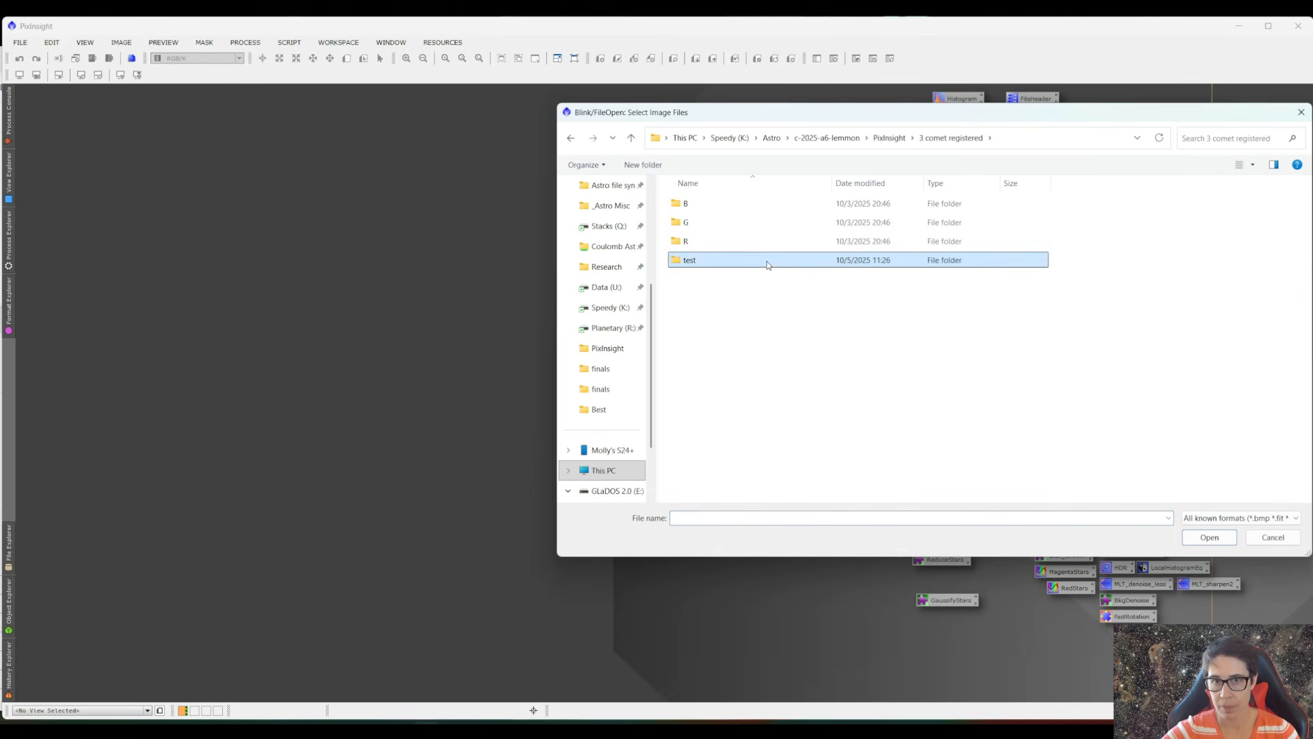
double_click(709, 204)
key("ctrl+a")
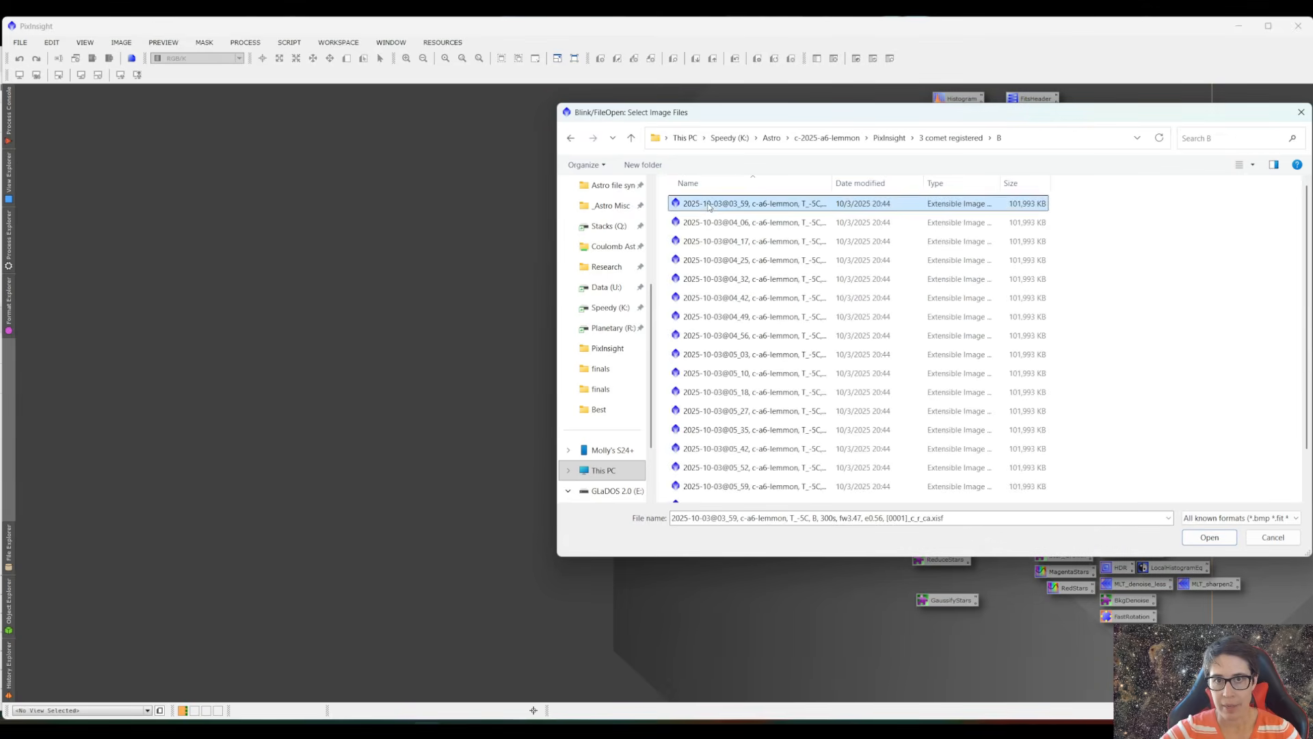
key("Return")
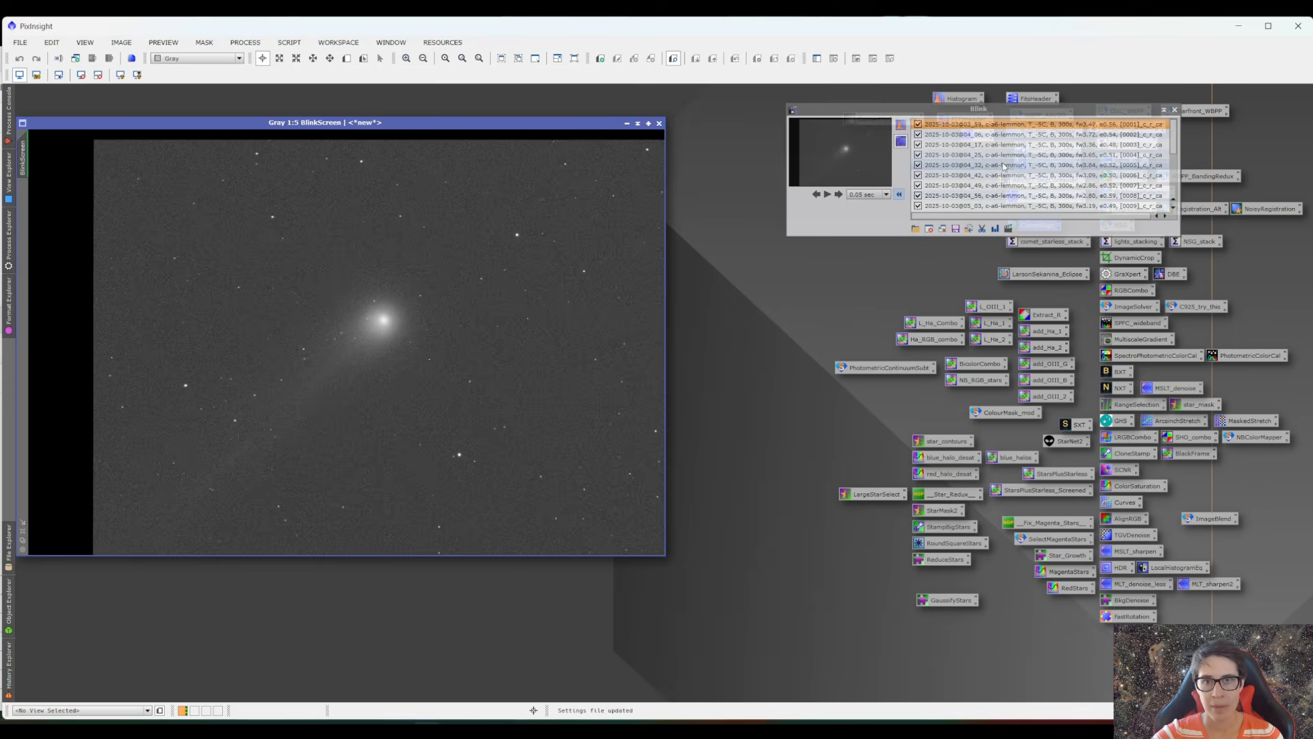
- Blink back and forth through the comet-registered B frames to check that the comet stays fixed, and close Blink
scroll(1003, 167, "down", 7)
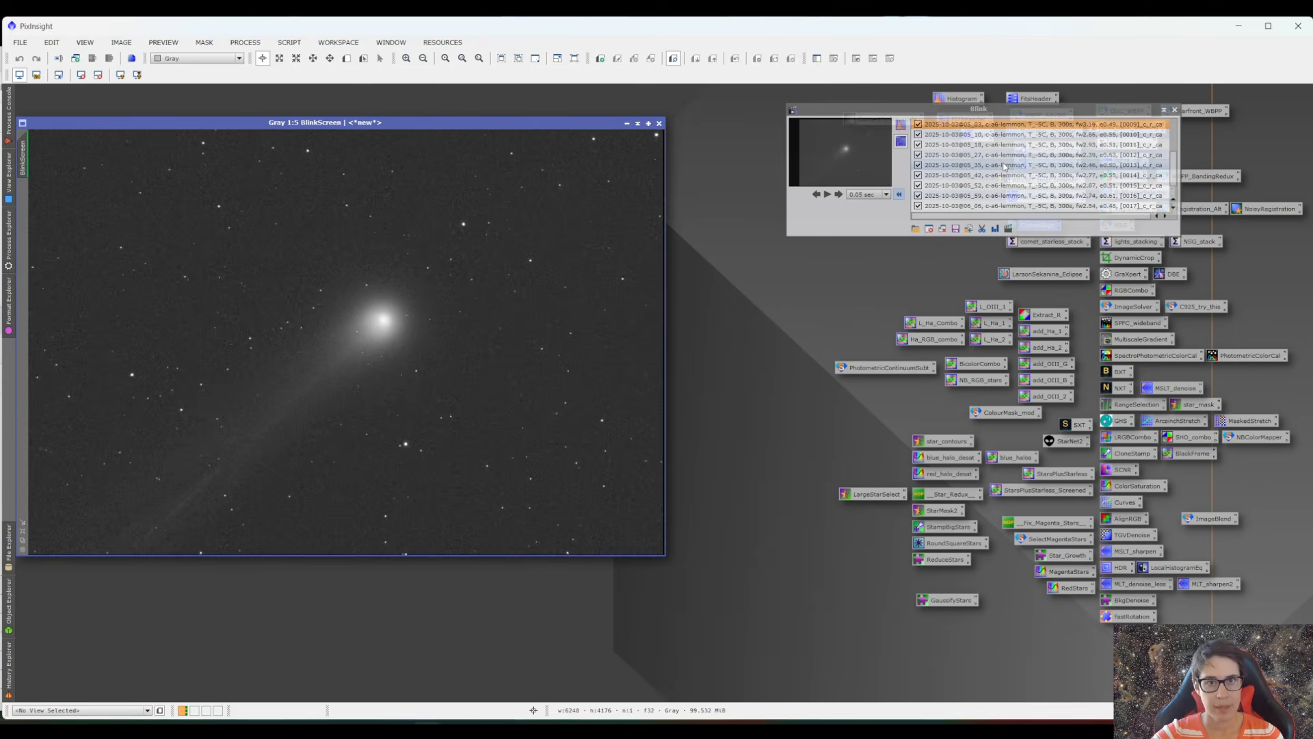
scroll(1004, 166, "up", 8)
scroll(1004, 166, "down", 15)
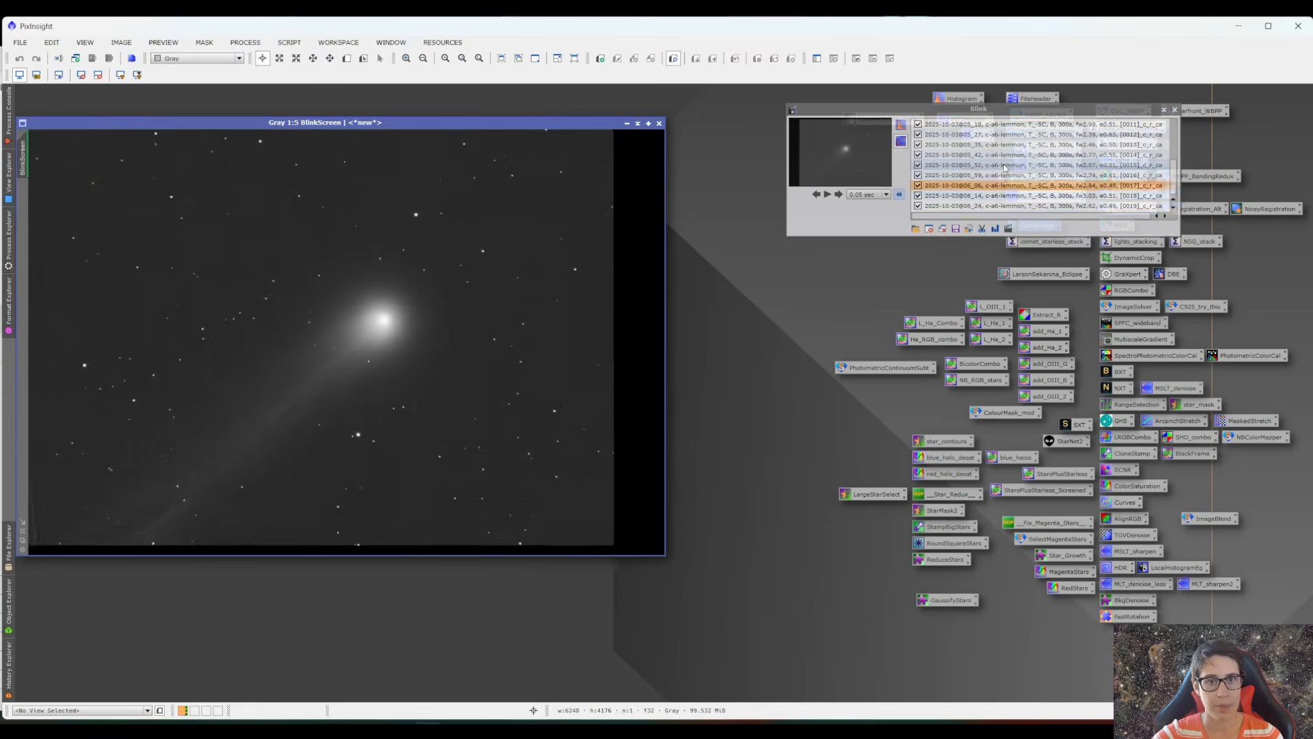
scroll(1004, 166, "up", 4)
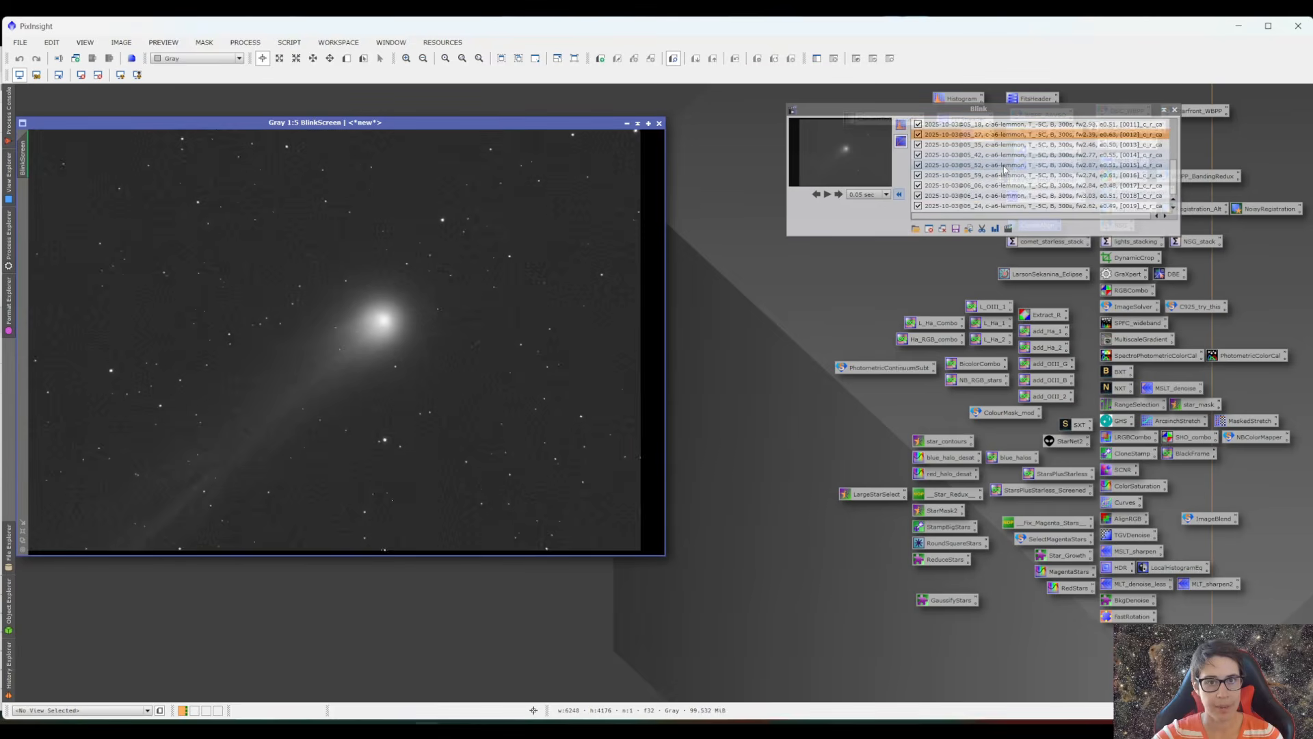
scroll(1004, 166, "down", 6)
scroll(1004, 166, "up", 8)
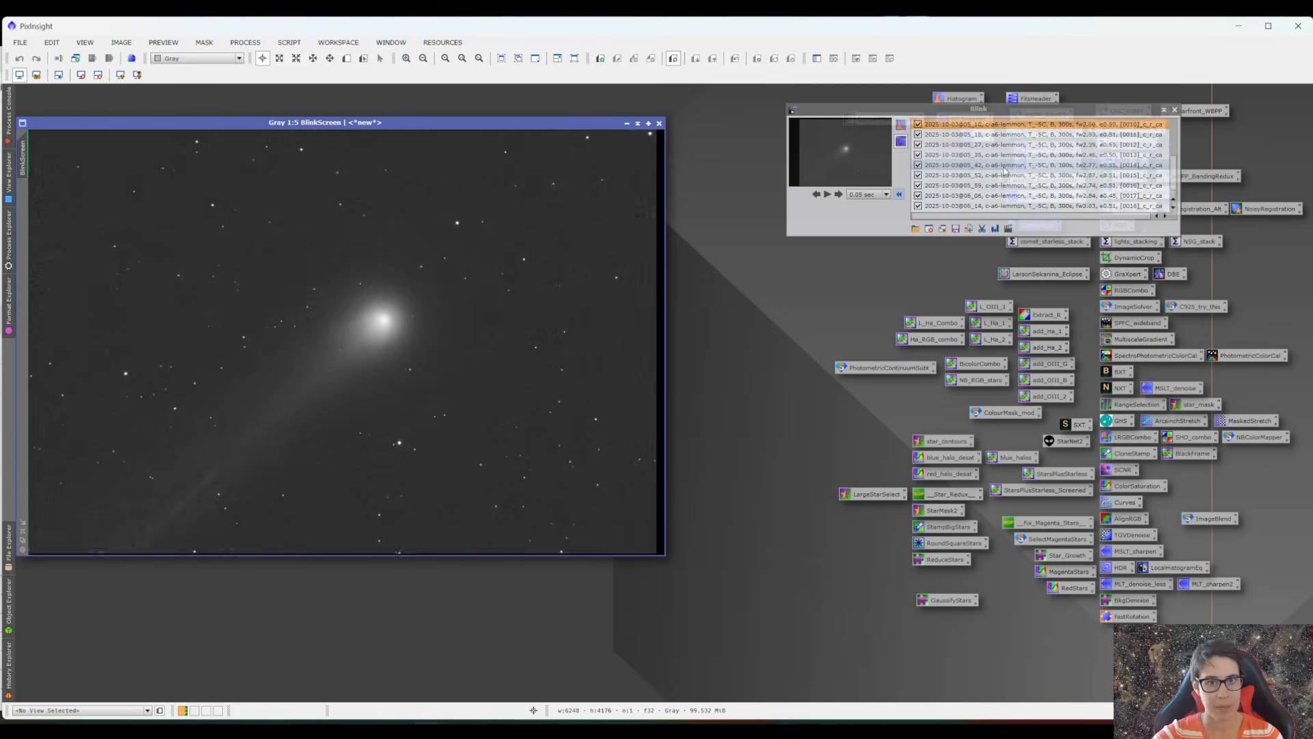
scroll(1003, 173, "down", 8)
scroll(1004, 173, "up", 11)
scroll(1004, 172, "up", 6)
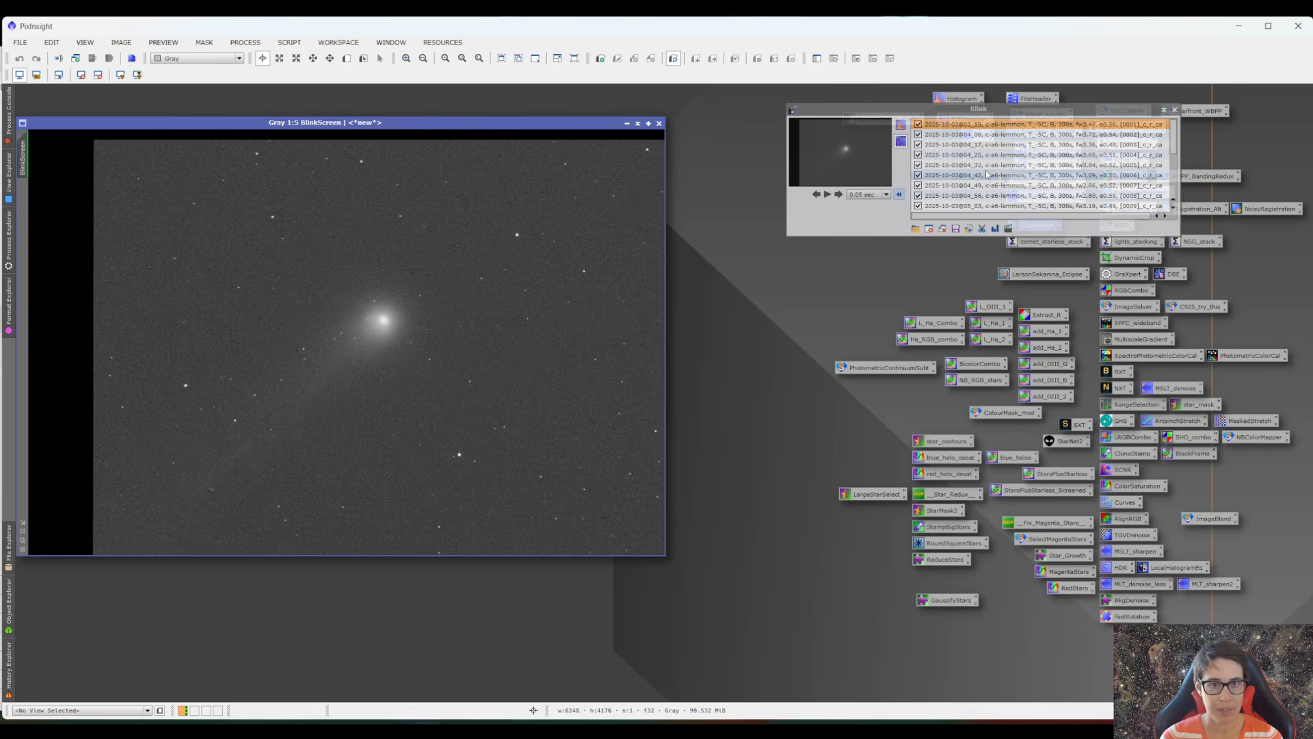
key("Down")
key("Down")
key("Down")
key("Down")
key("Down")
key("Down")
key("Down")
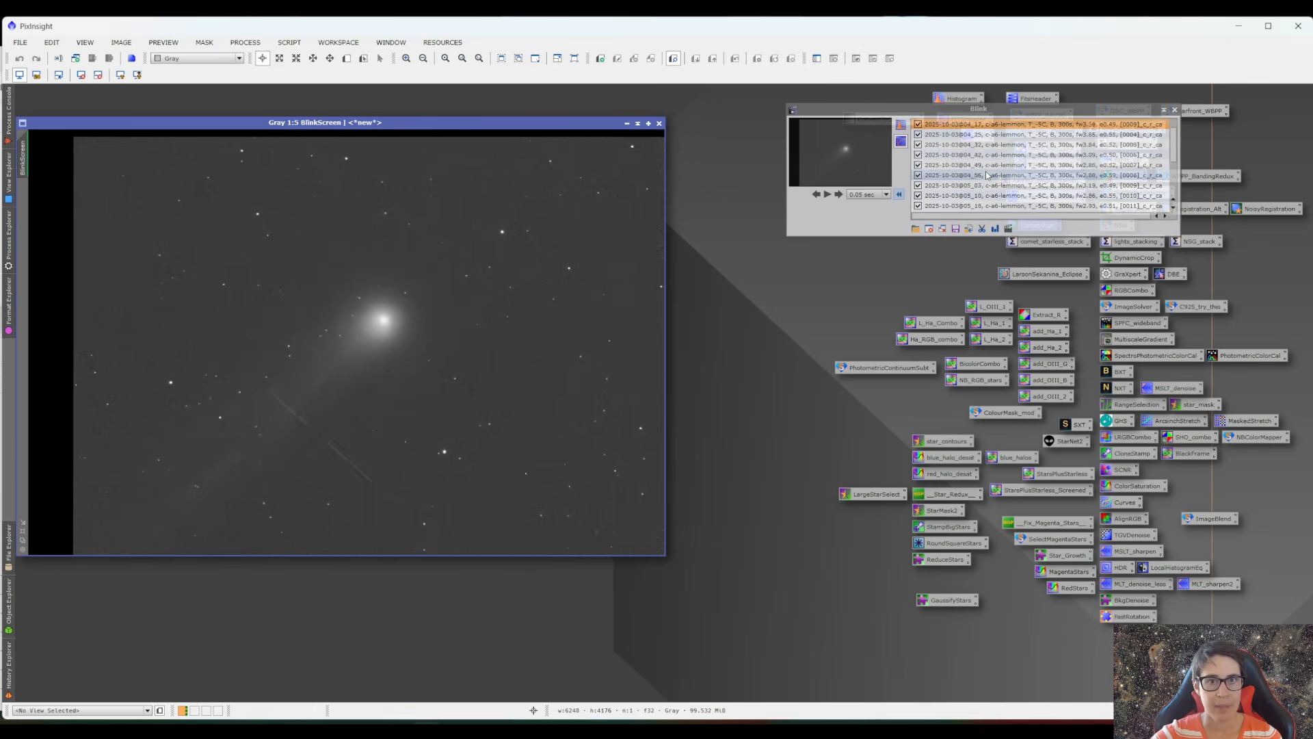
key("Down")
key("Down")
key("Down")
key("Down")
key("Down")
key("Down")
key("Down")
key("Down")
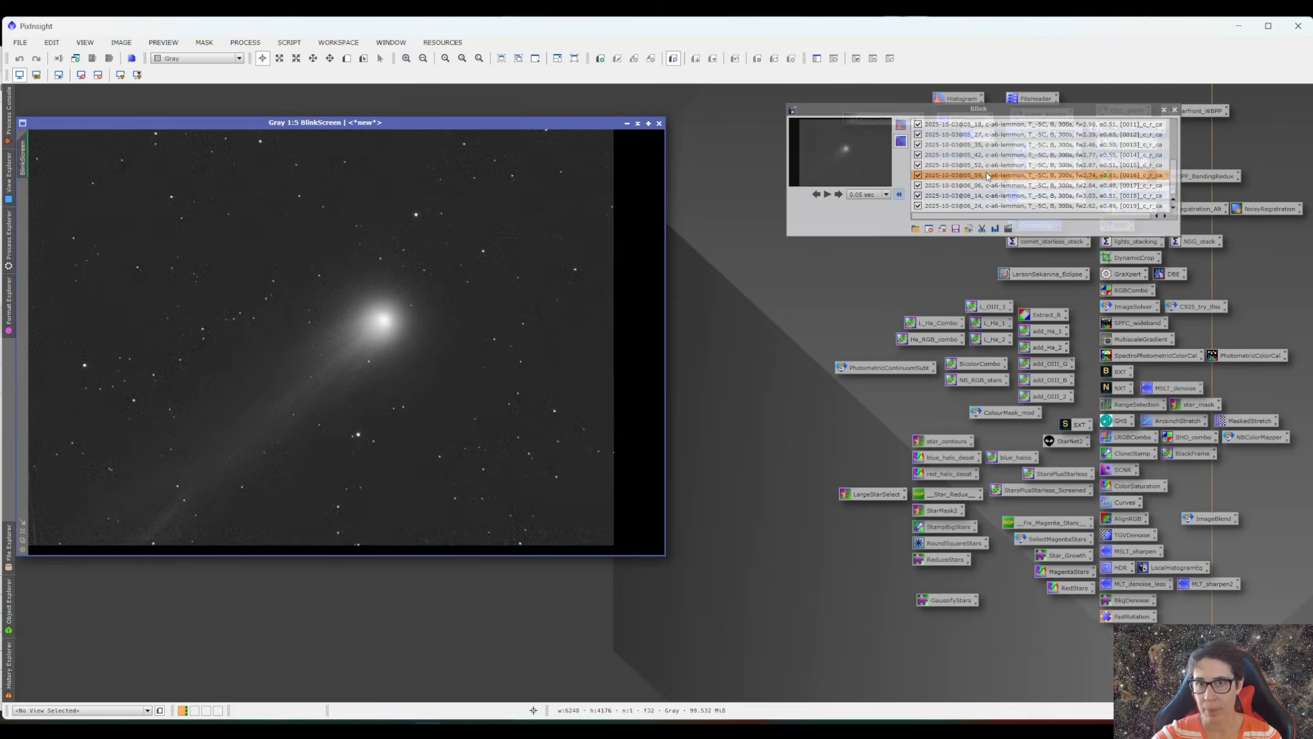
key("Down")
key("Down")
key("Down")
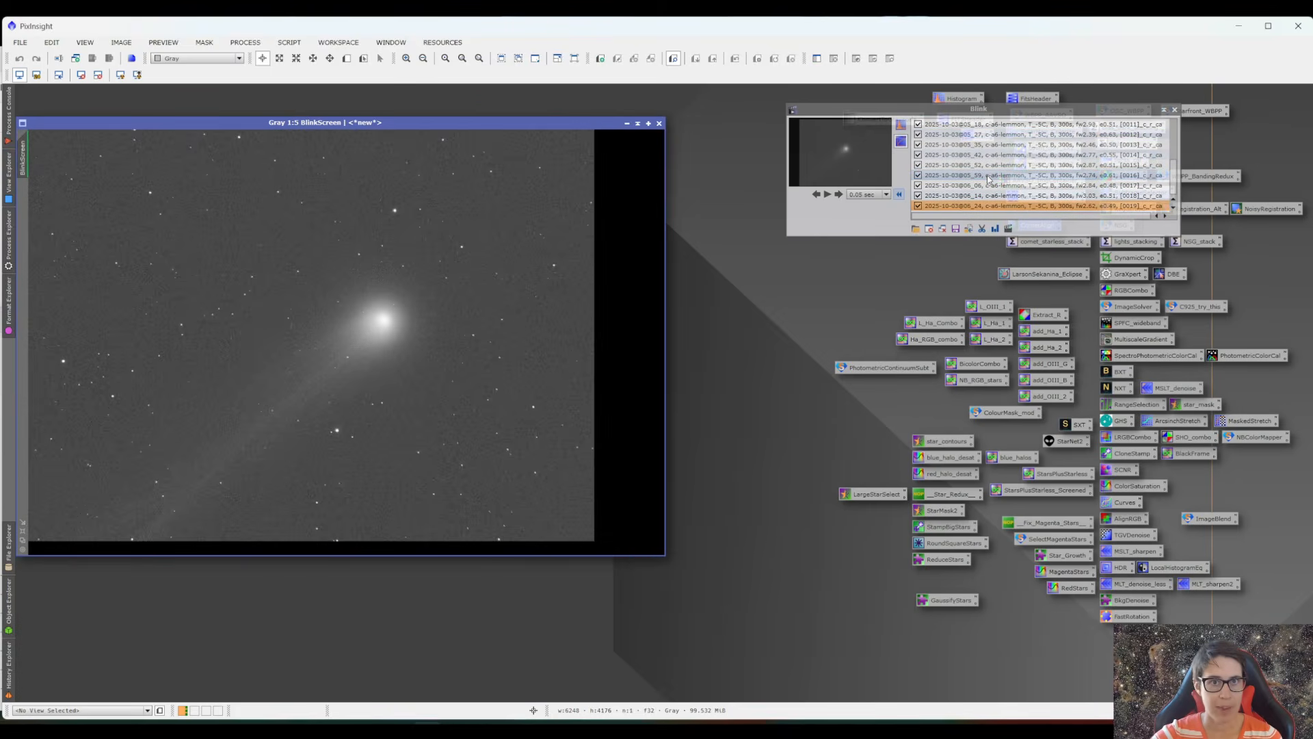
key("Down")
key("Down")
key("Down")
key("Down")
key("Down")
key("Down")
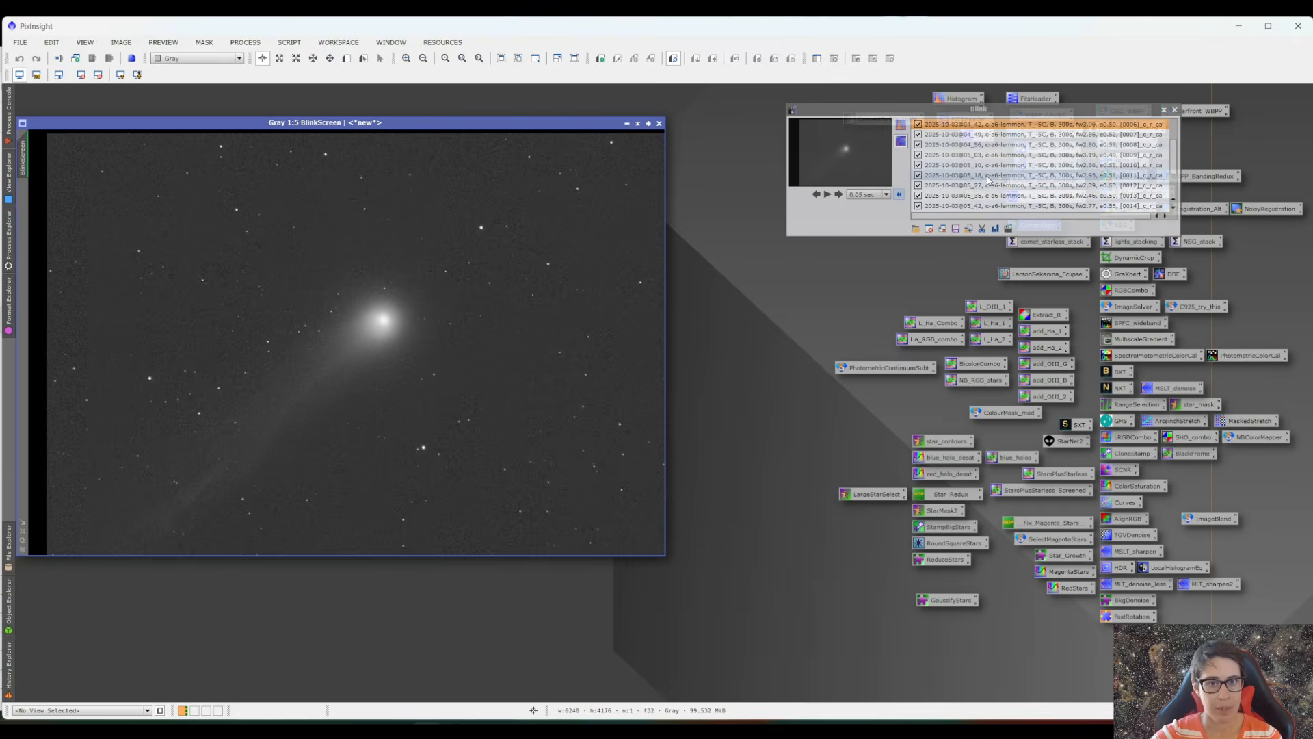
key("Down")
key("Down")
key("Down")
key("Down")
key("Down")
key("Down")
key("Down")
key("Down")
key("Down")
key("Down")
key("Down")
key("Down")
key("Down")
key("Down")
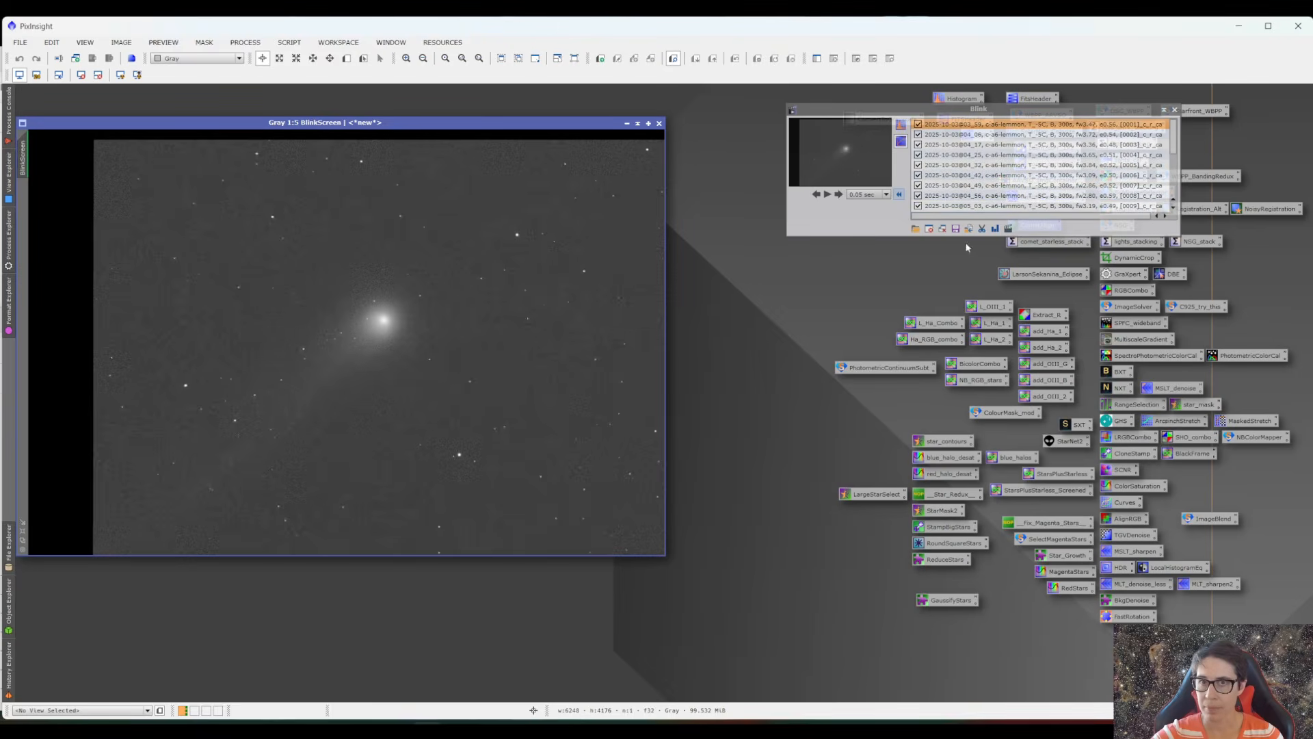
left_click(1165, 115)
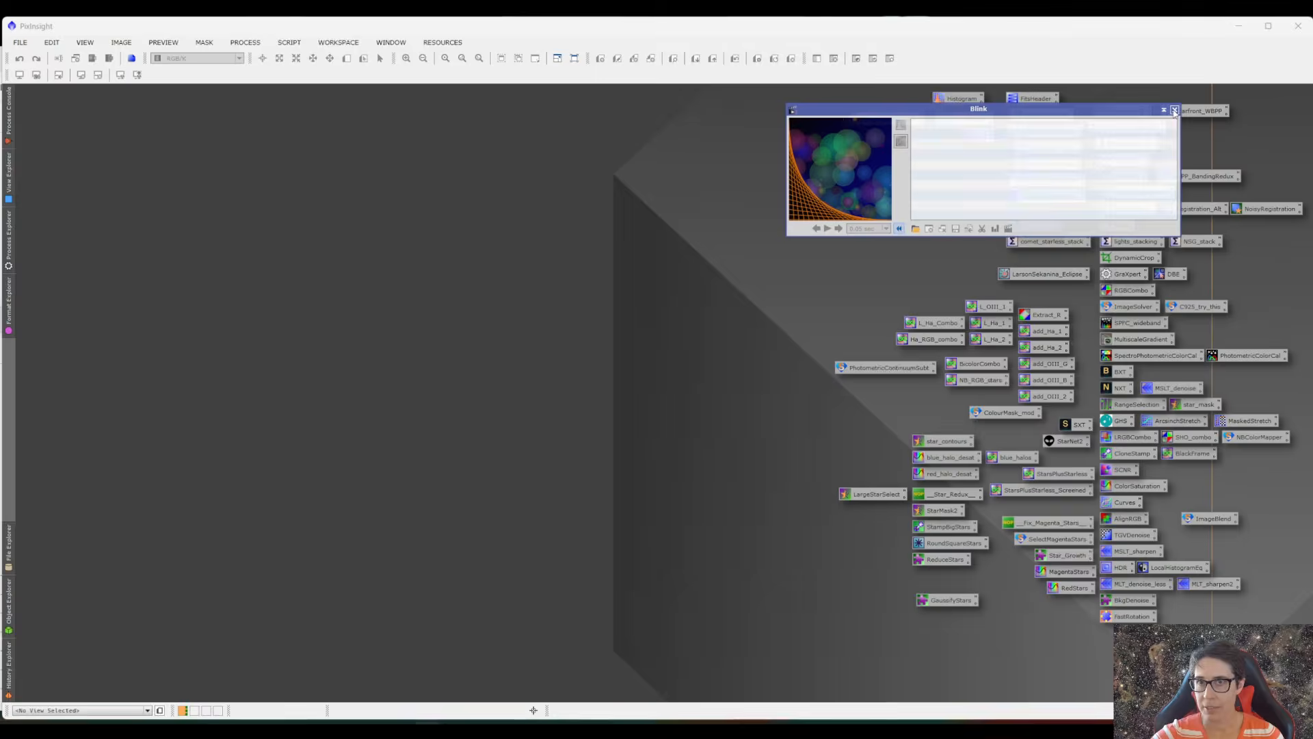
left_click(1174, 111)
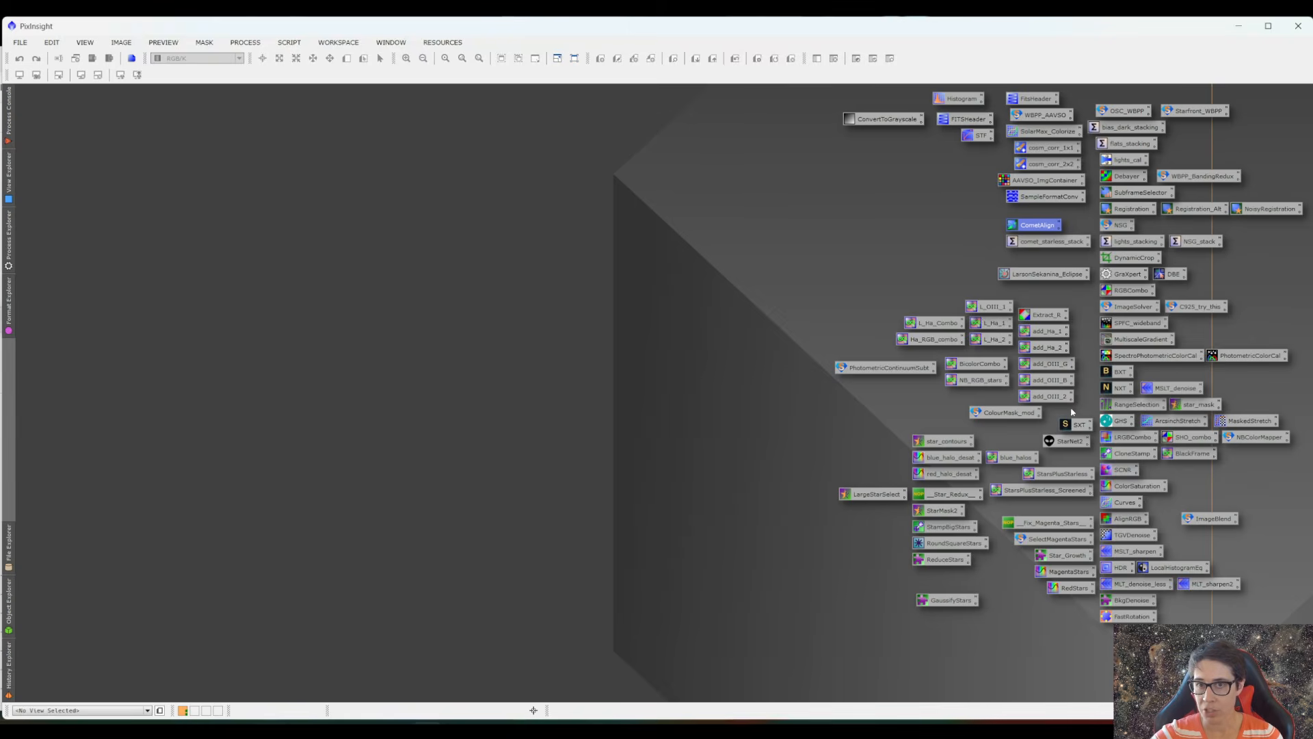
- Open StarXTerminator with Unscreen Stars off and set up batch processing that outputs starless files but no star files
double_click(1074, 426)
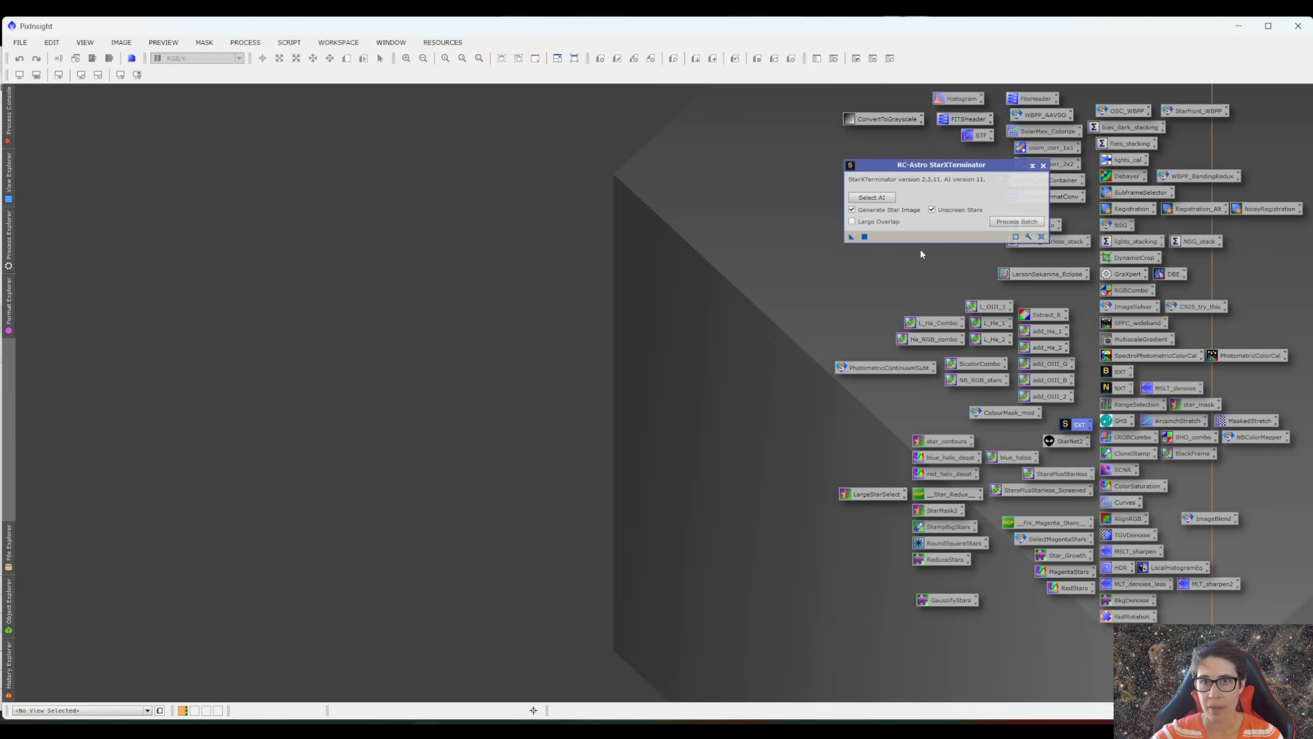
left_click(908, 168)
left_click_drag(908, 169, 830, 171)
left_click(855, 213)
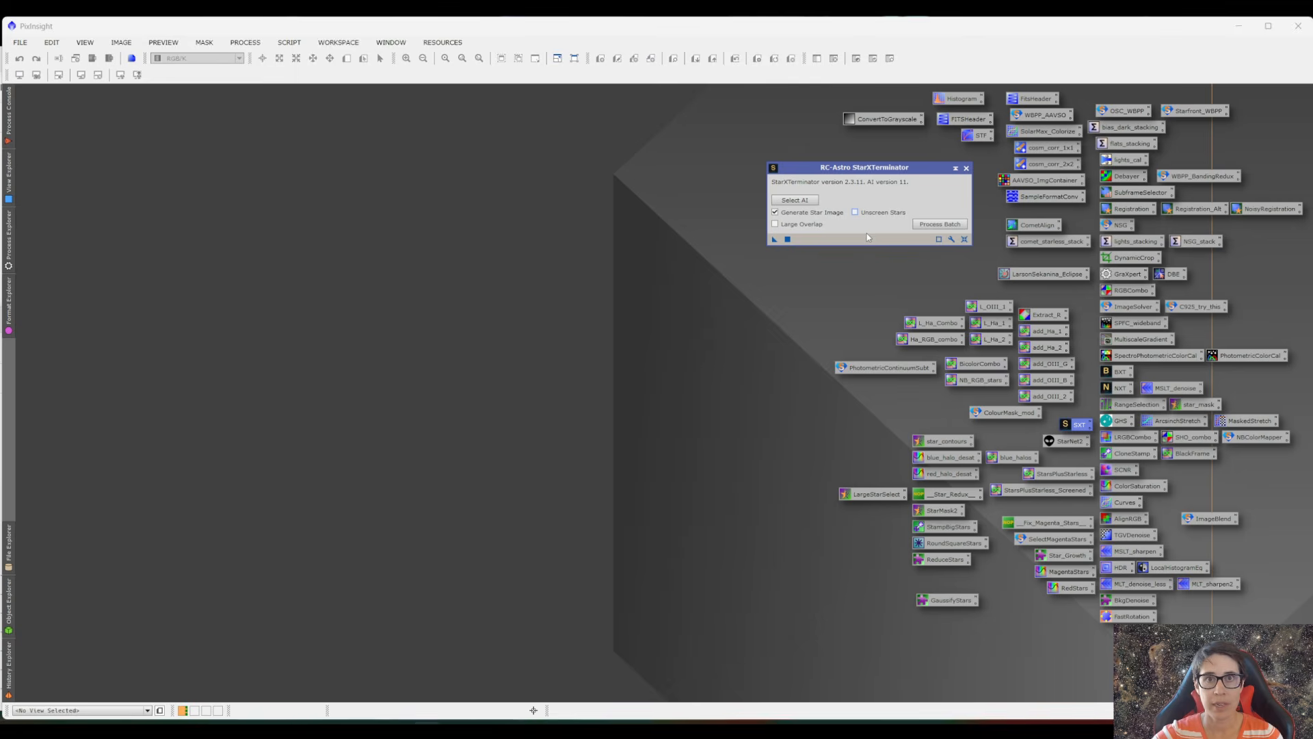
left_click(939, 225)
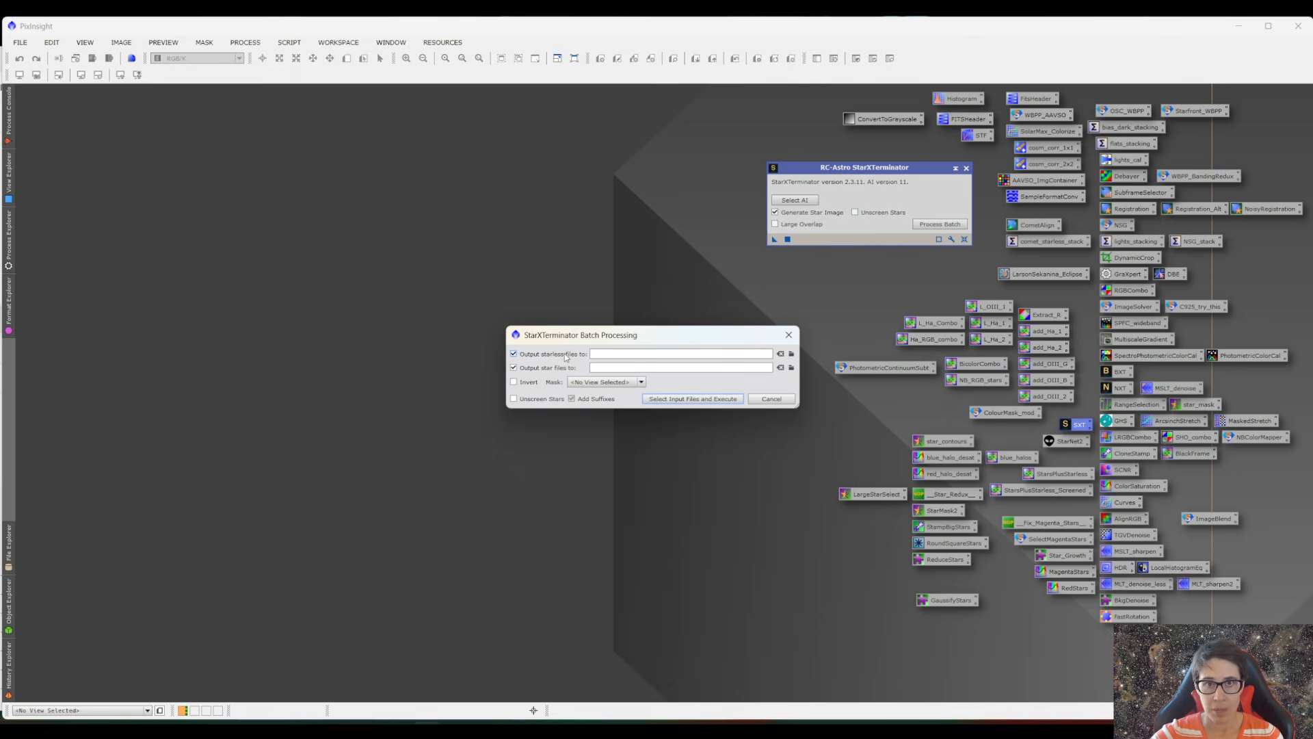
left_click(514, 368)
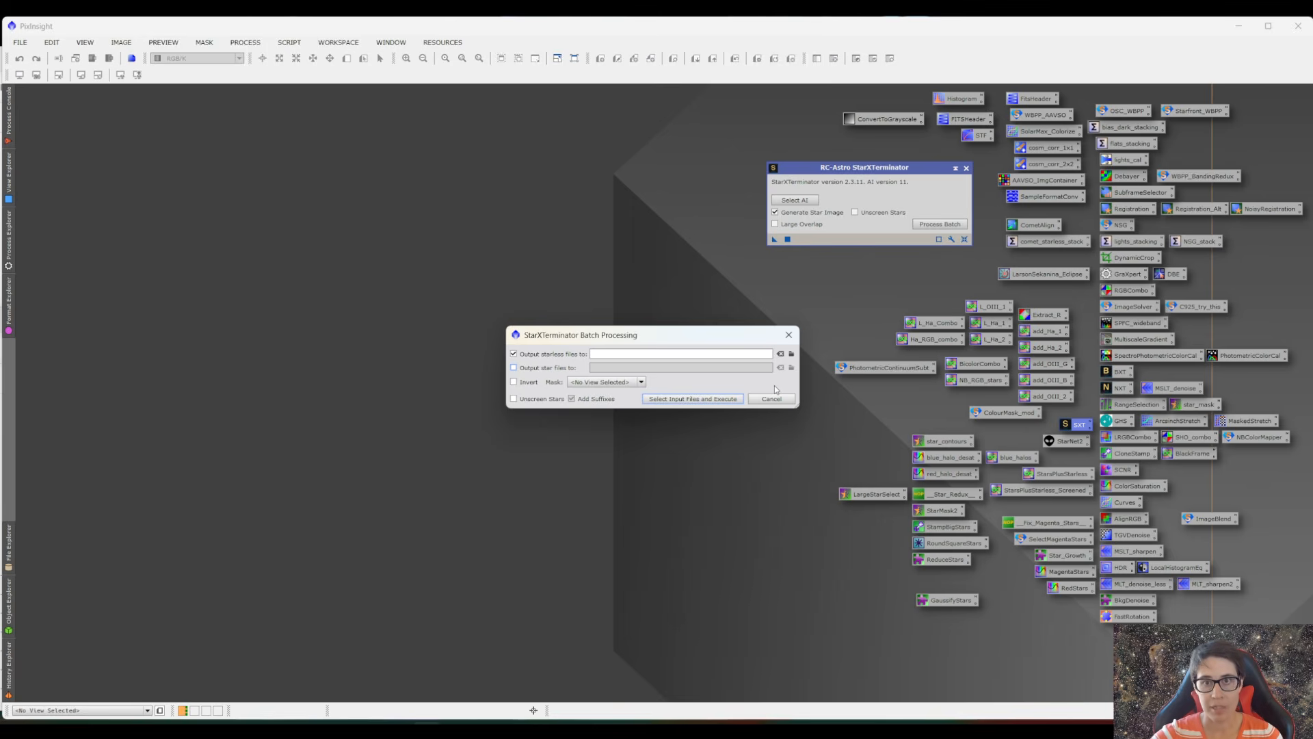
- Set the starless output directory to the B folder inside "5 SXT"
left_click(791, 354)
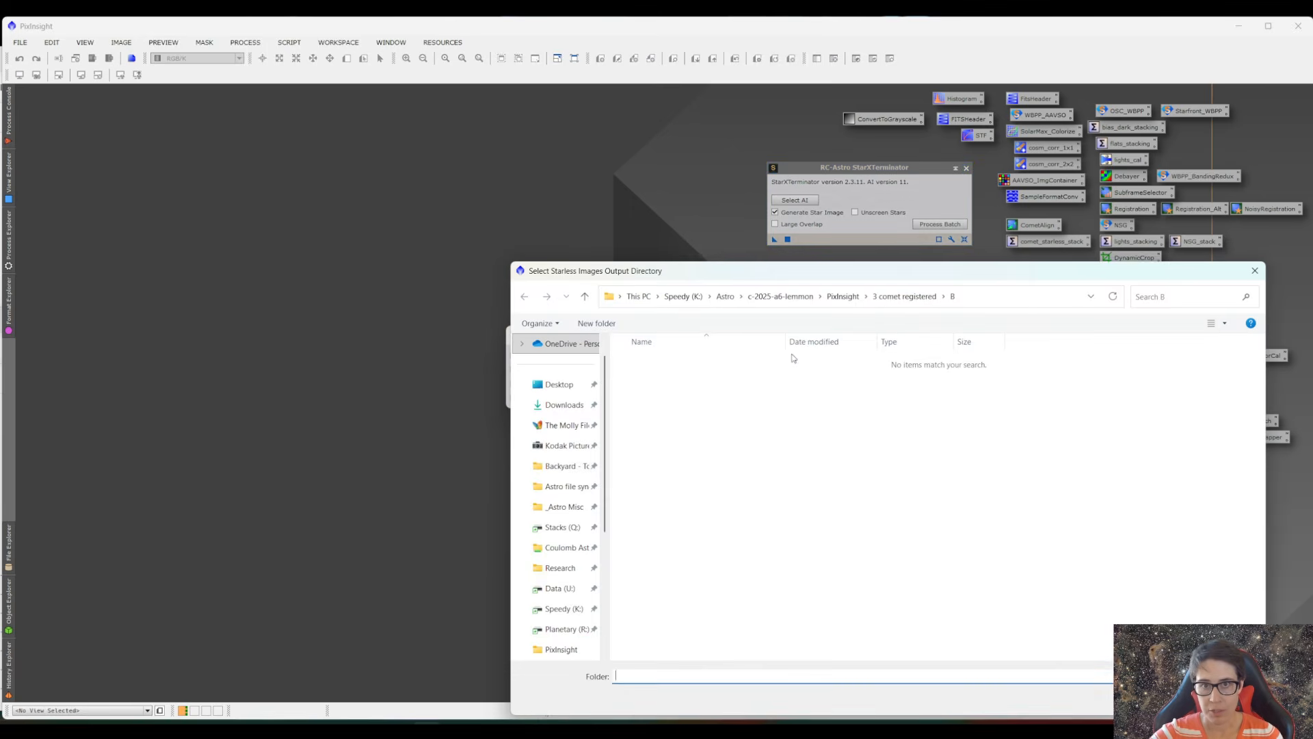
double_click(753, 358)
left_click(843, 294)
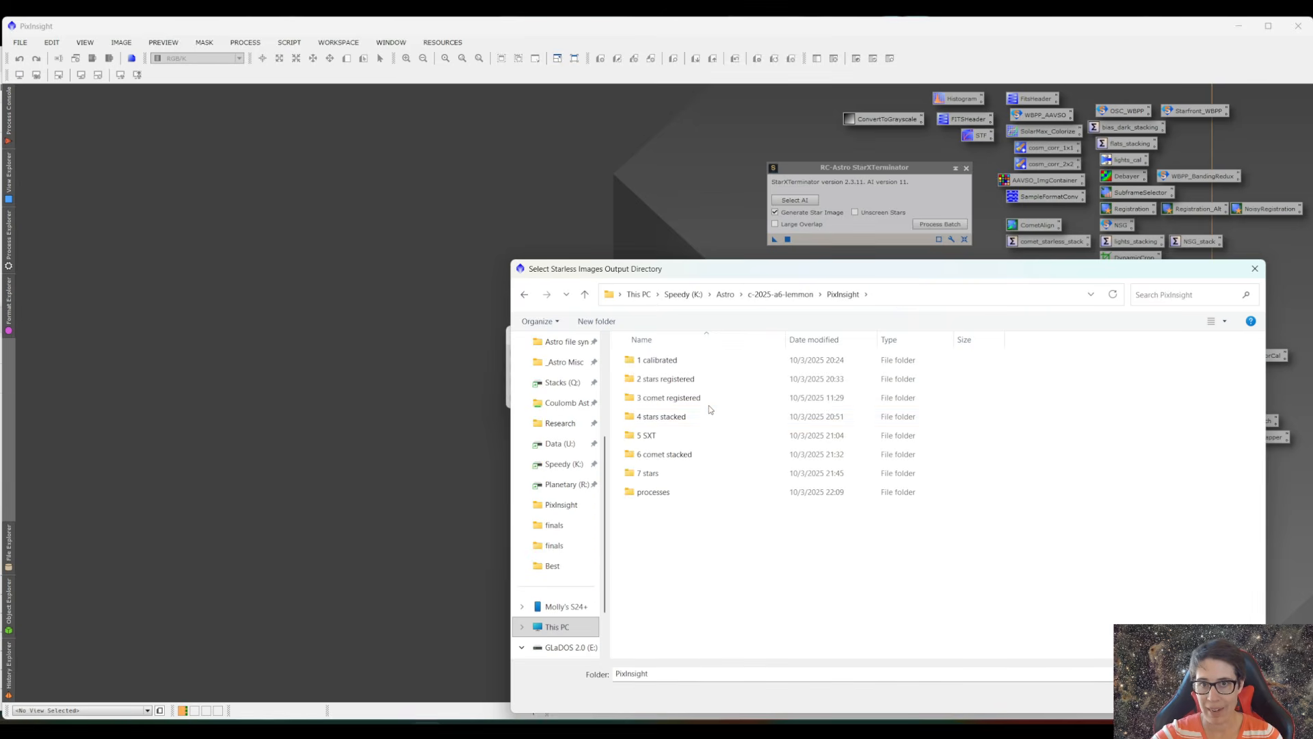
double_click(700, 433)
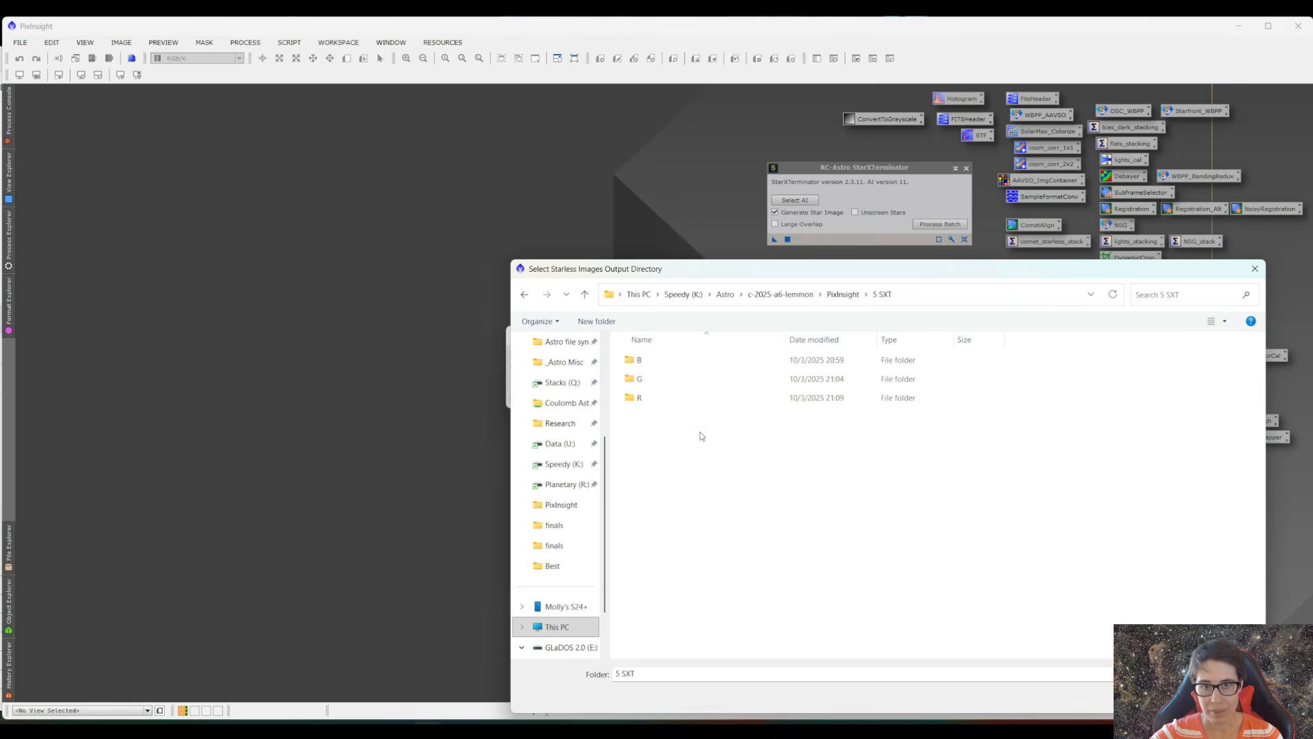
double_click(671, 361)
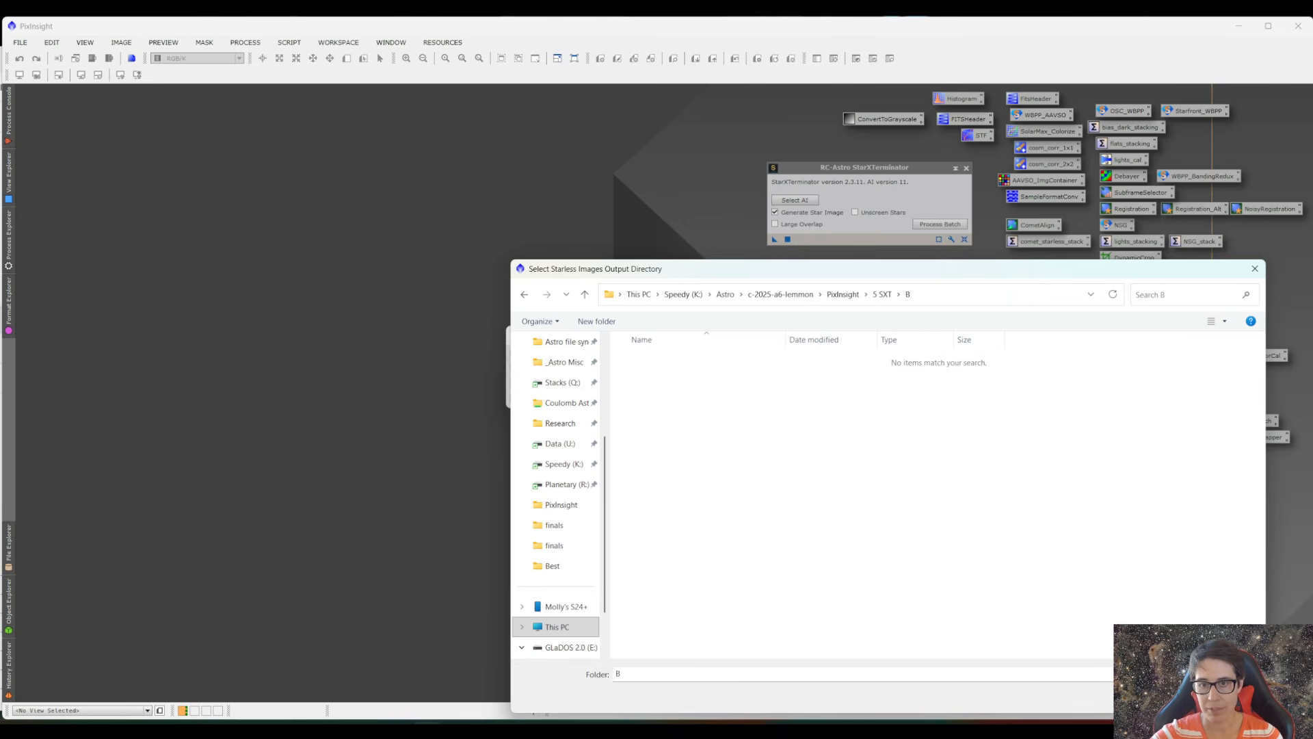
left_click(1160, 698)
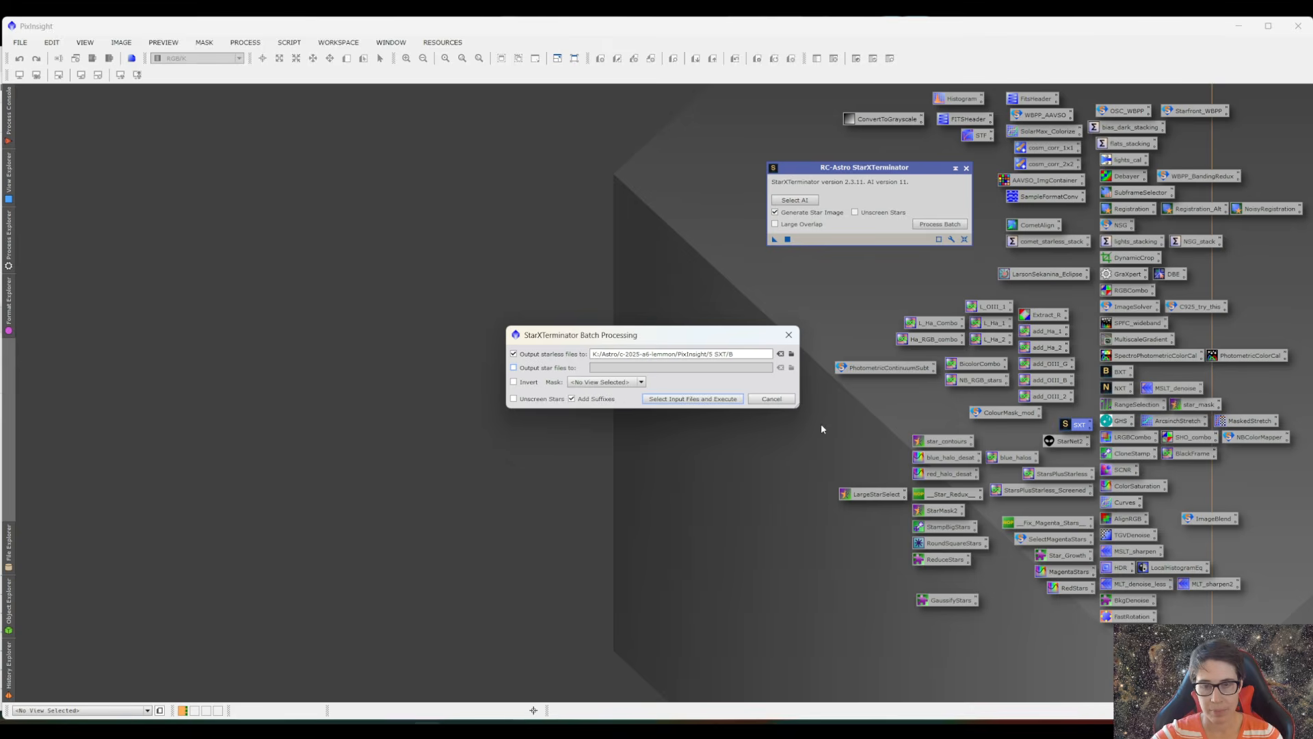
- Create a folder named test inside "5 SXT" and set it as the starless output directory
left_click(792, 354)
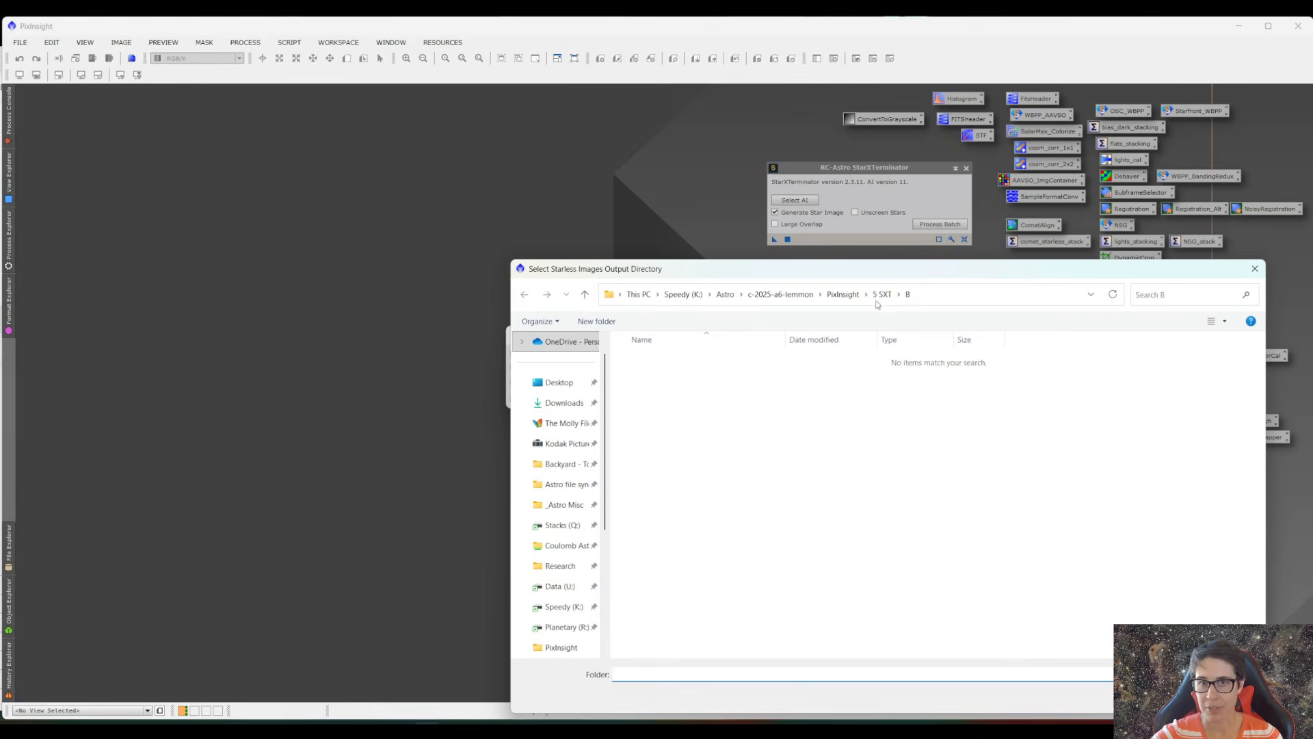
left_click(882, 294)
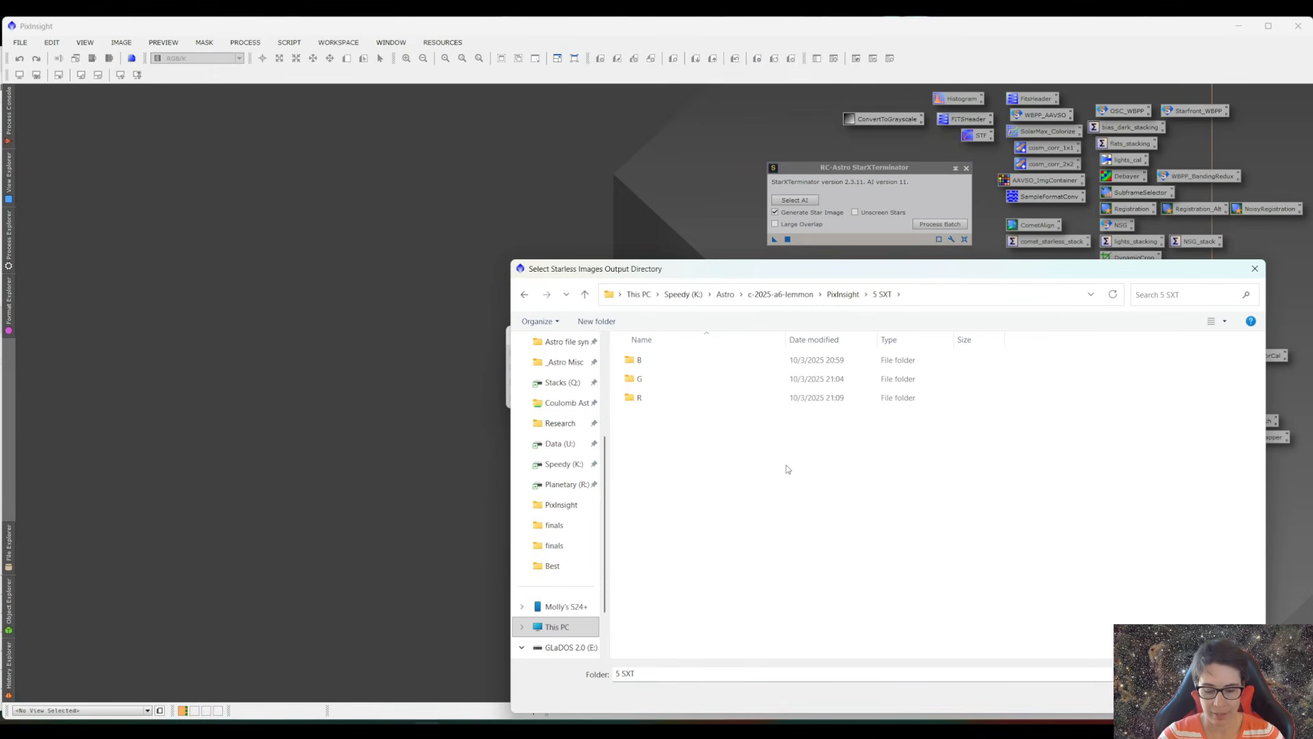
key("ctrl+shift+n")
type("test")
key("Return")
left_click(1158, 695)
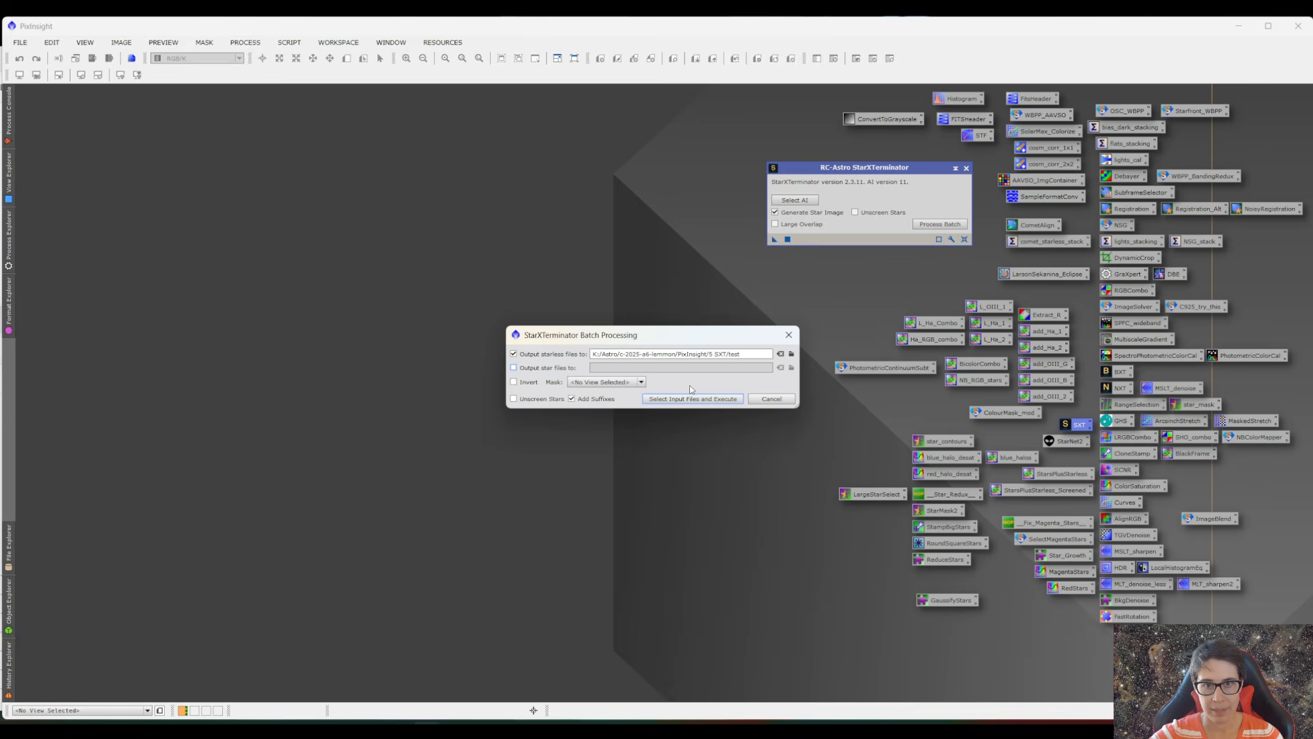
- Select all B frames in "3 comet registered" for the starless batch, cancel it at the confirmation and close StarXTerminator
left_click(710, 401)
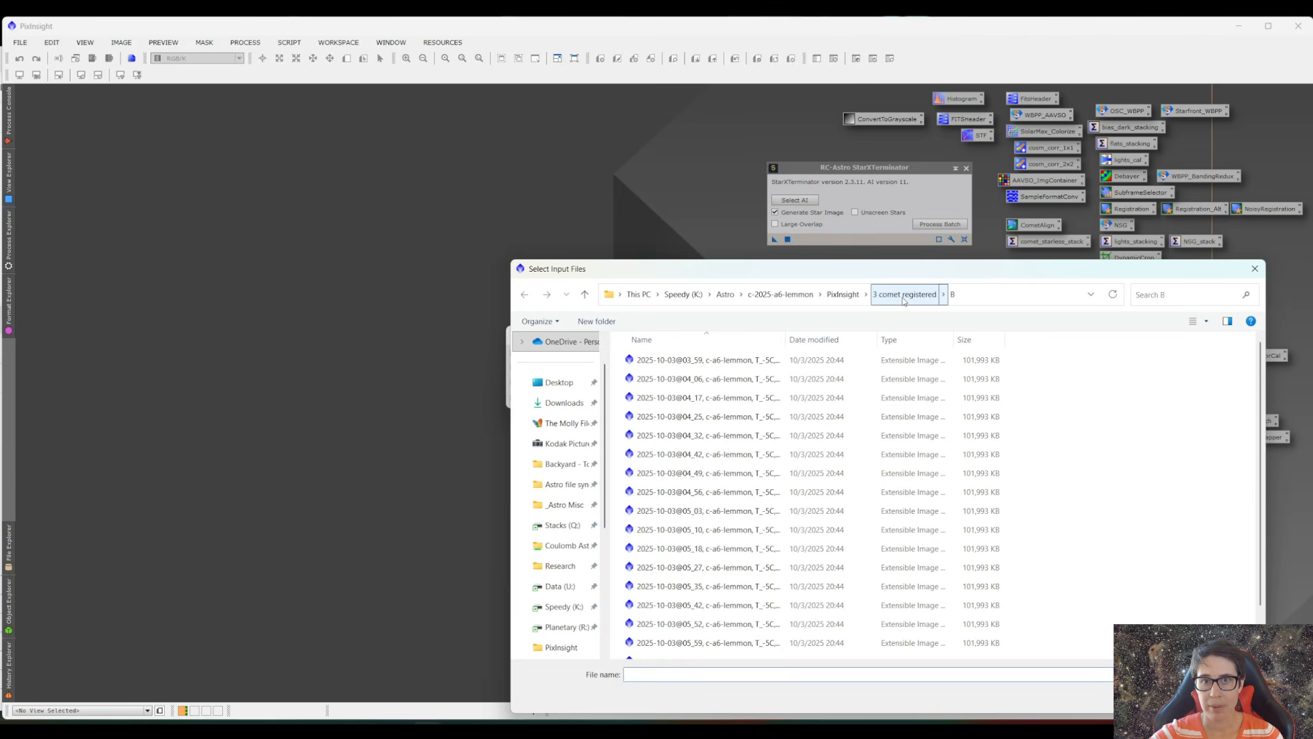
left_click(748, 361)
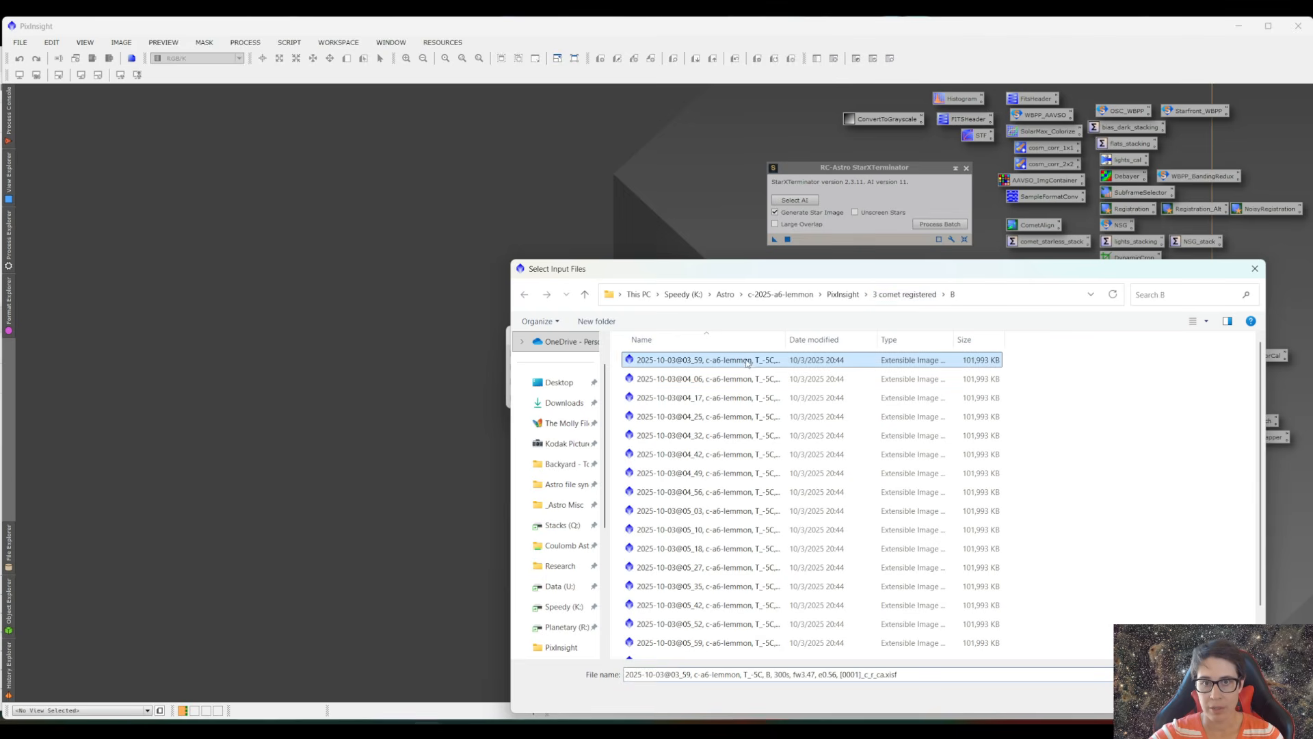
scroll(803, 421, "down", 1)
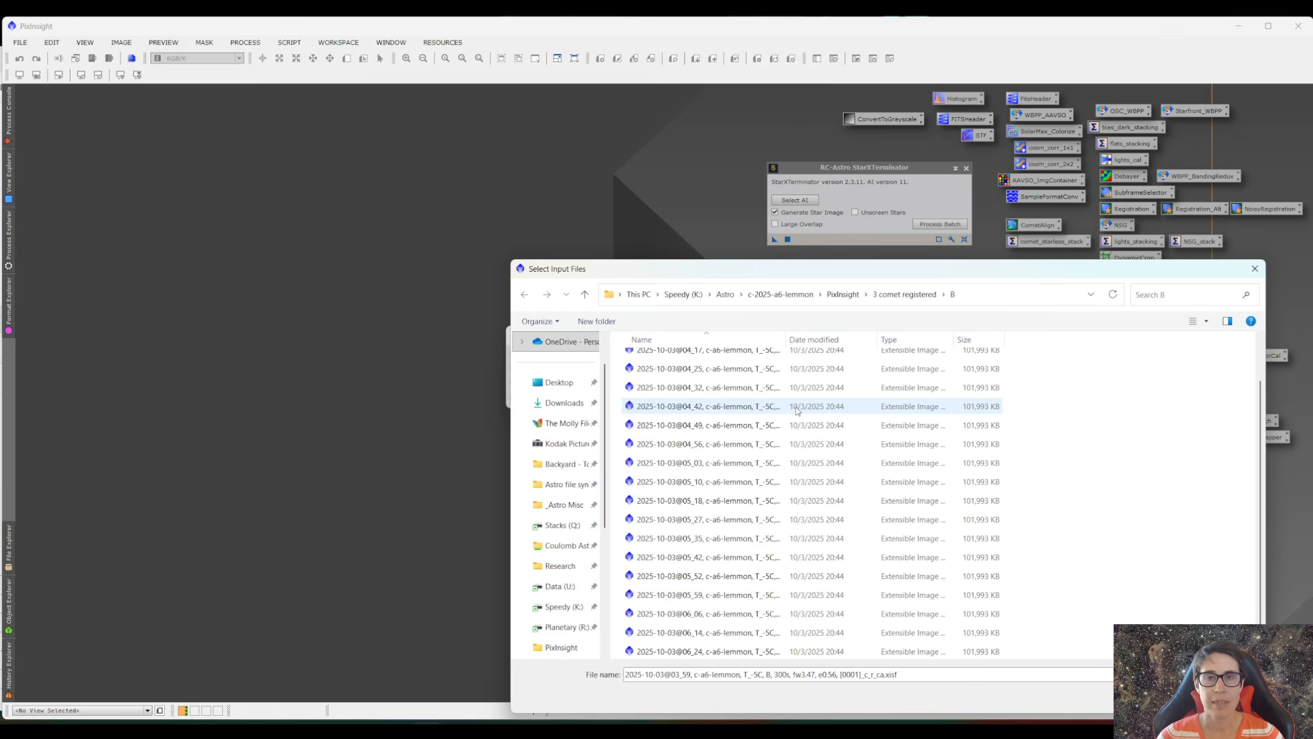
key("ctrl+a")
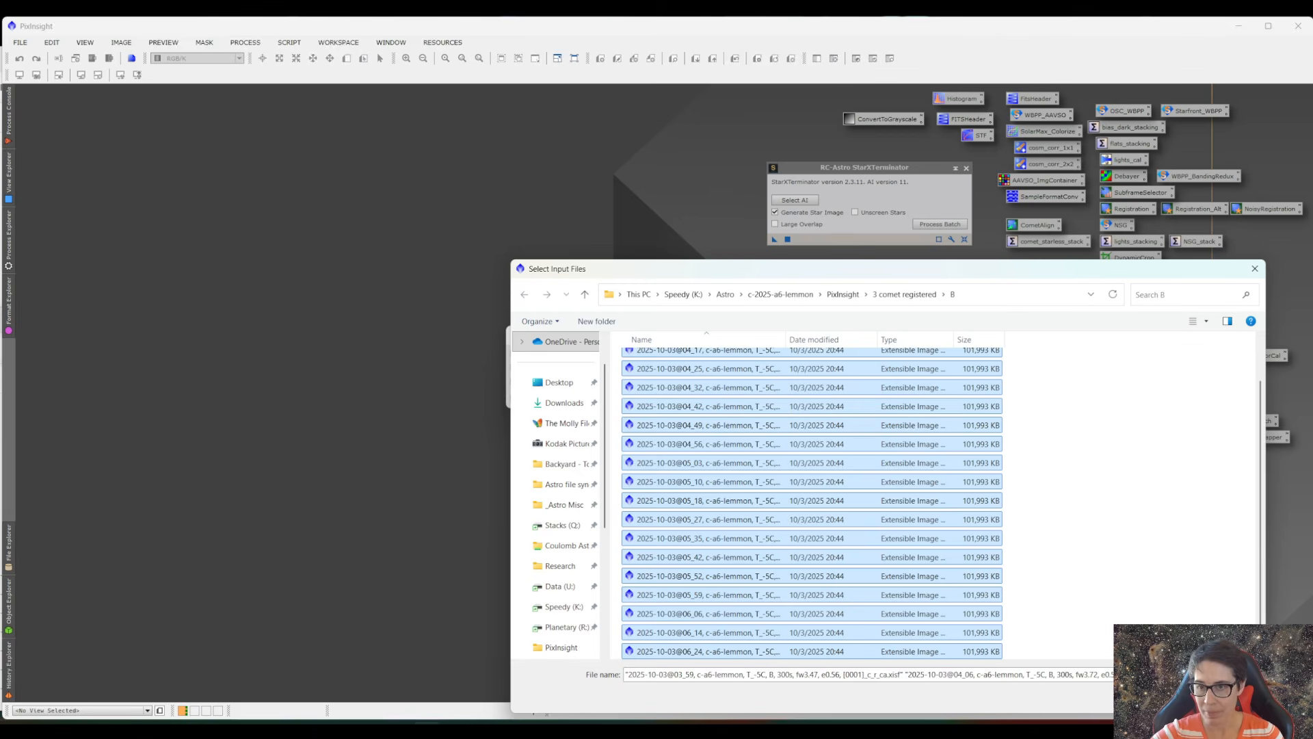
key("Return")
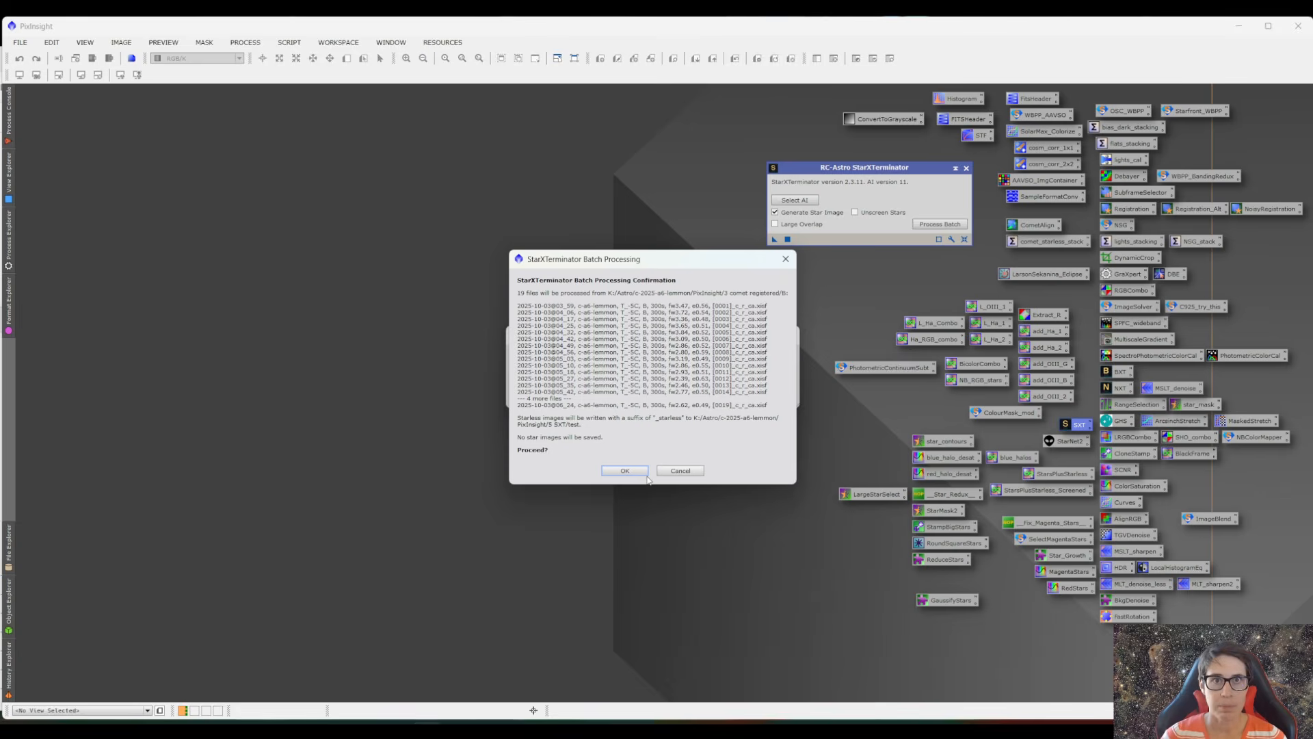
left_click(680, 471)
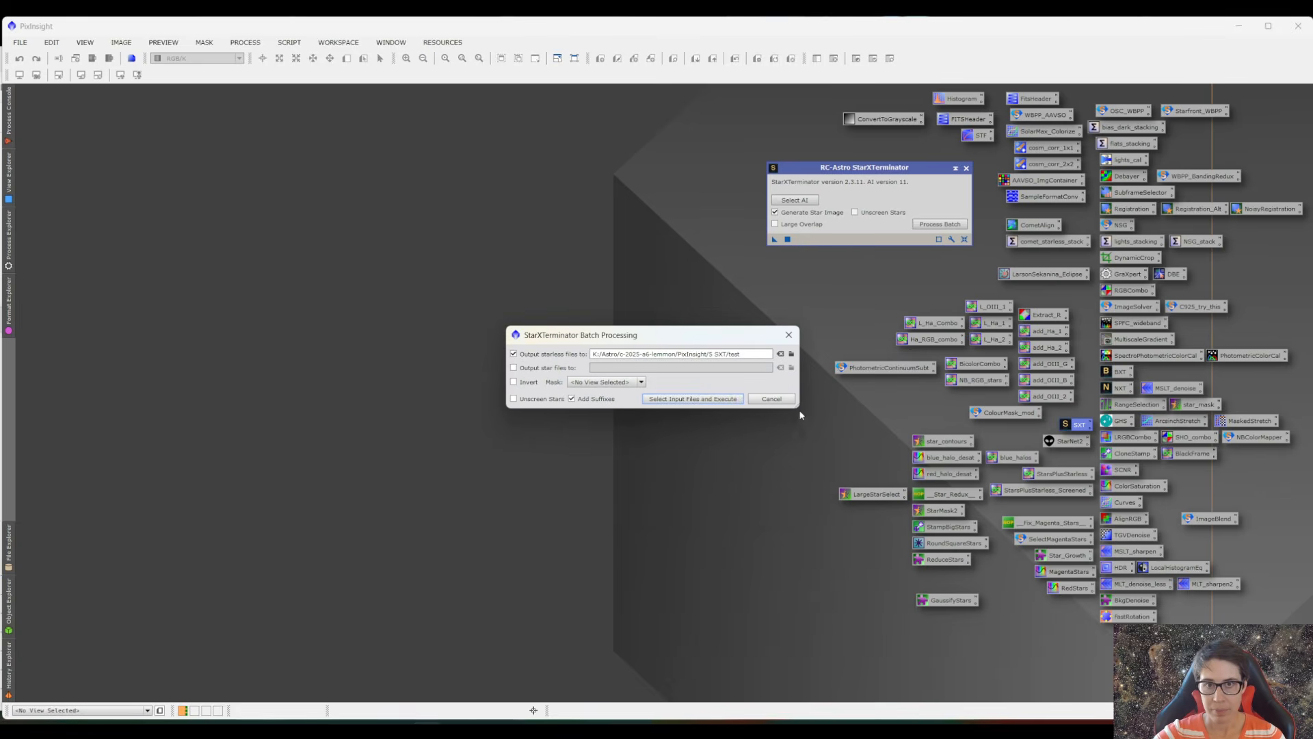
left_click(788, 403)
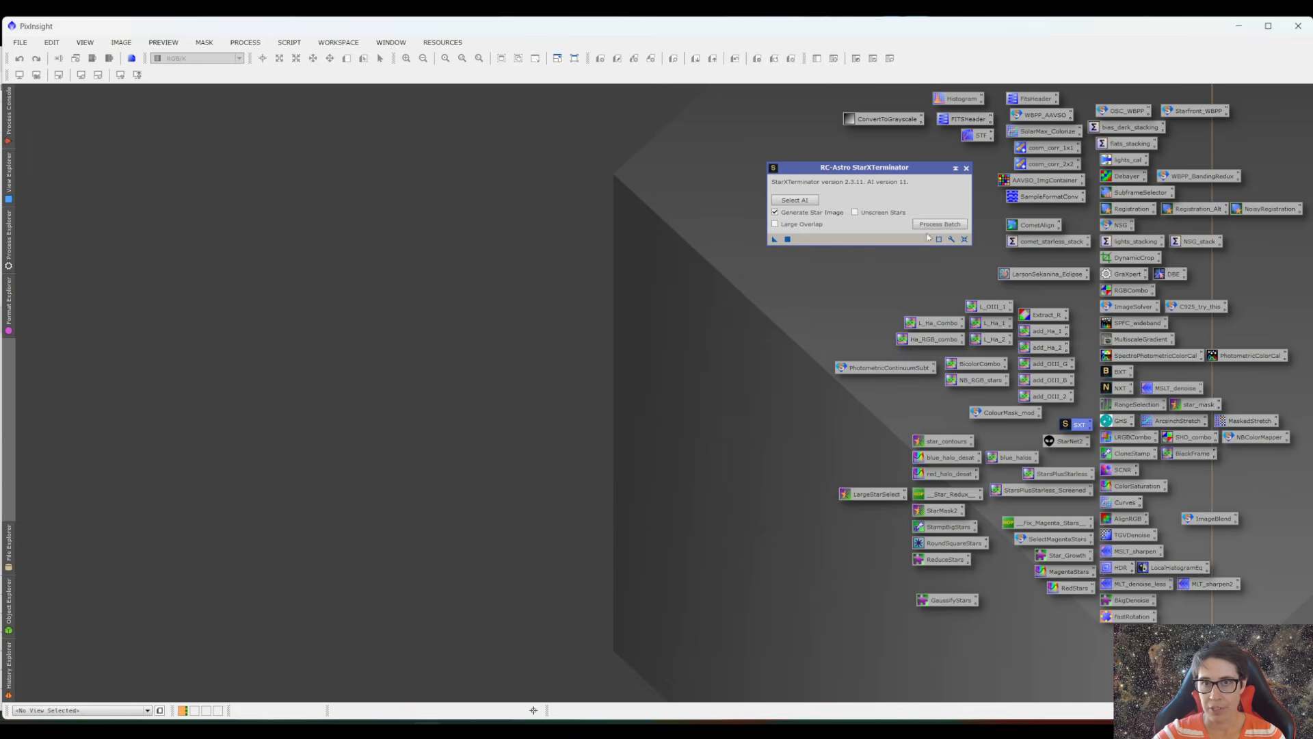
left_click(967, 167)
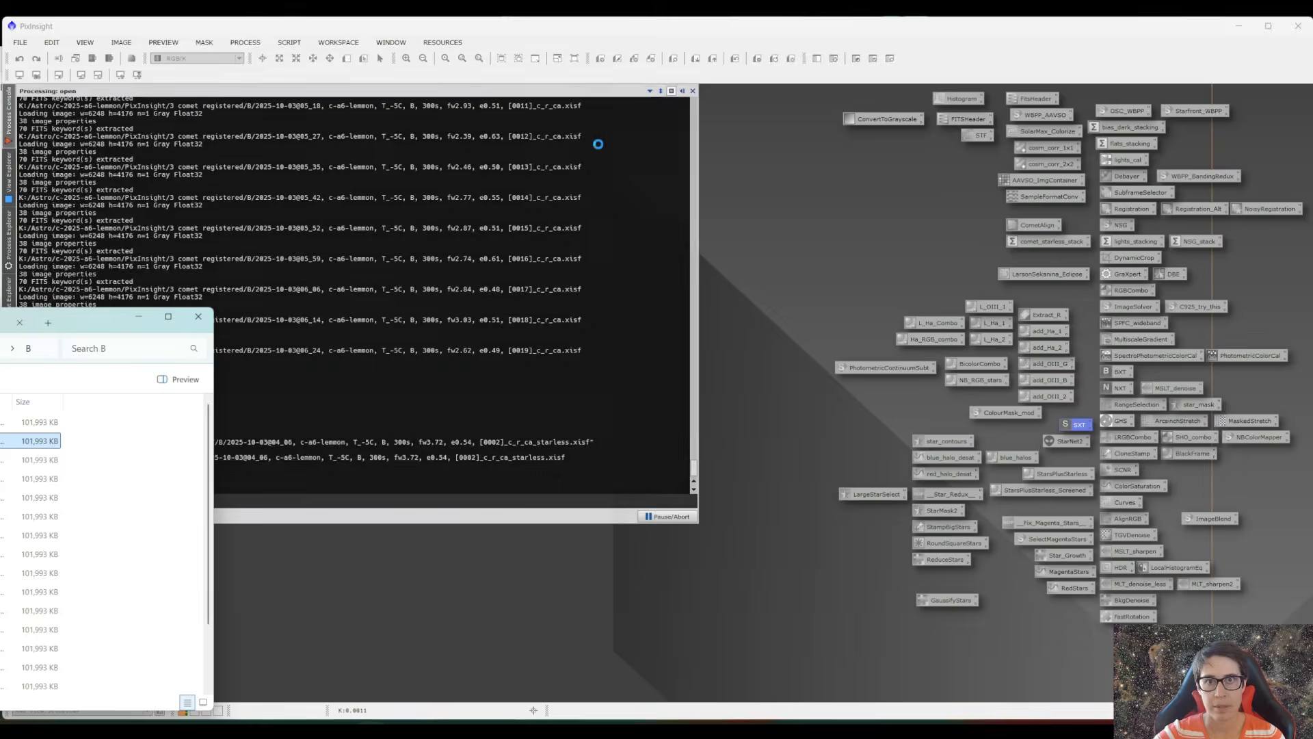
- Auto-stretch the opened starless B frame from 04_06 to inspect the comet, and close the image
left_click(669, 35)
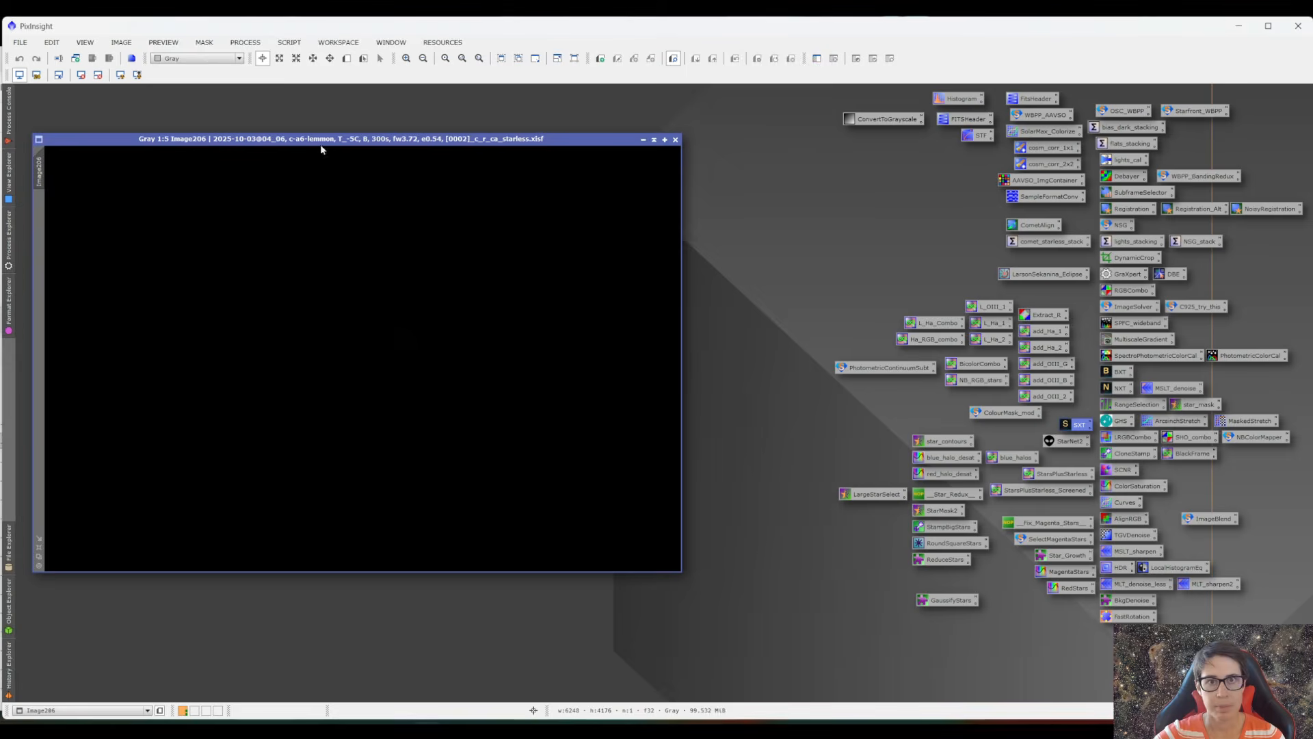
left_click(120, 76)
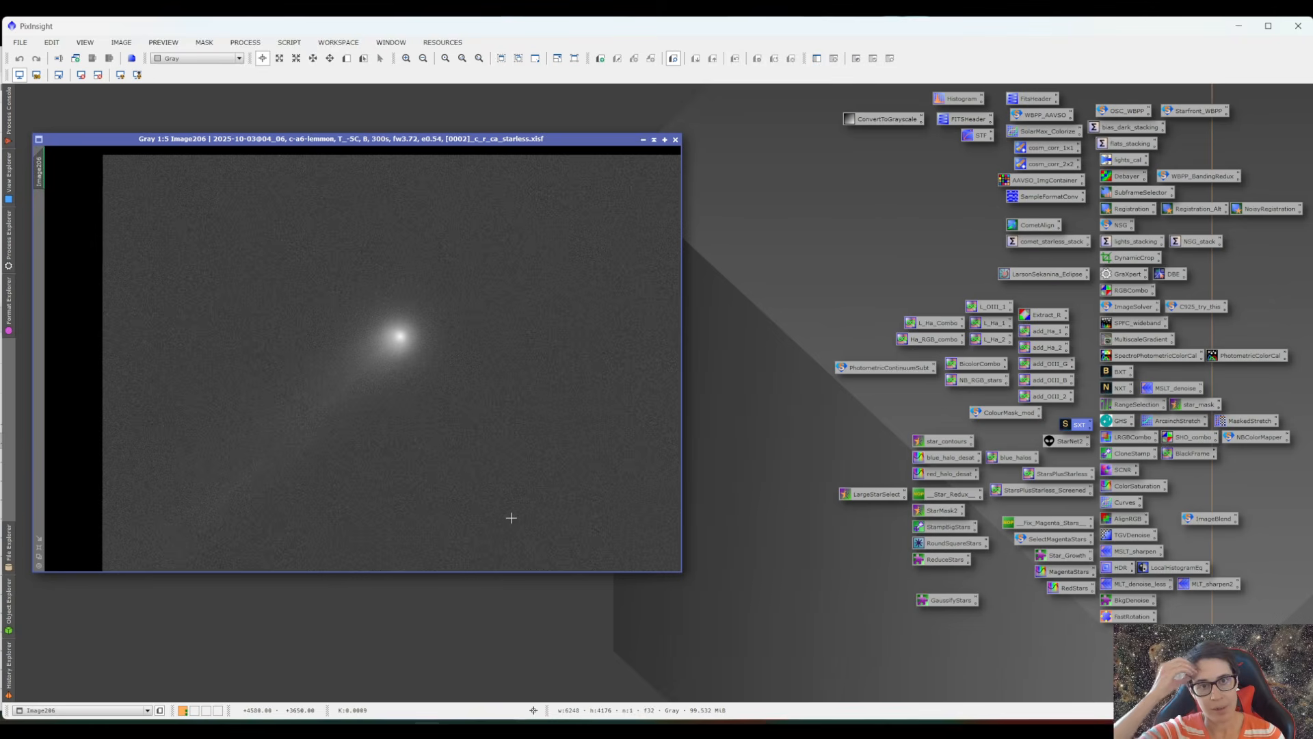
left_click(676, 141)
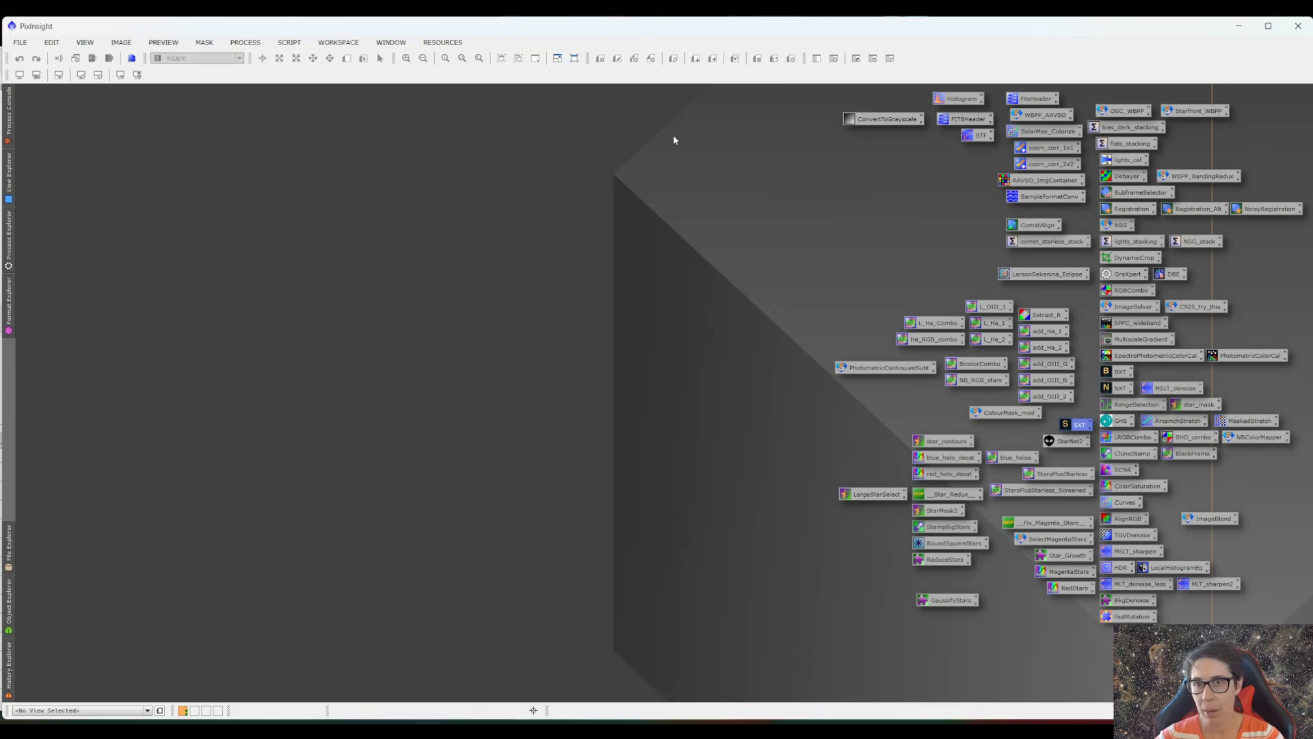
- Open ImageIntegration from the lights_stacking process and add all B frames from "2 stars registered" as input images
double_click(1136, 243)
left_click_drag(303, 178, 688, 146)
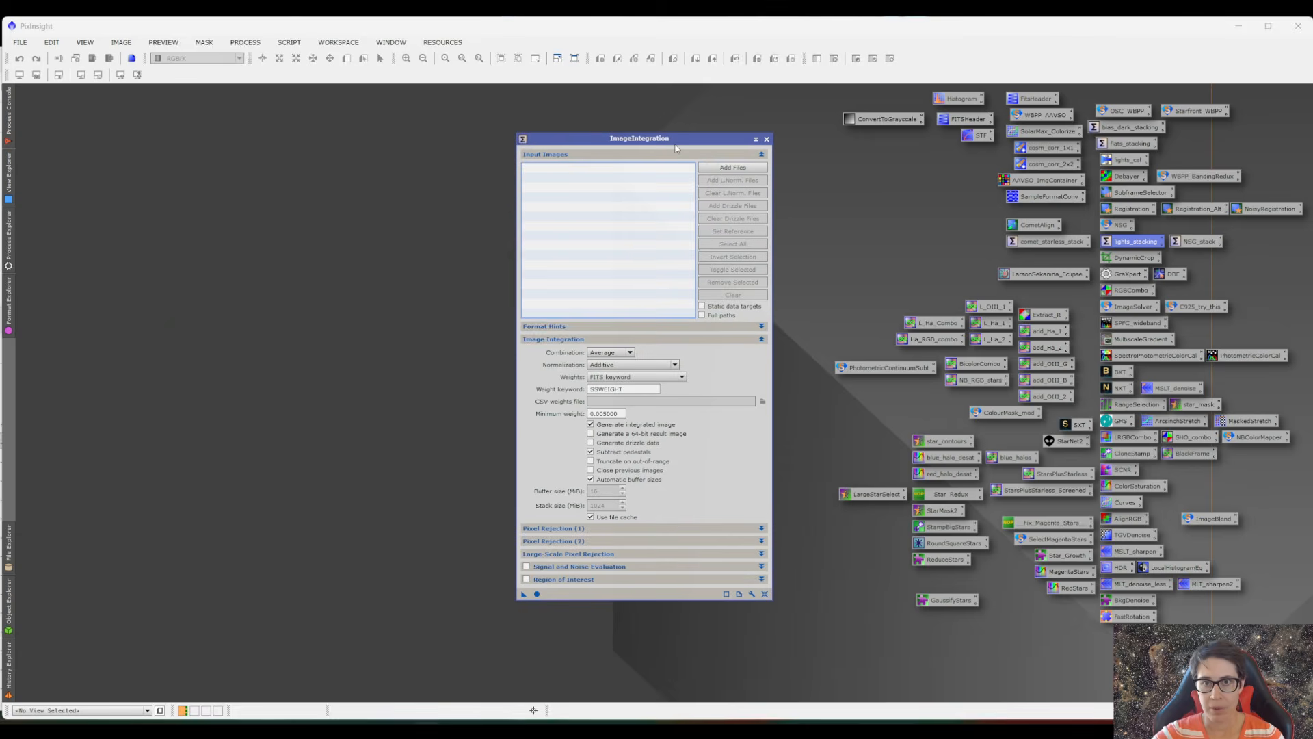
left_click(739, 168)
left_click(852, 167)
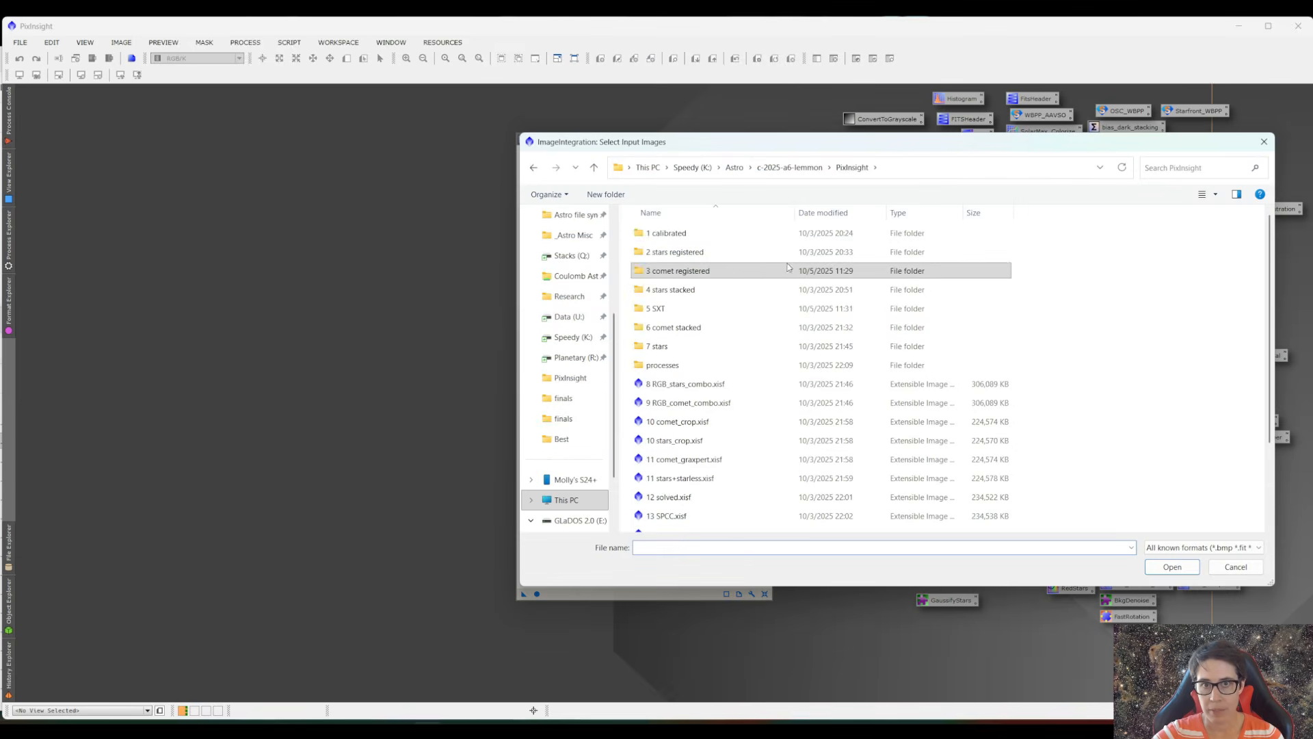
double_click(739, 256)
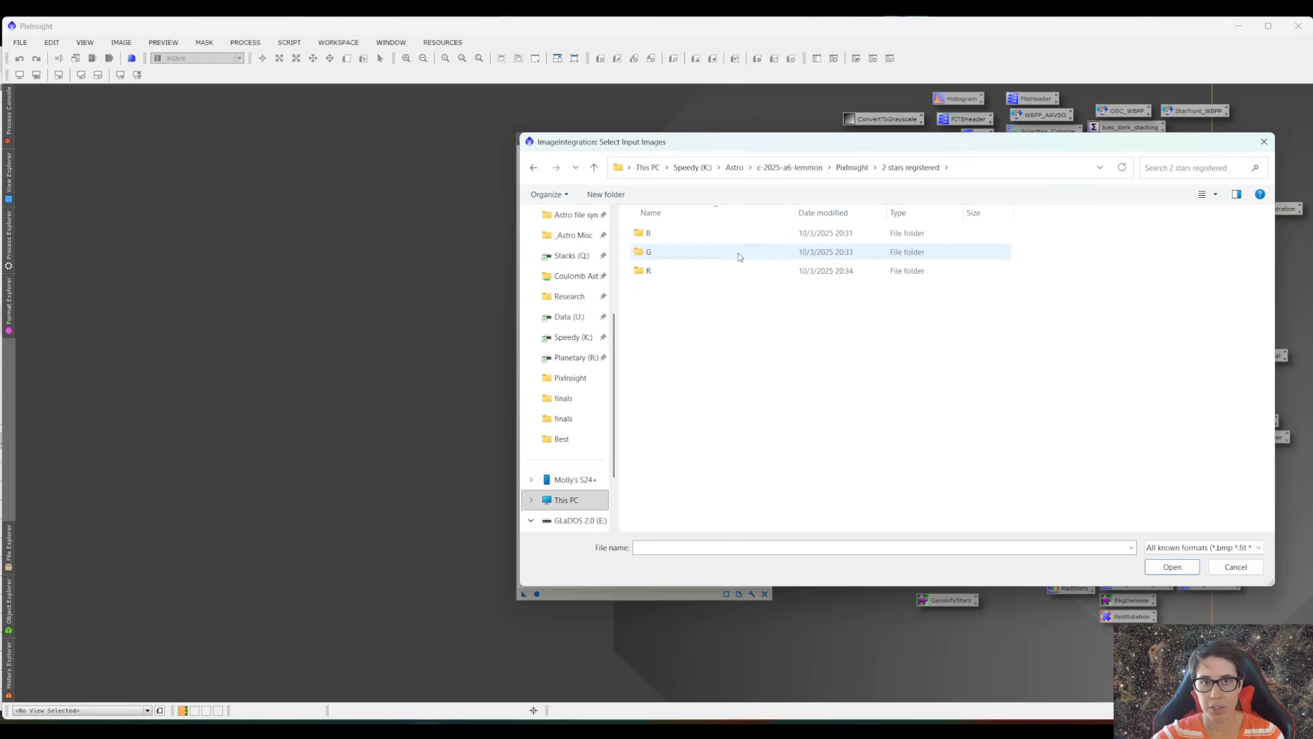
double_click(734, 235)
key("ctrl+a")
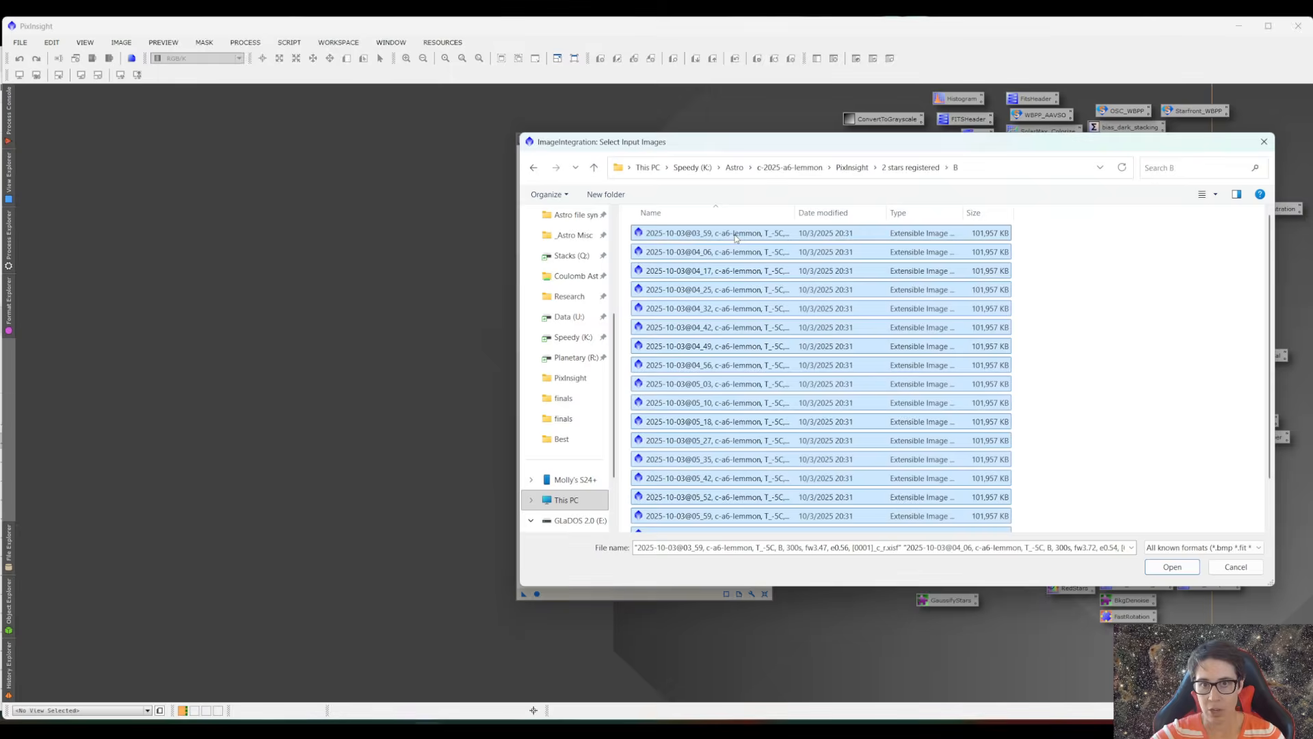
key("Return")
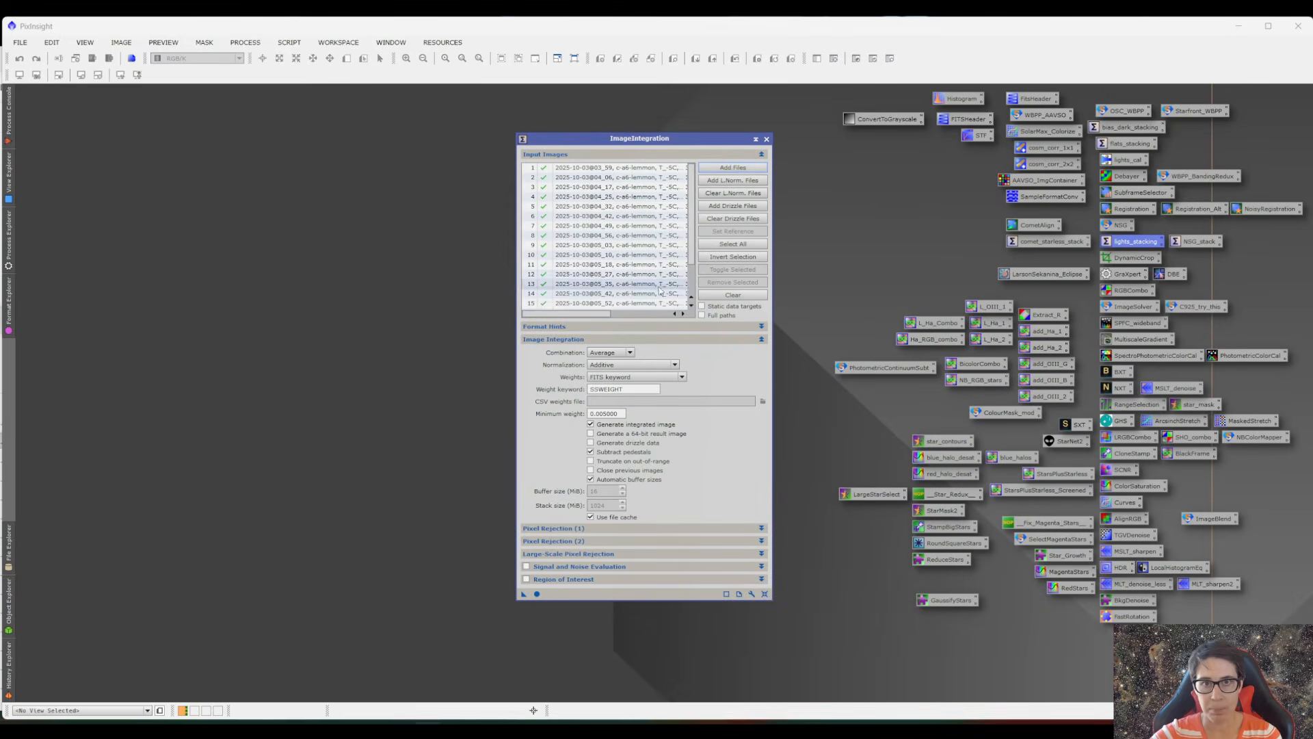
- Set the integration weights to "Don't care (all weights = 1)" for the star-registered B frames
mouse_move(607, 314)
left_mouse_down()
mouse_move(650, 314)
mouse_move(600, 313)
left_mouse_up()
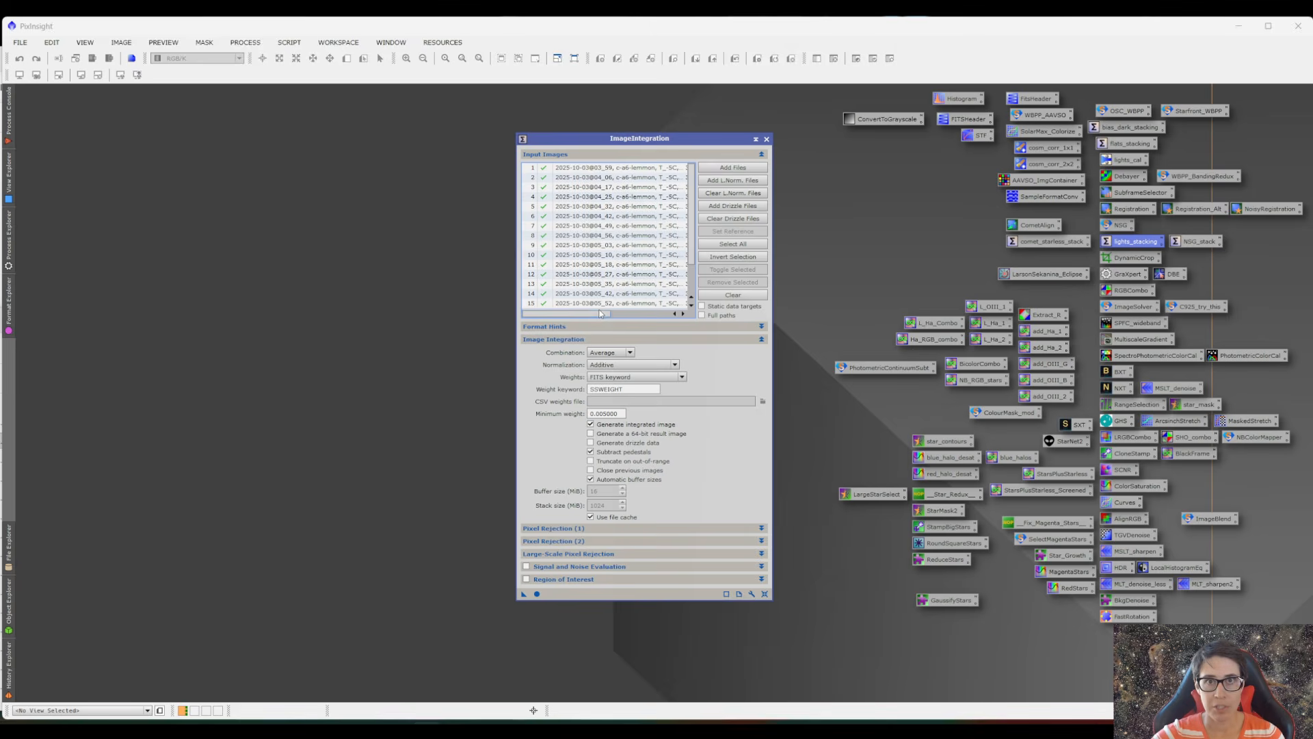
left_click(681, 381)
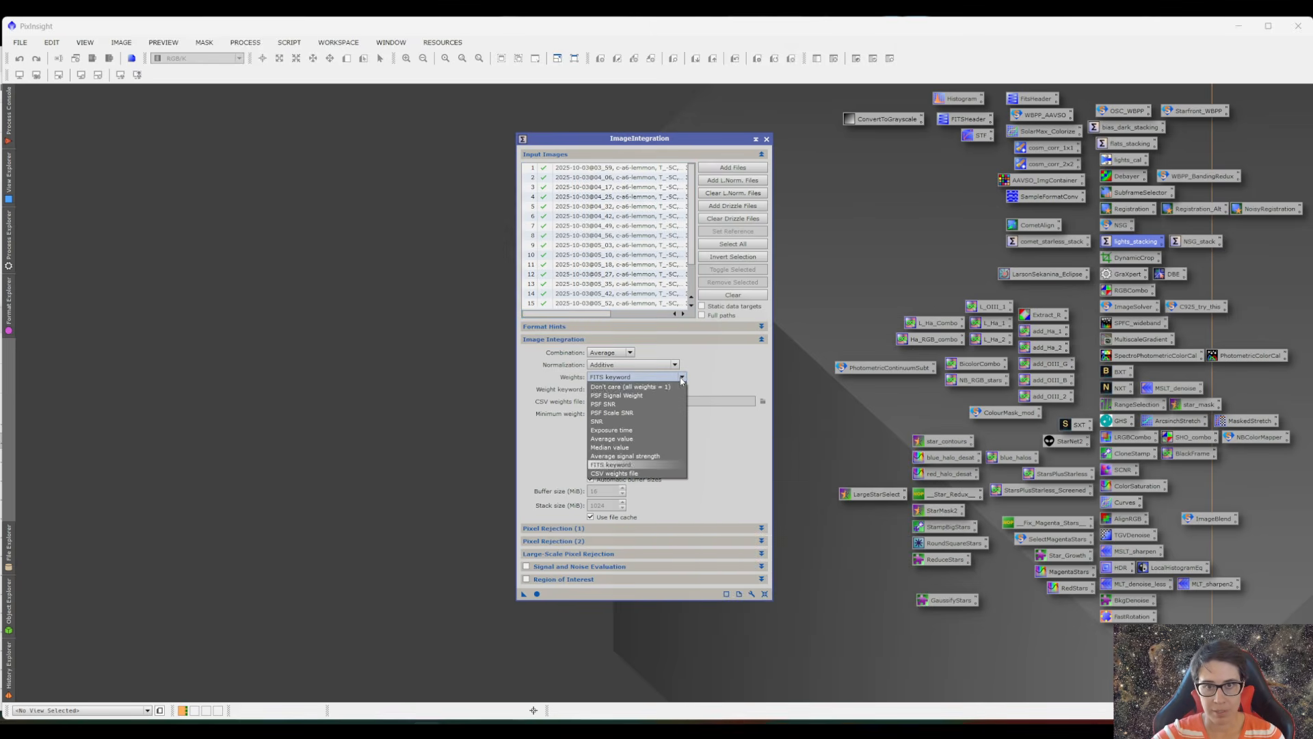
left_click(660, 385)
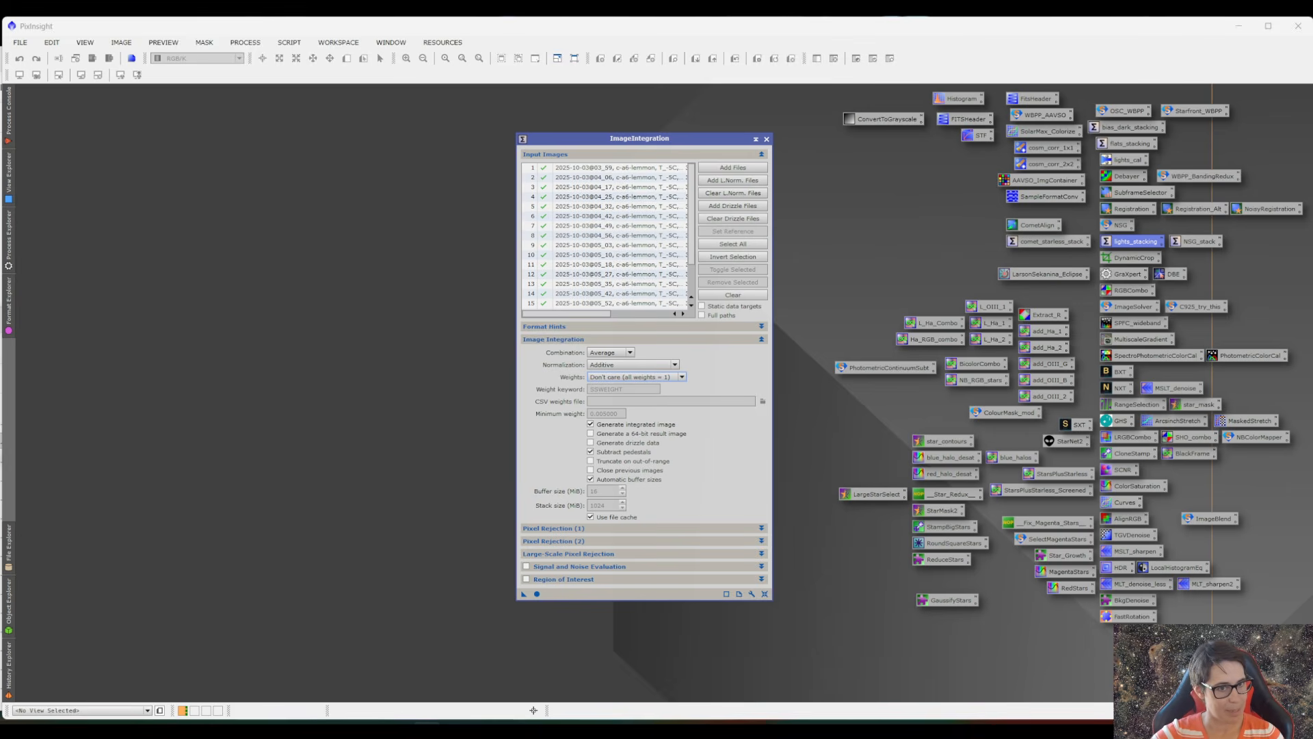
- Open the finished star stack B.xisf from the "4 stars stacked" folder and close ImageIntegration
key("alt+Tab")
key("alt+Up")
double_click(28, 479)
left_click_drag(27, 422, 388, 275)
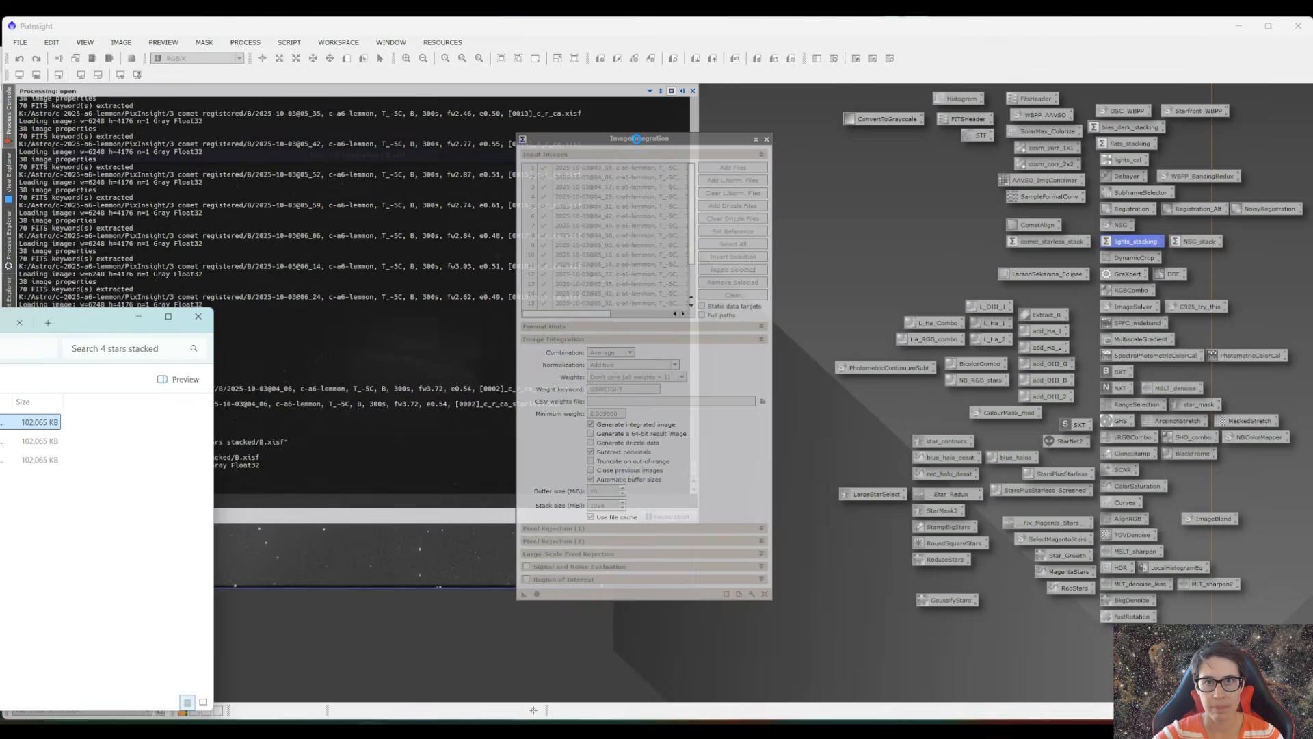
left_click_drag(638, 142, 851, 138)
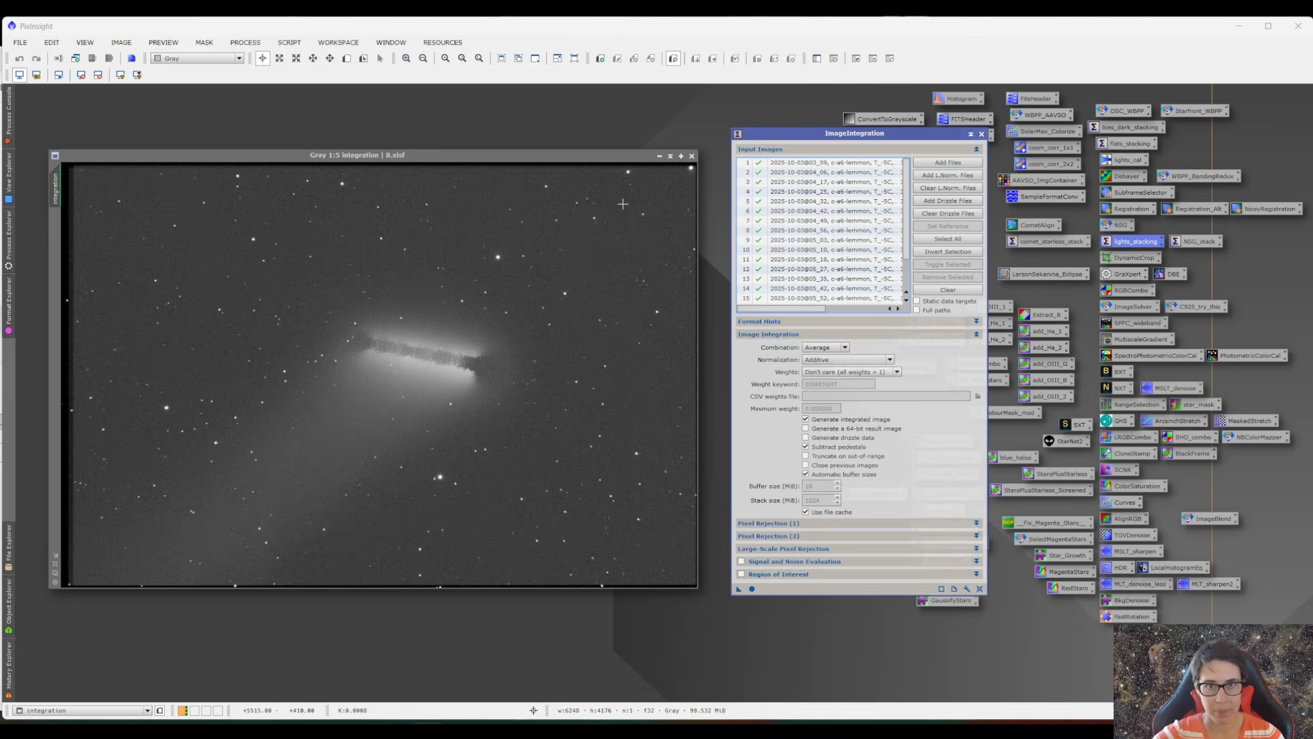
scroll(776, 298, "right", 5)
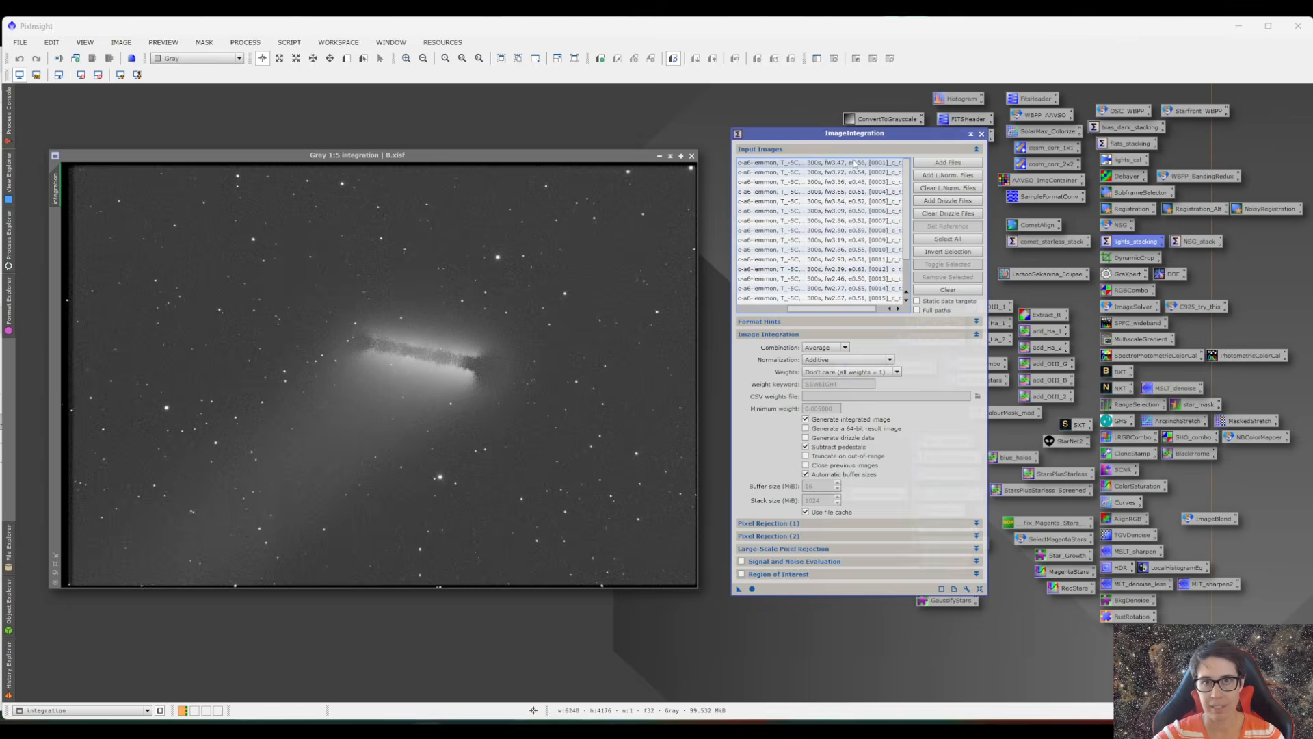
left_click(982, 134)
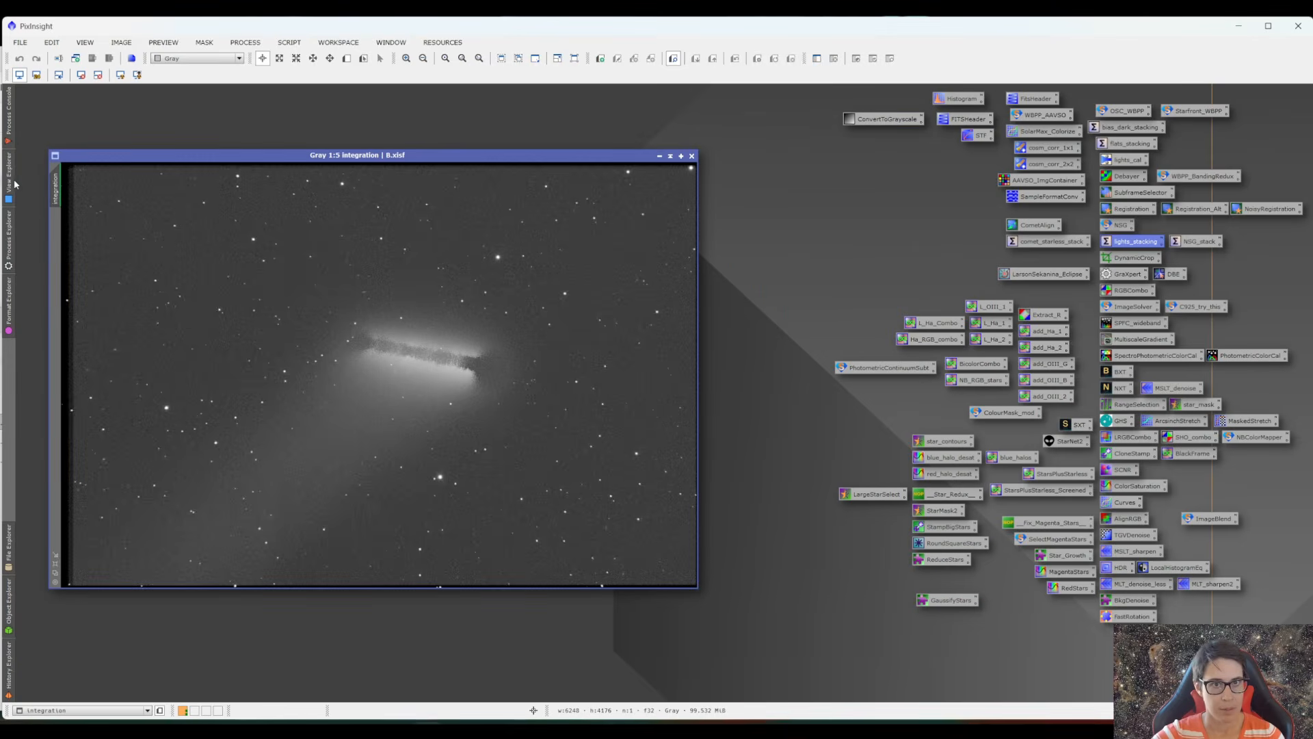
- Rename the star stack's image identifier to B_stars, and collapse its window and park it in a corner of the workspace
right_click(56, 188)
left_click(125, 230)
type("B_stars")
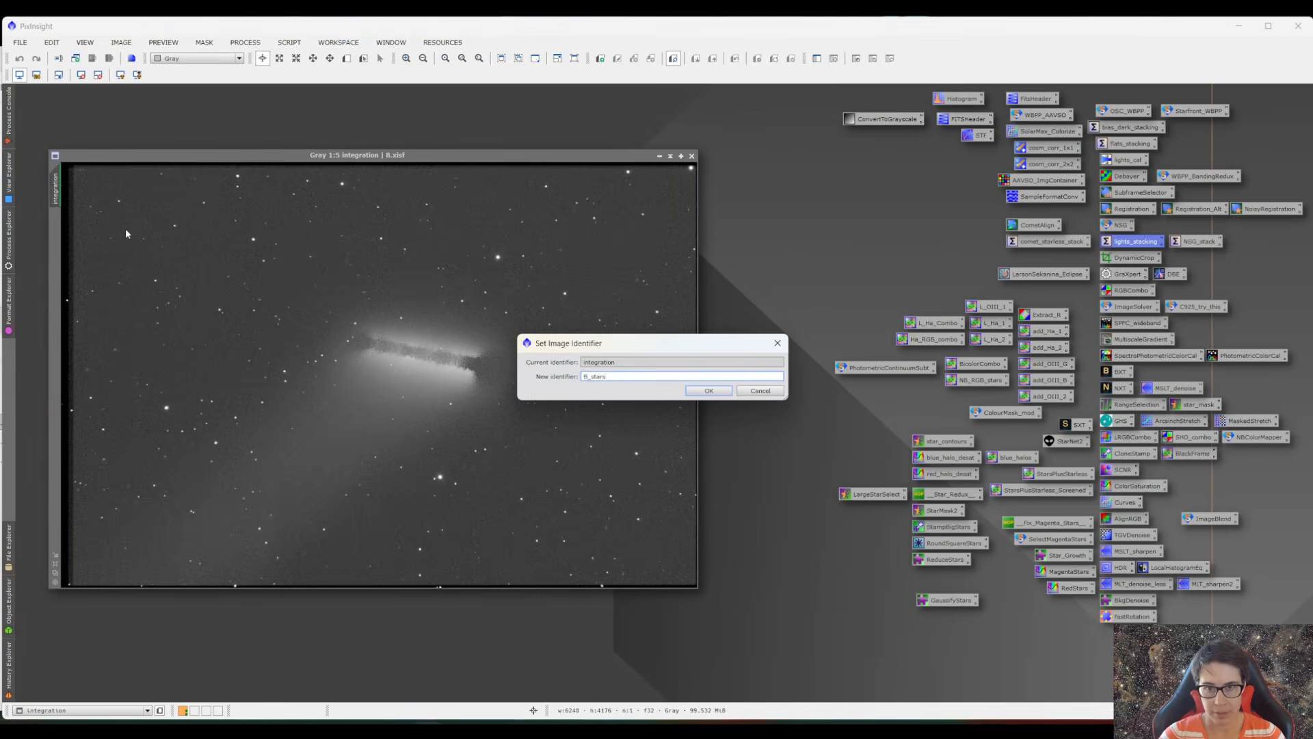
key("Return")
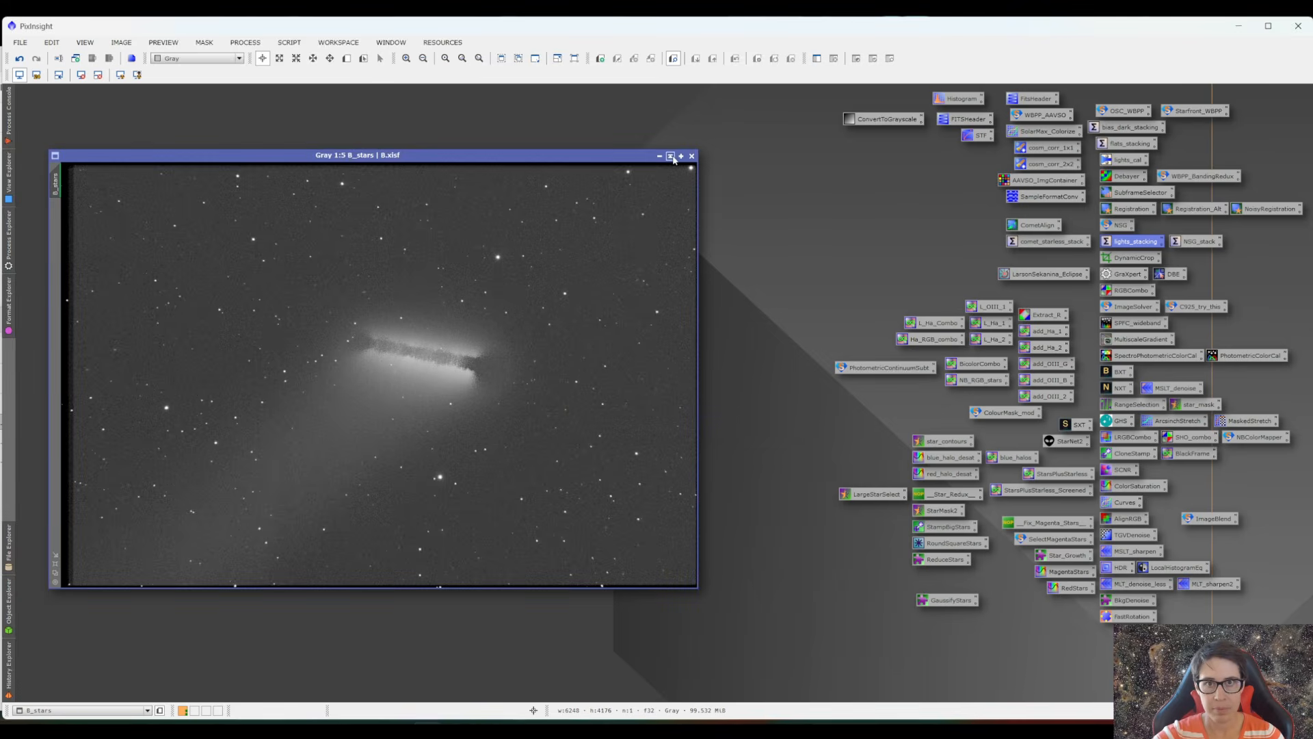
left_click(672, 157)
left_click_drag(368, 370, 109, 123)
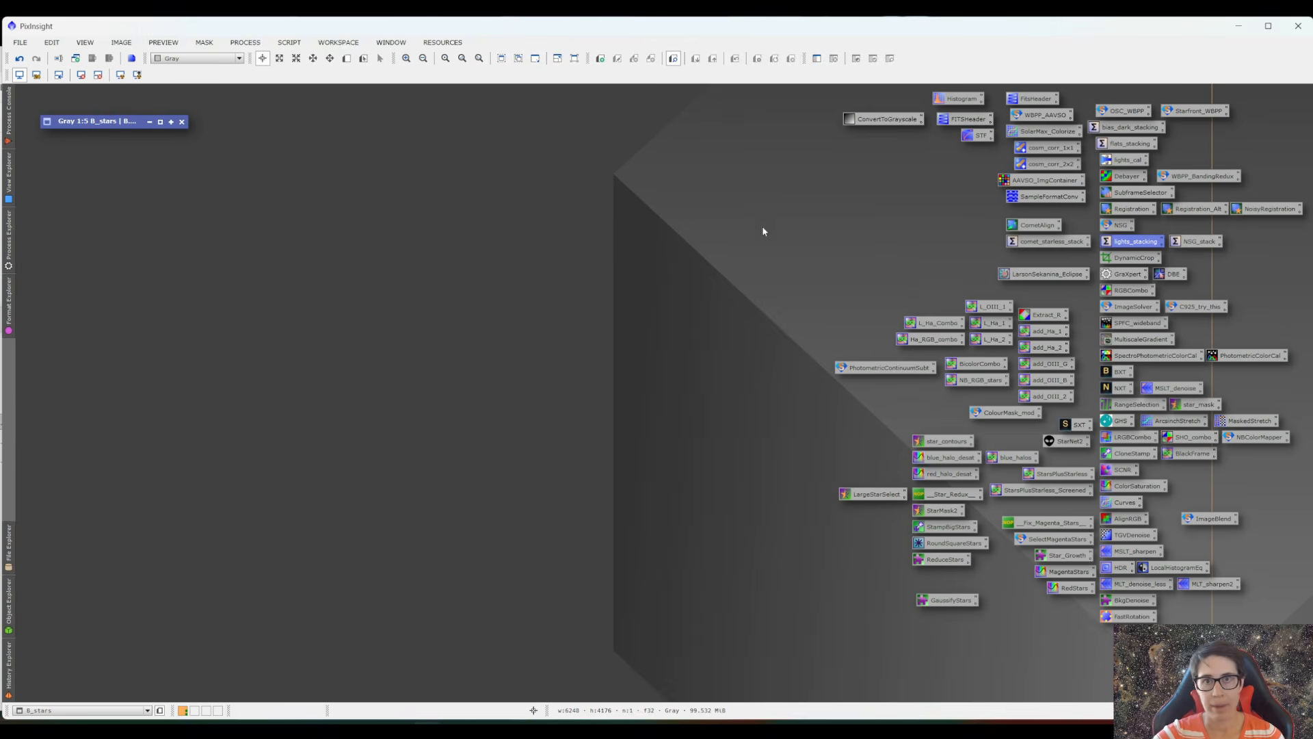
- Open ImageIntegration from lights_stacking again and add all starless B frames from the B folder inside "5 SXT"
double_click(1128, 242)
left_click(965, 164)
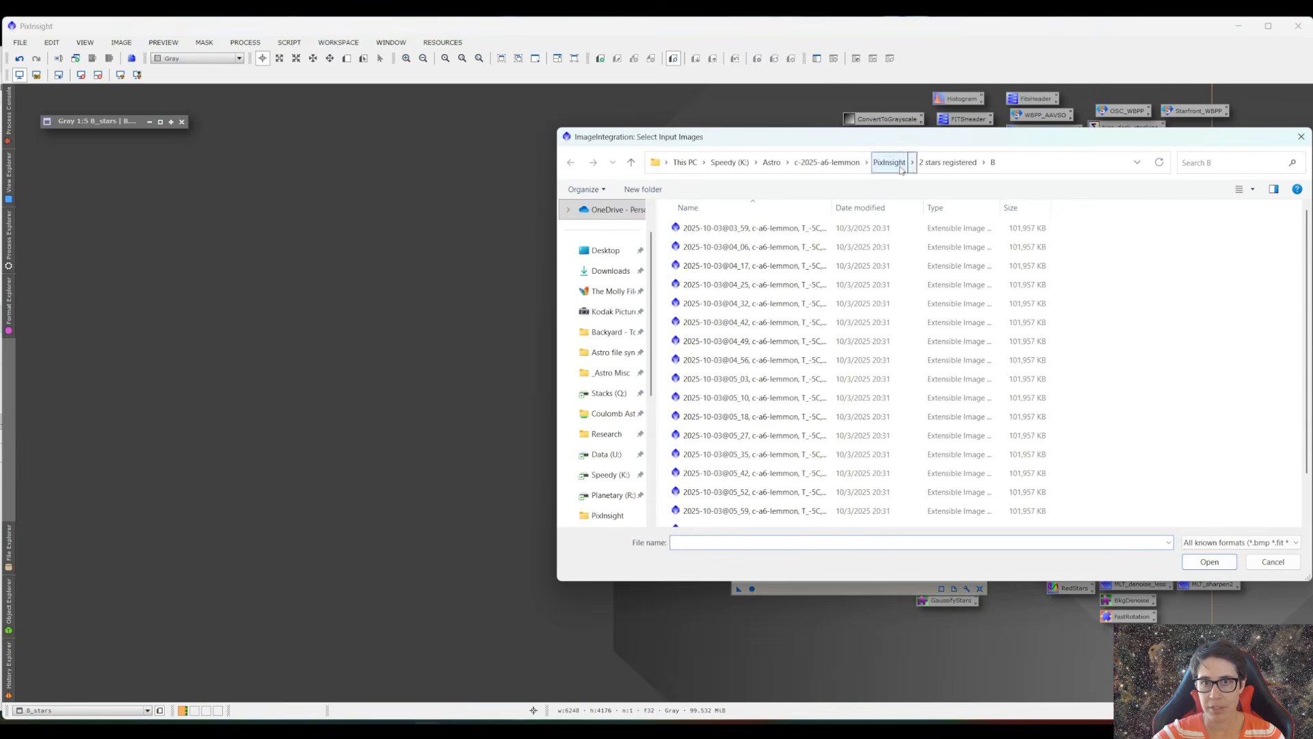
left_click(900, 169)
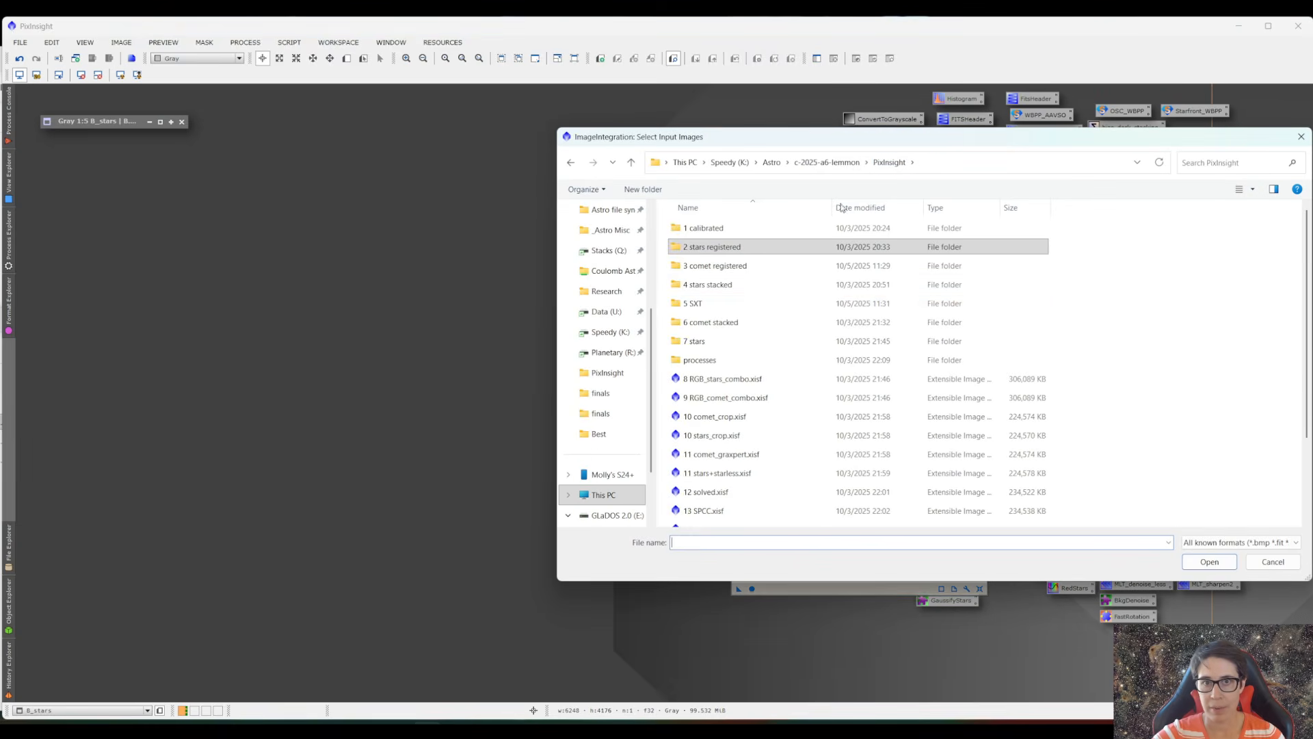
double_click(751, 304)
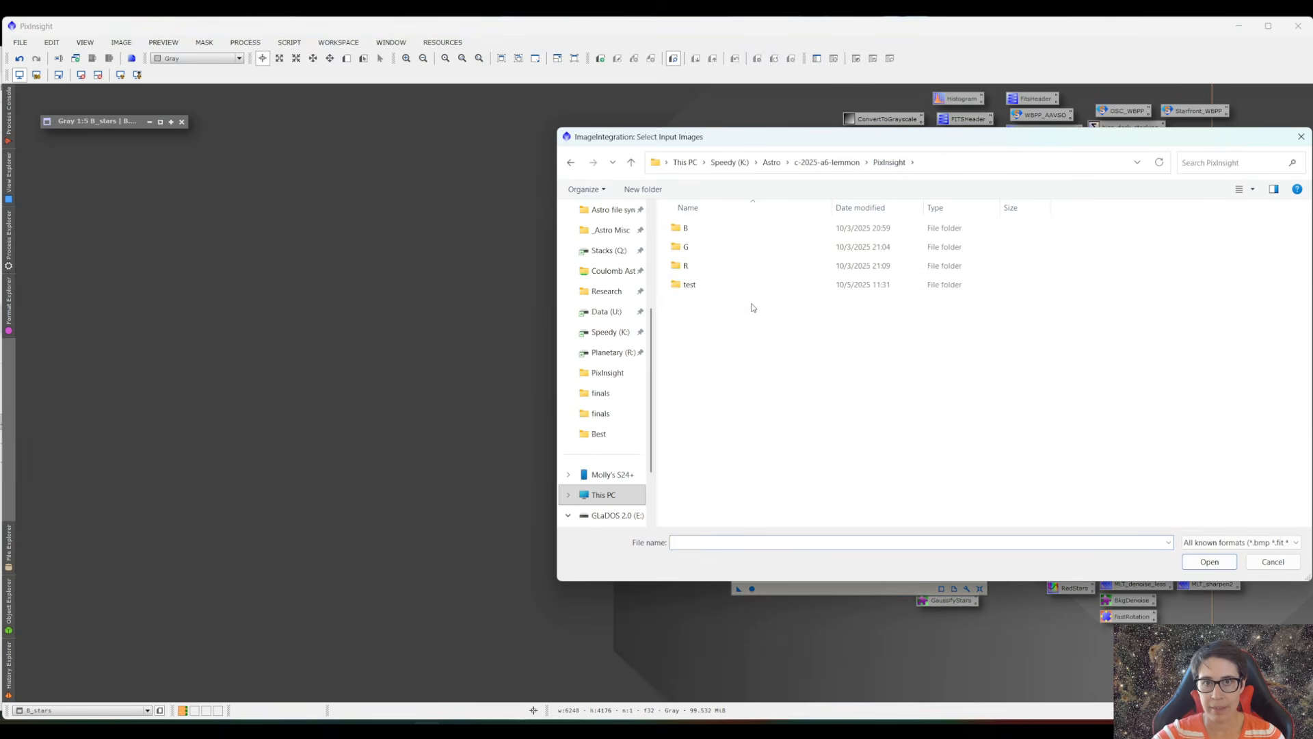
left_click(750, 231)
double_click(750, 231)
key("ctrl+a")
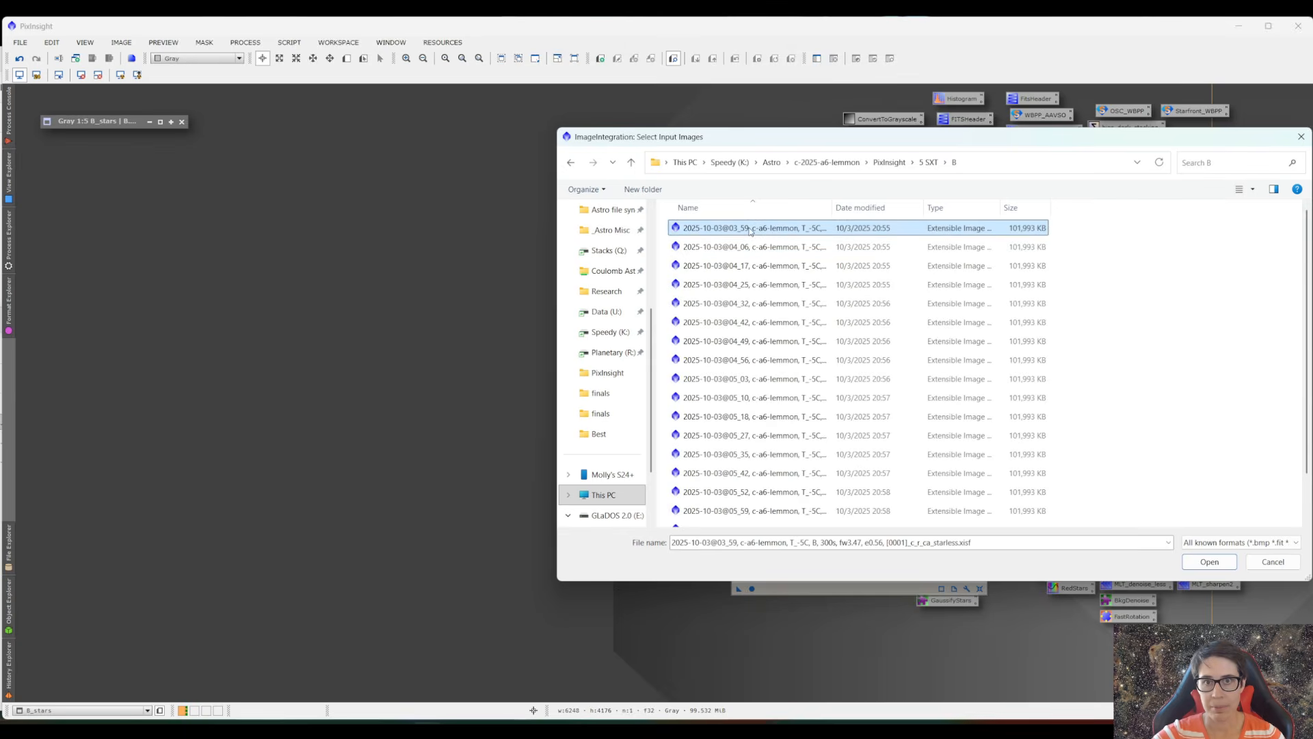
key("Return")
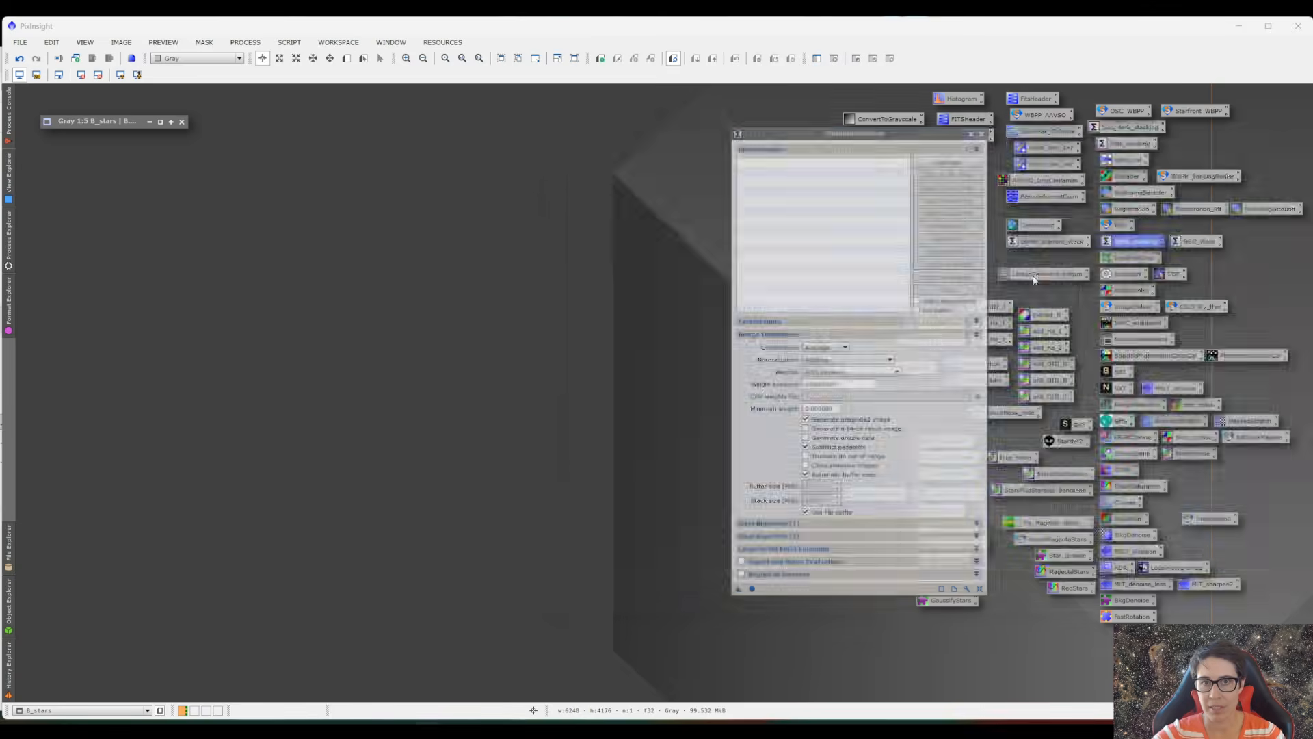
- Set the weights for the starless B integration to "Don't care (all weights = 1)" and close ImageIntegration
left_click(886, 371)
left_click(876, 382)
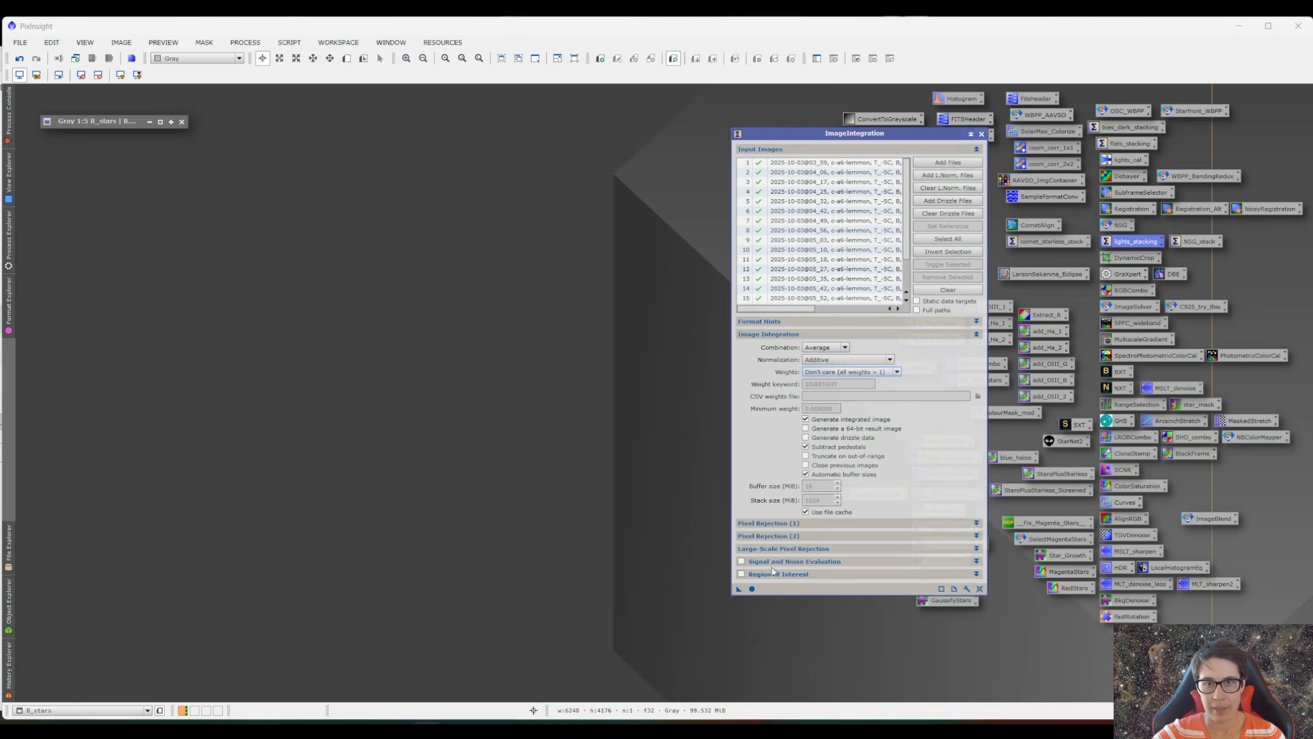
left_click(983, 134)
- Open the finished comet stack B.xisf from the "6 comet stacked" folder
key("alt+Up")
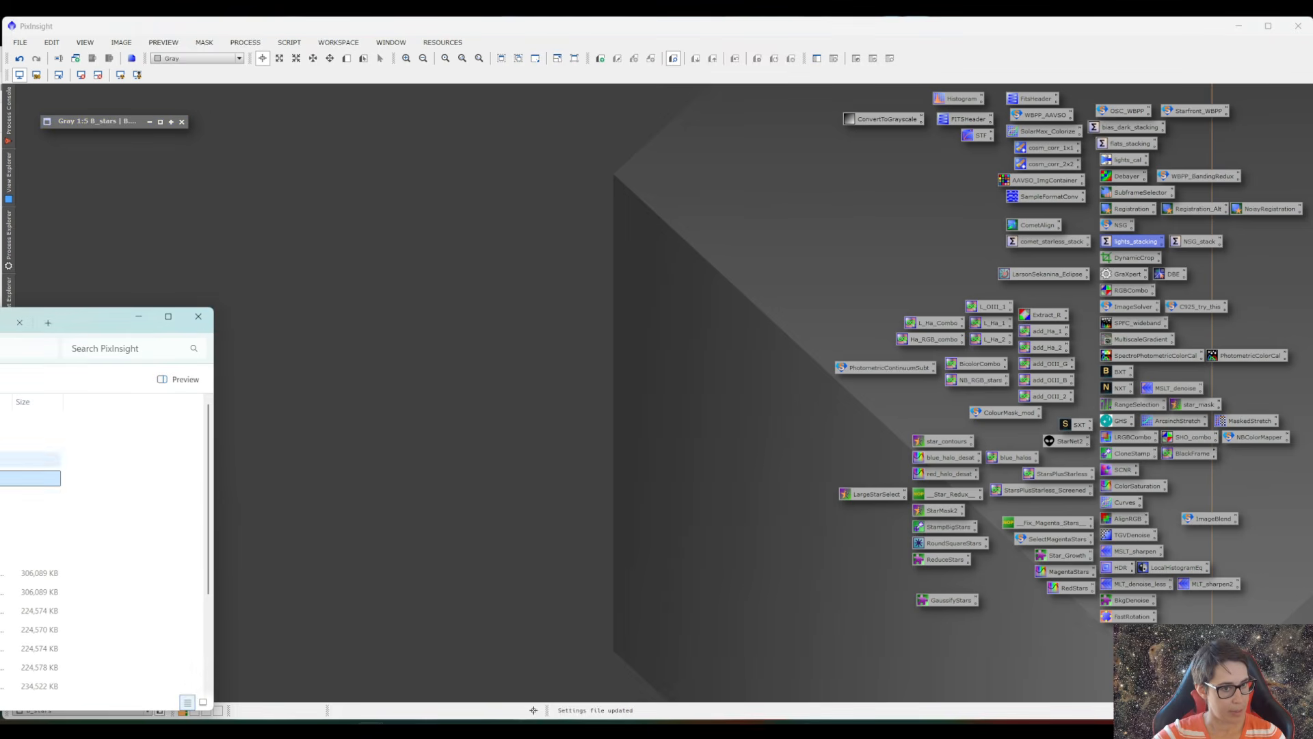
double_click(31, 516)
left_click_drag(31, 423, 546, 286)
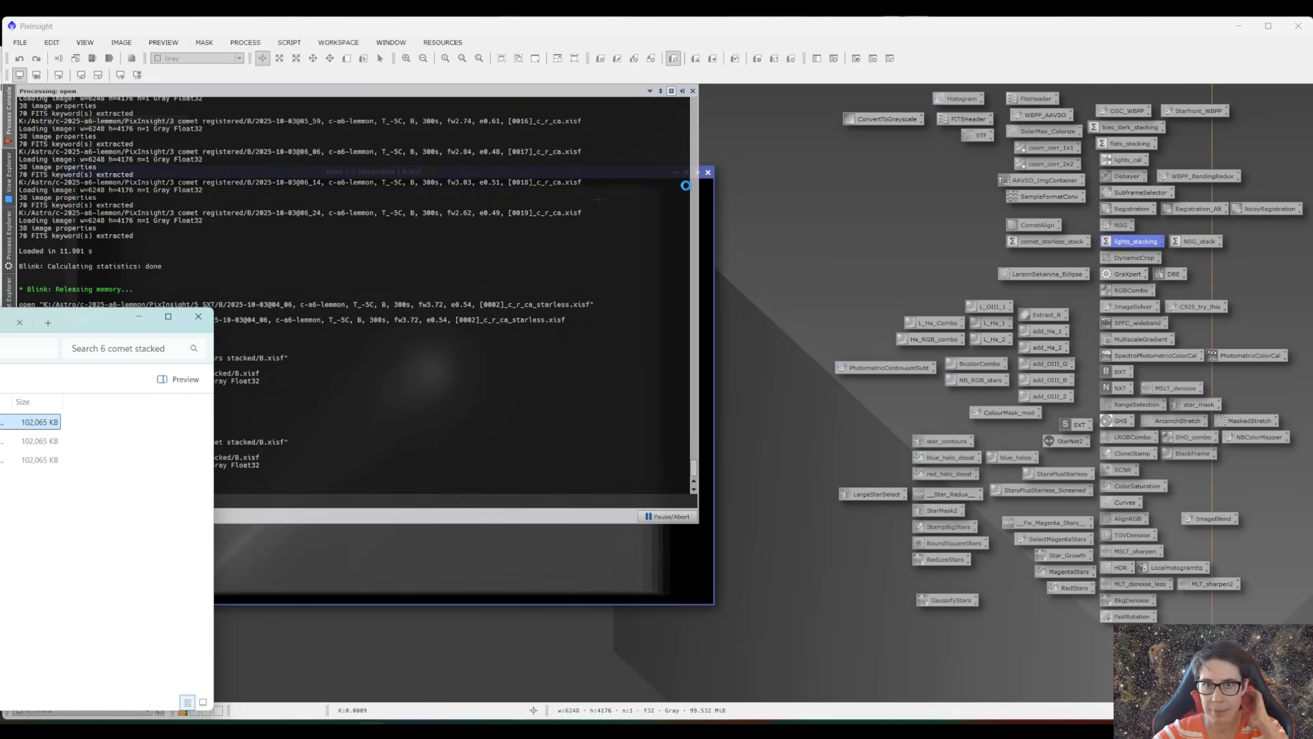
left_click(597, 173)
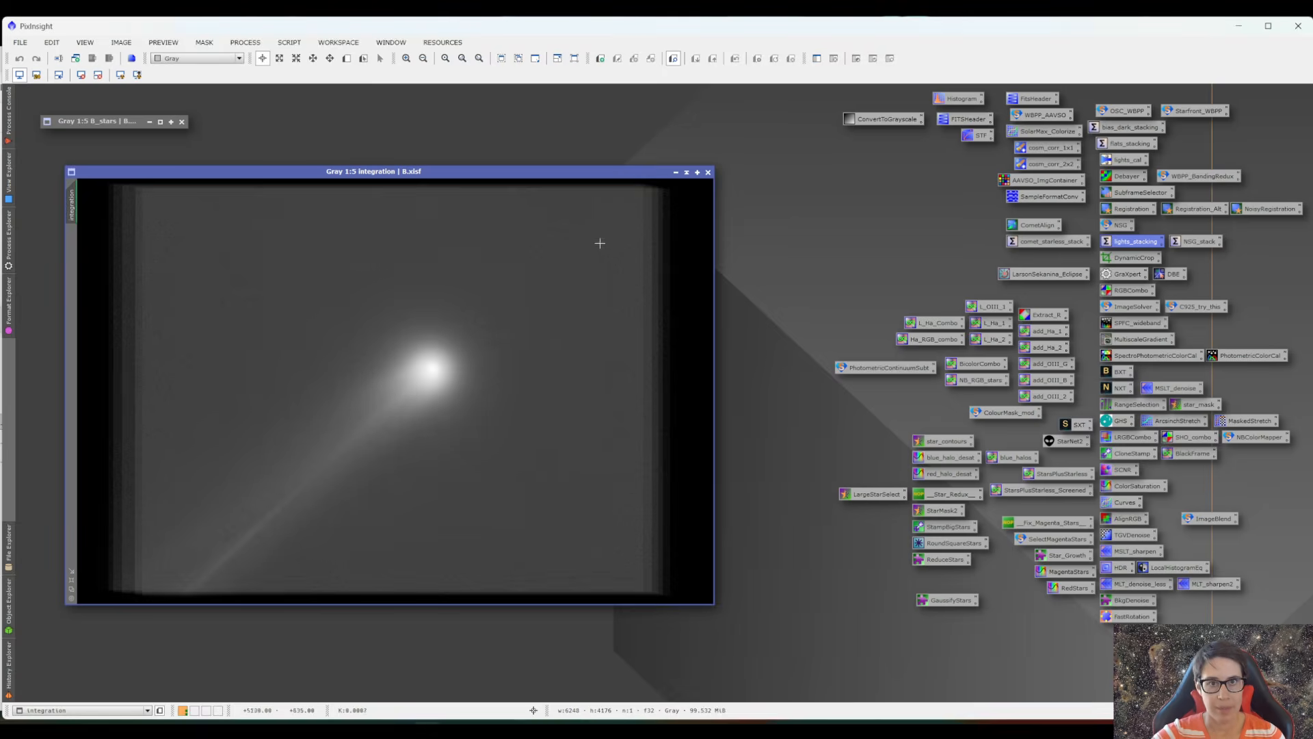
- Rename the B comet stack's image identifier to B, and collapse its window and park it below the B_stars window
left_click_drag(533, 172, 630, 172)
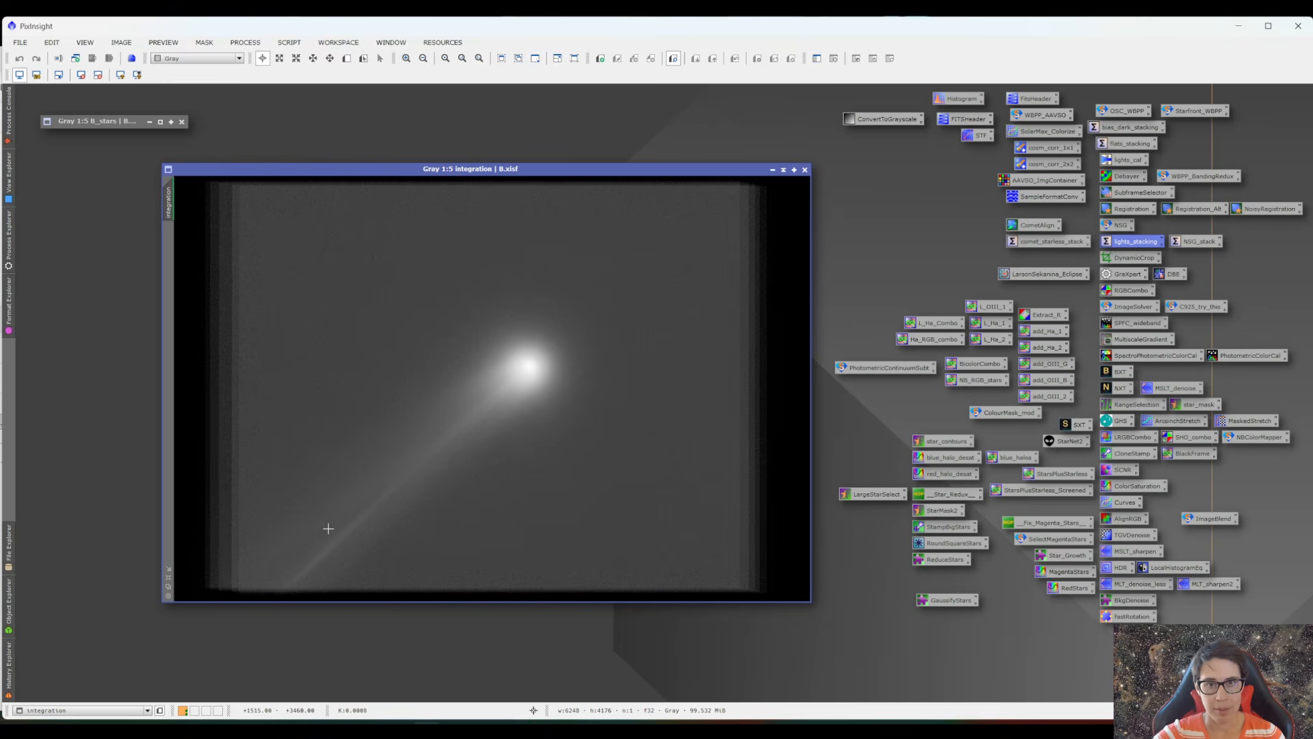
right_click(168, 200)
left_click(215, 236)
type("B")
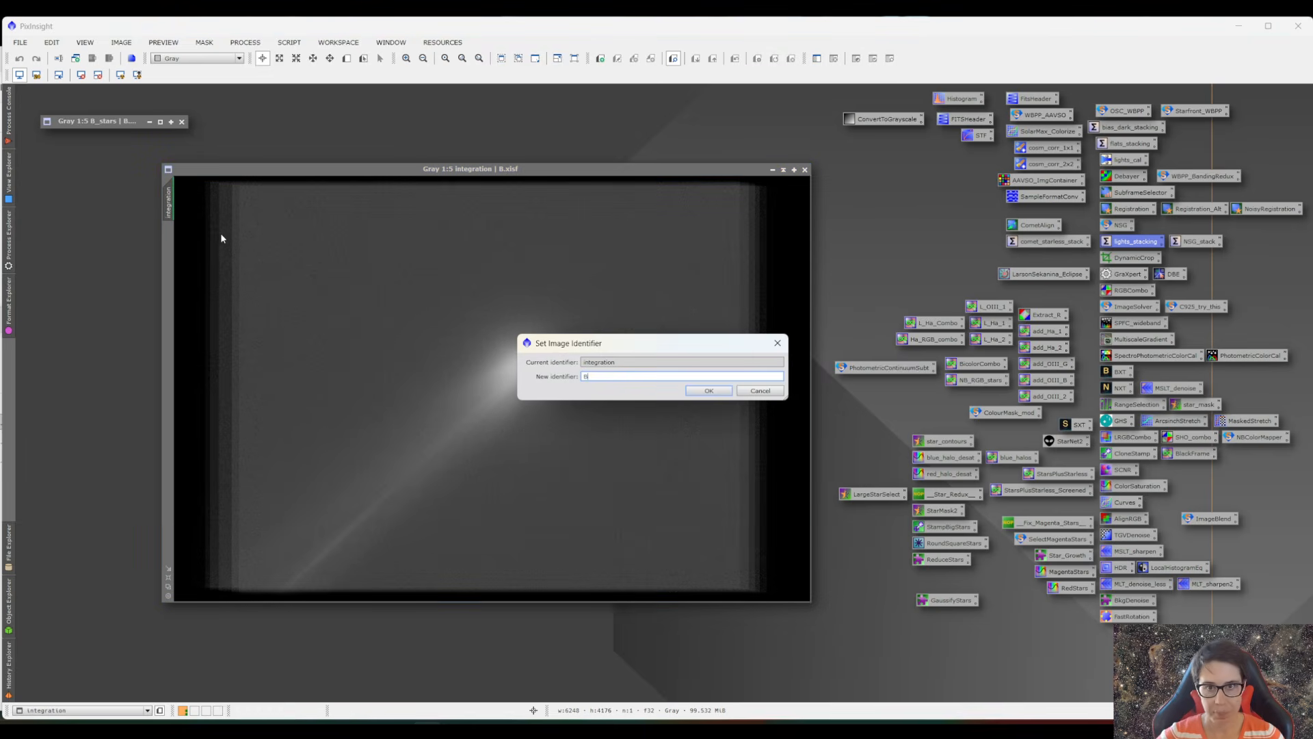
key("Return")
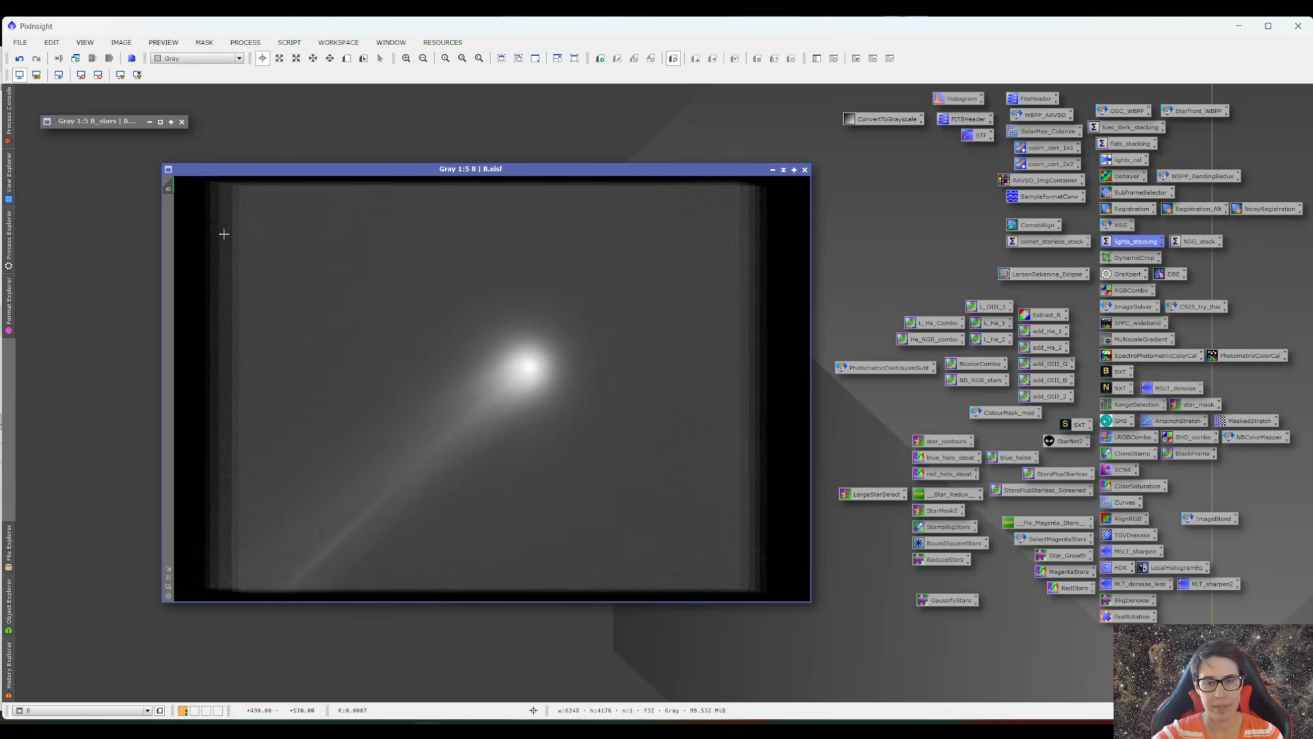
left_click(783, 176)
left_click_drag(479, 387, 75, 167)
- Open the comet stacks G.xisf and R.xisf, rename the R stack's identifier to R, and park its collapsed window with the others
left_click_drag(0, 486, 479, 266)
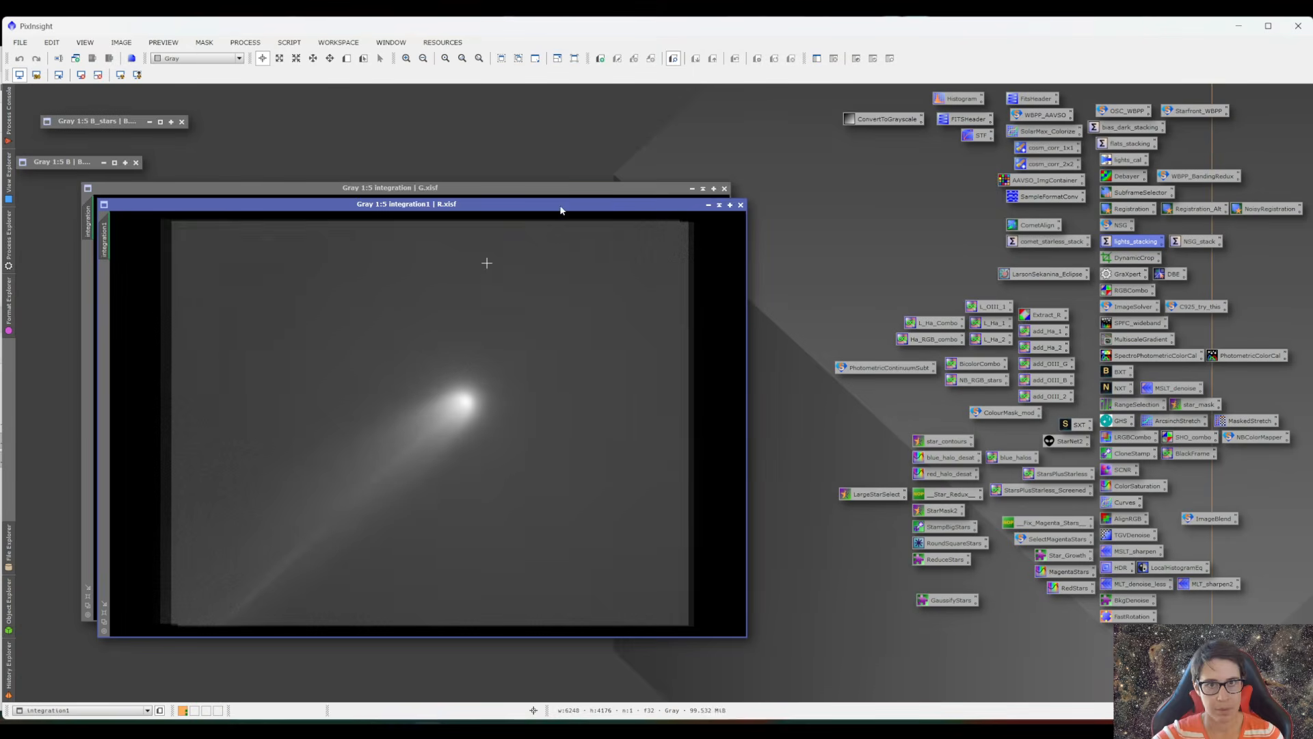
right_click(104, 233)
left_click(146, 275)
type("R")
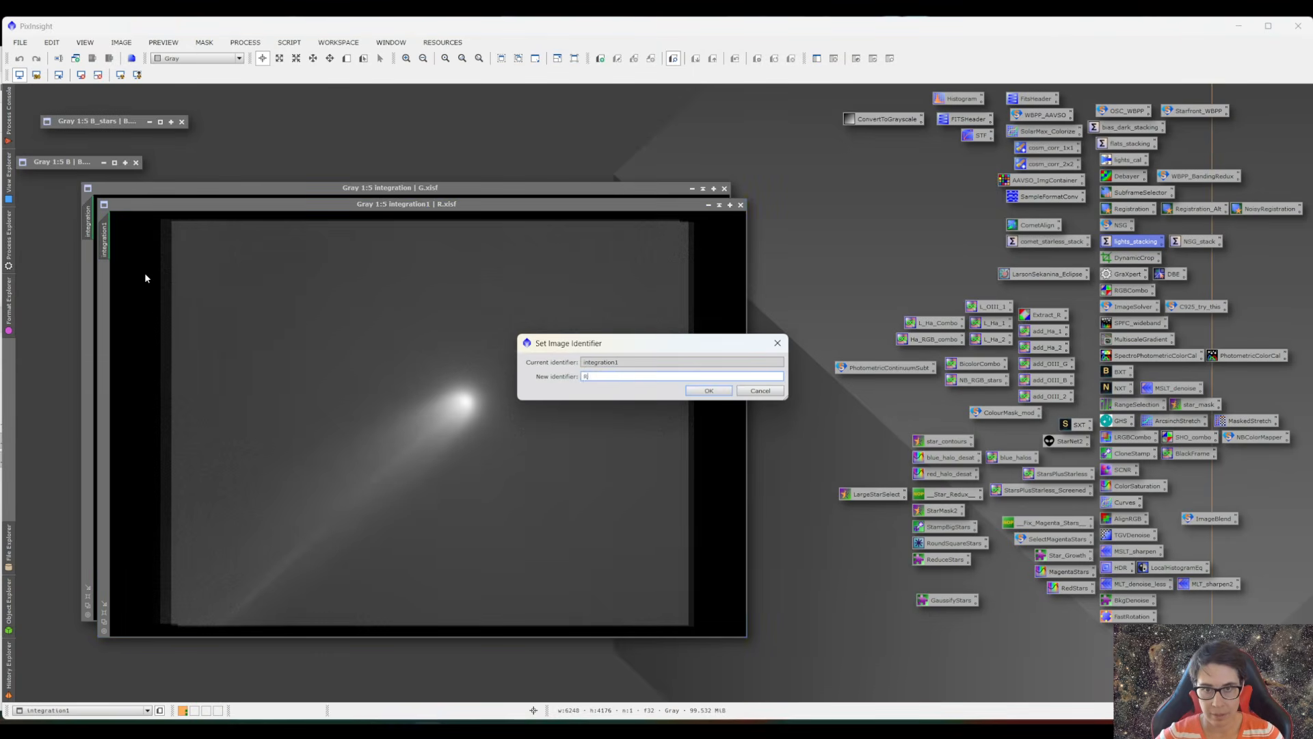
key("Return")
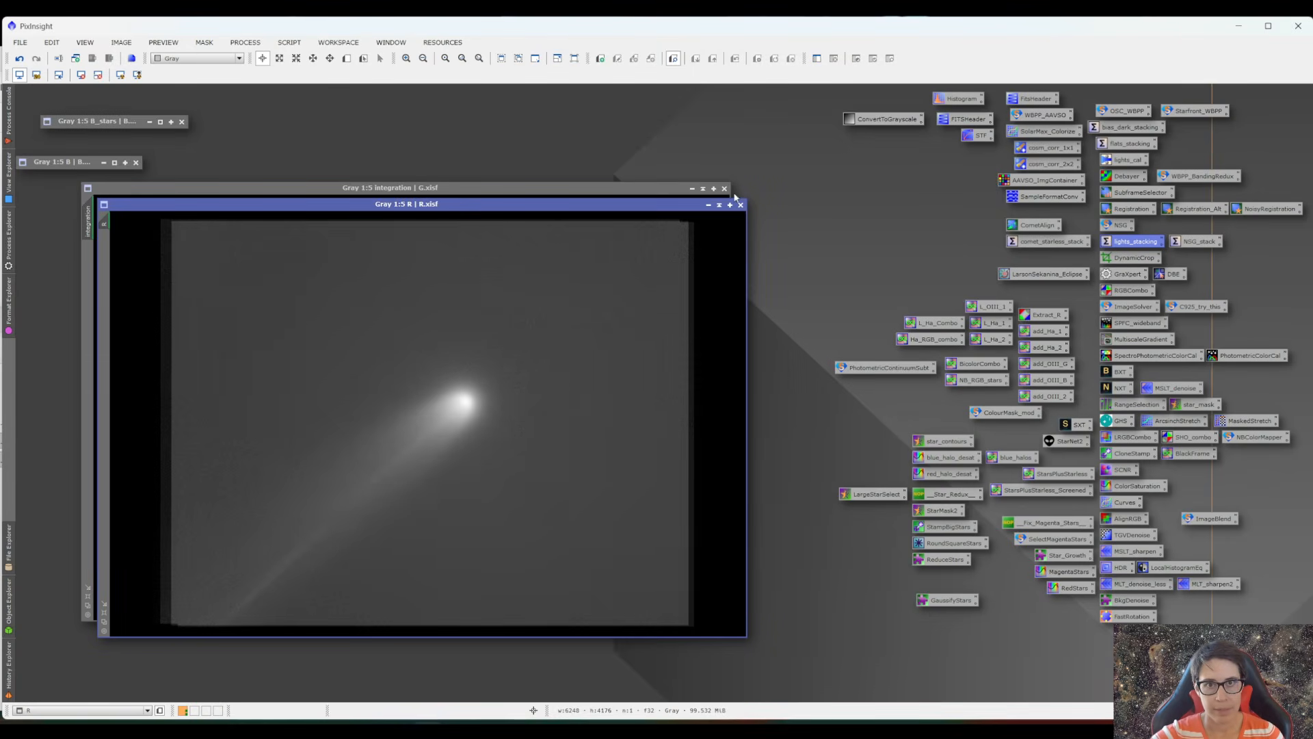
left_click(719, 204)
left_click_drag(413, 427, 69, 142)
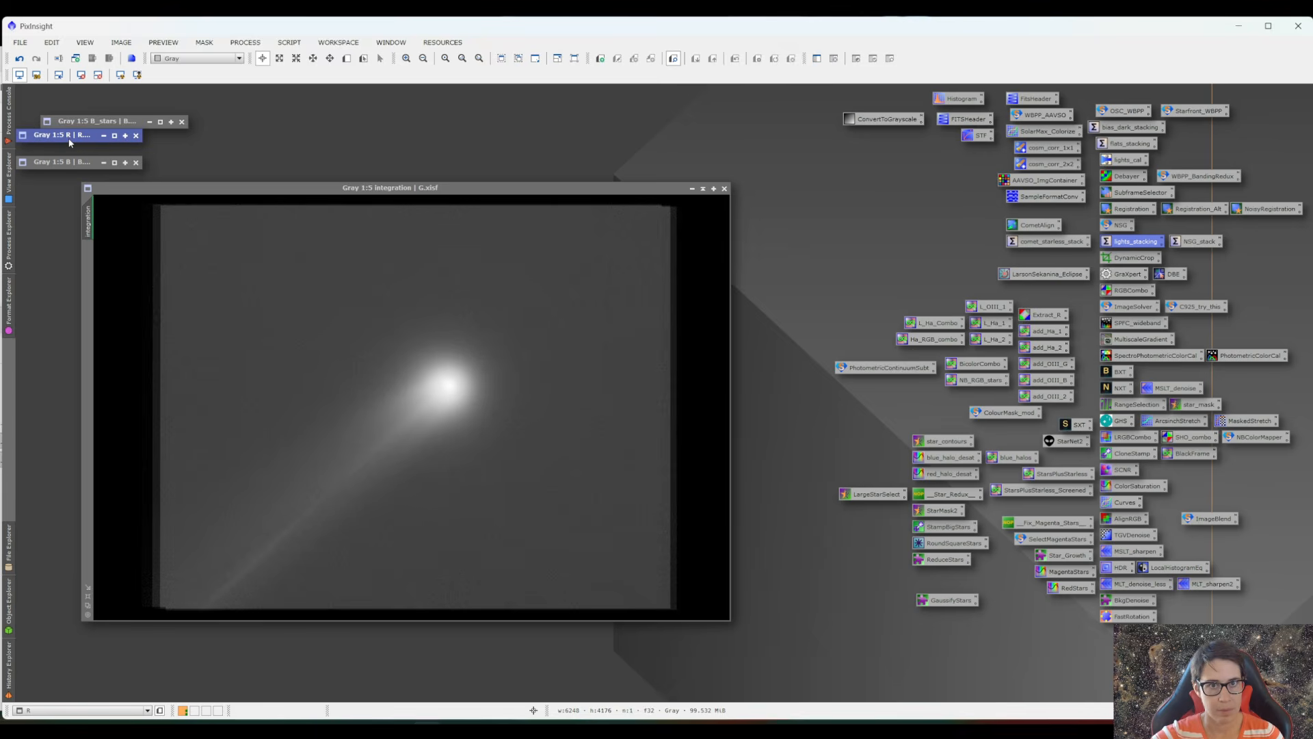
- Rename the G comet stack's image identifier to G and collapse its window
right_click(93, 220)
left_click(142, 264)
type("G")
key("Return")
left_click(713, 188)
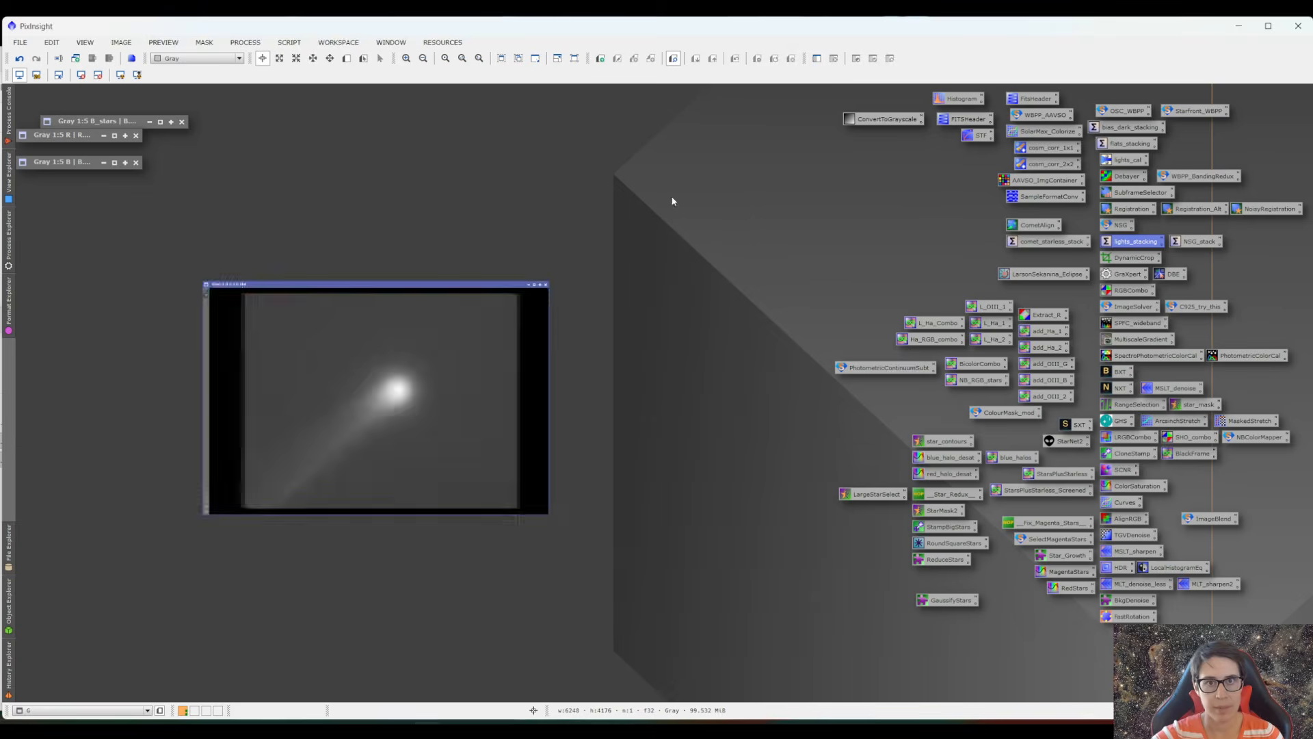
- Open the G and R star stacks from the "4 stars stacked" folder, and rename the R stack's identifier to R_stars and collapse its window
left_click_drag(20, 450, 491, 250)
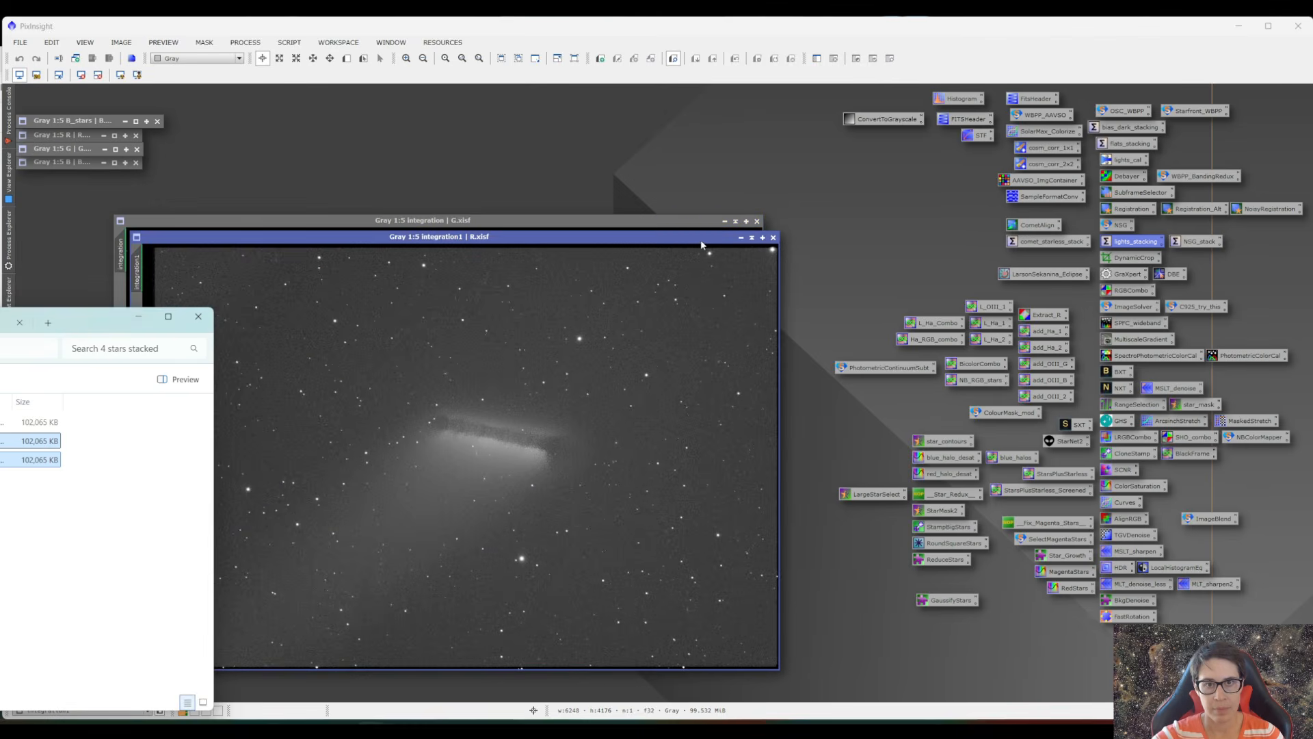
left_click(701, 241)
right_click(142, 270)
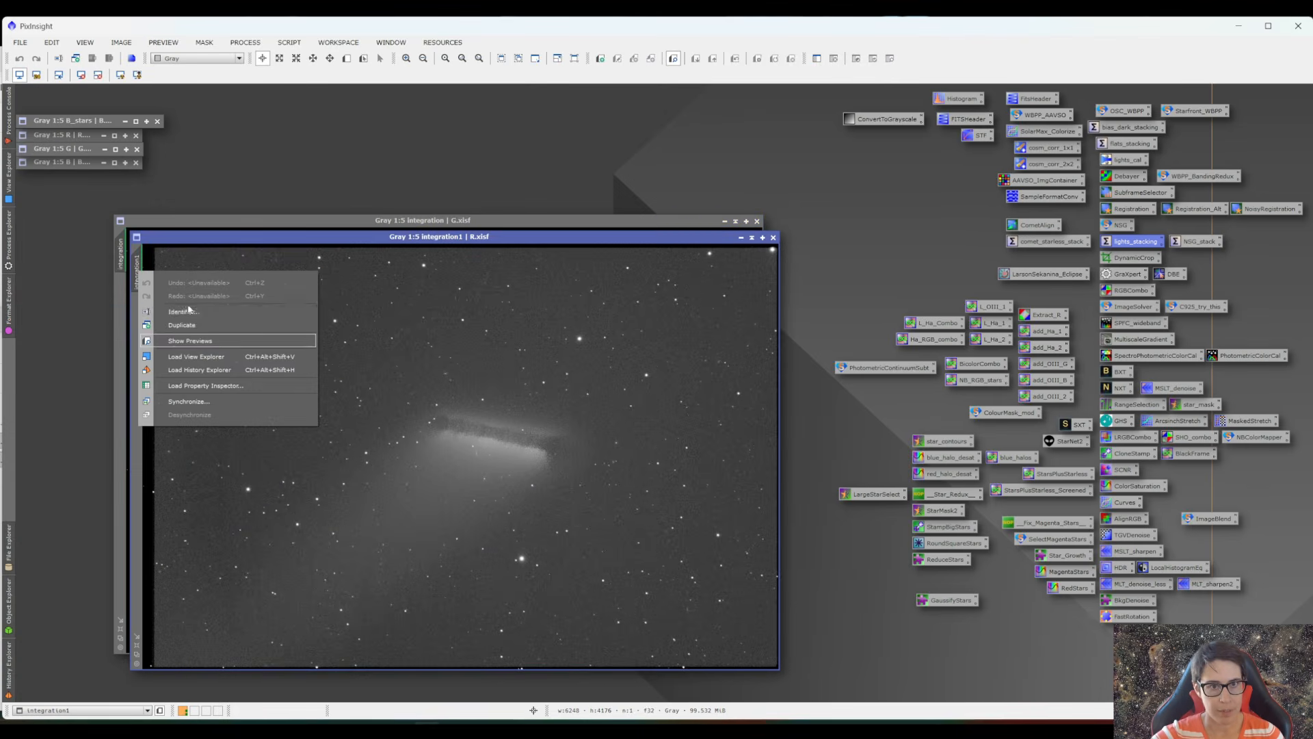
left_click(193, 315)
type("R_stars")
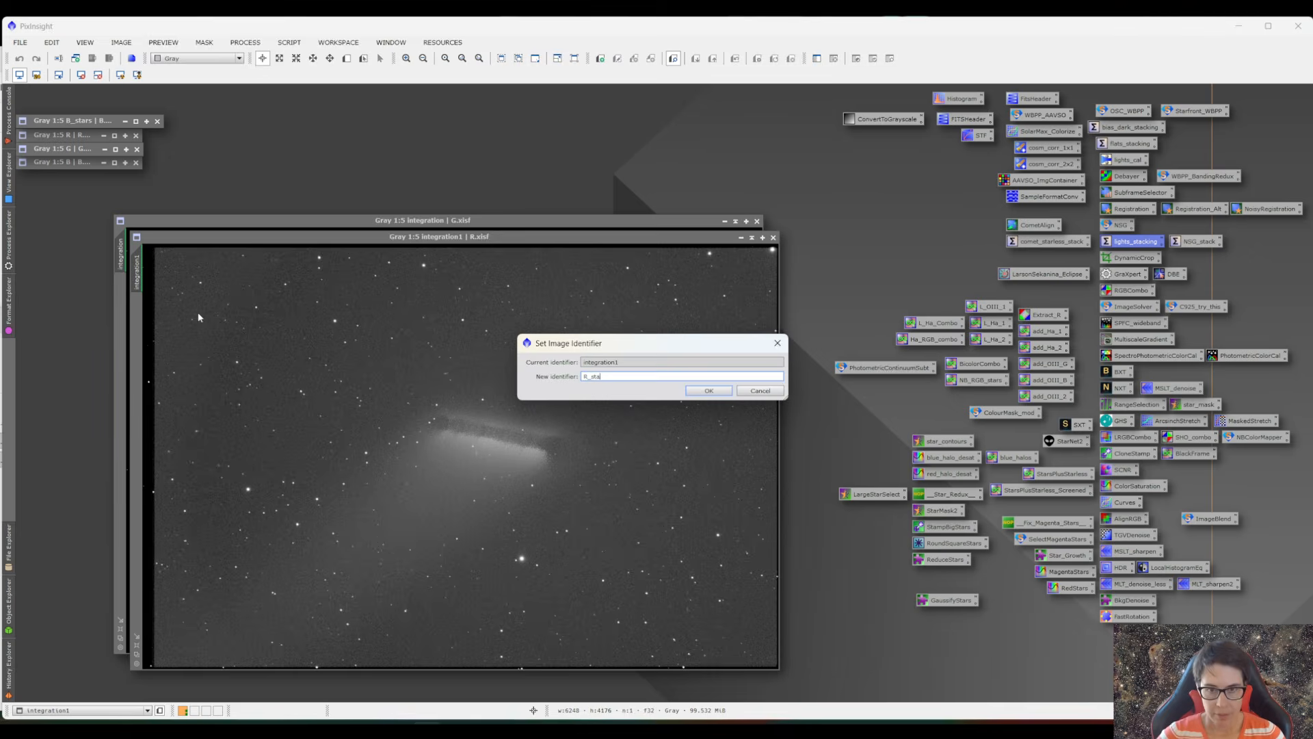
key("Return")
left_click(752, 237)
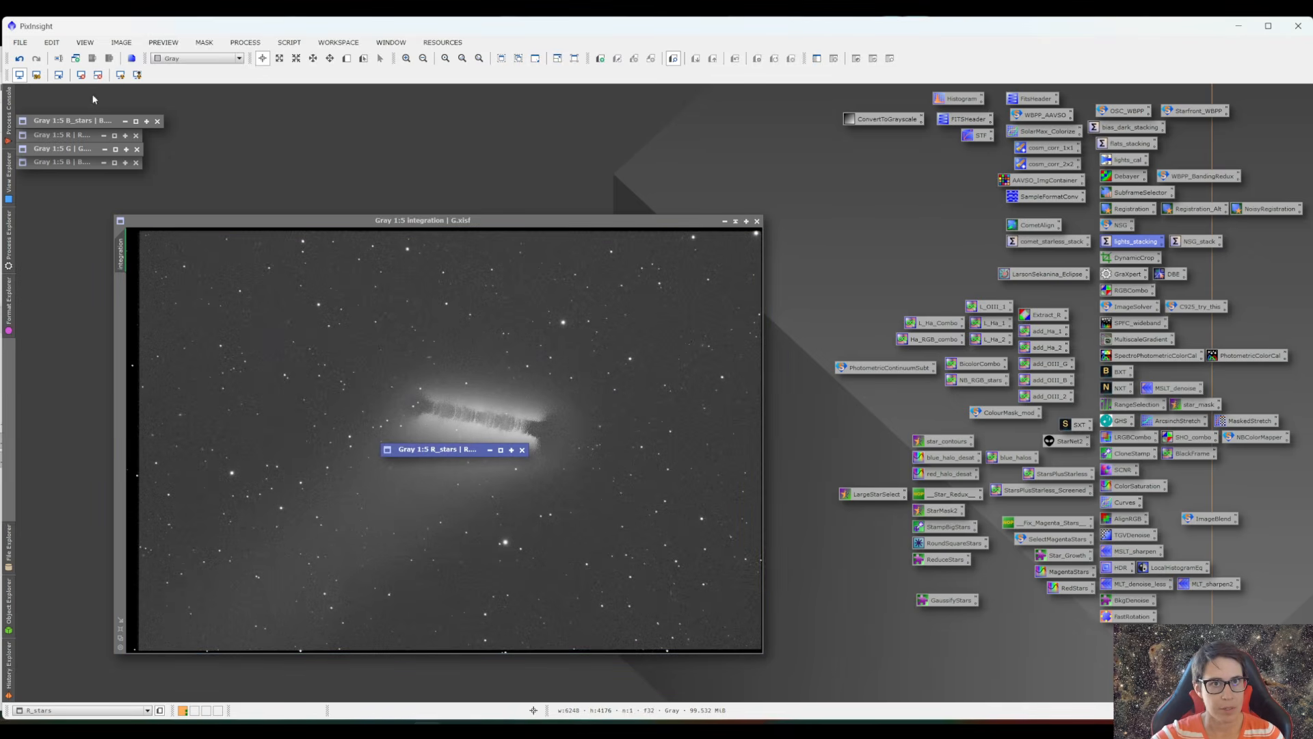
- Rename the G star stack's identifier to G_stars, and park its collapsed window between R_stars and B_stars
right_click(158, 277)
left_click(167, 278)
type("G_stars")
key("Return")
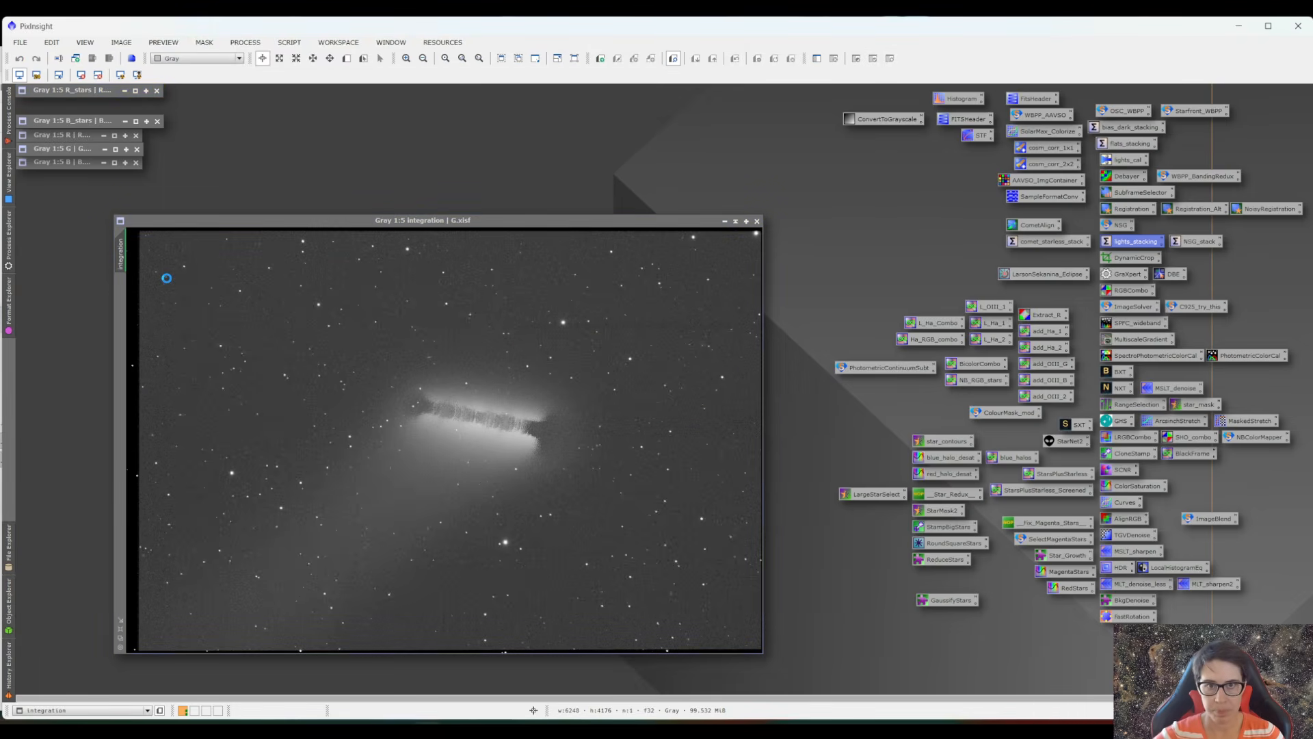
left_click(736, 222)
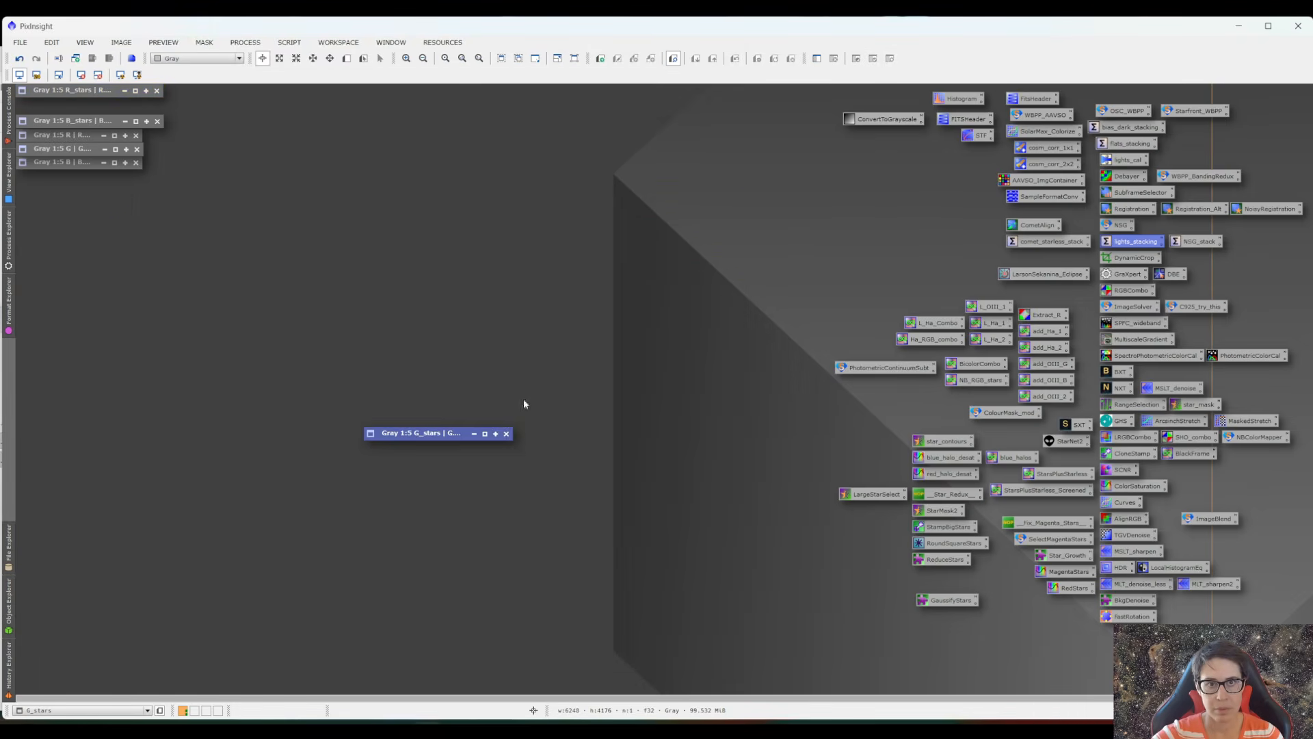
mouse_move(448, 435)
left_mouse_down()
mouse_move(271, 210)
mouse_move(134, 110)
mouse_move(101, 111)
left_mouse_up()
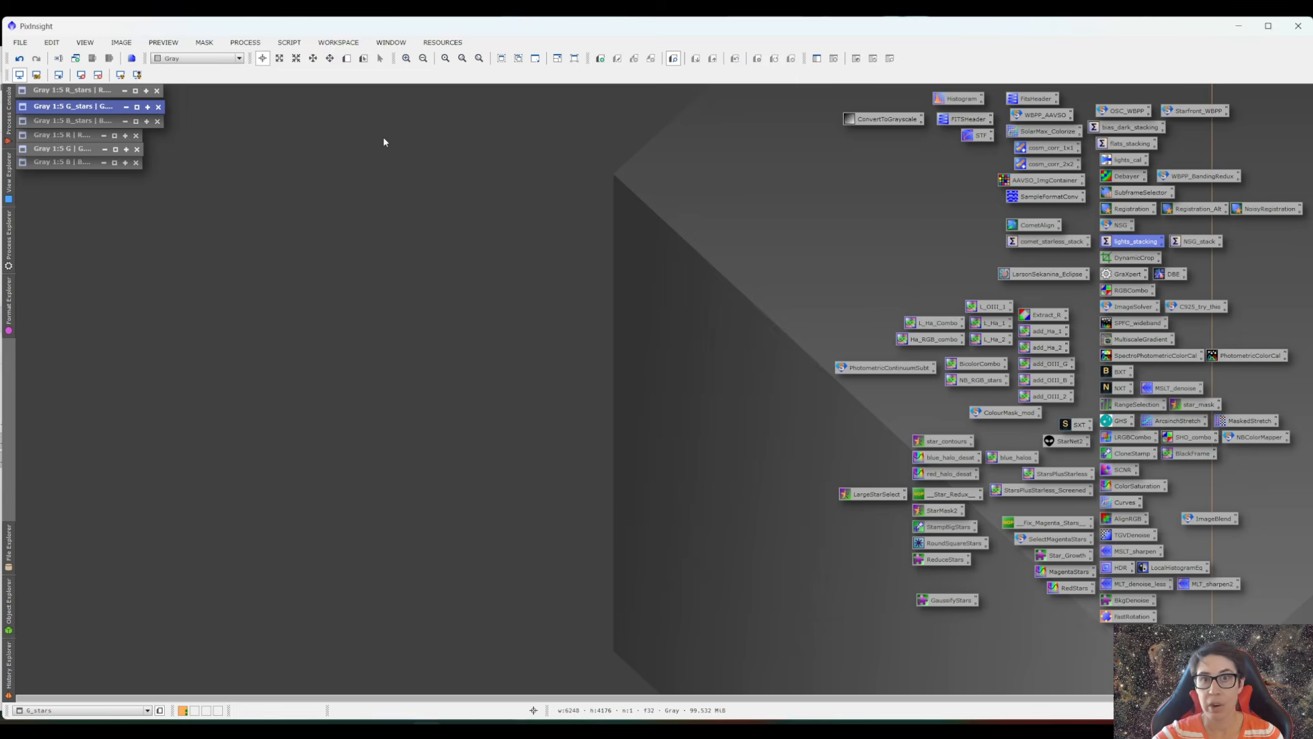
- Combine the comet stacks R, G and B into one RGB image with ChannelCombination, and auto-stretch its display
double_click(1137, 293)
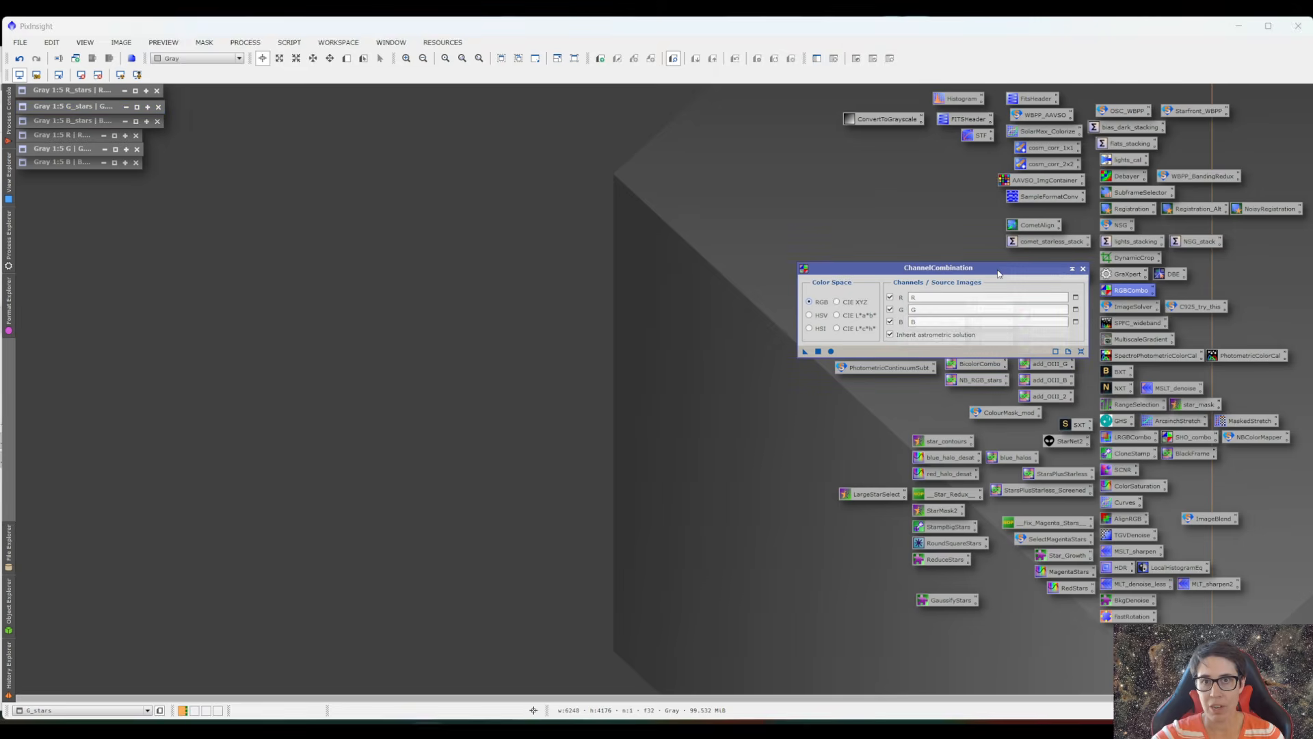
left_click_drag(998, 273, 794, 234)
left_click(247, 44)
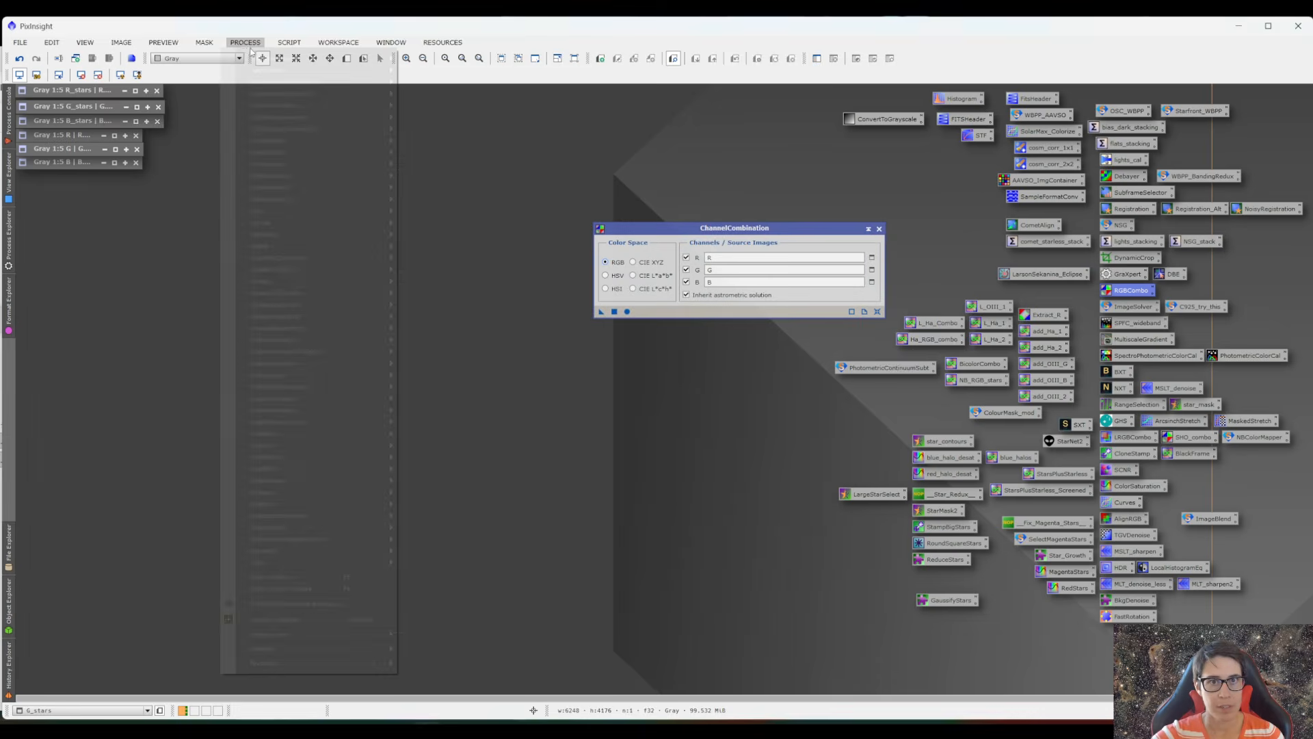
mouse_move(274, 58)
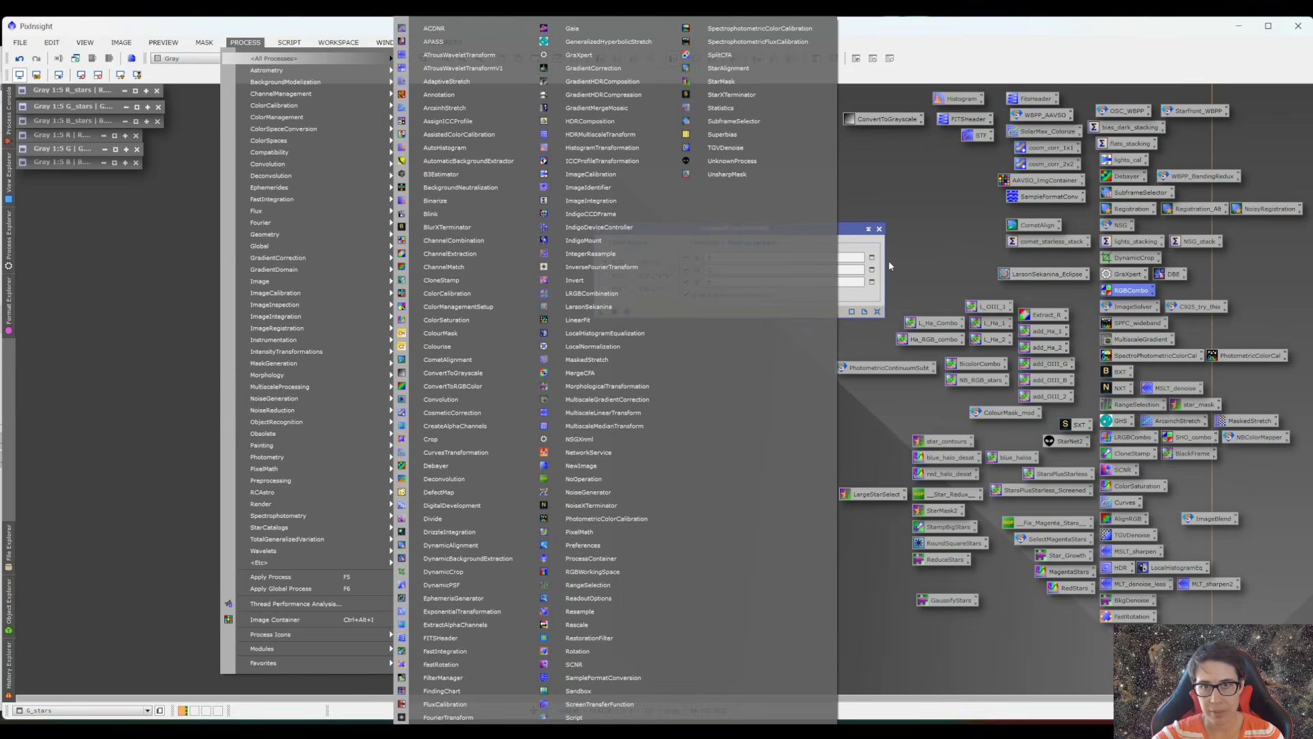
left_click(497, 242)
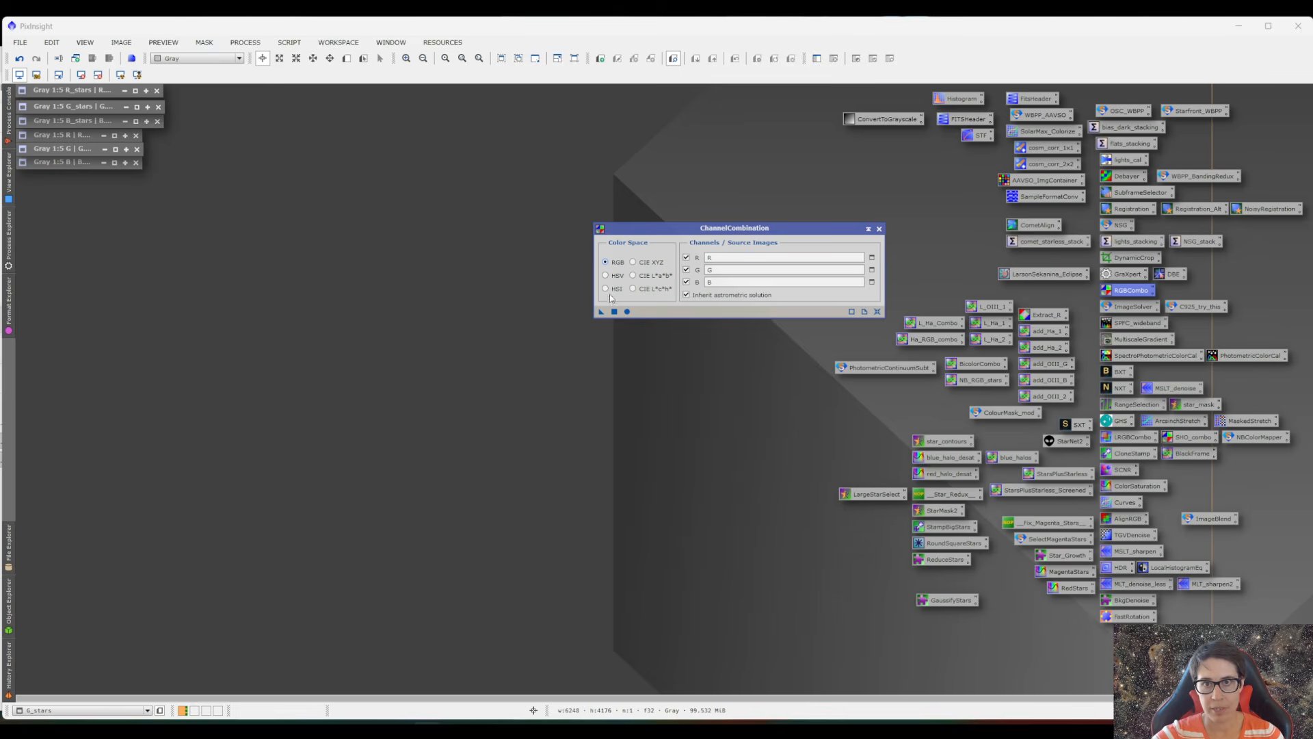
left_click(627, 312)
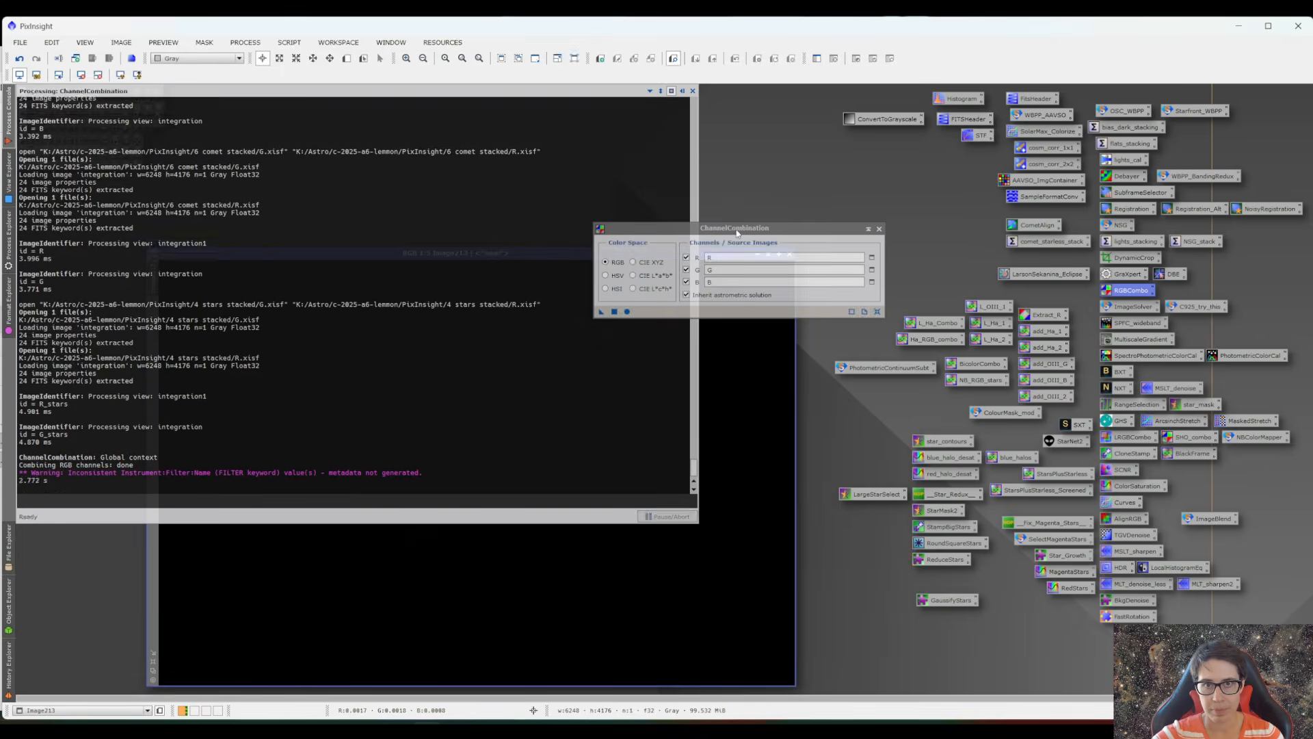
key("ctrl+a")
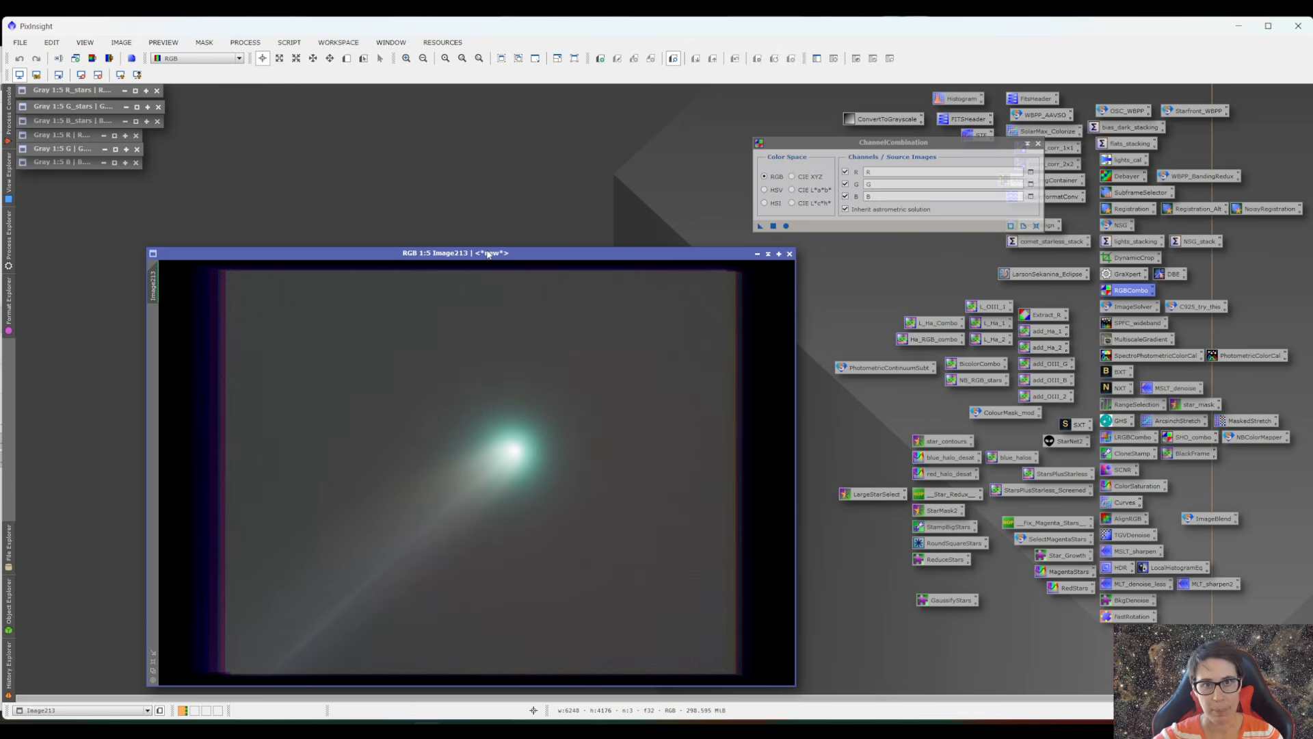
- Rename the combined colour comet image's identifier to RGB, and collapse its window and park it below the channel stacks
left_click_drag(490, 255, 470, 219)
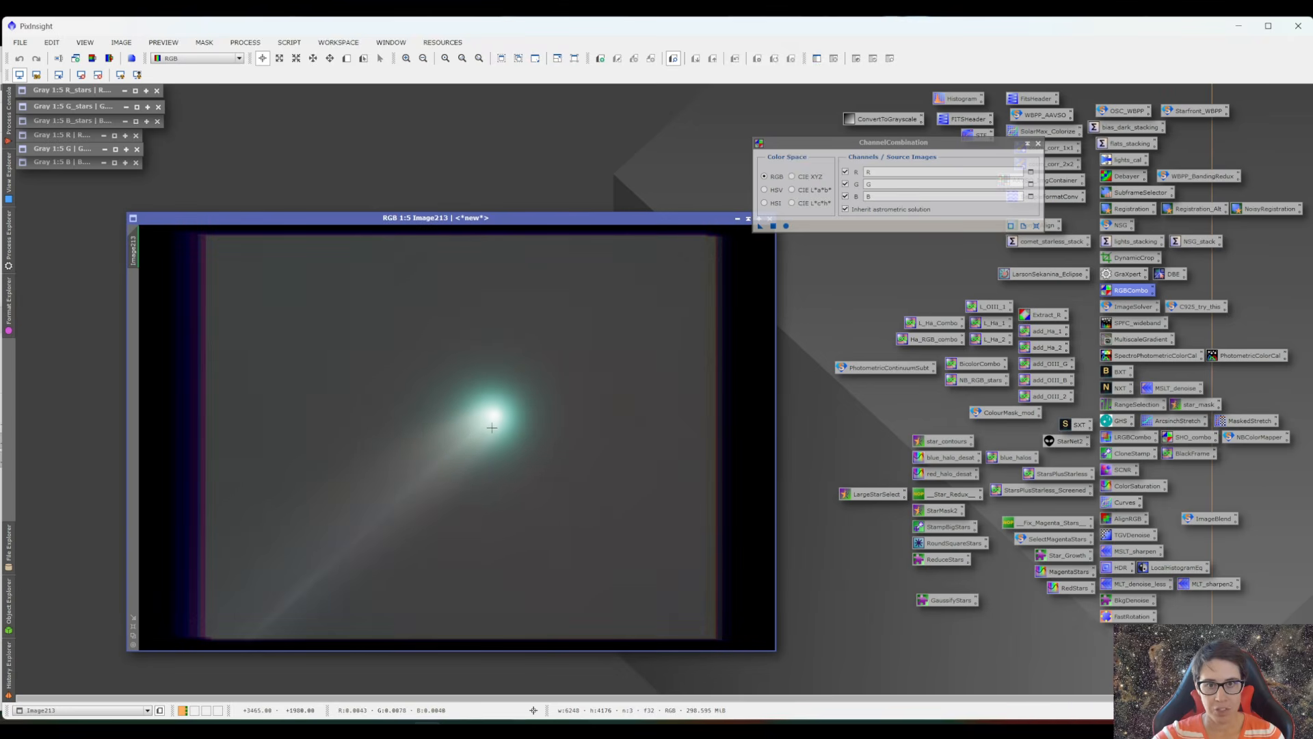
right_click(136, 258)
left_click(159, 294)
type("RGB")
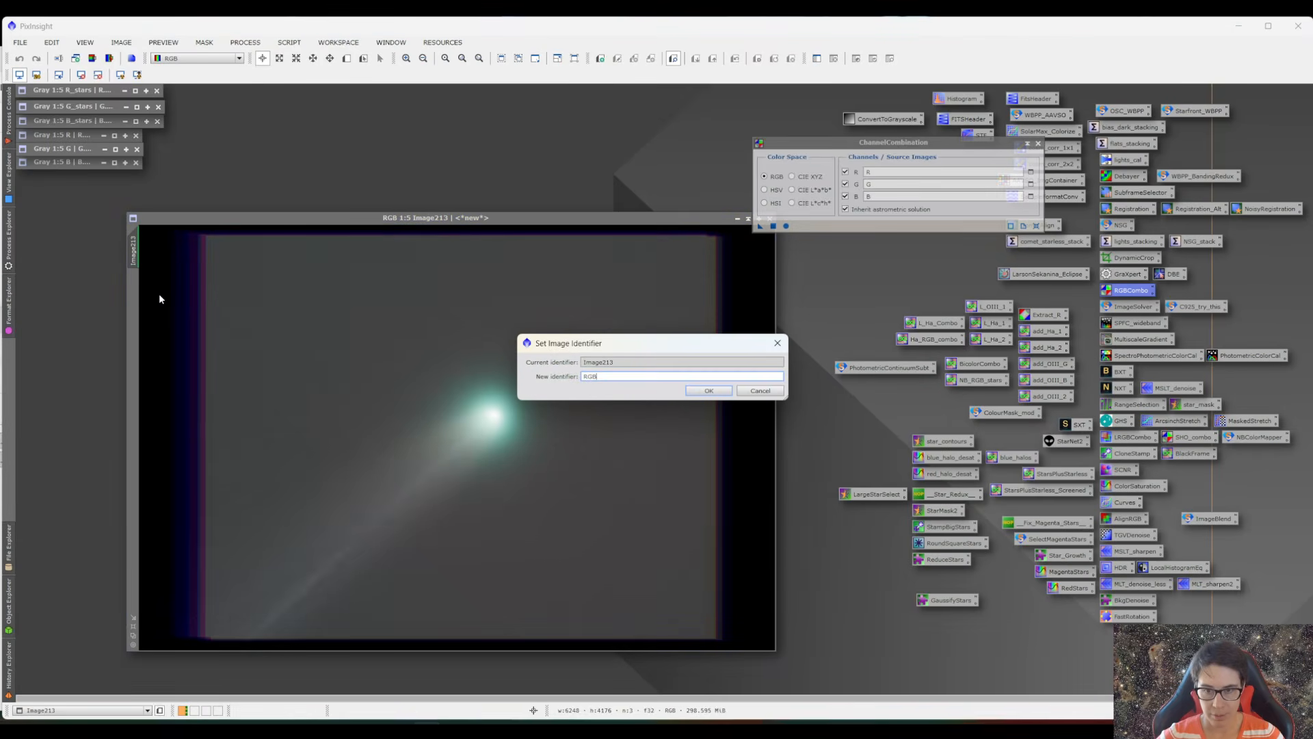
key("Return")
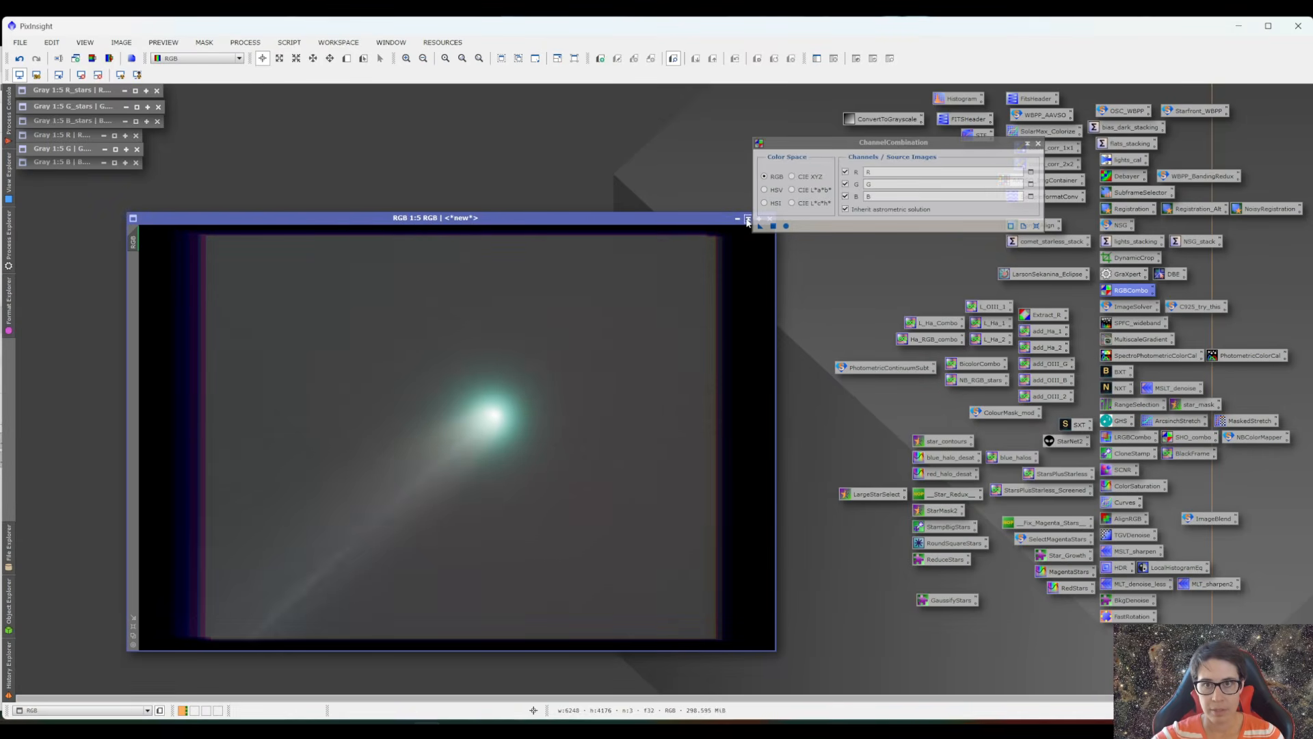
double_click(475, 309)
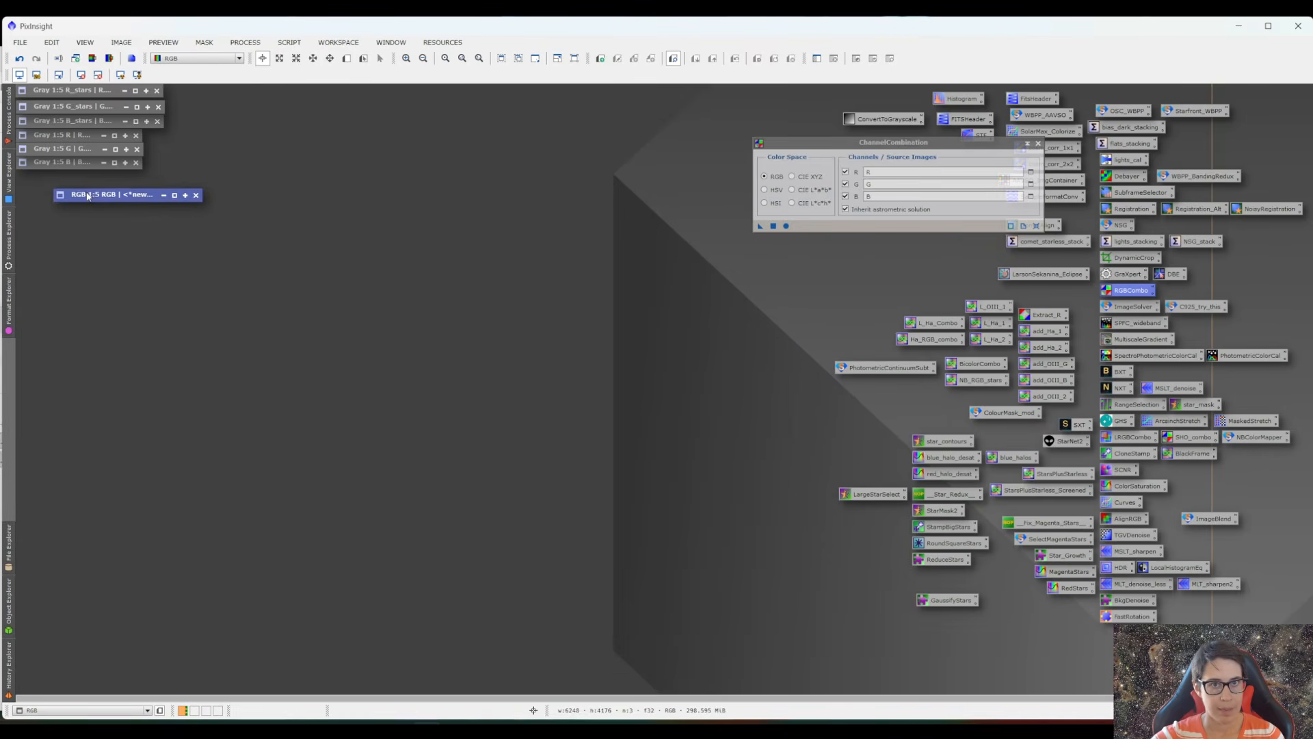
- Close the single-channel comet stacks B, G and R
left_click(136, 163)
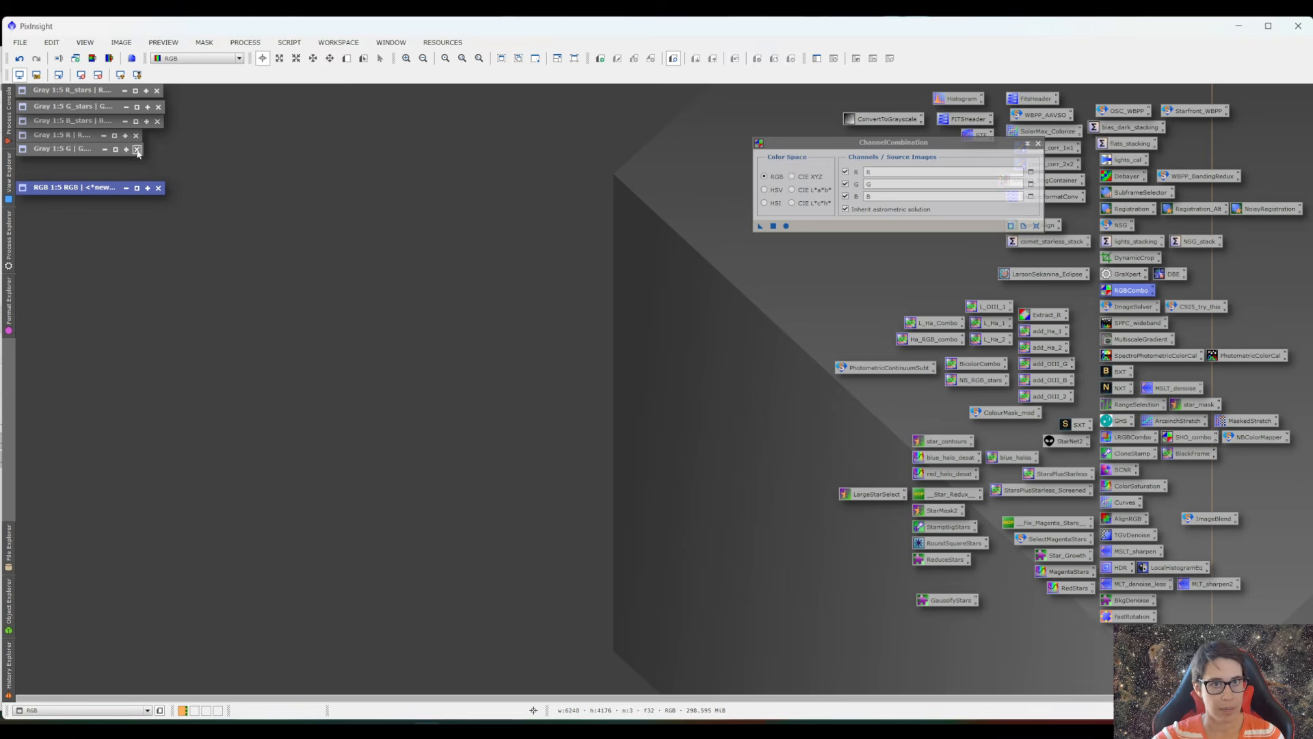
left_click(137, 149)
left_click(136, 136)
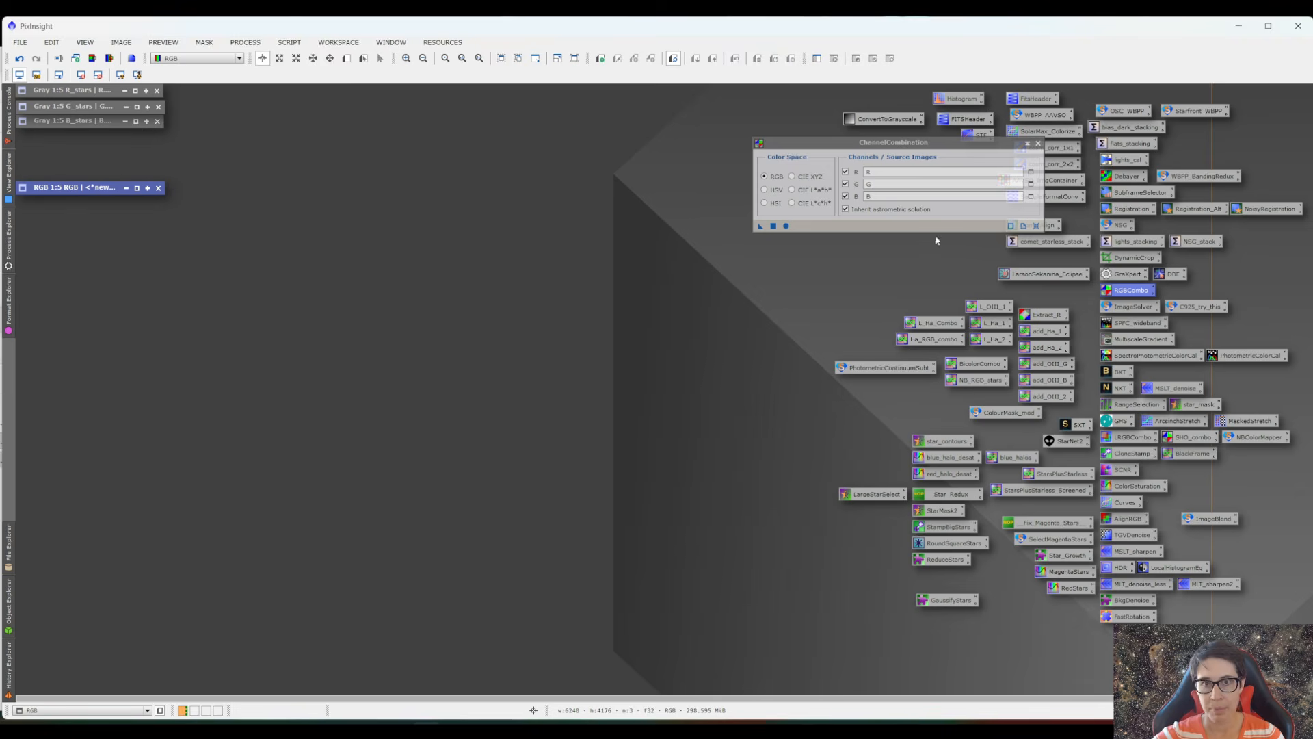
- Set the ChannelCombination source images to R_stars, G_stars and B_stars for the red, green and blue channels
left_click(1031, 173)
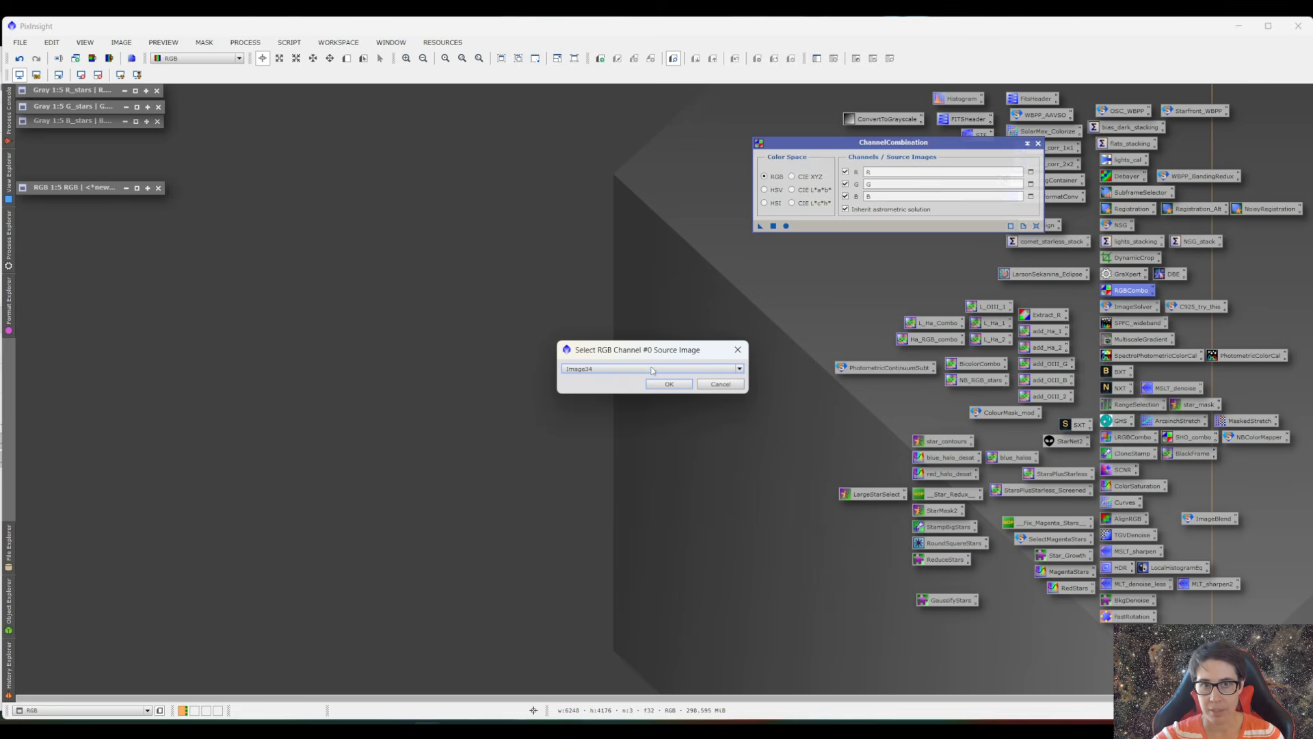
left_click(652, 370)
left_click(649, 408)
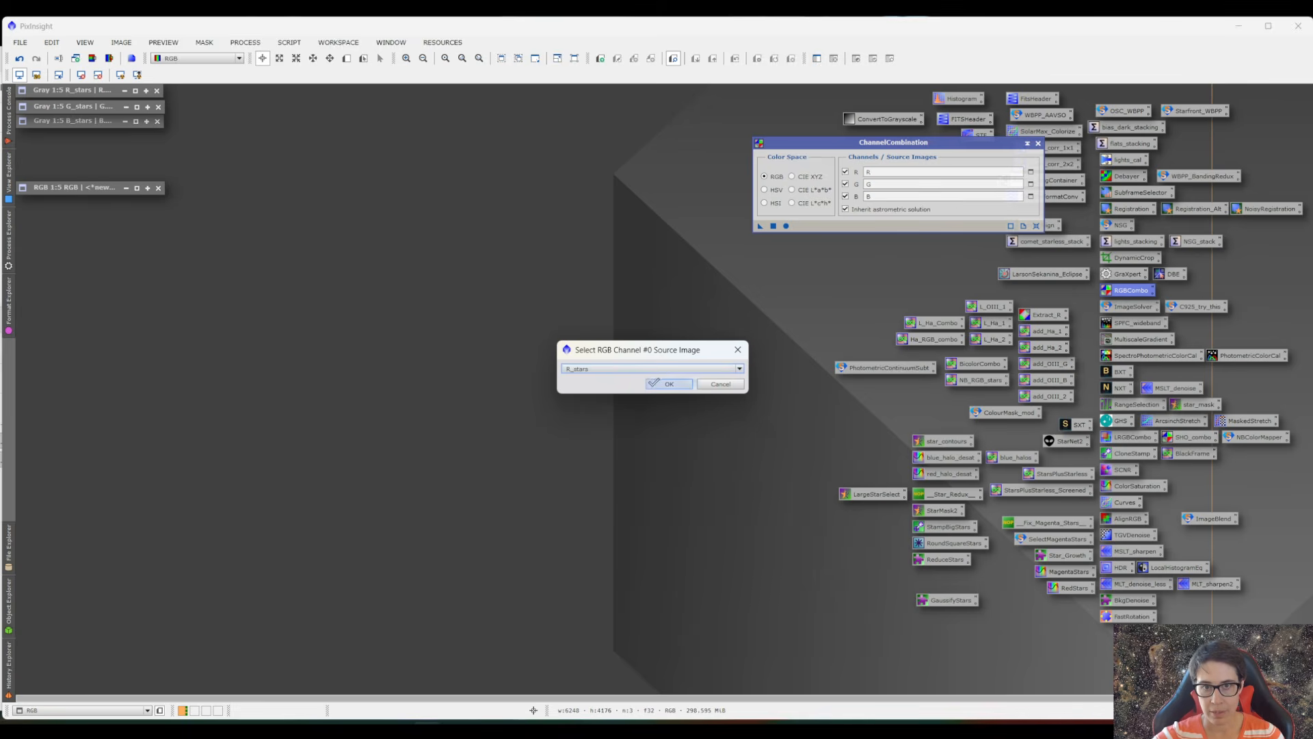
left_click(663, 383)
left_click(1031, 185)
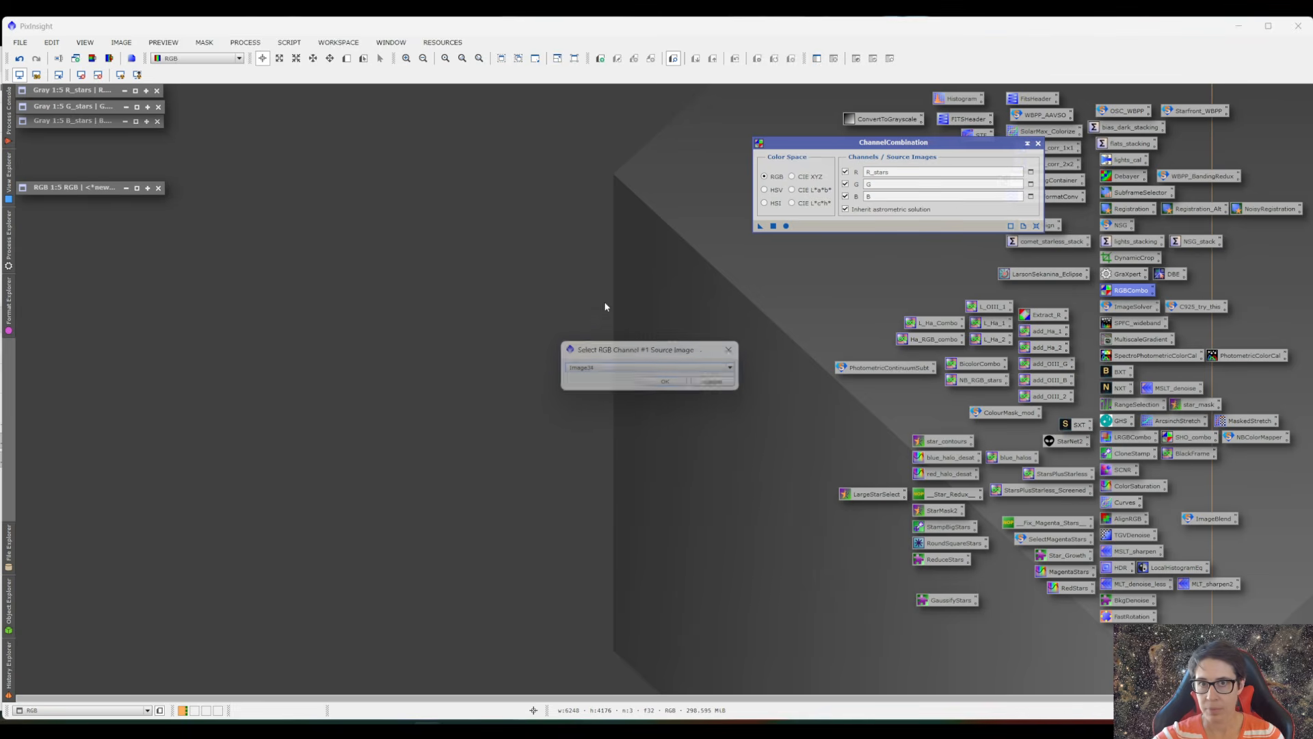
left_click(613, 368)
left_click(605, 400)
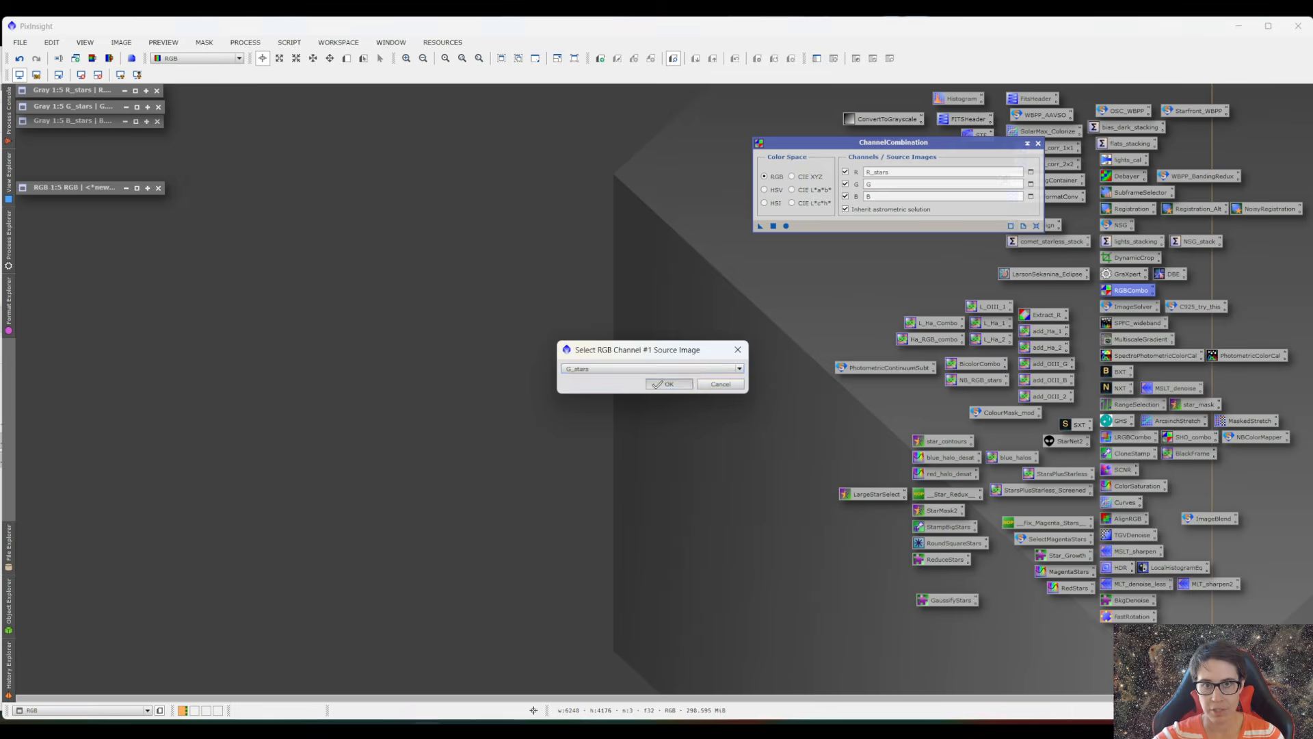
left_click(660, 384)
left_click(1031, 197)
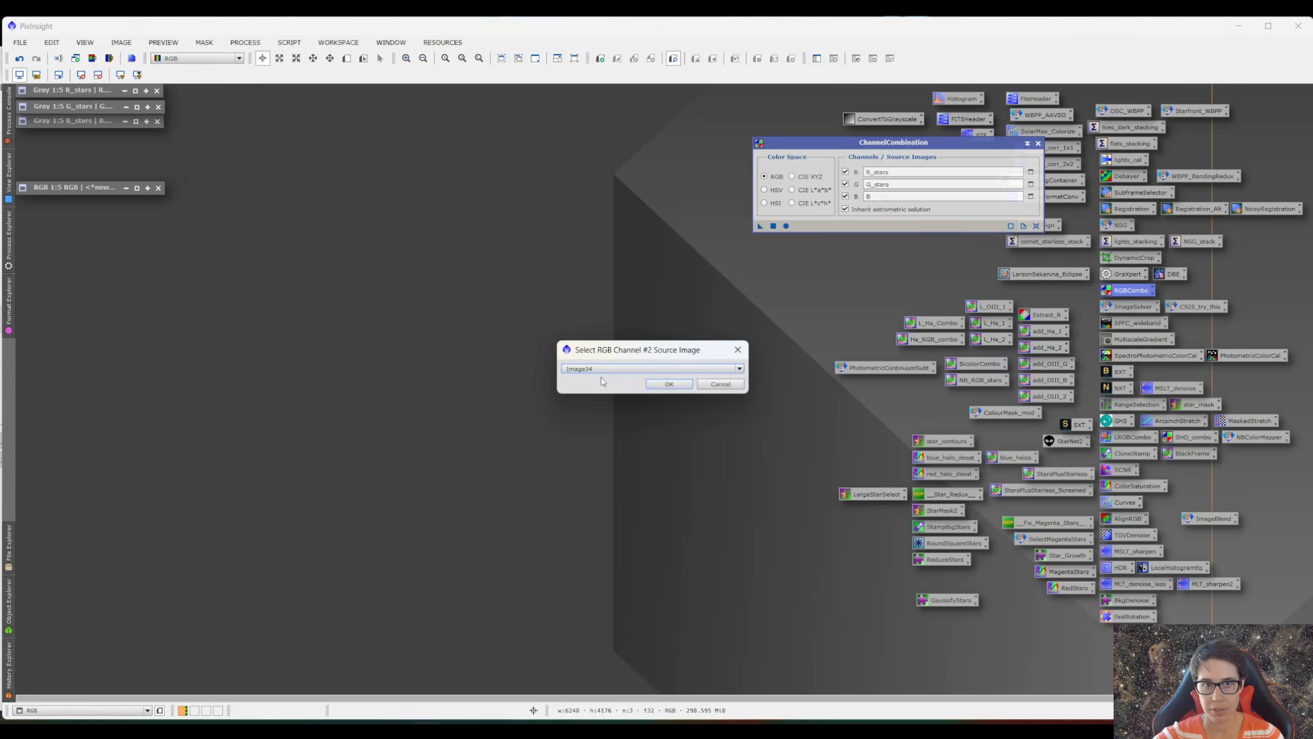
left_click(602, 368)
left_click(605, 389)
left_click(669, 384)
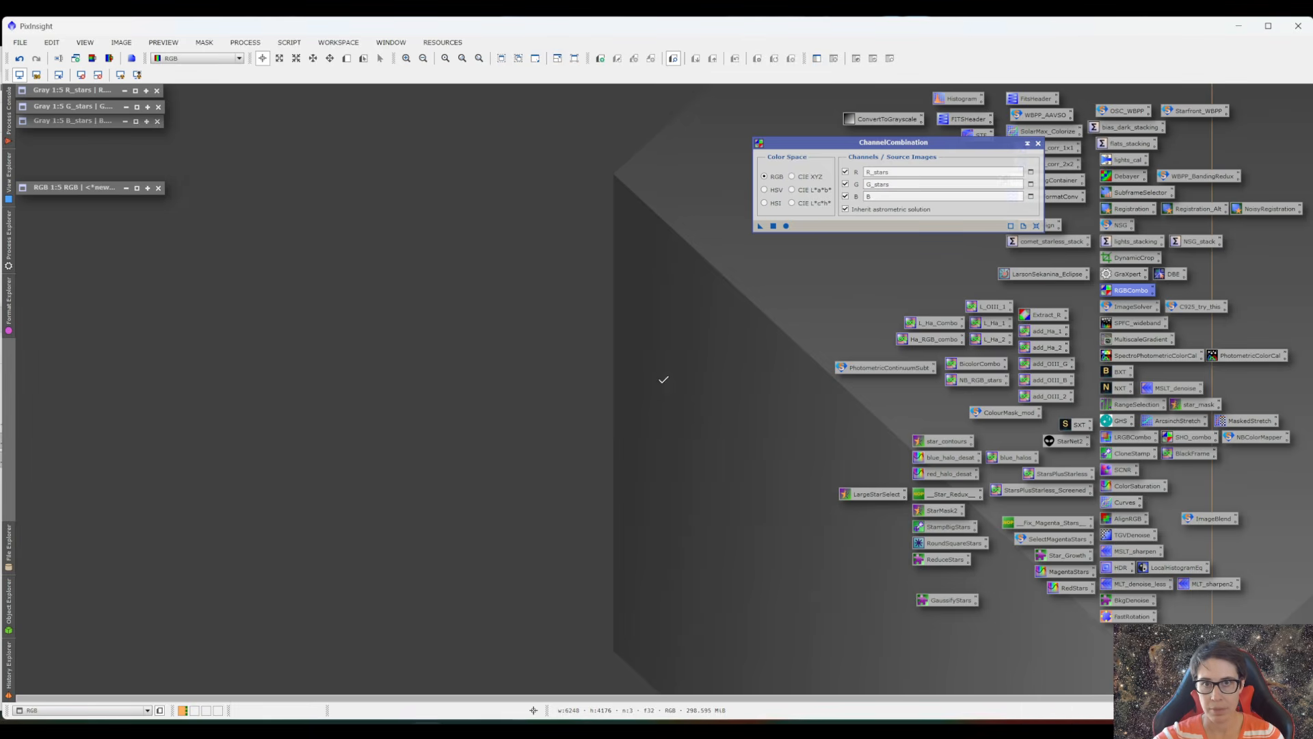
- Run ChannelCombination on the star stacks, close it, and move the new RGB star image fully into view
left_click(786, 226)
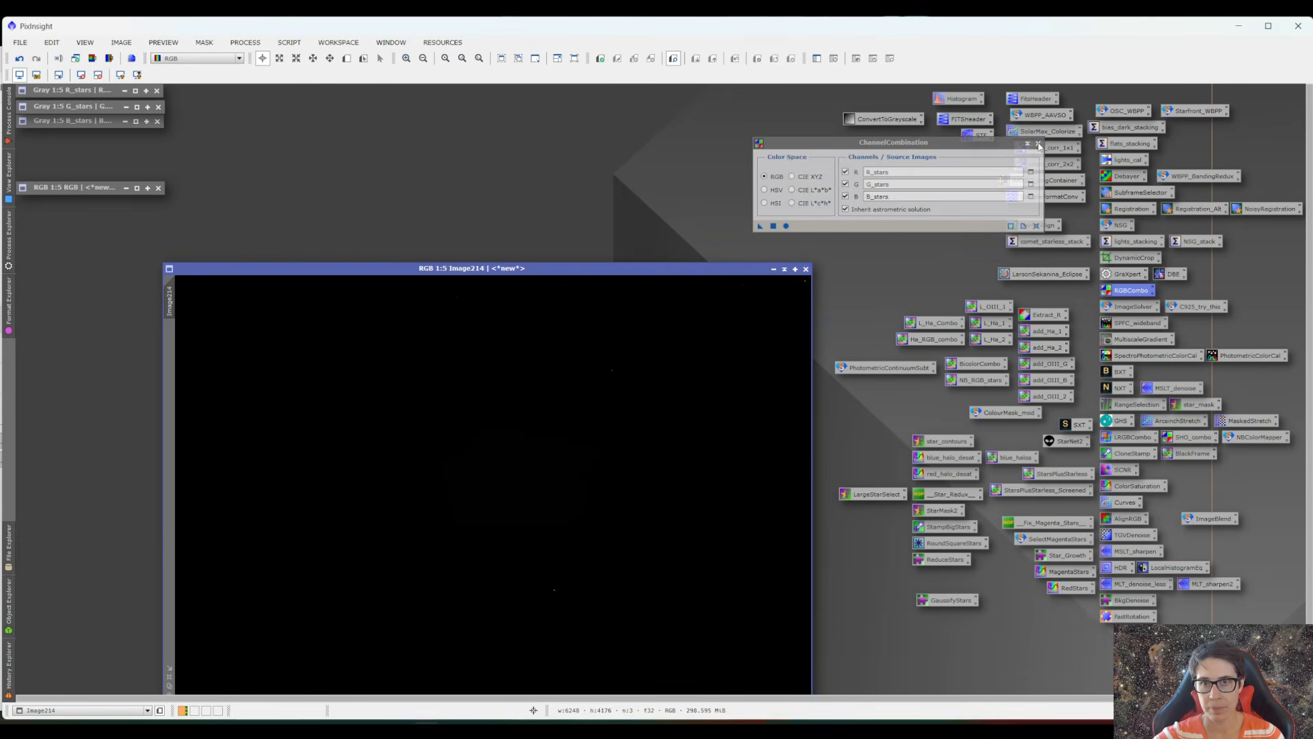
left_click(1039, 143)
left_click_drag(510, 267, 531, 182)
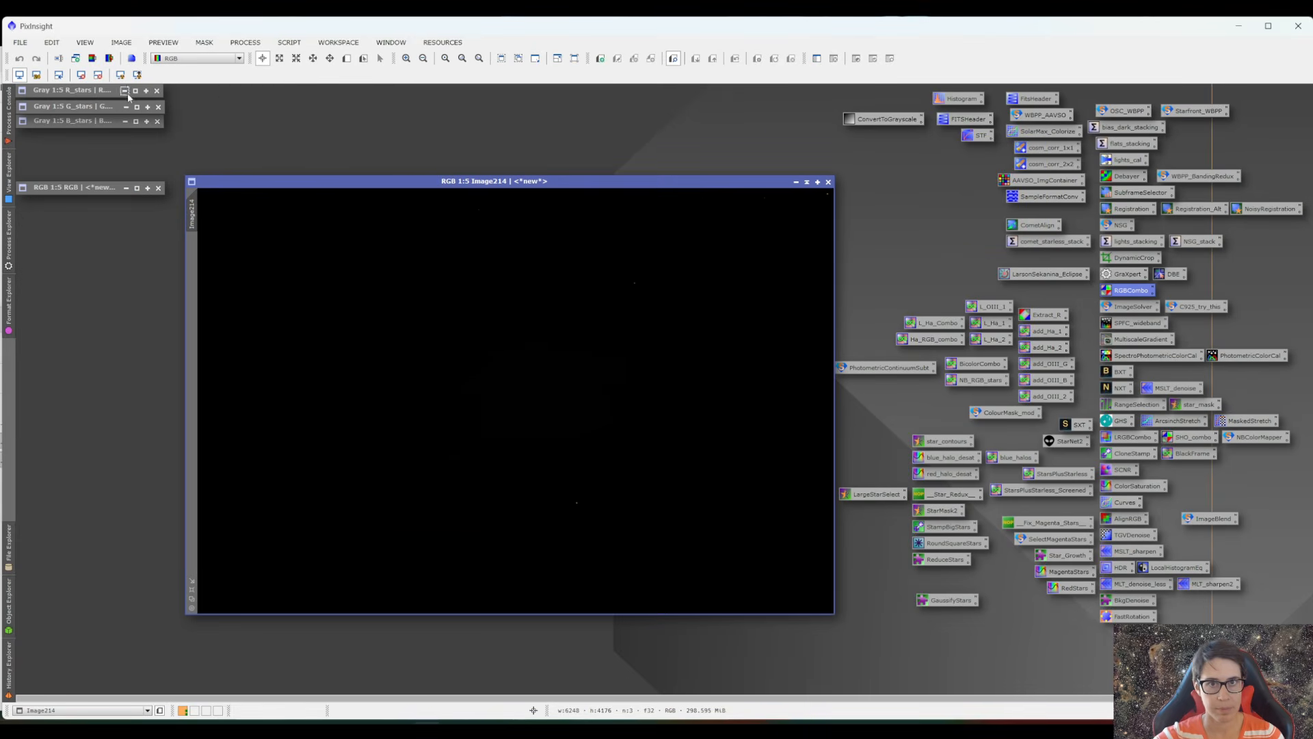
- Auto-stretch the display of the new colour star image and rename its identifier to RGB_stars
key("ctrl+a")
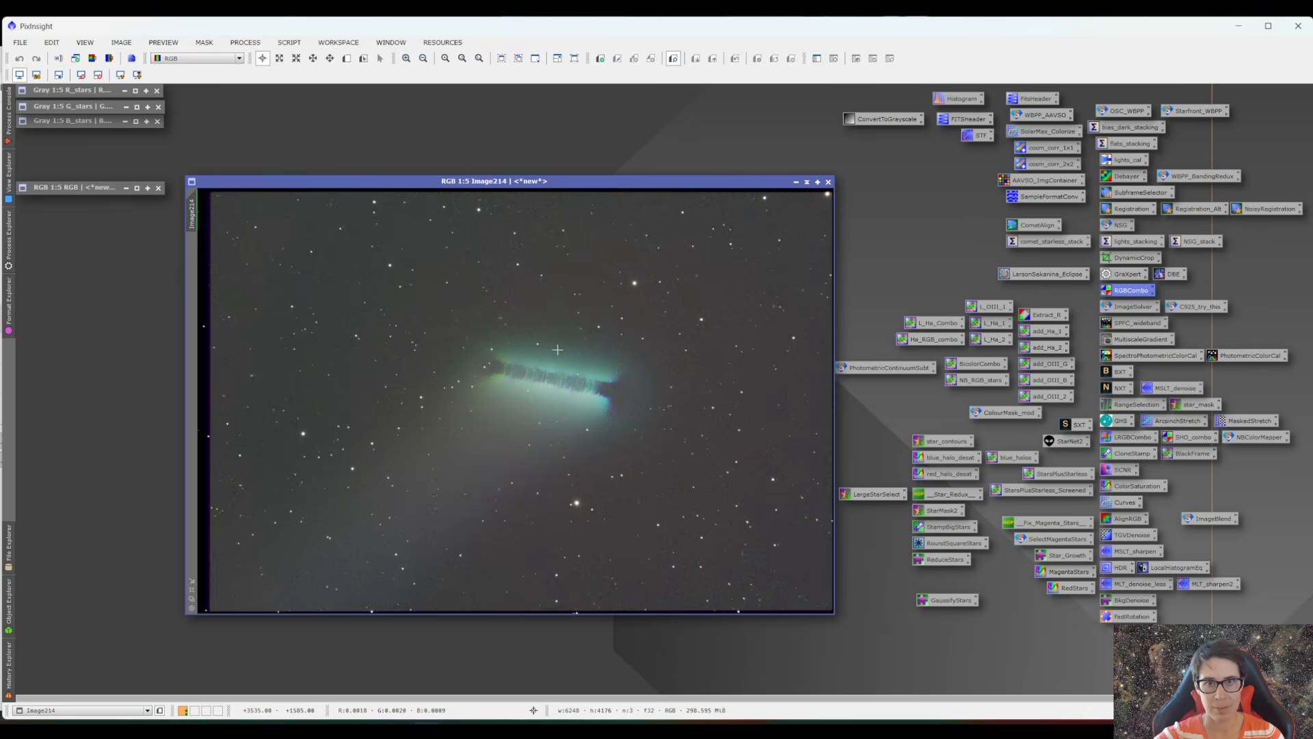
right_click(191, 212)
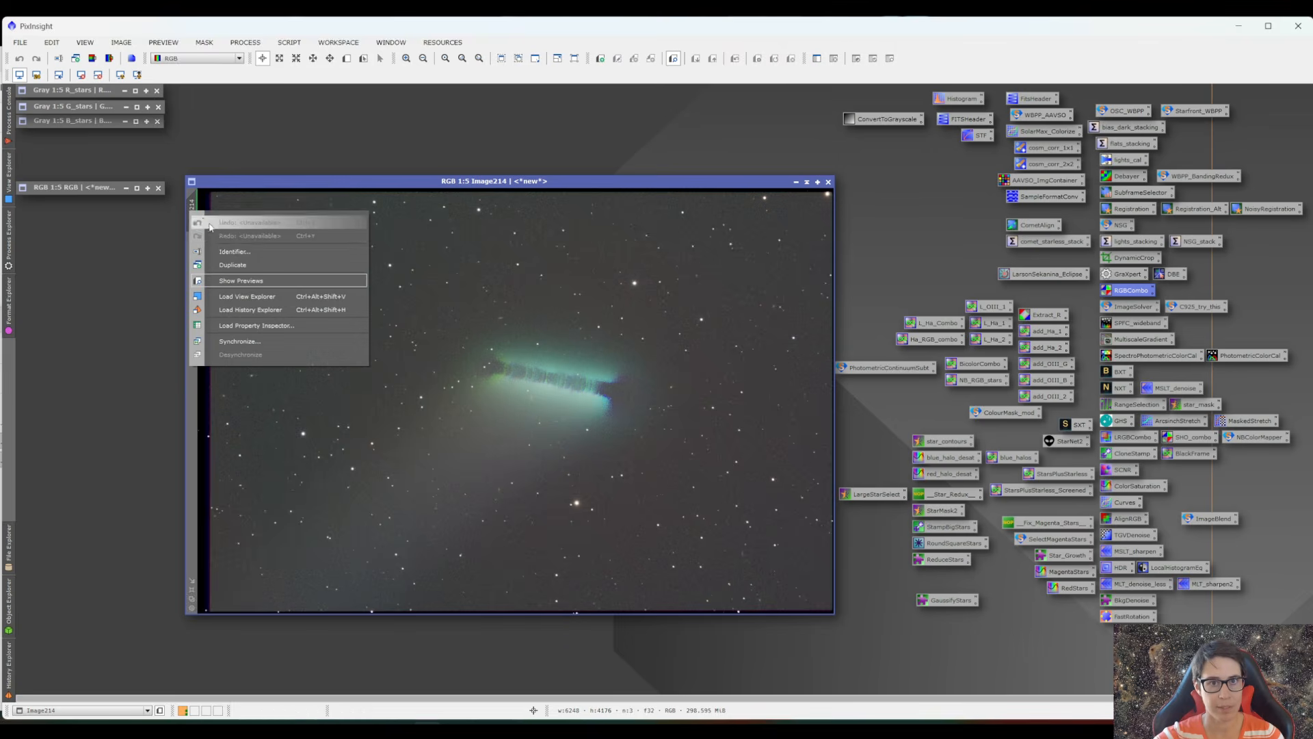
left_click(223, 251)
type("RGB_")
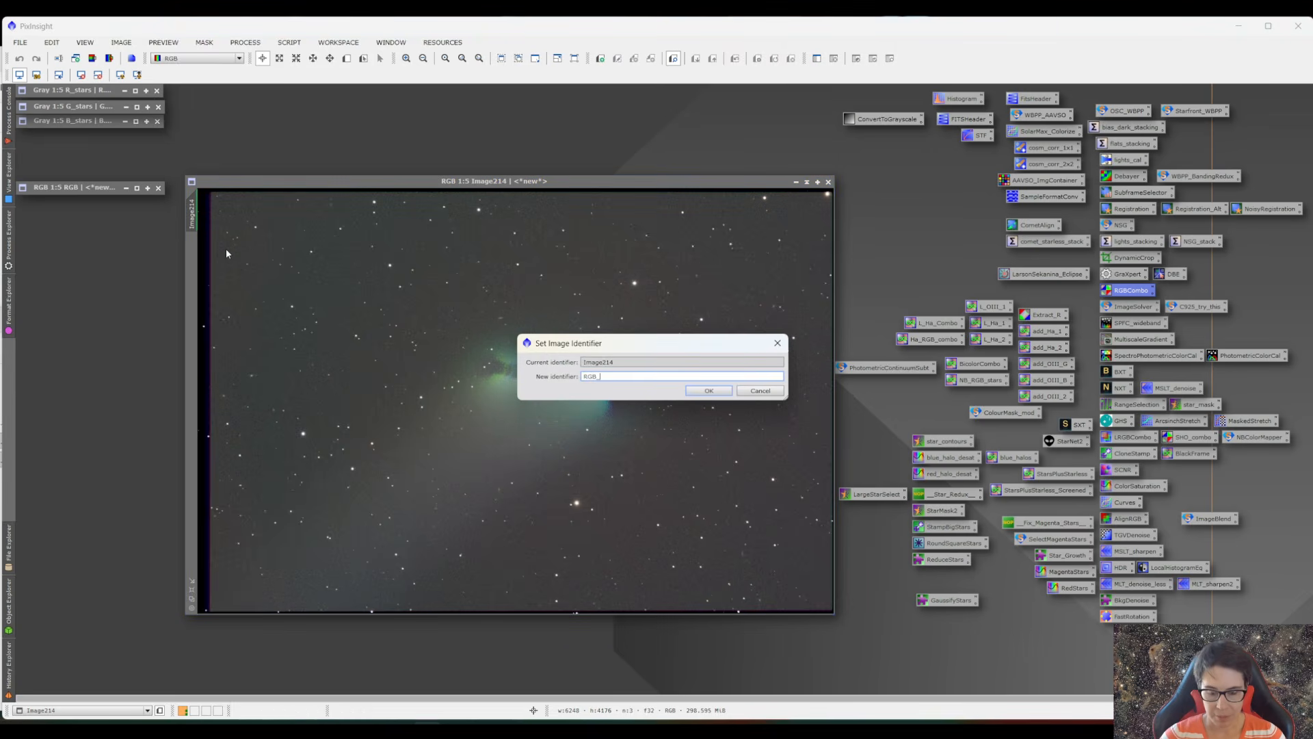
type("stars")
key("Return")
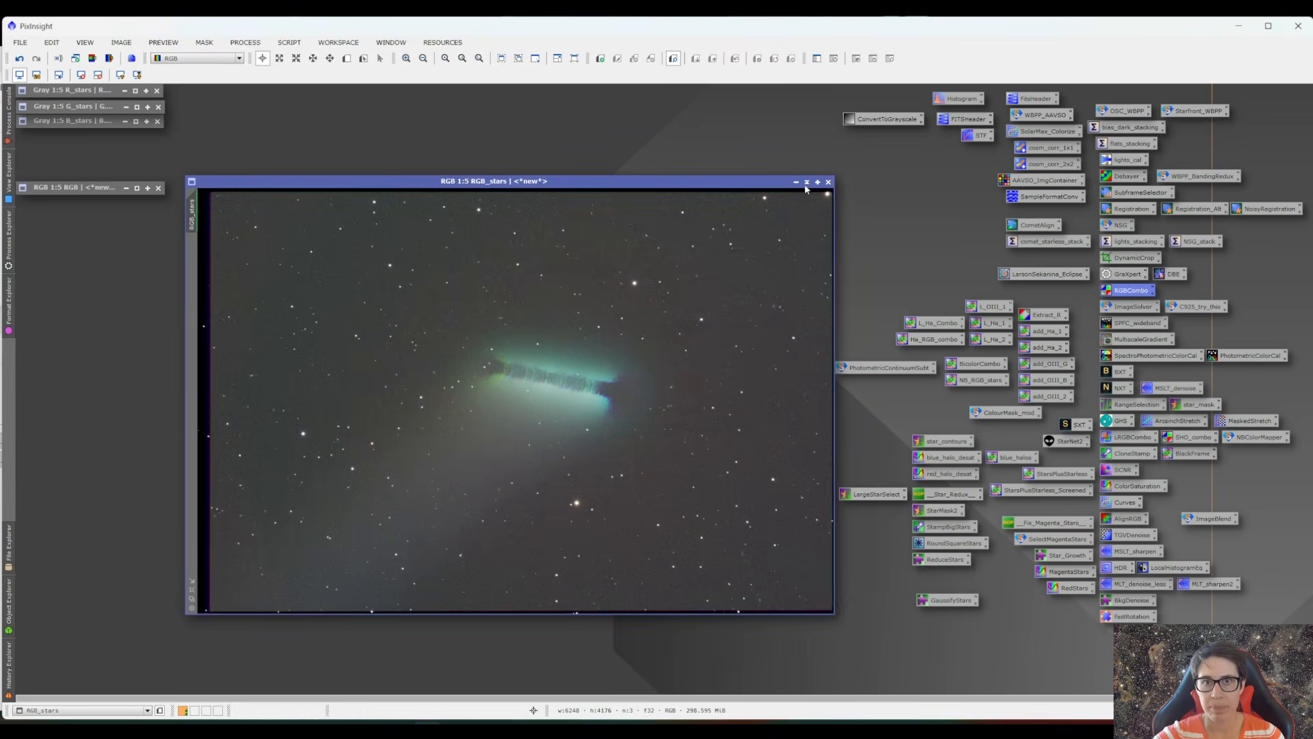
- Collapse the RGB_stars window and park it directly below the collapsed RGB image
left_click(807, 183)
left_click_drag(489, 401, 82, 208)
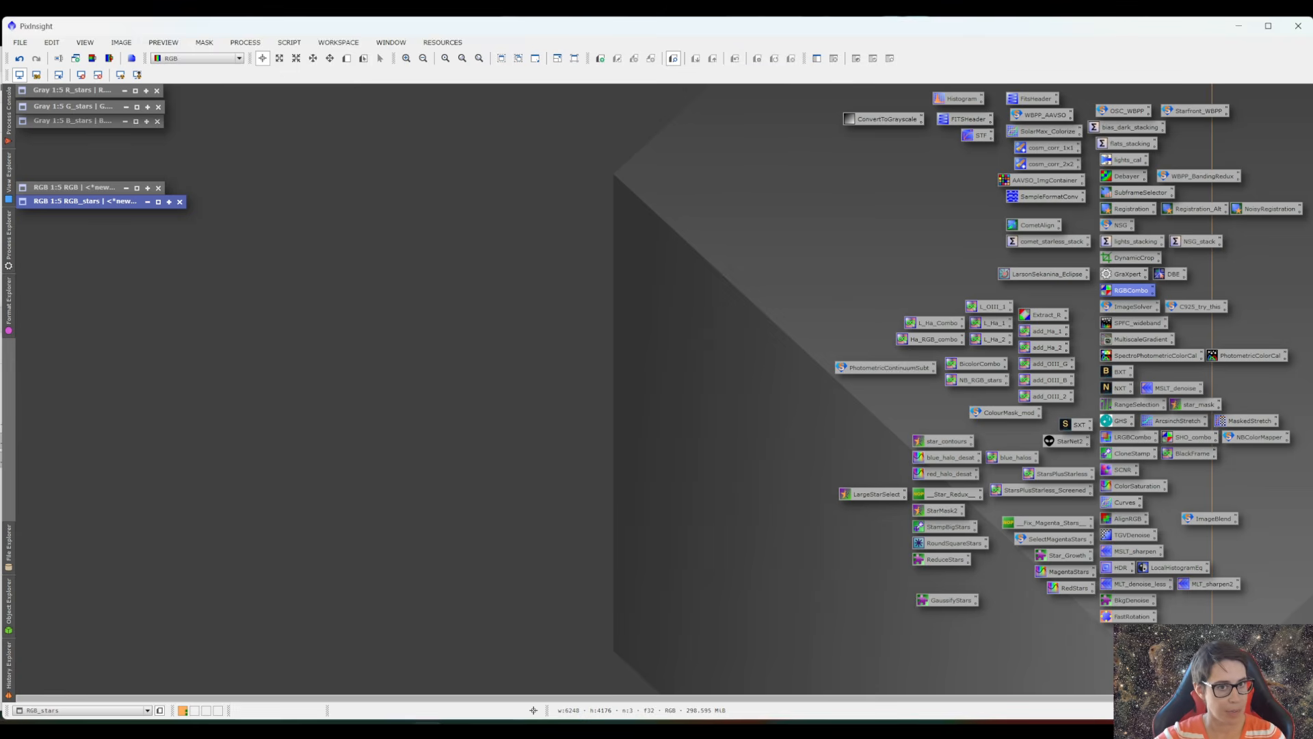
- Switch to File Explorer and look through the "2 stars registered" and "6 comet stacked" folders in the comet's PixInsight folder
key("alt+Tab")
left_click_drag(87, 324, 724, 211)
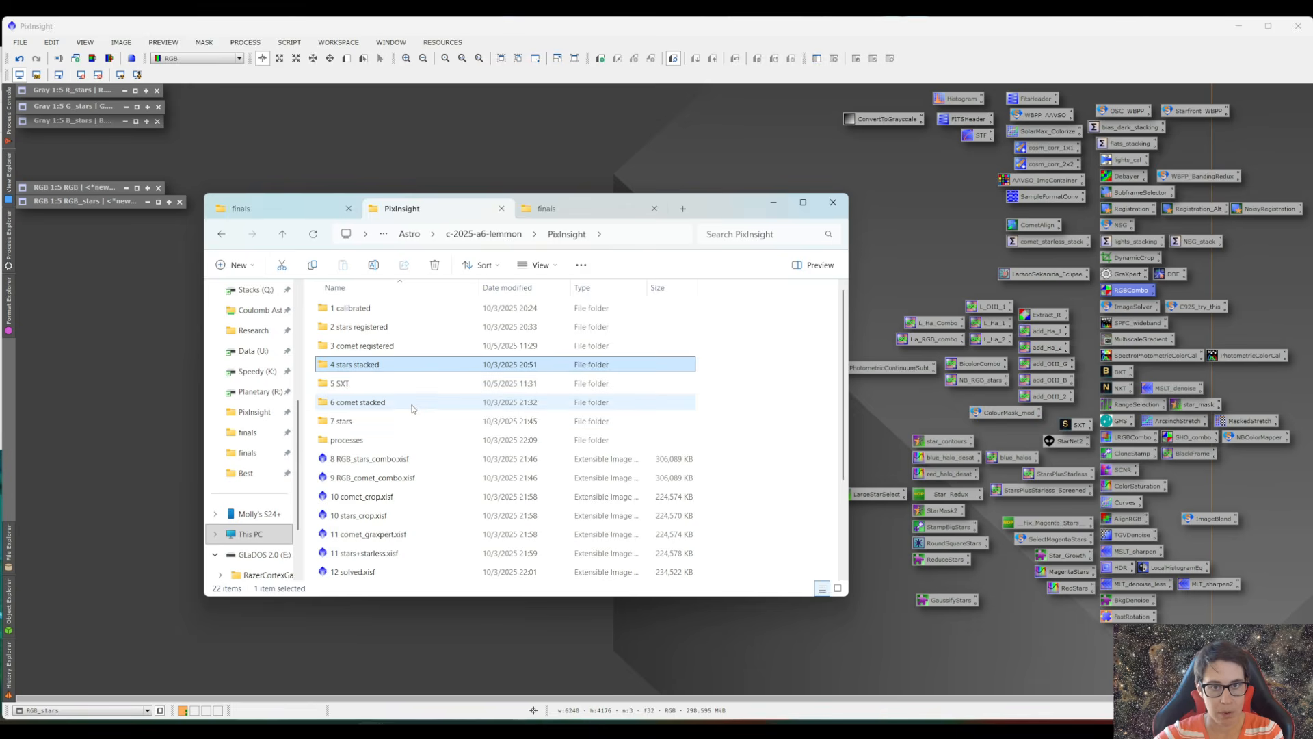
left_click(411, 328)
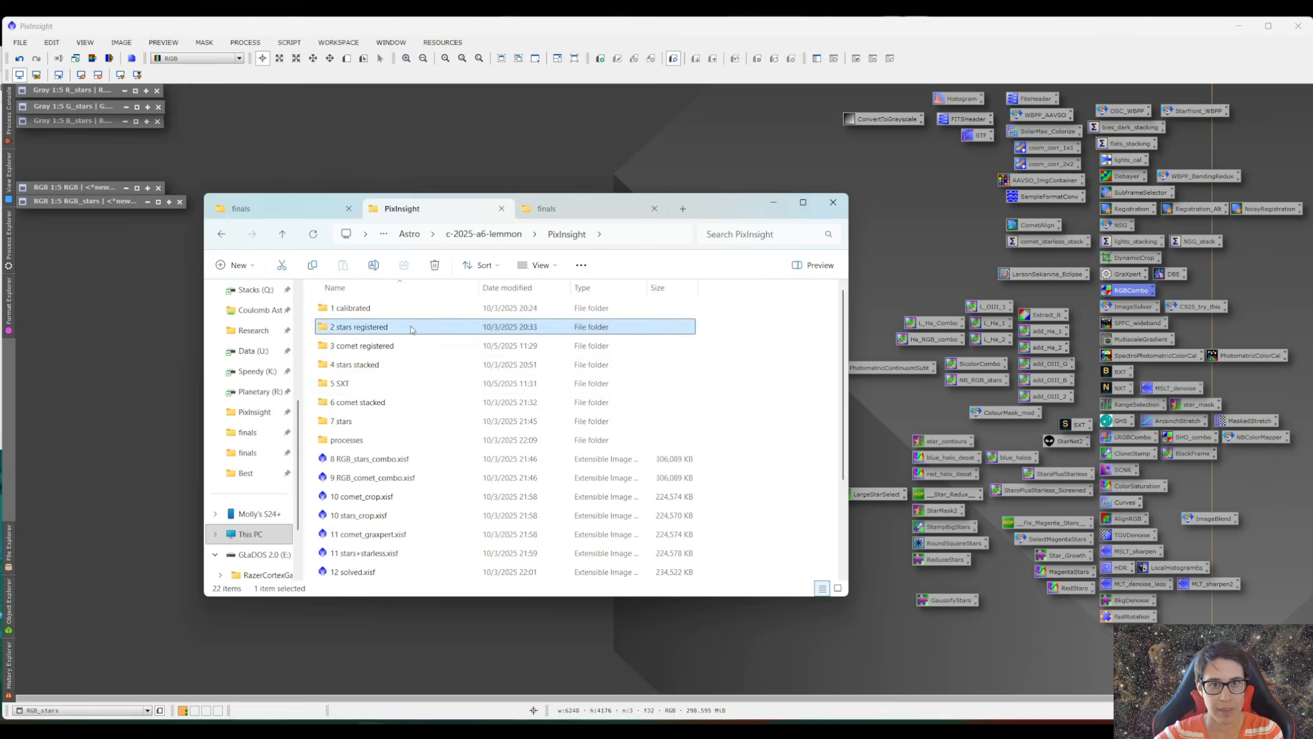
double_click(411, 328)
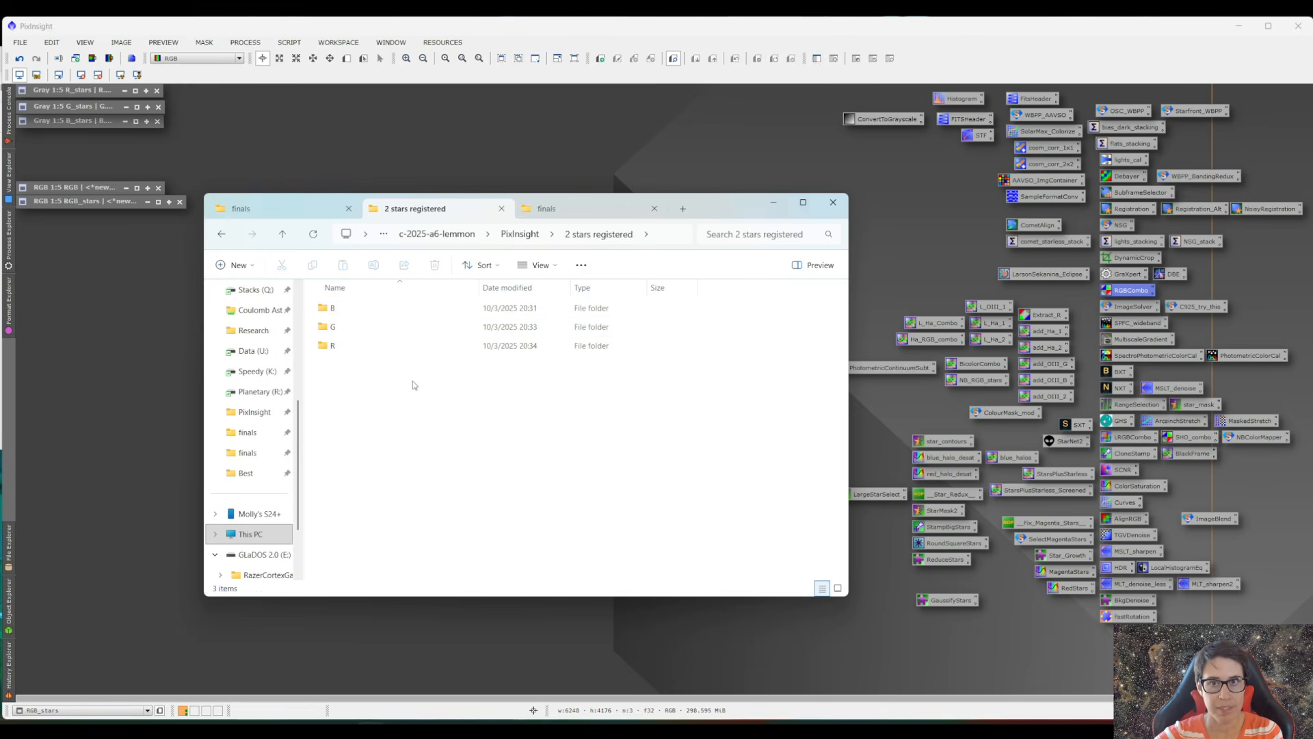
key("alt+Left")
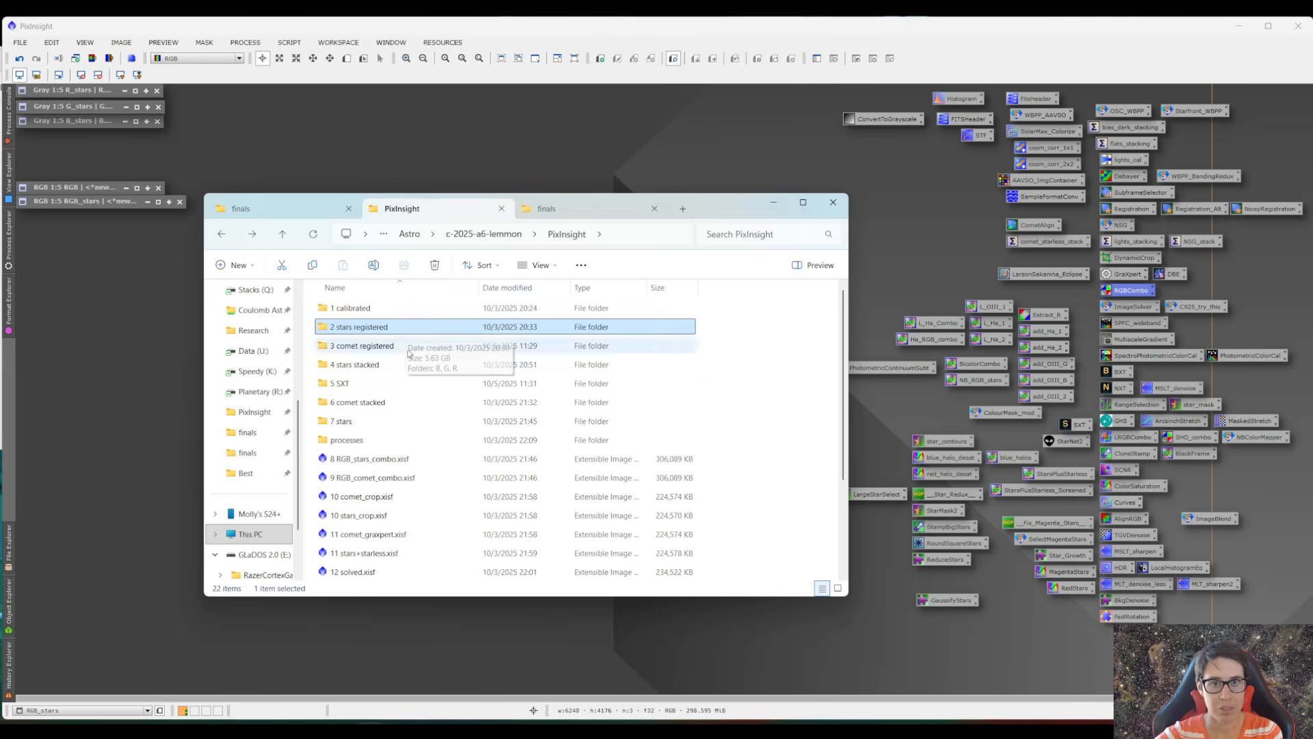
double_click(403, 404)
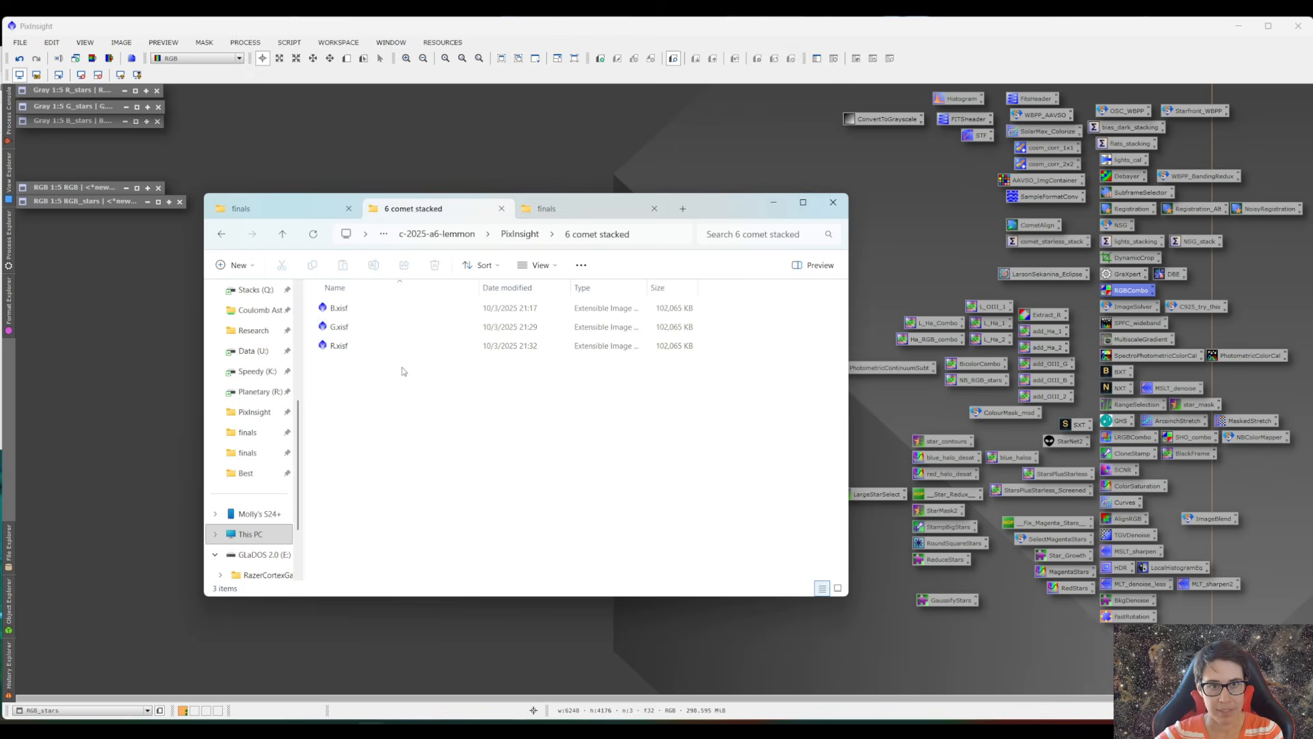
key("alt+Left")
- Look through the "7 stars" and "4 stars stacked" folders, and minimize File Explorer to return to PixInsight
left_click(393, 424)
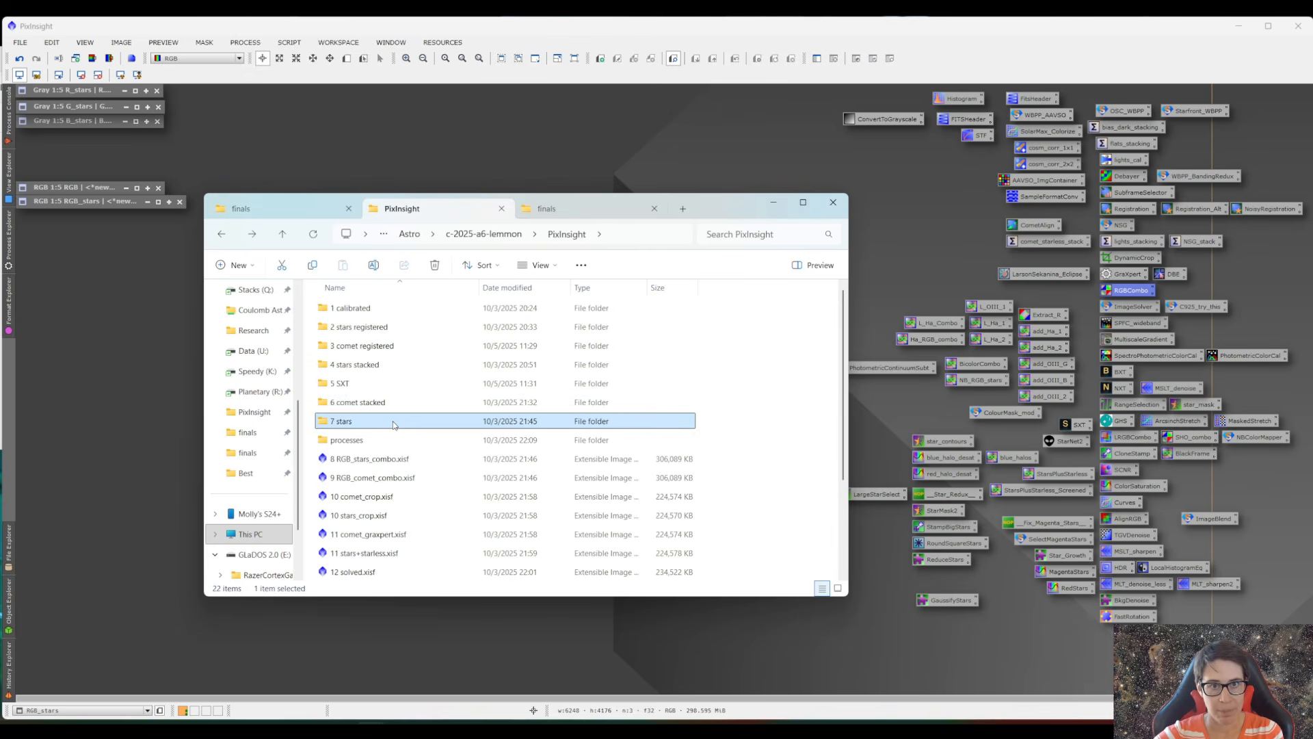
double_click(394, 422)
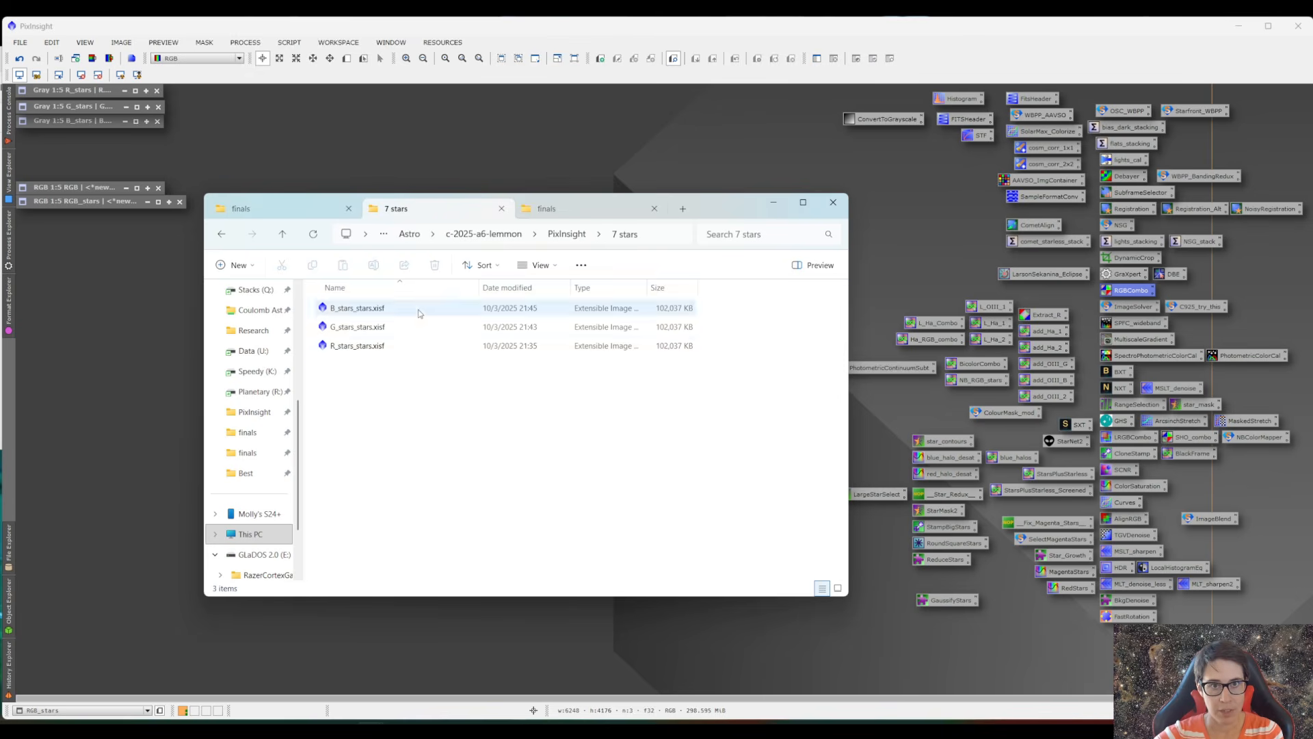
key("alt+Left")
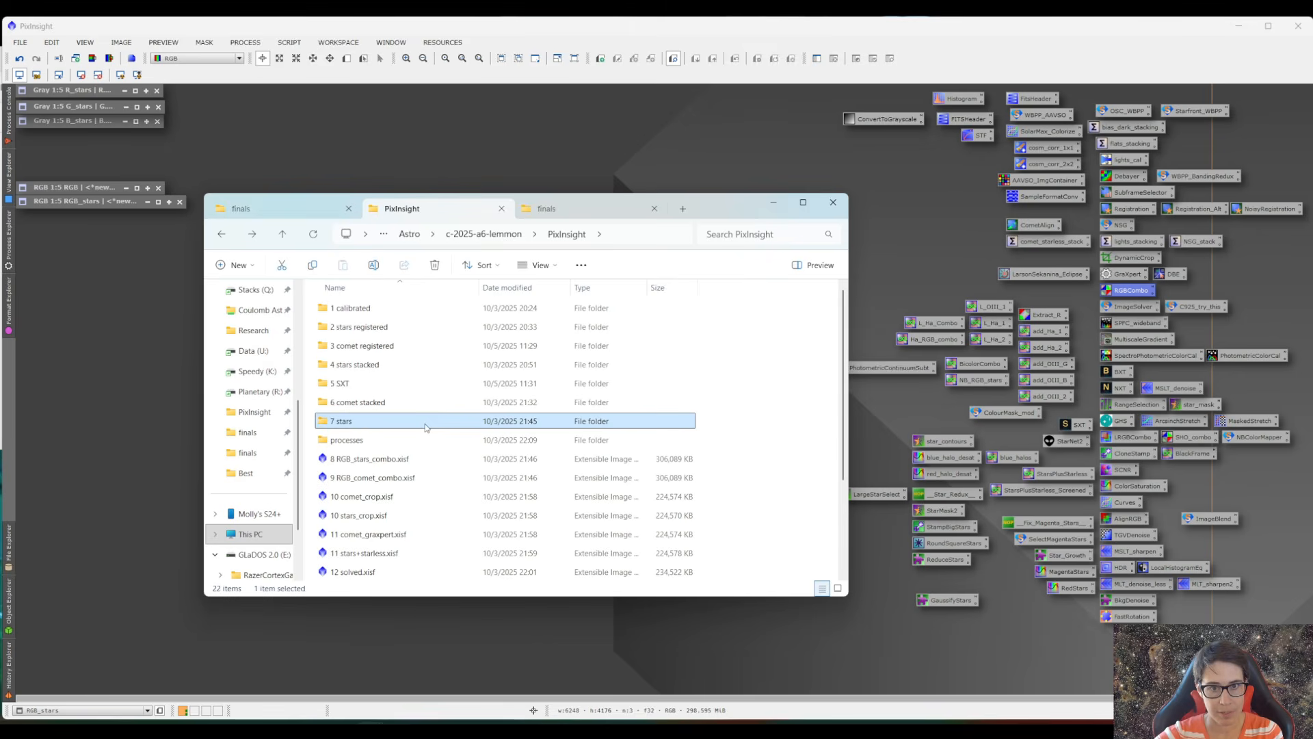
double_click(410, 364)
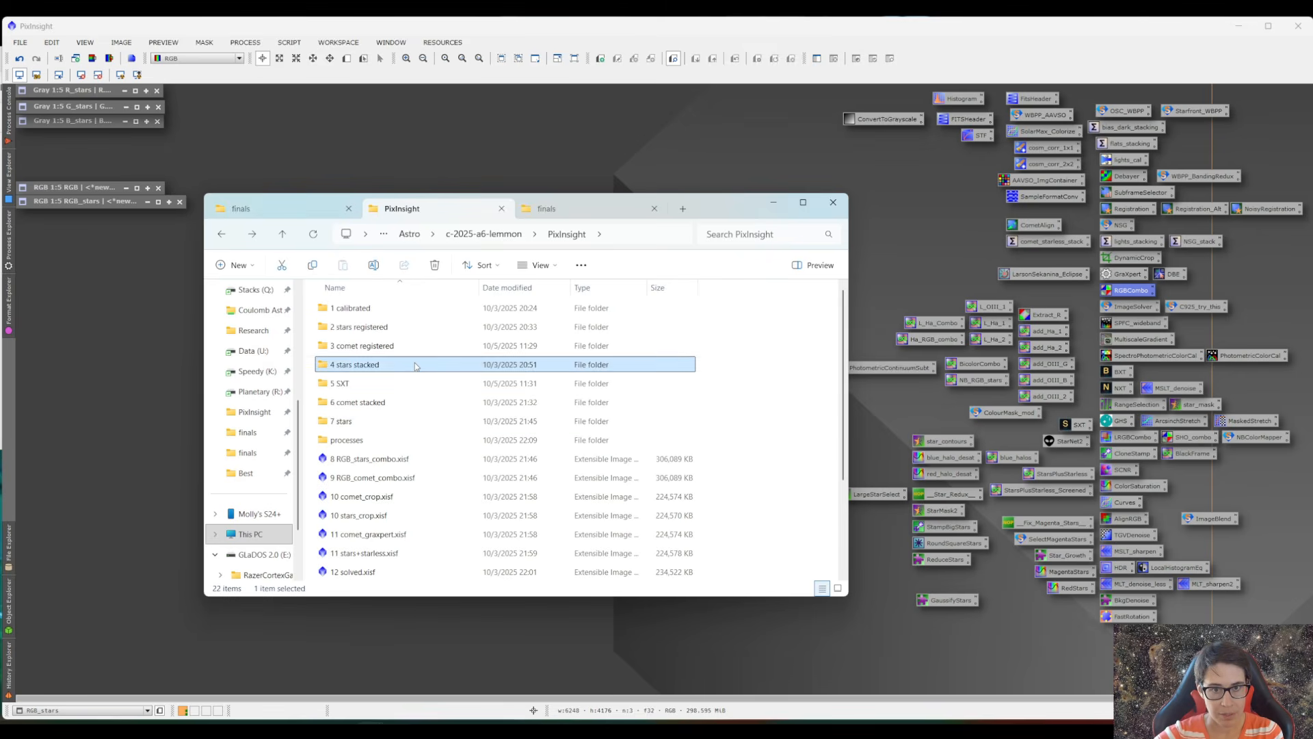
key("alt+Left")
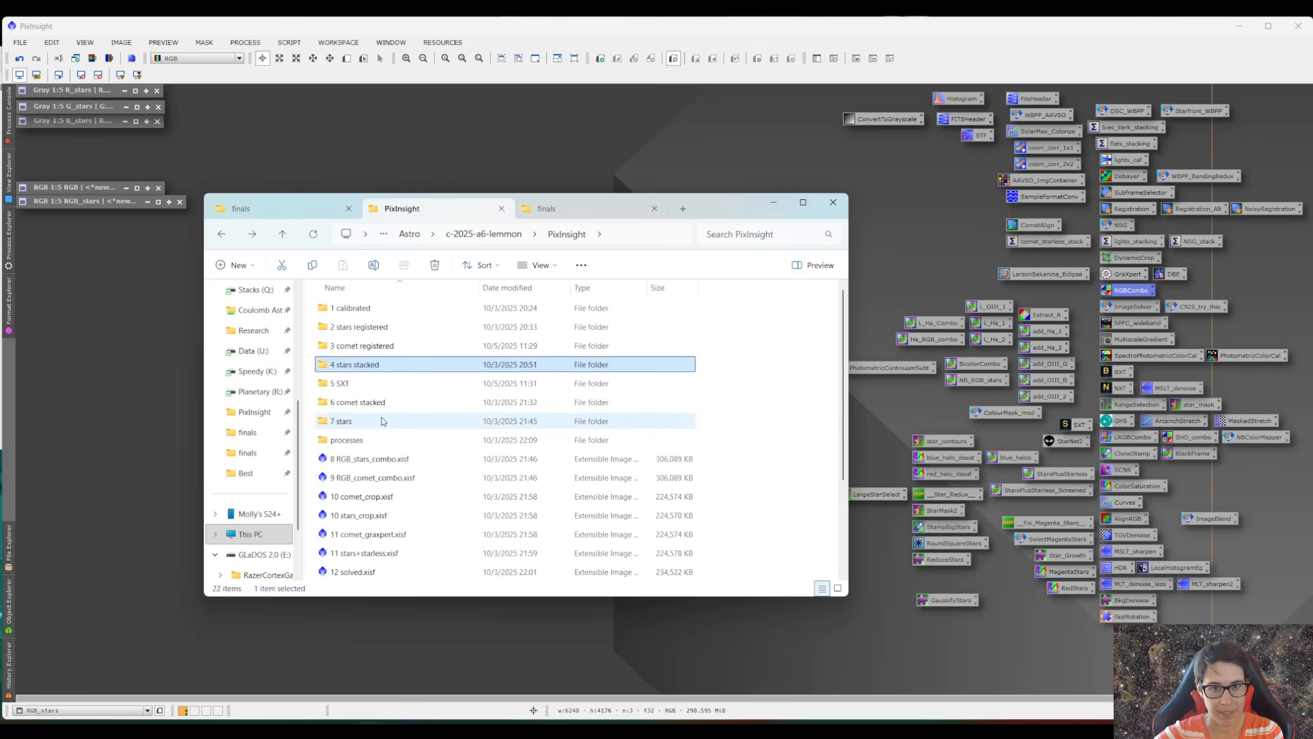
double_click(382, 423)
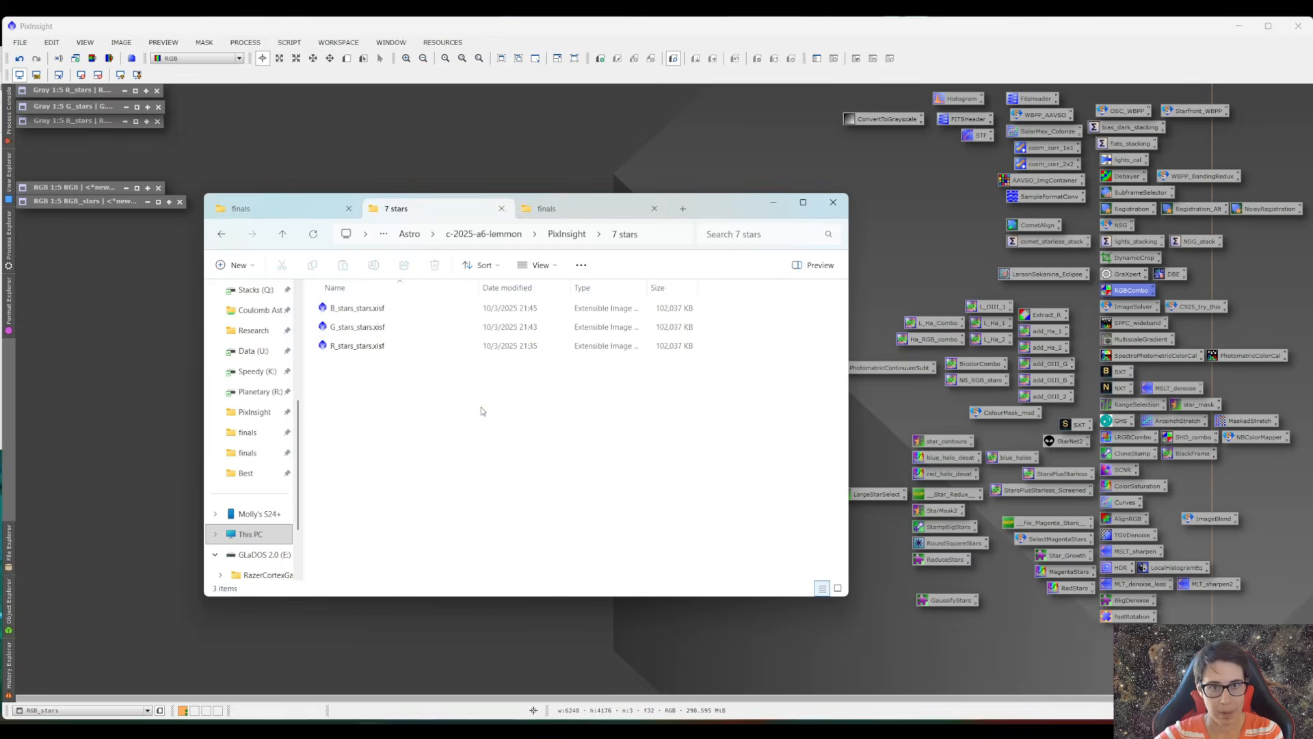
key("alt+Left")
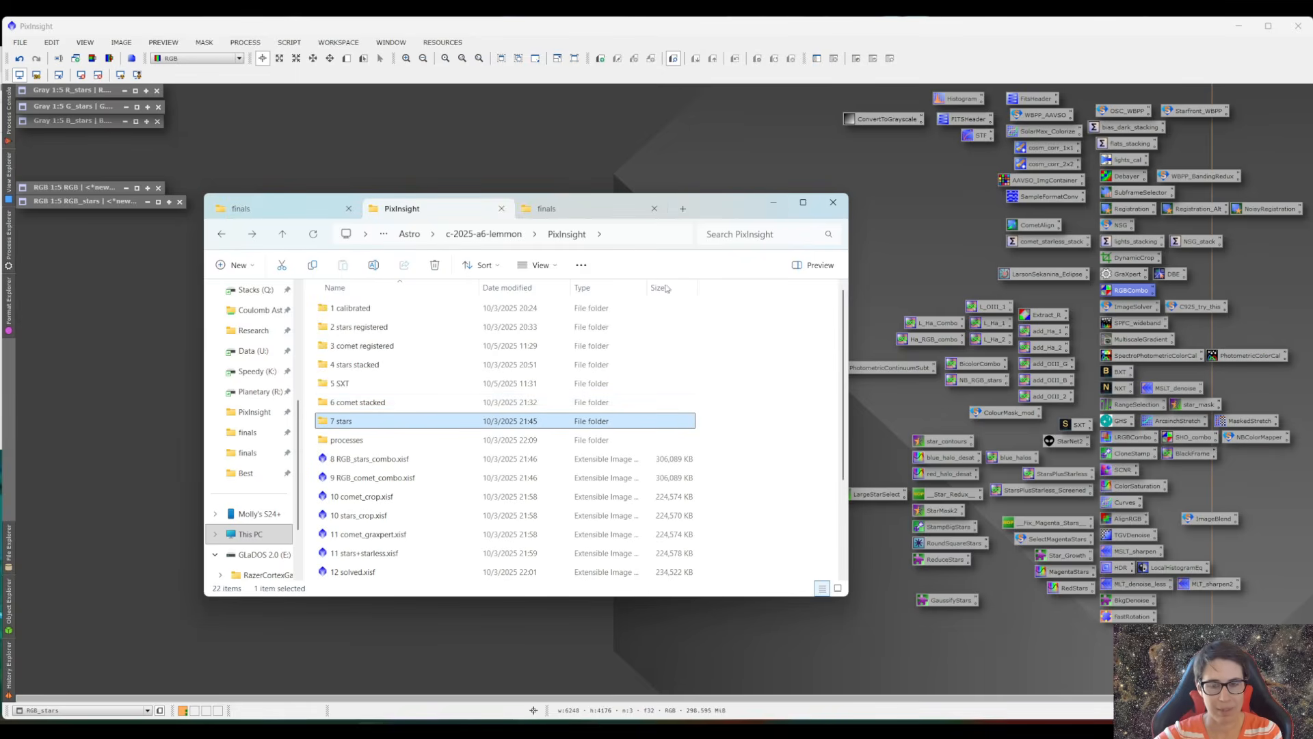
left_click(775, 203)
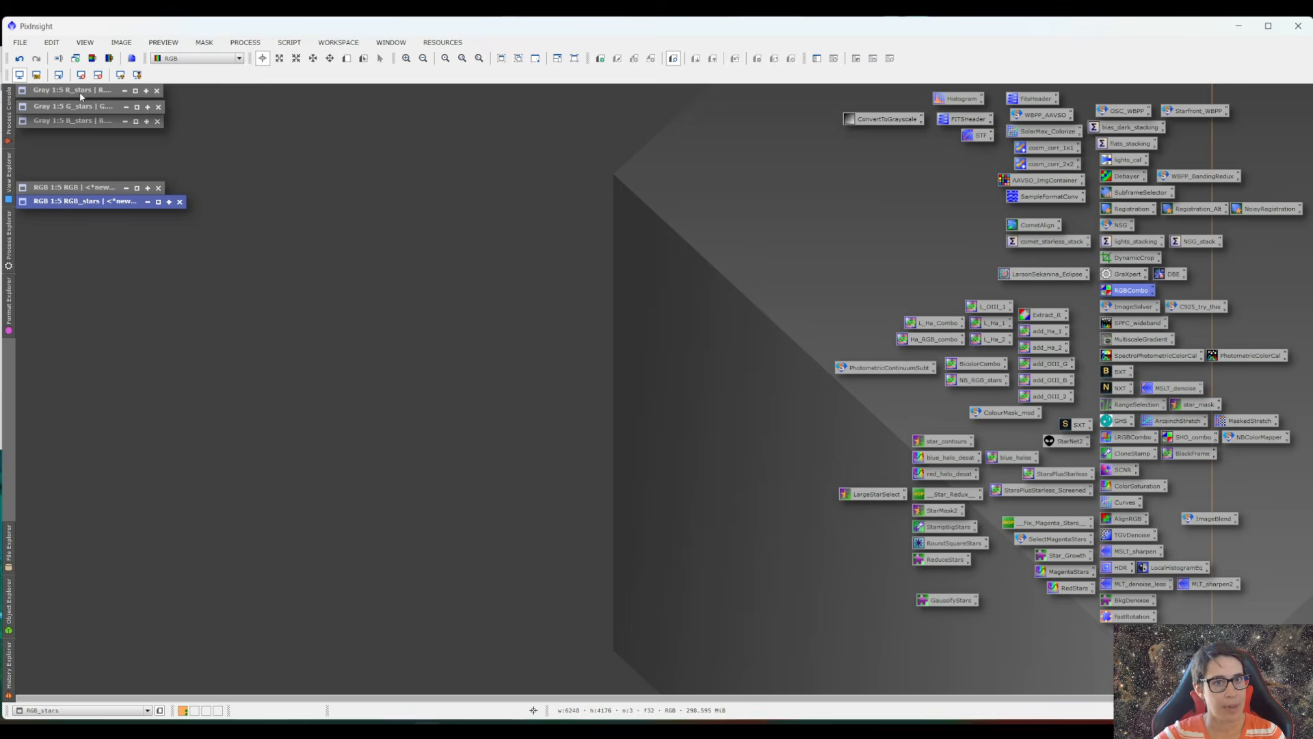
- Close the single-channel star stacks G_stars, R_stars and B_stars
left_click(158, 107)
left_click(157, 90)
left_click(157, 122)
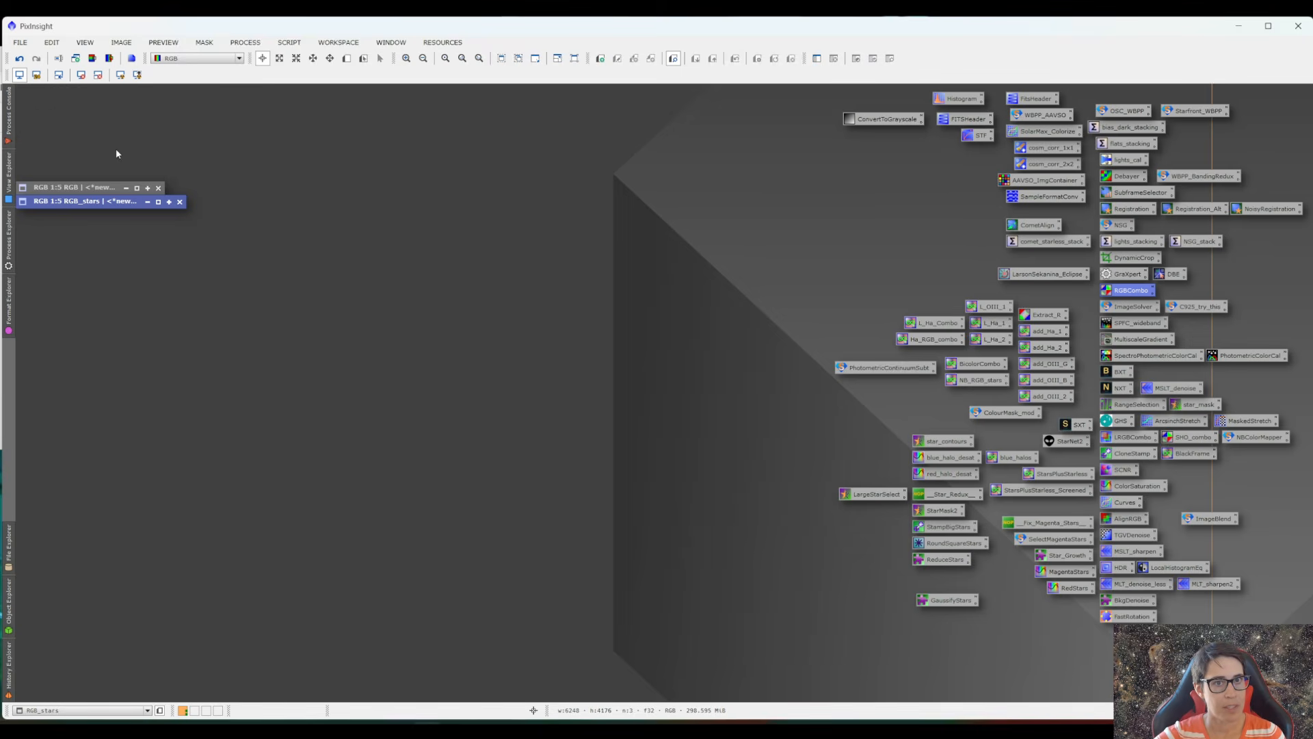
- Reopen the RGB_stars window and run StarXTerminator on it with Generate Star Image on and Unscreen Stars off
double_click(76, 201)
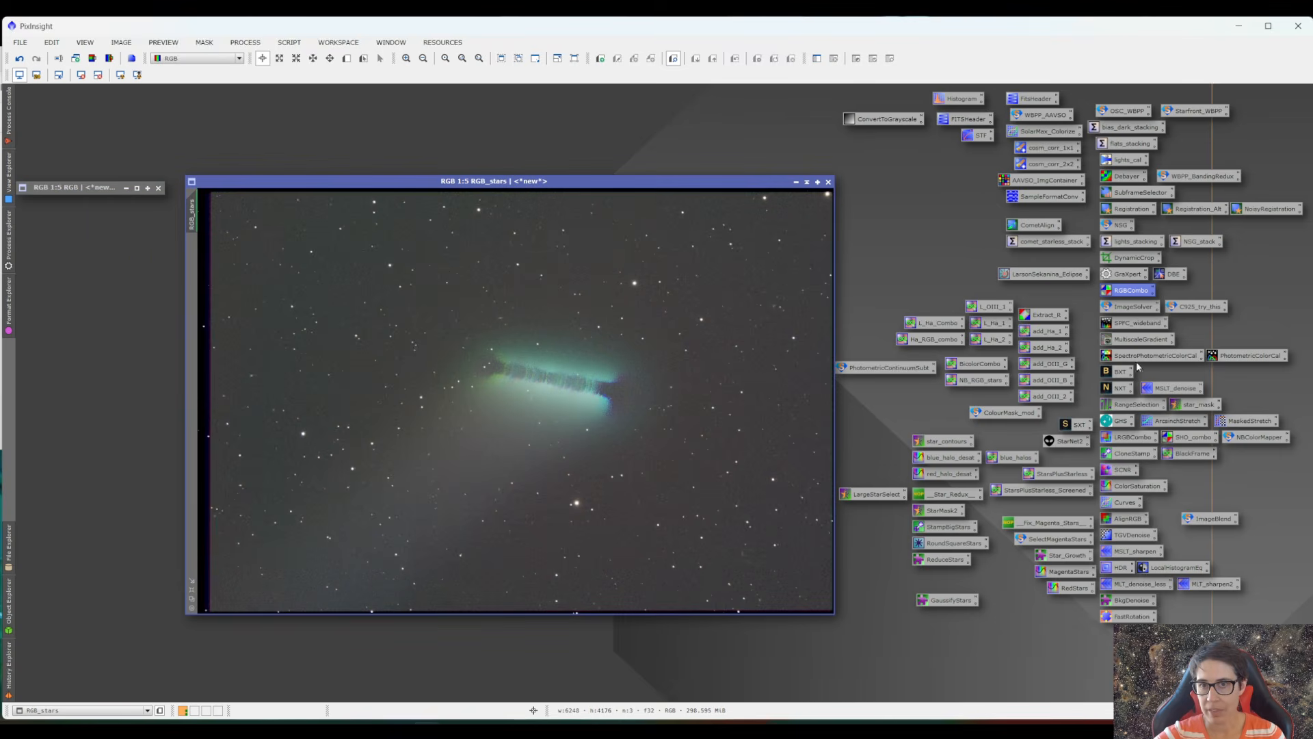
double_click(1077, 426)
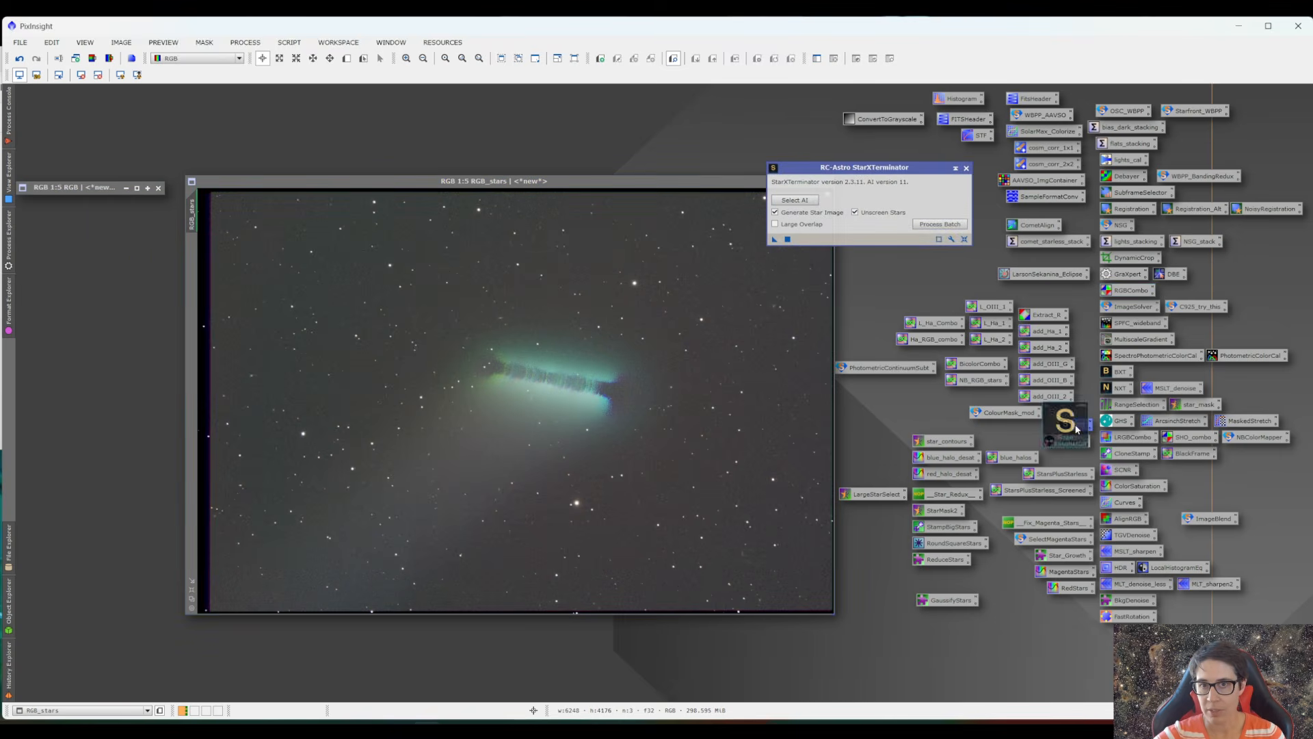
left_click(855, 213)
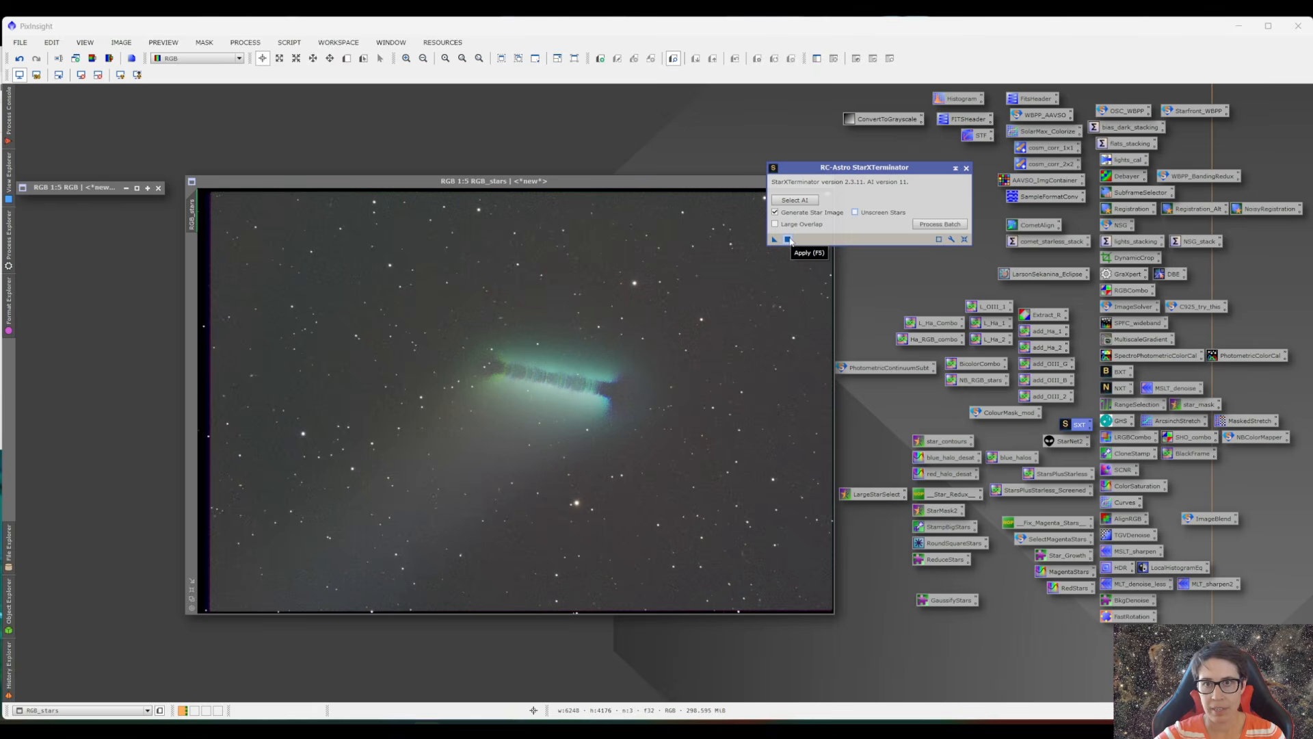
left_click(788, 239)
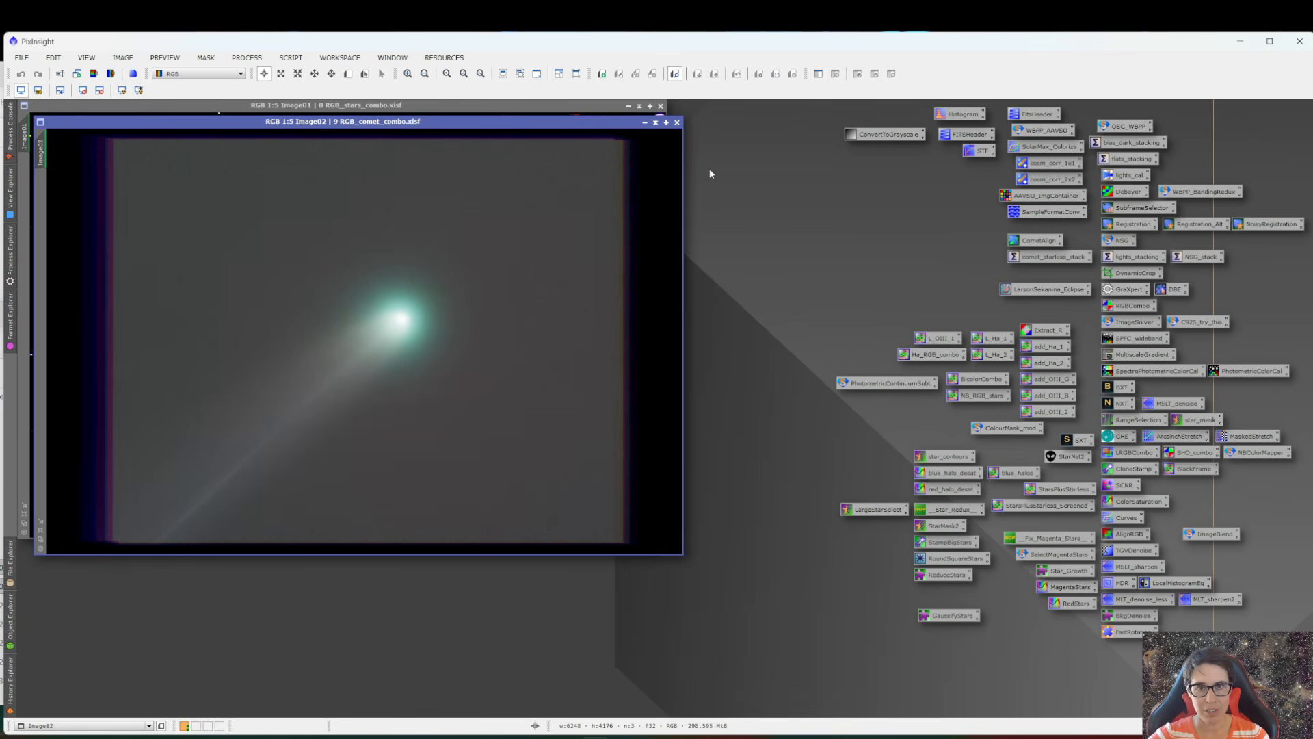
- Collapse the 9 RGB_comet_combo window and inspect the star colours in 8 RGB_stars_combo up close
left_click(656, 123)
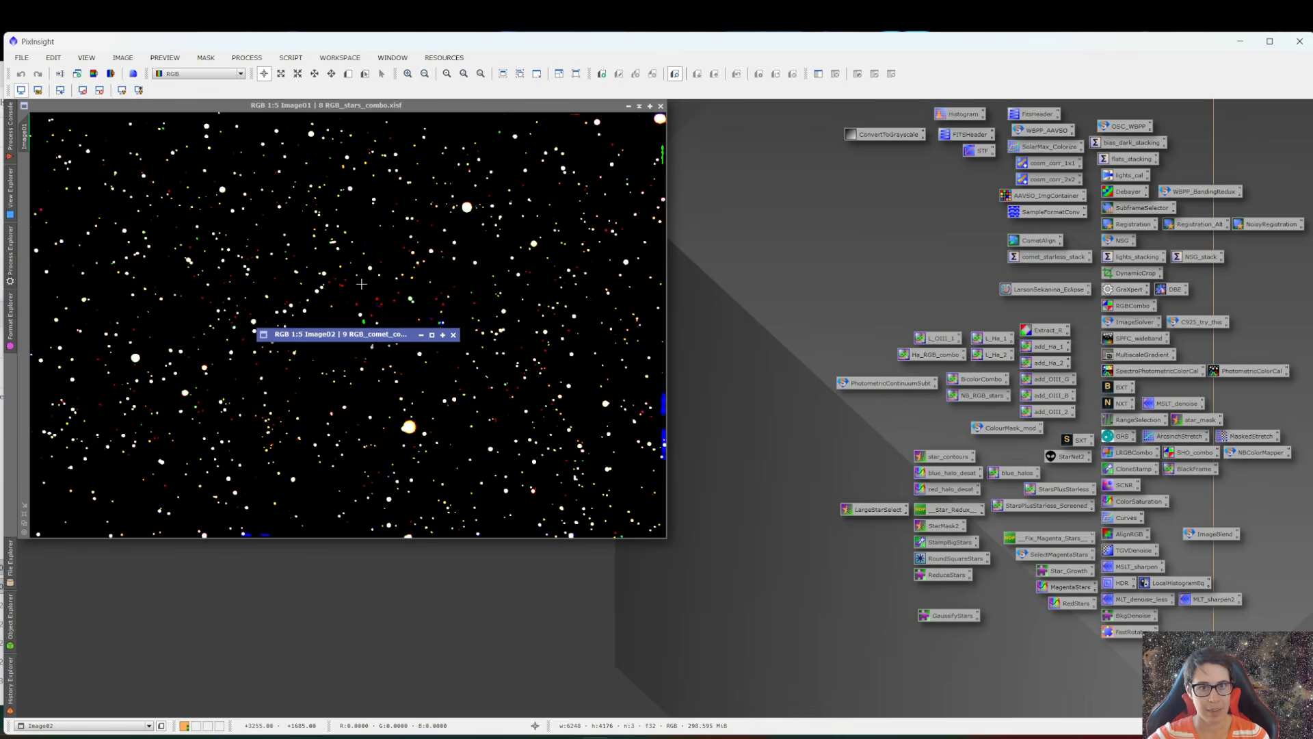
left_click(393, 111)
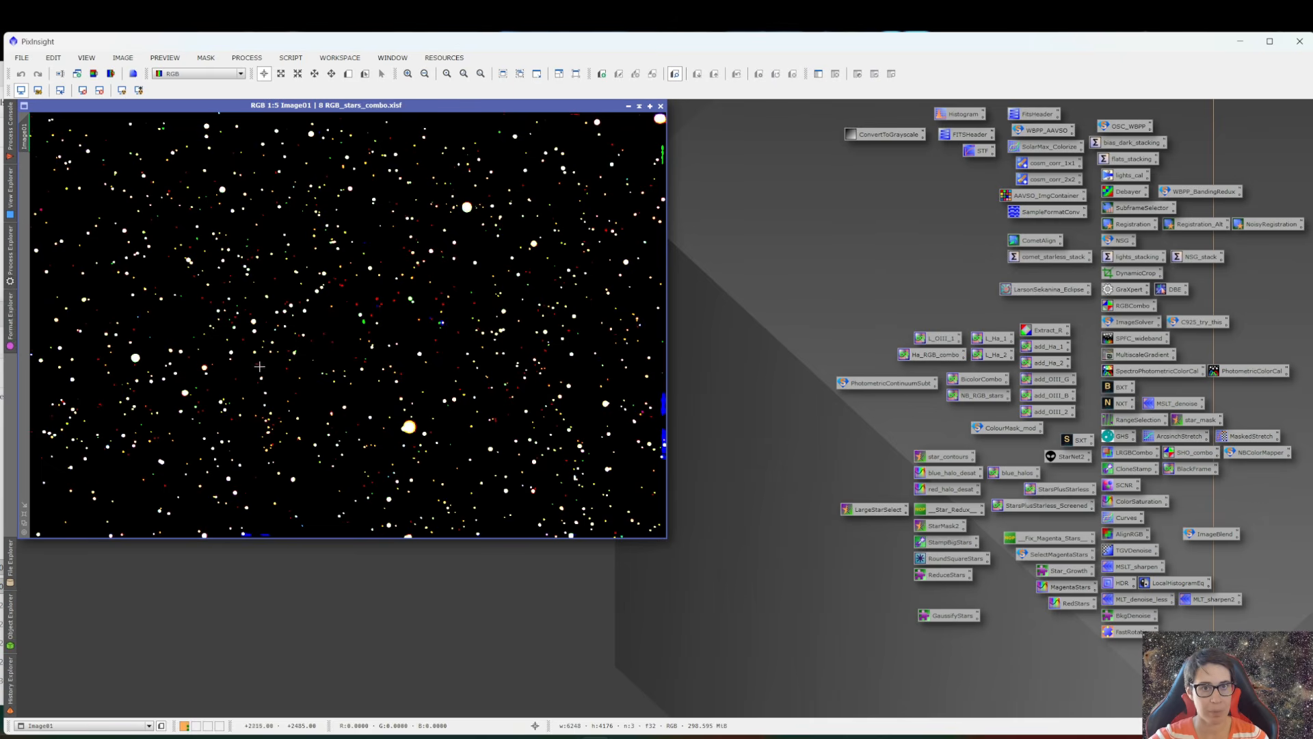
scroll(253, 364, "up", 2)
scroll(253, 364, "up", 2)
scroll(253, 363, "down", 2)
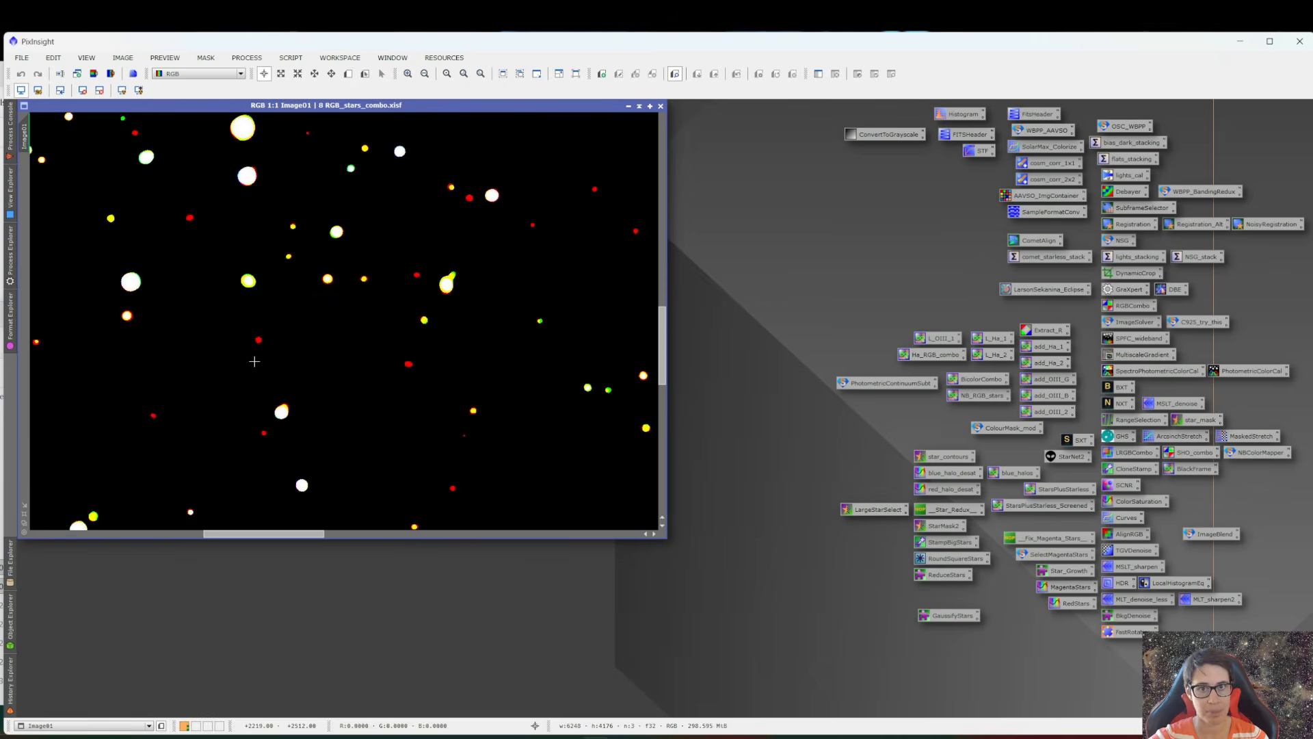
scroll(254, 361, "down", 2)
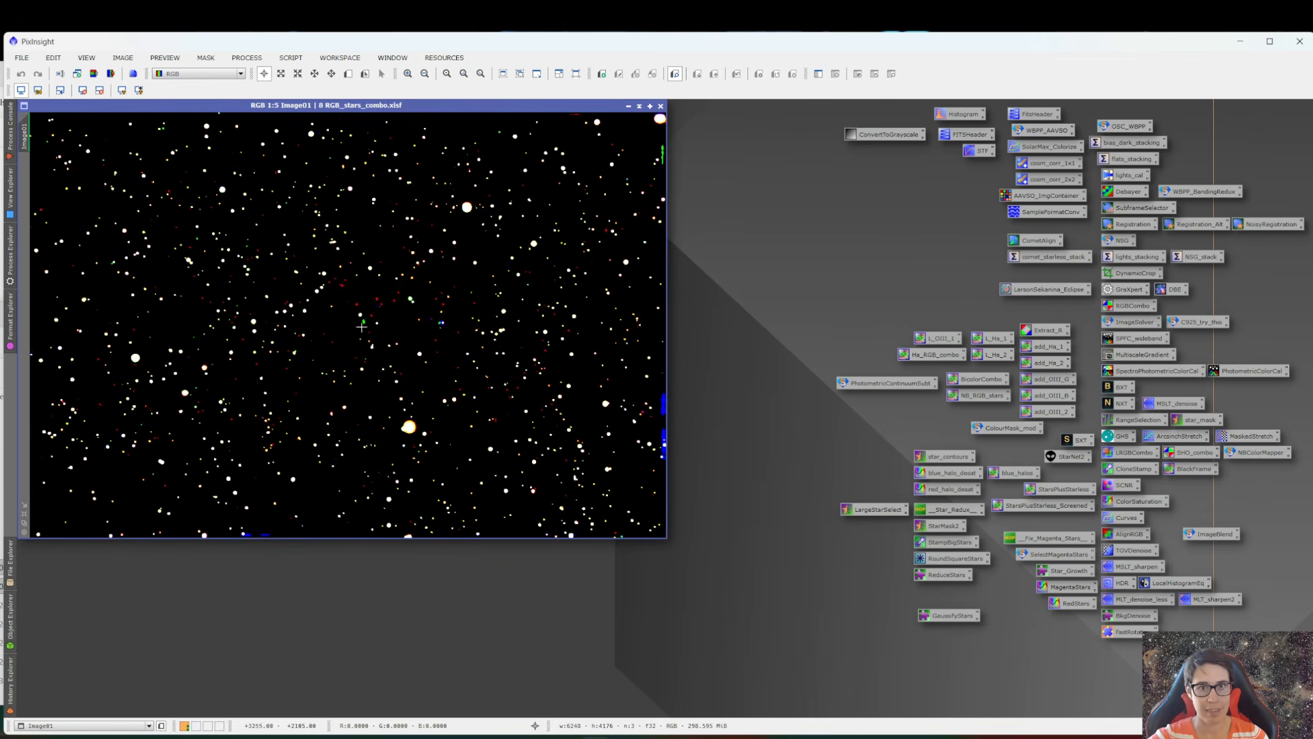
- Use ScreenTransferFunction to tone down the display stretch of 8 RGB_stars_combo so its stars appear as small points, and close the process
double_click(973, 152)
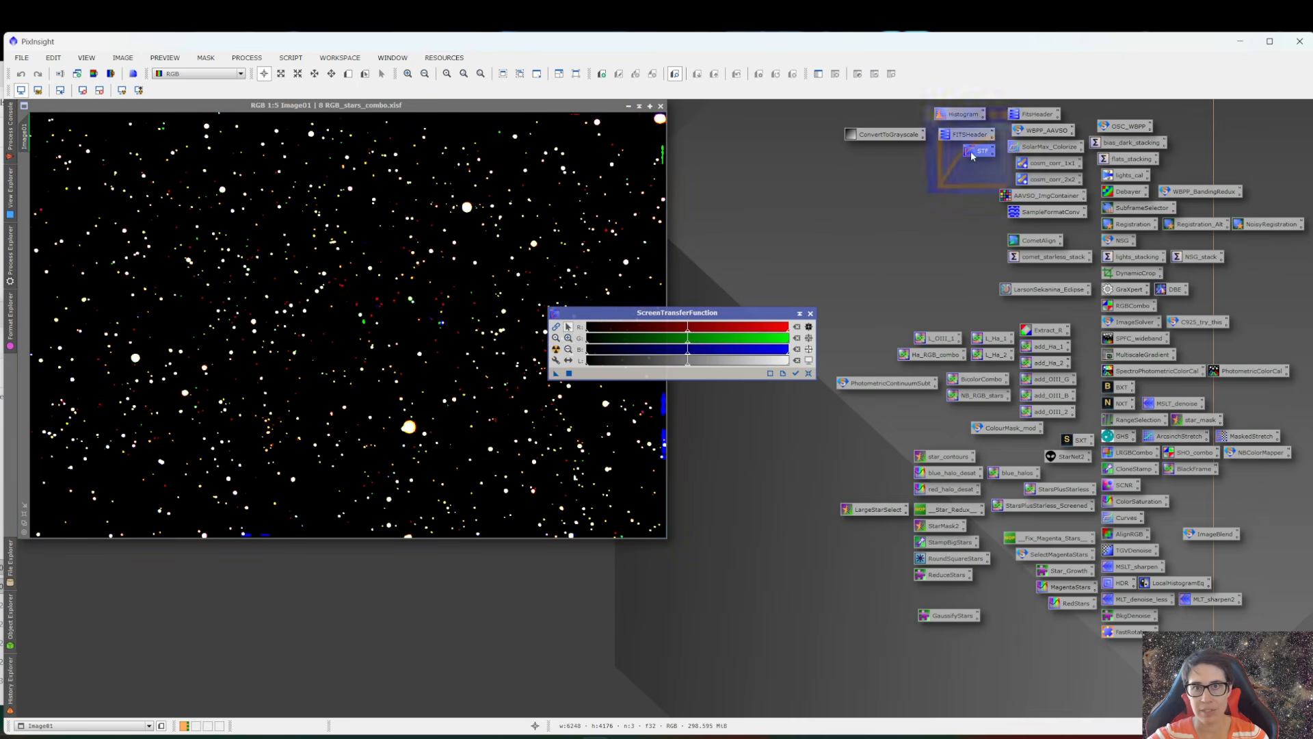
left_click(555, 349)
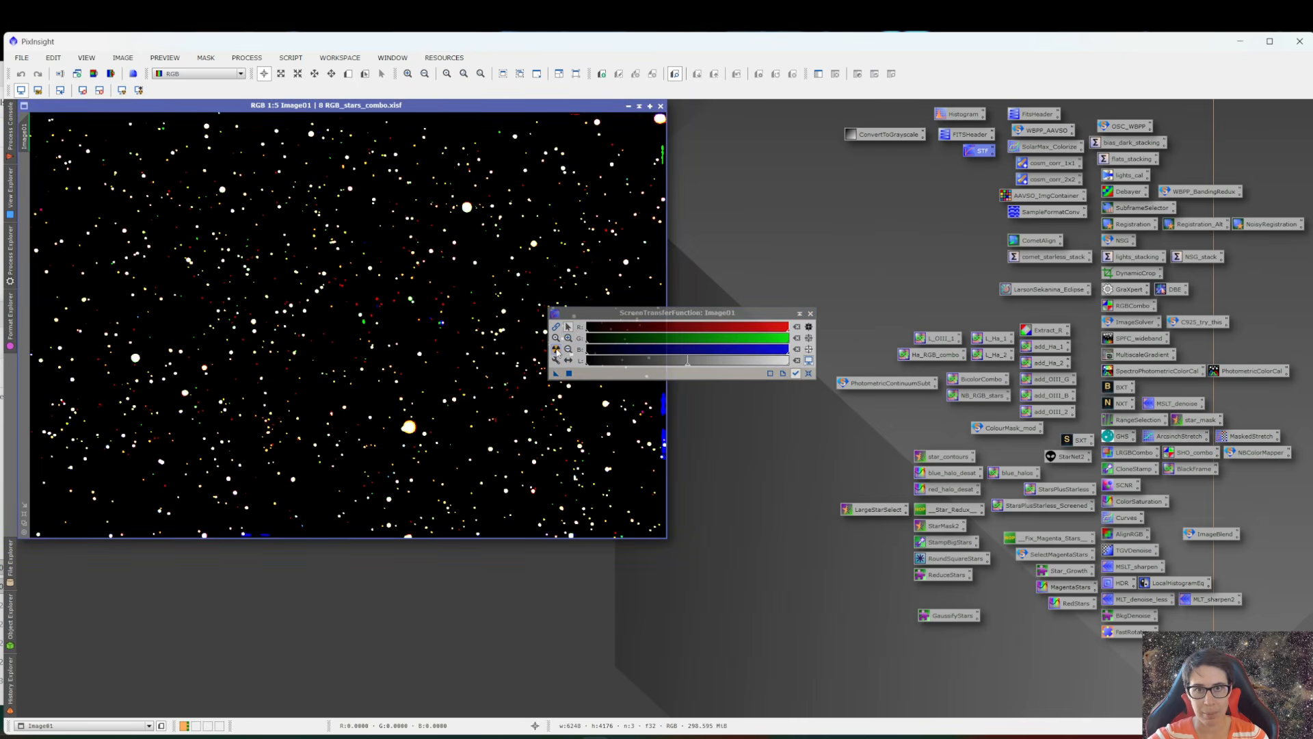
scroll(622, 331, "down", 10)
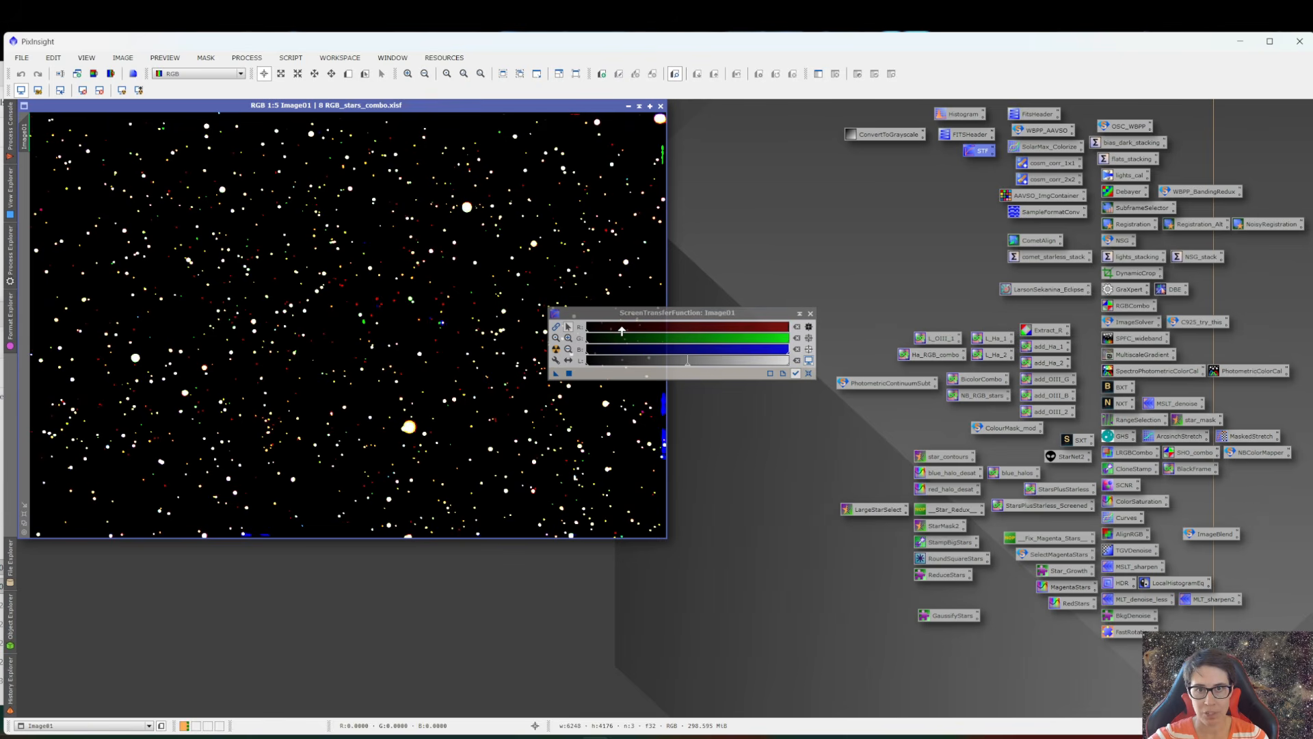
scroll(622, 331, "up", 5)
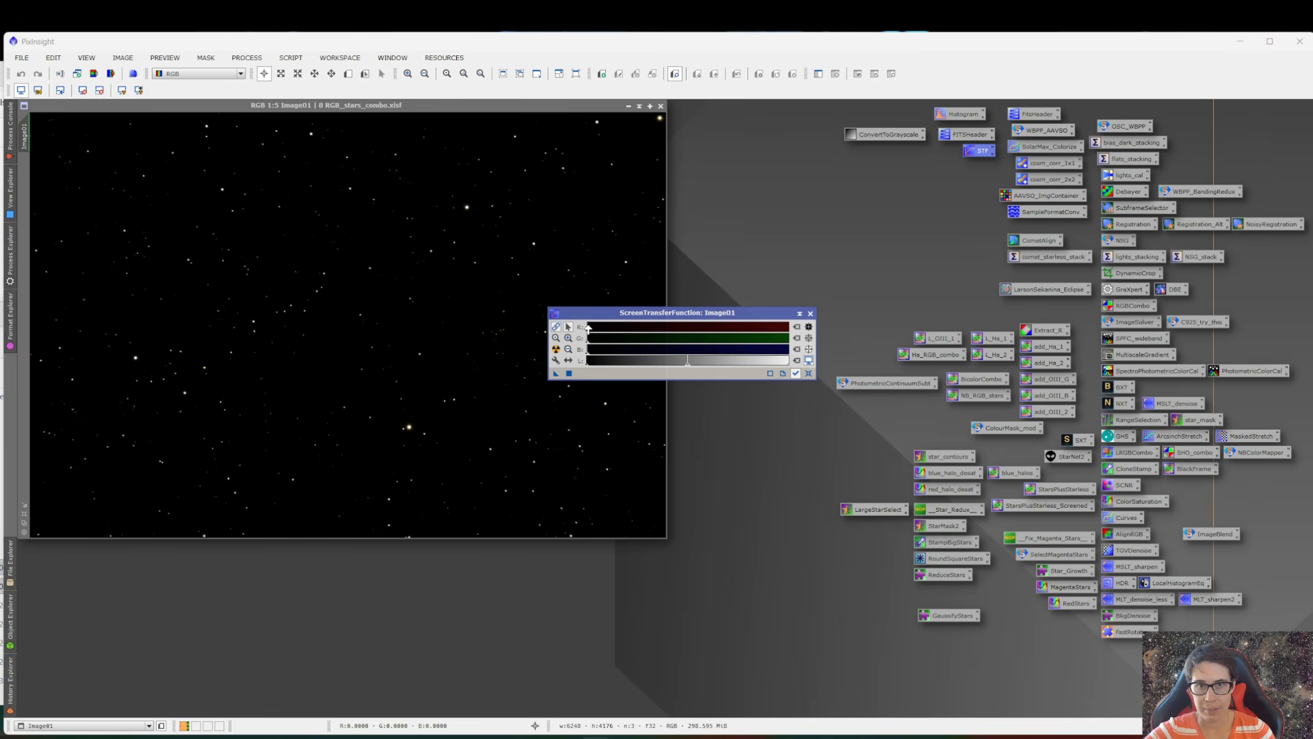
left_click_drag(588, 329, 586, 328)
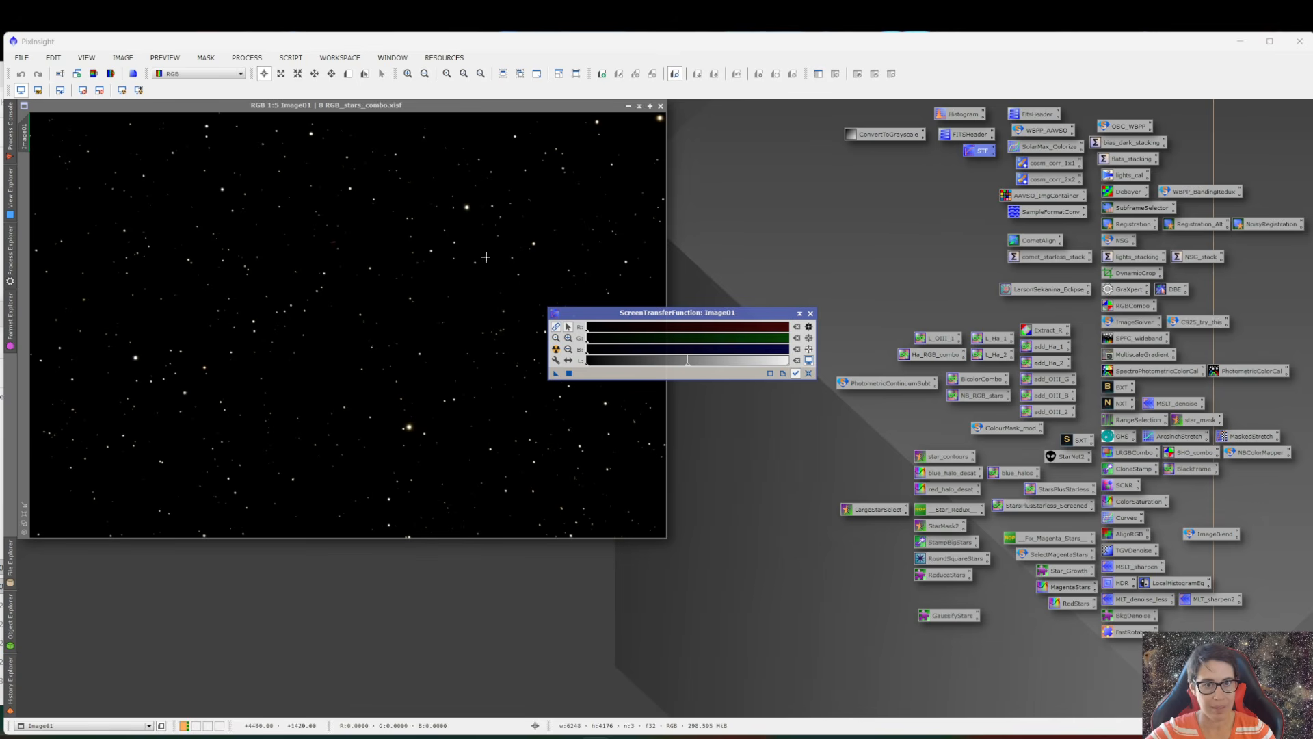
left_click(810, 314)
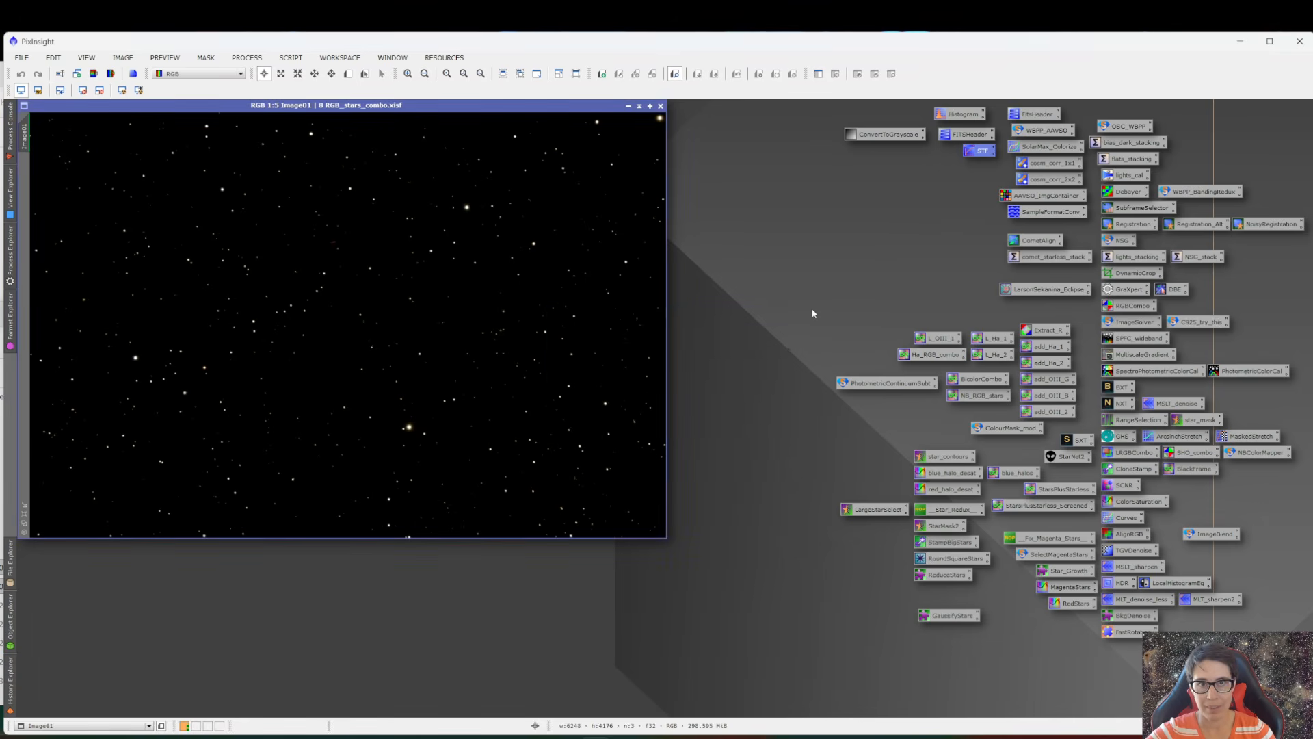
- Load the StarsPlusStarless PixelMath expression $T+stars, reopen both combo images, and set the identifier of 8 RGB_stars_combo to stars
left_click(640, 106)
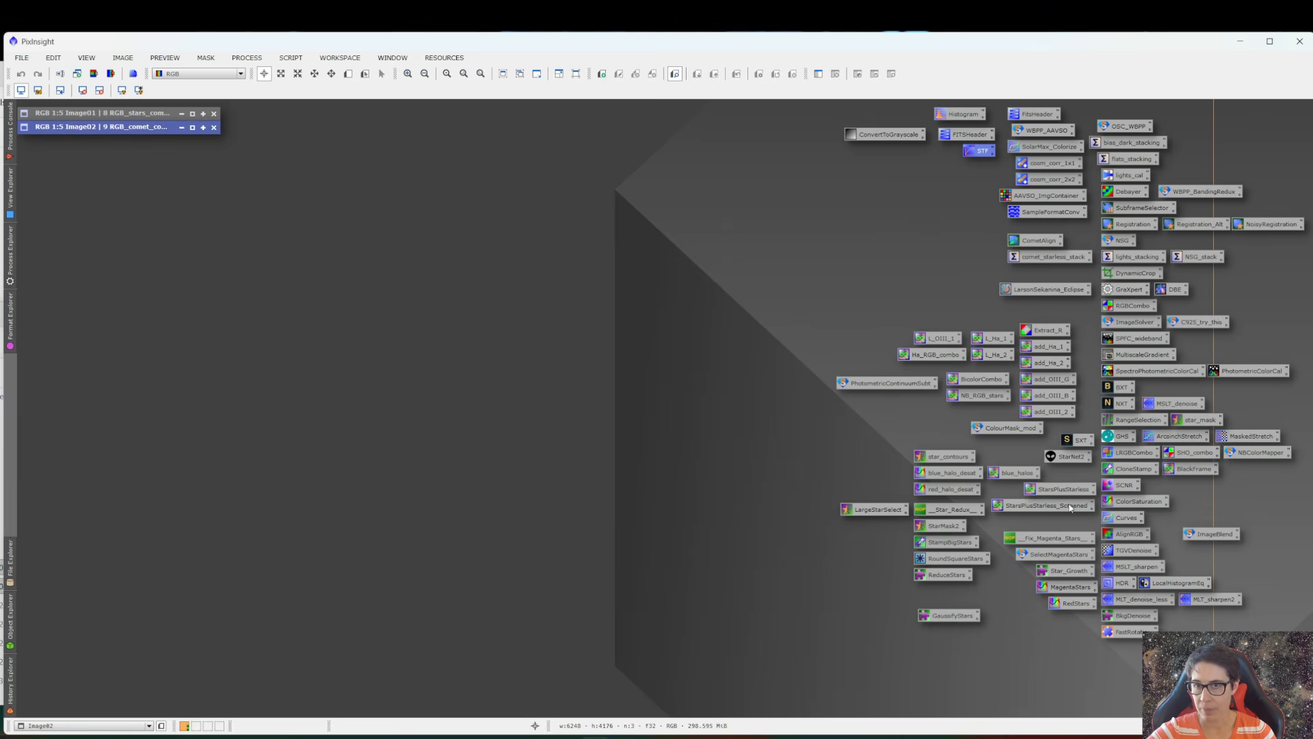
double_click(1054, 490)
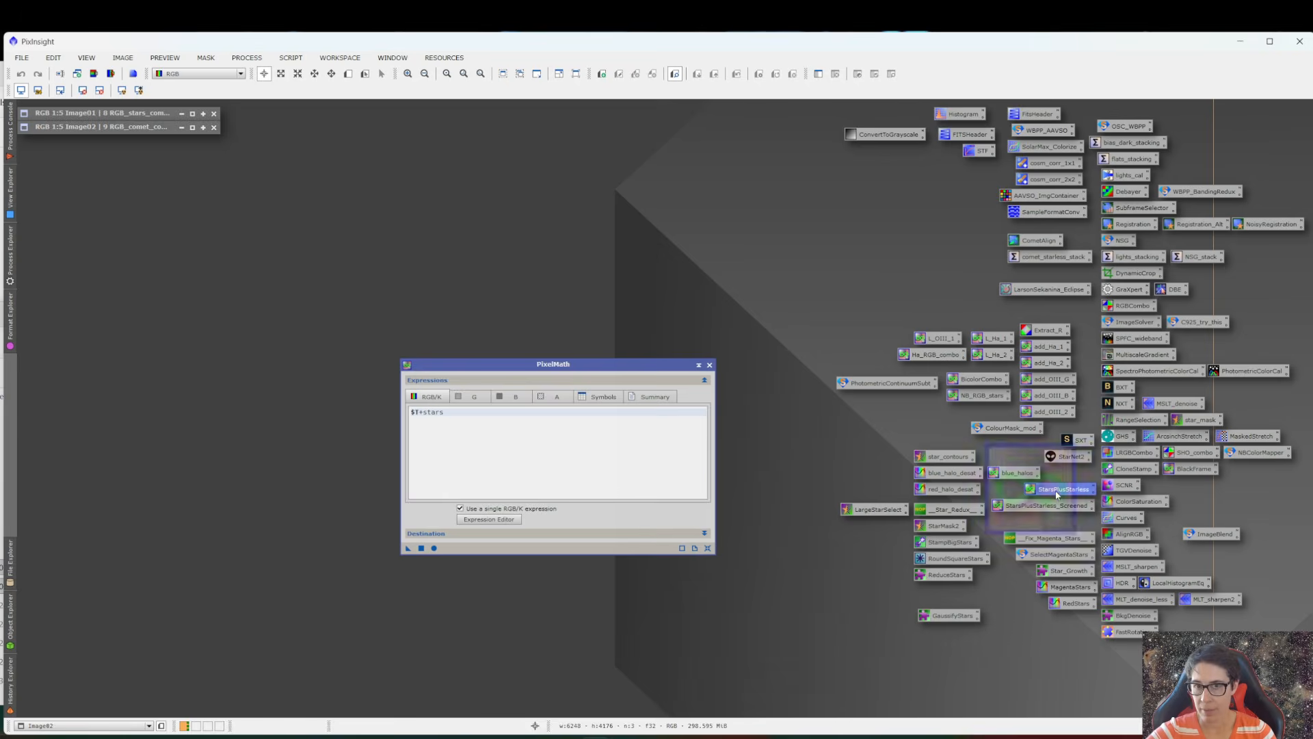
left_click_drag(539, 370, 745, 178)
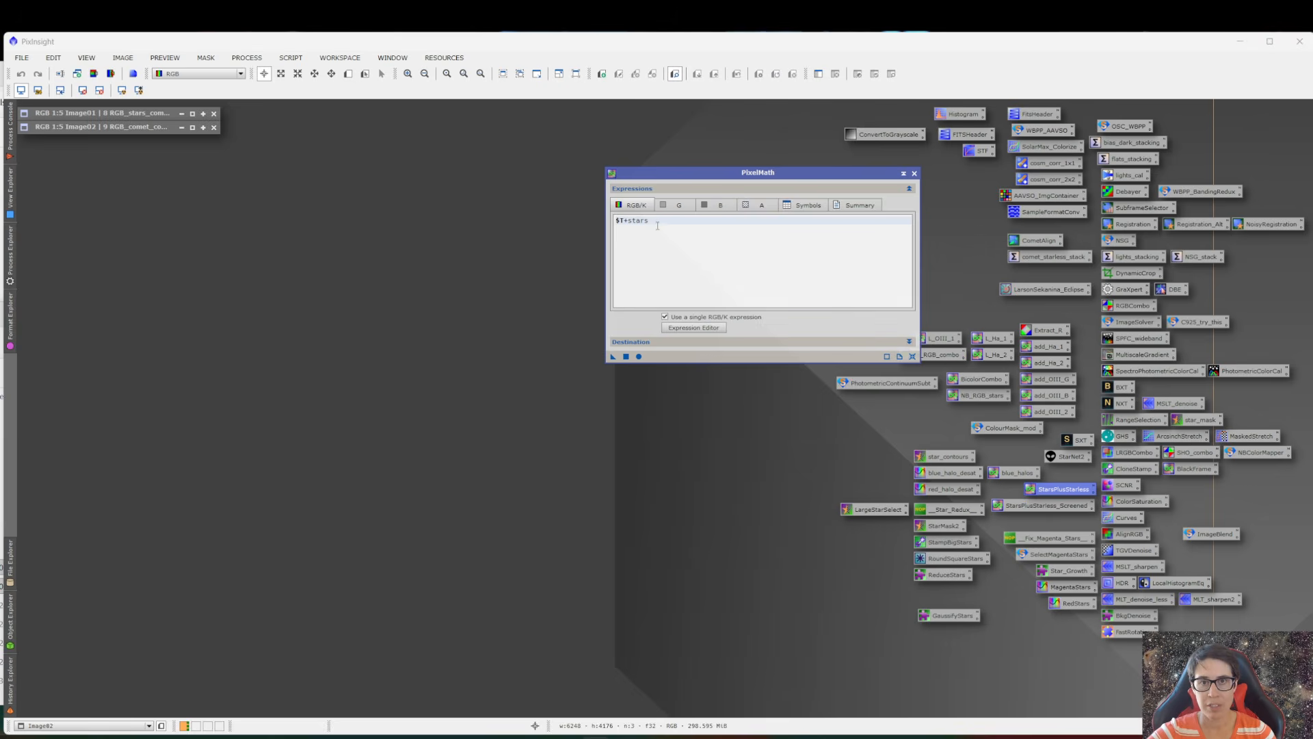
double_click(123, 127)
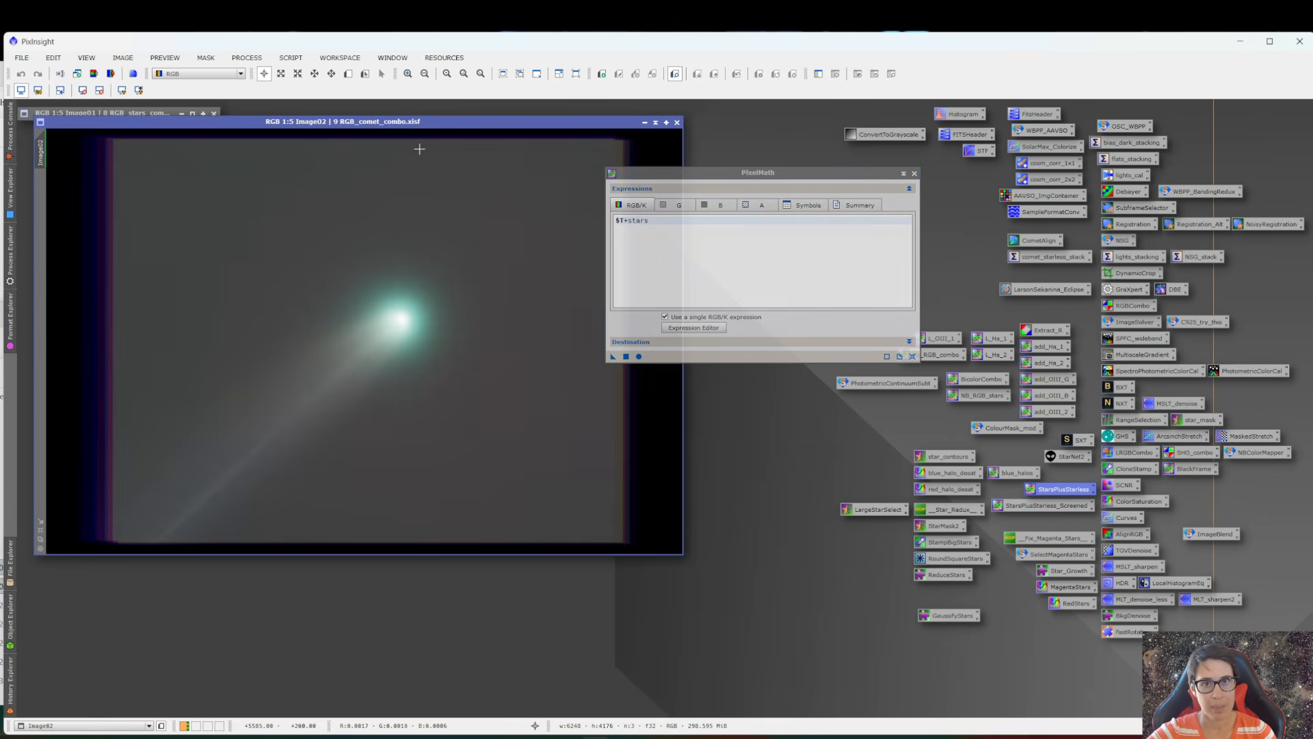
double_click(136, 113)
right_click(25, 136)
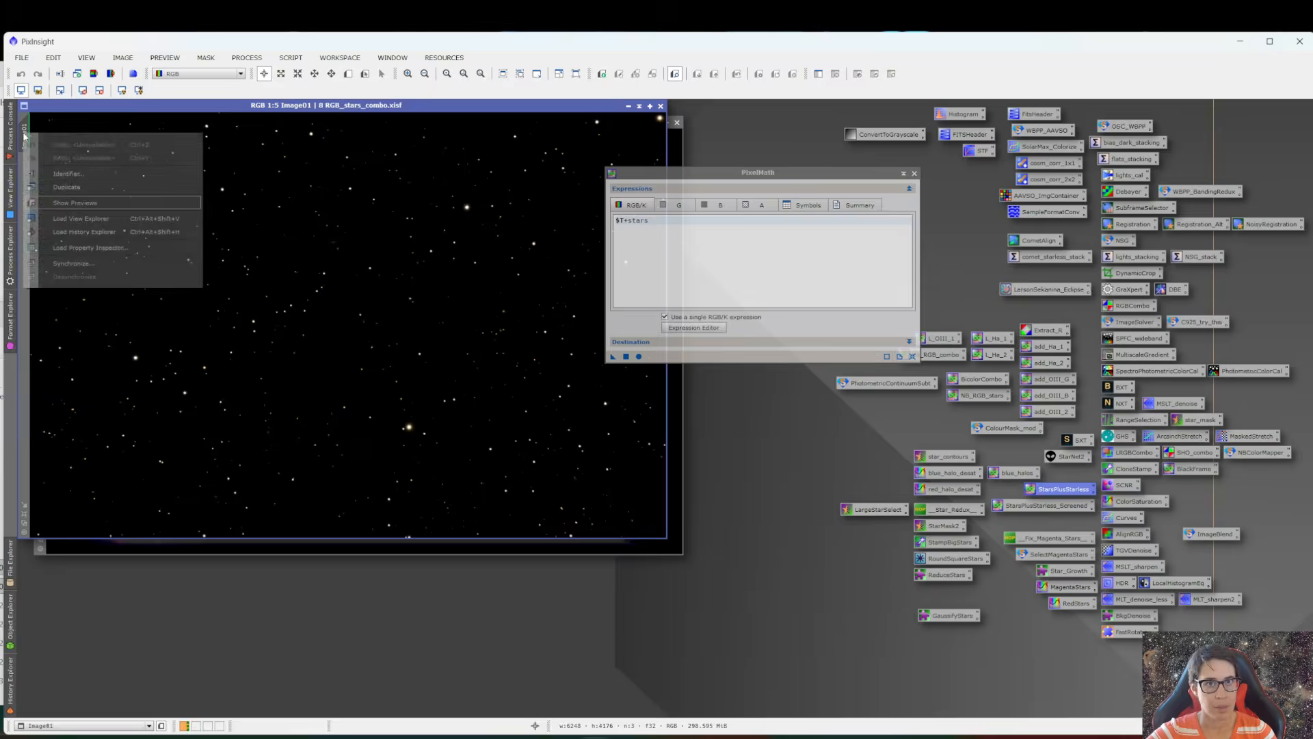
left_click(81, 173)
type("stars")
key("Return")
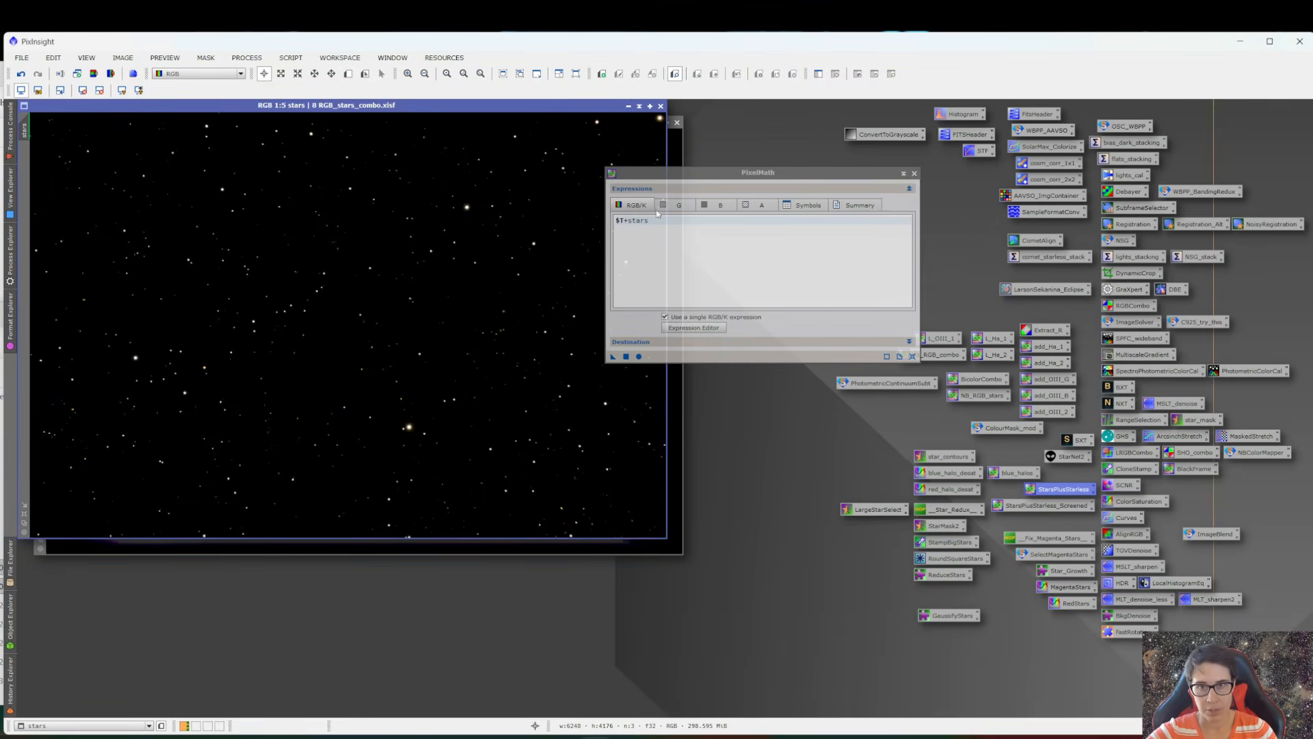
- Apply the PixelMath expression $T+stars to 9 RGB_comet_combo, and close PixelMath and the separate star image
left_click(639, 546)
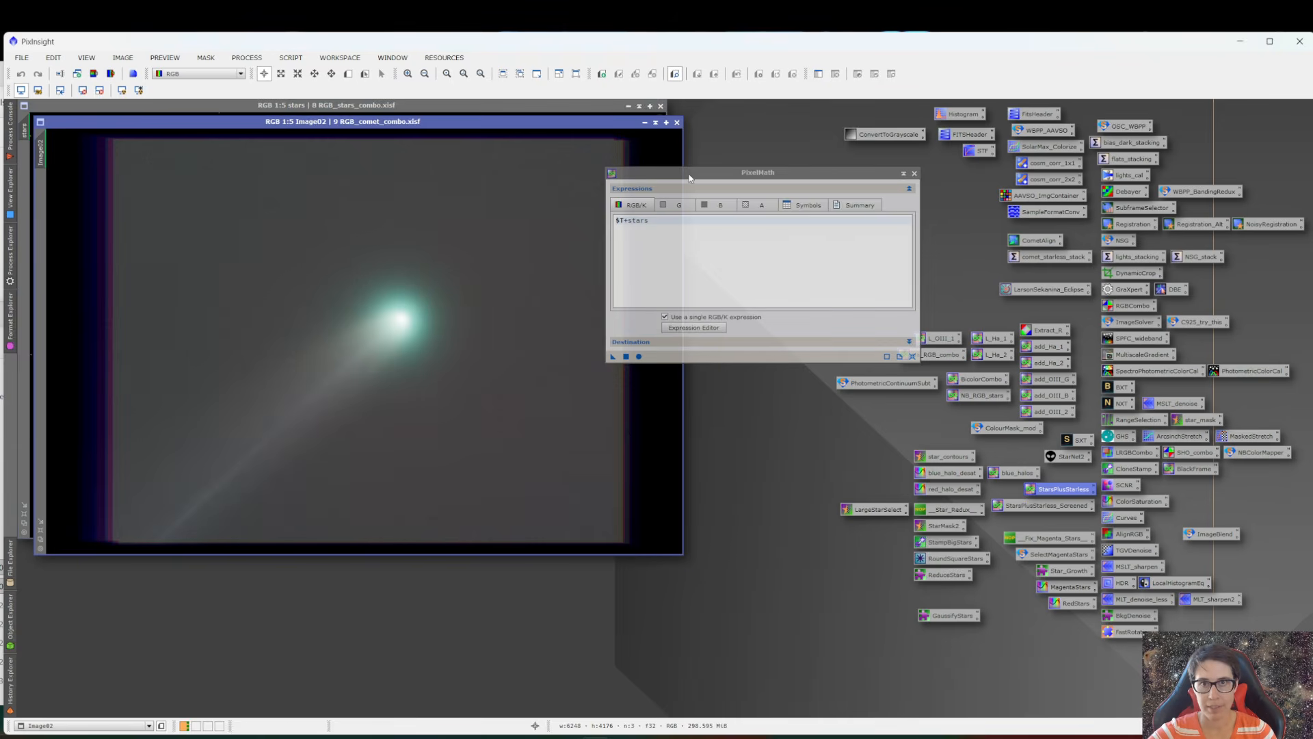
left_click_drag(689, 178, 792, 169)
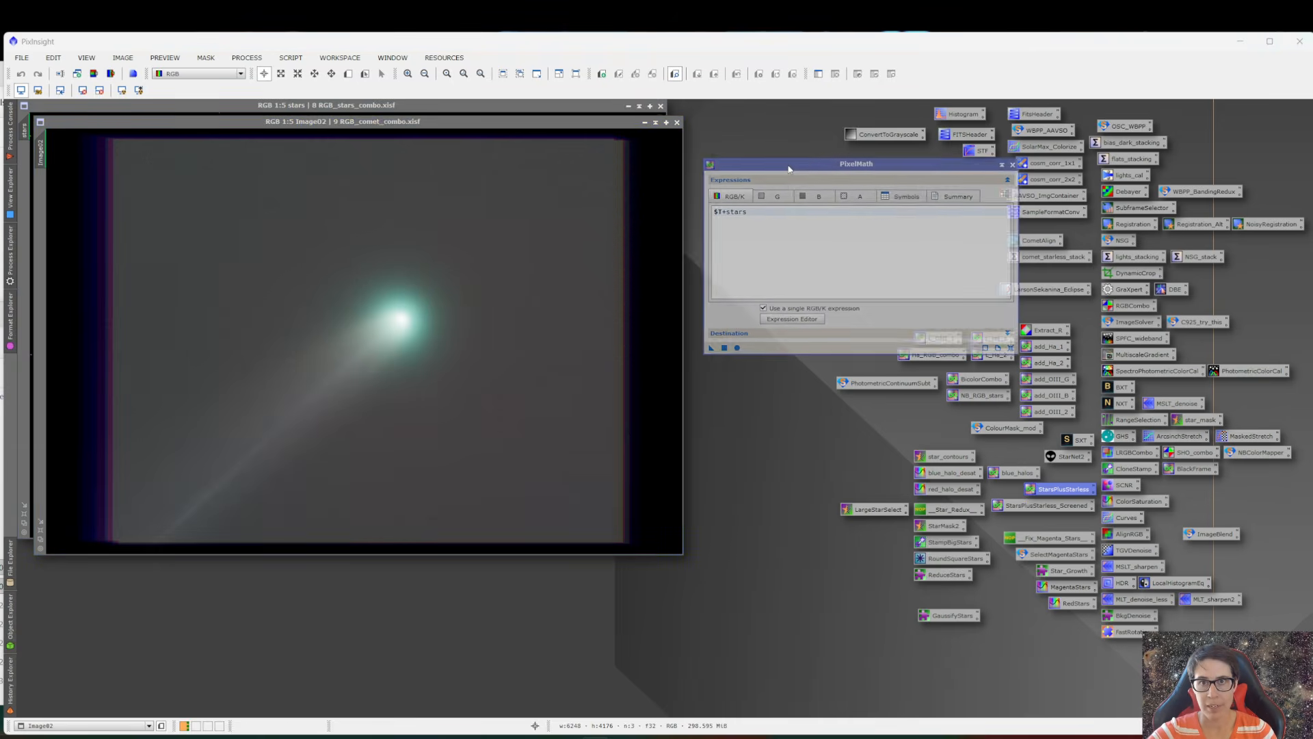
left_click(574, 126)
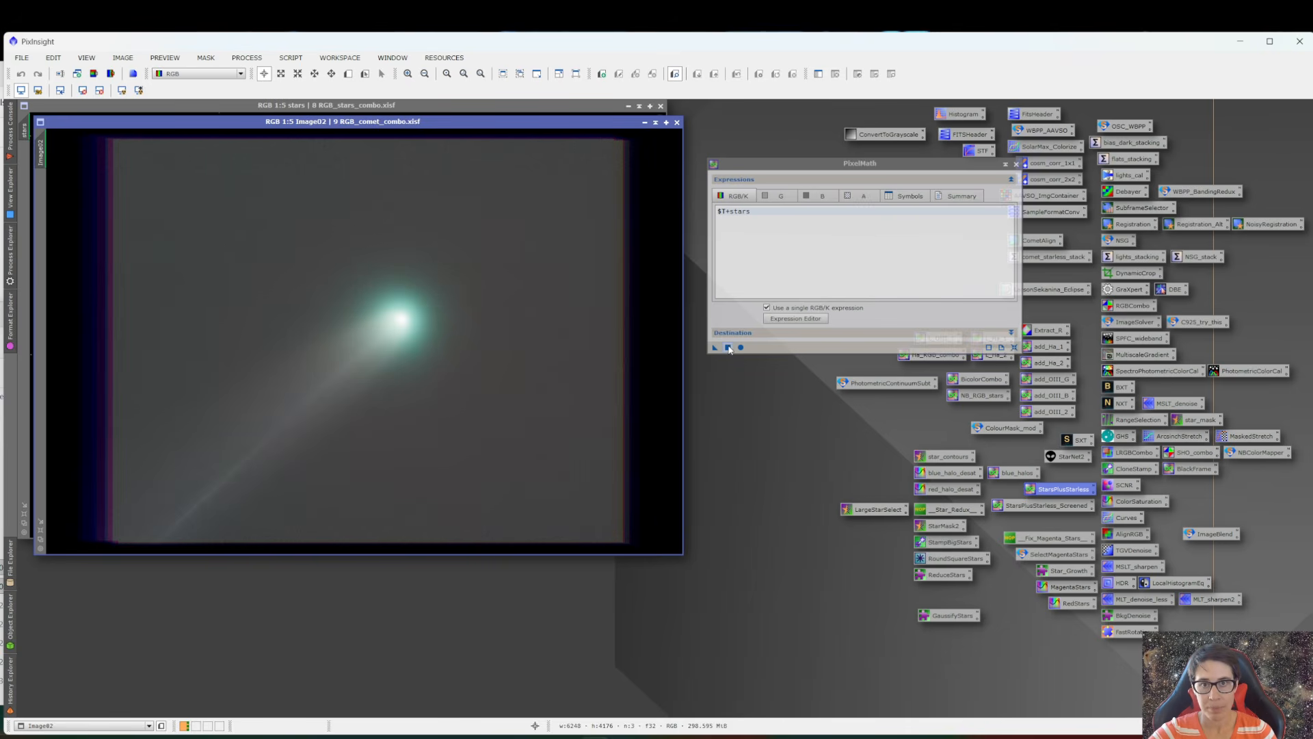
left_click(729, 348)
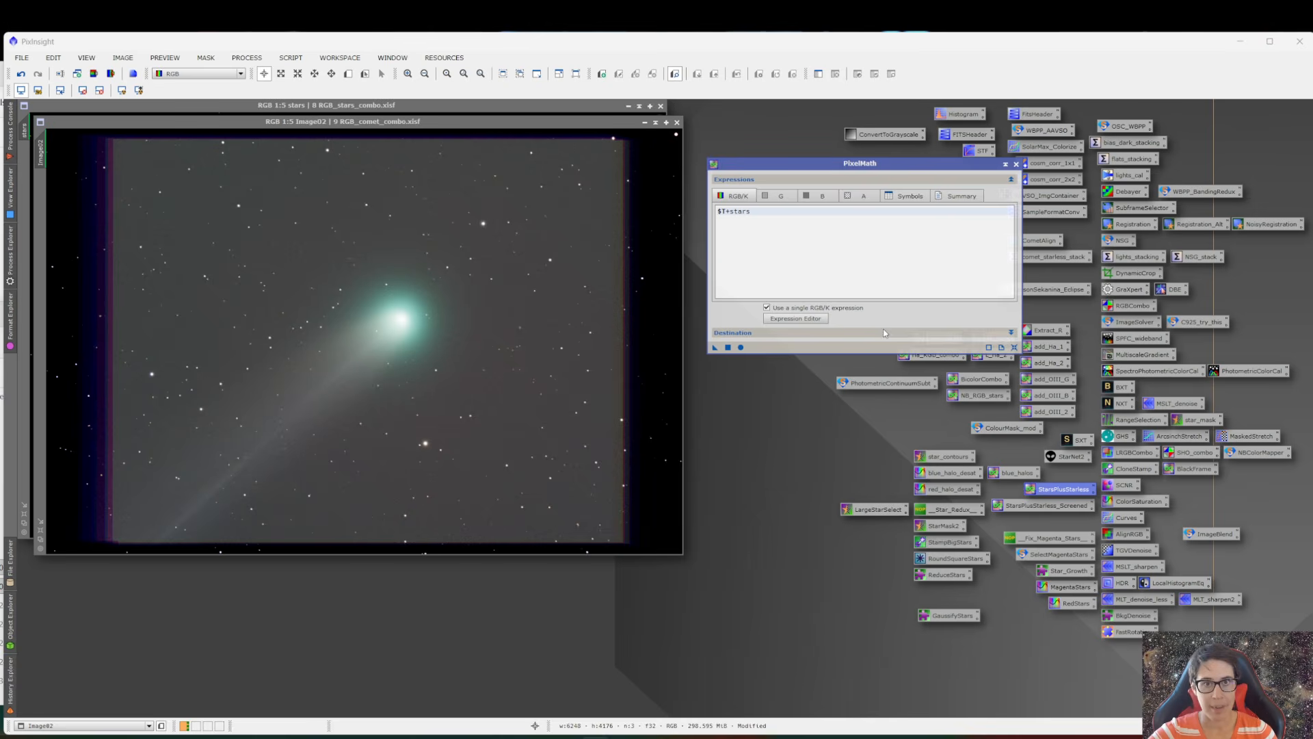
left_click(1017, 164)
left_click(661, 106)
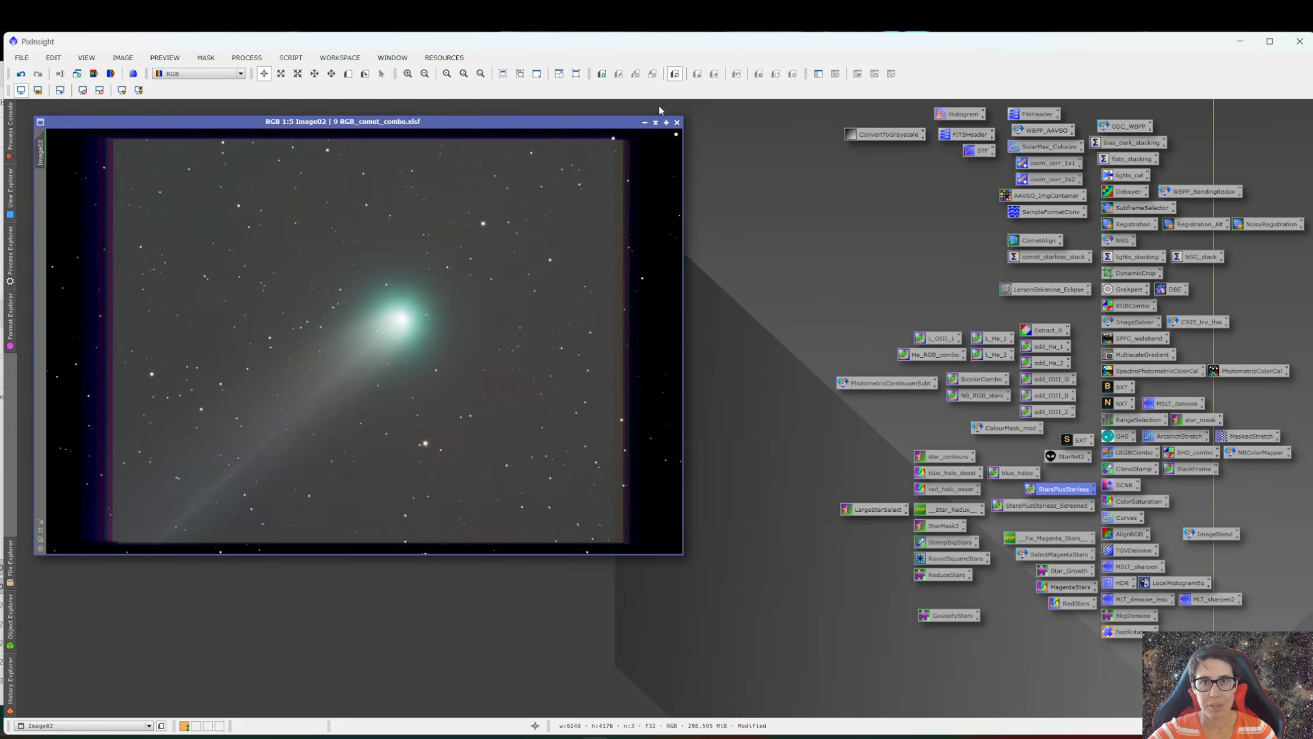
left_click_drag(475, 127, 519, 187)
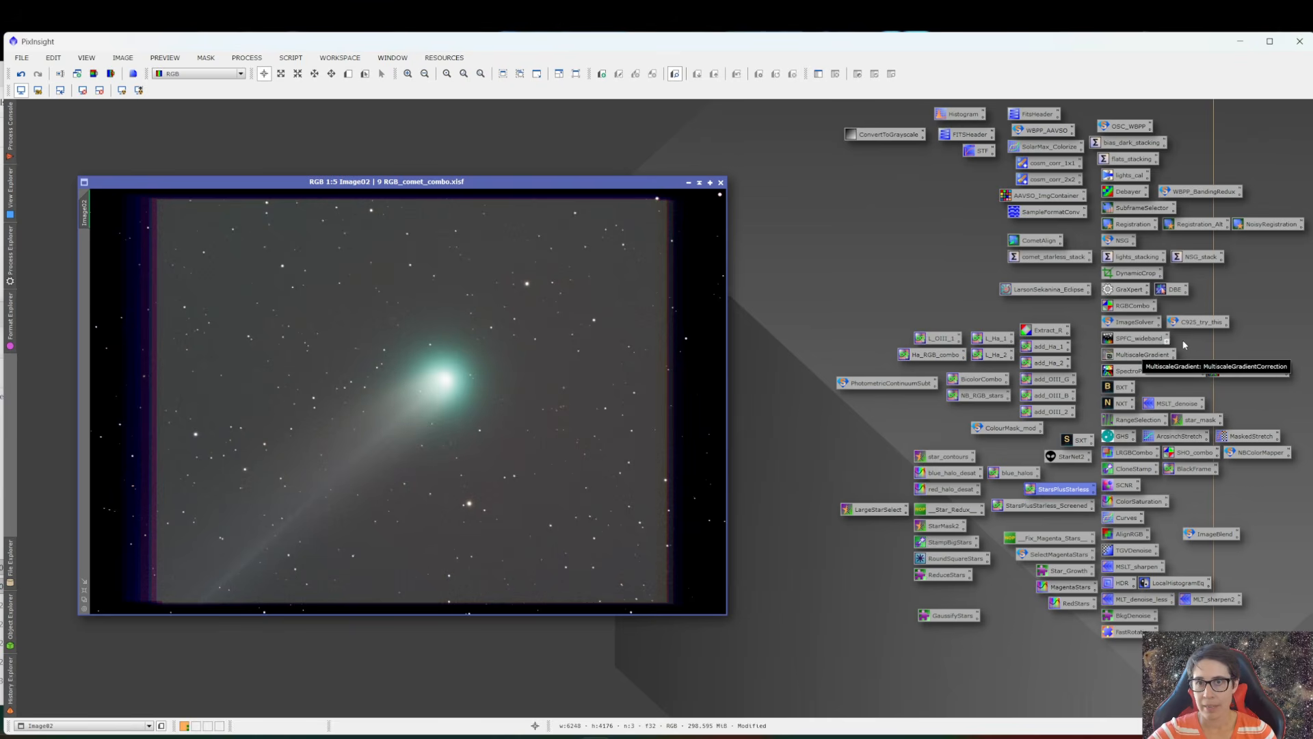
- Crop 9 RGB_comet_combo to about 4922 × 3876 pixels with DynamicCrop, removing its dark and coloured borders, and fit the window to the image
double_click(1130, 277)
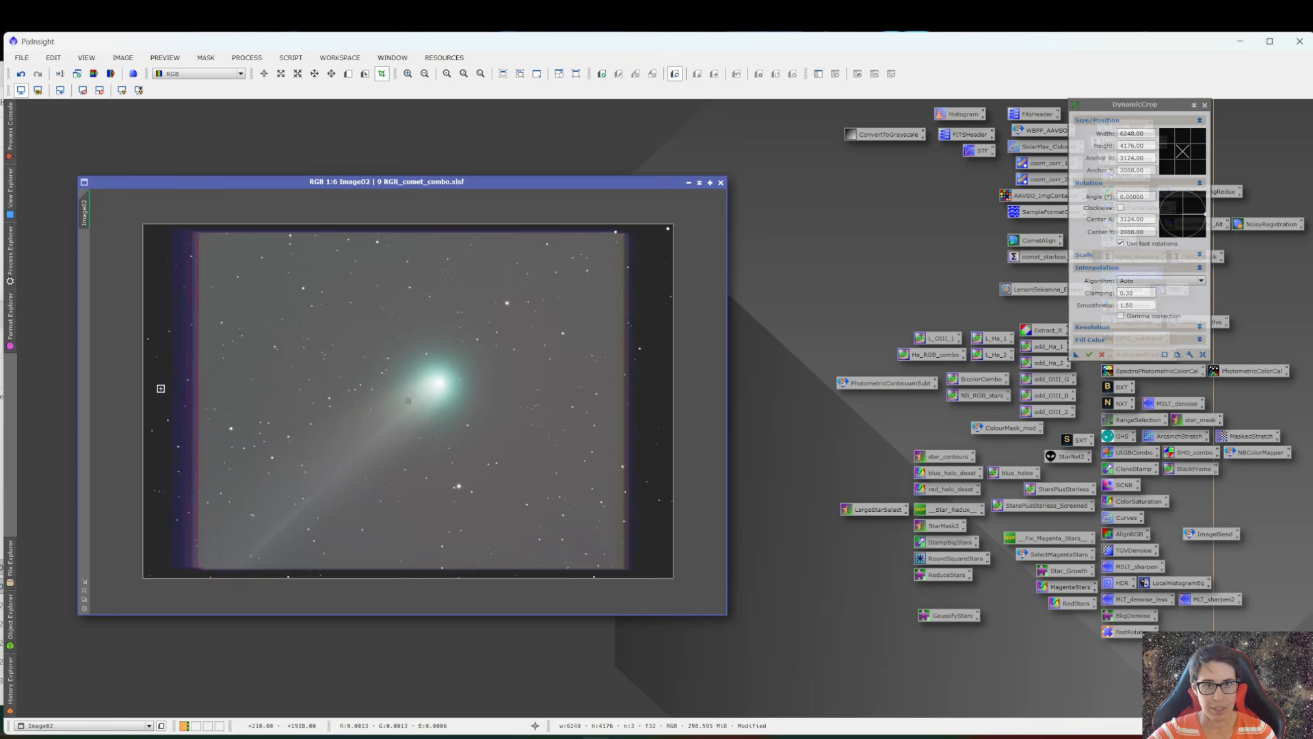
left_click_drag(142, 382, 200, 384)
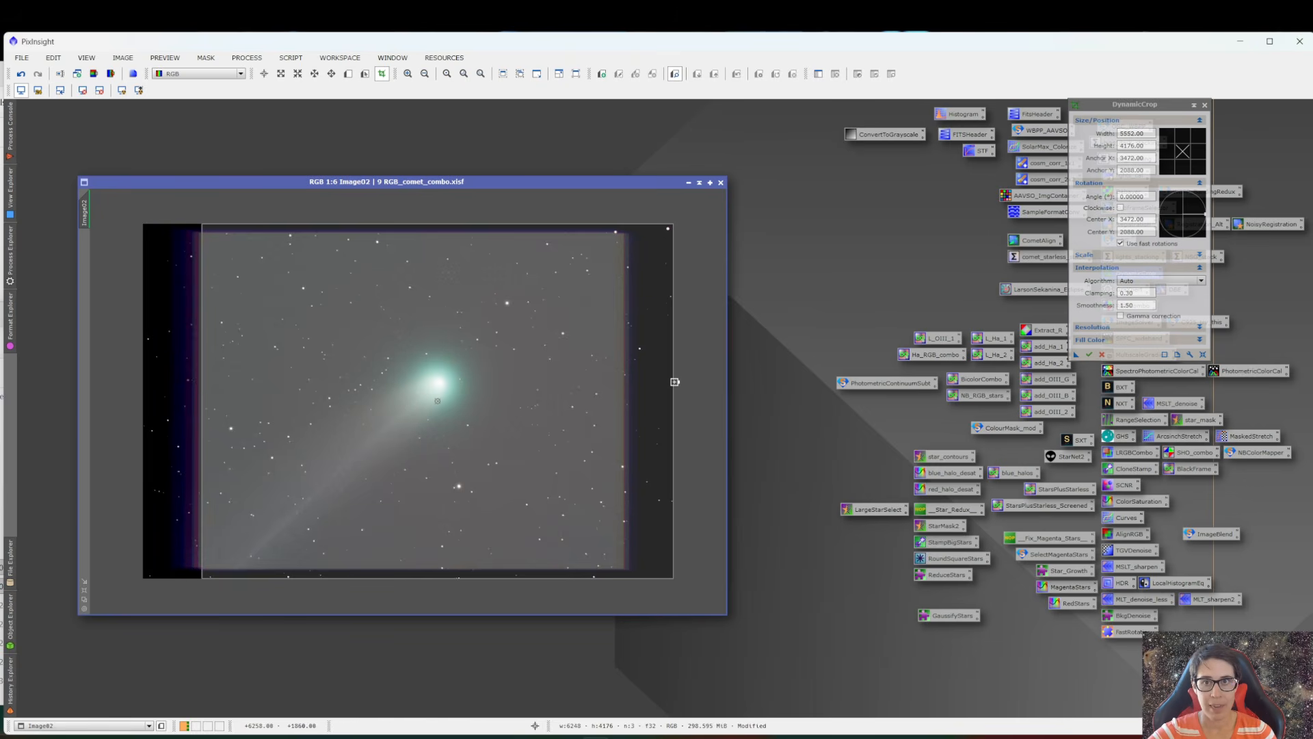
left_click_drag(674, 382, 620, 378)
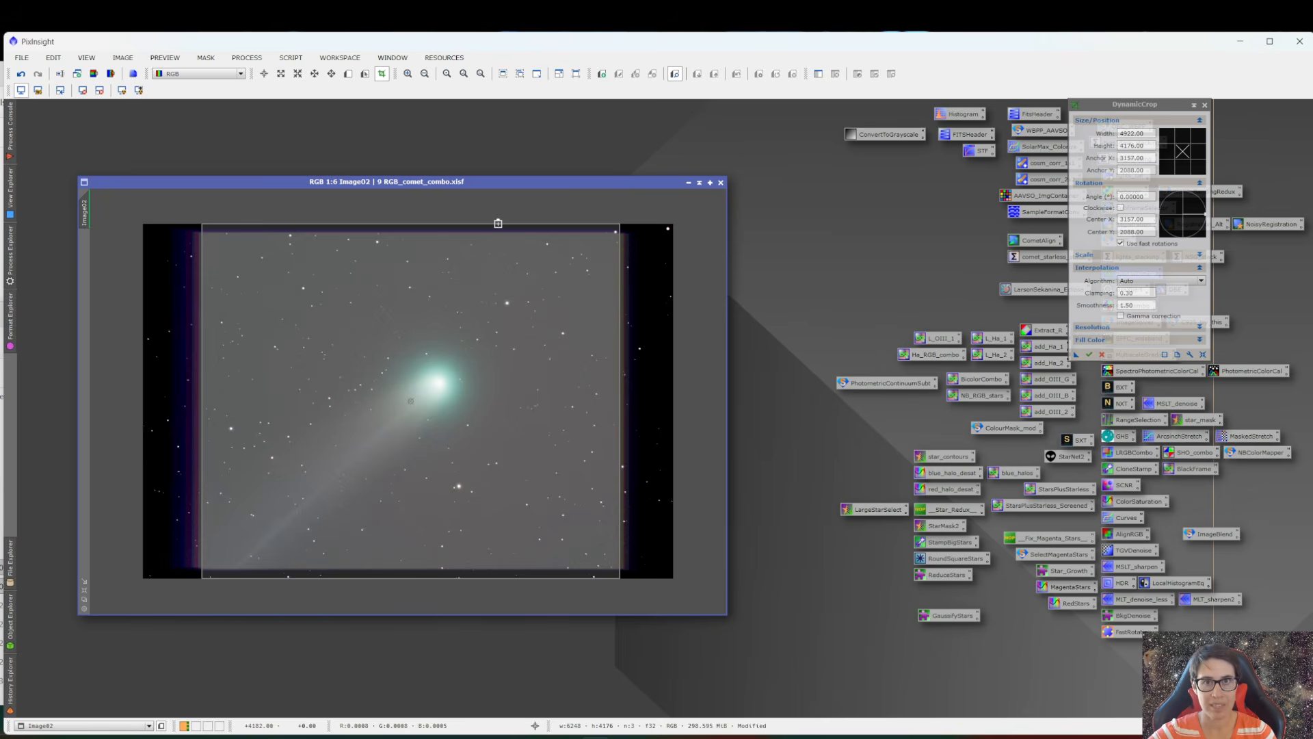
left_click_drag(498, 223, 498, 236)
left_click_drag(471, 572, 472, 566)
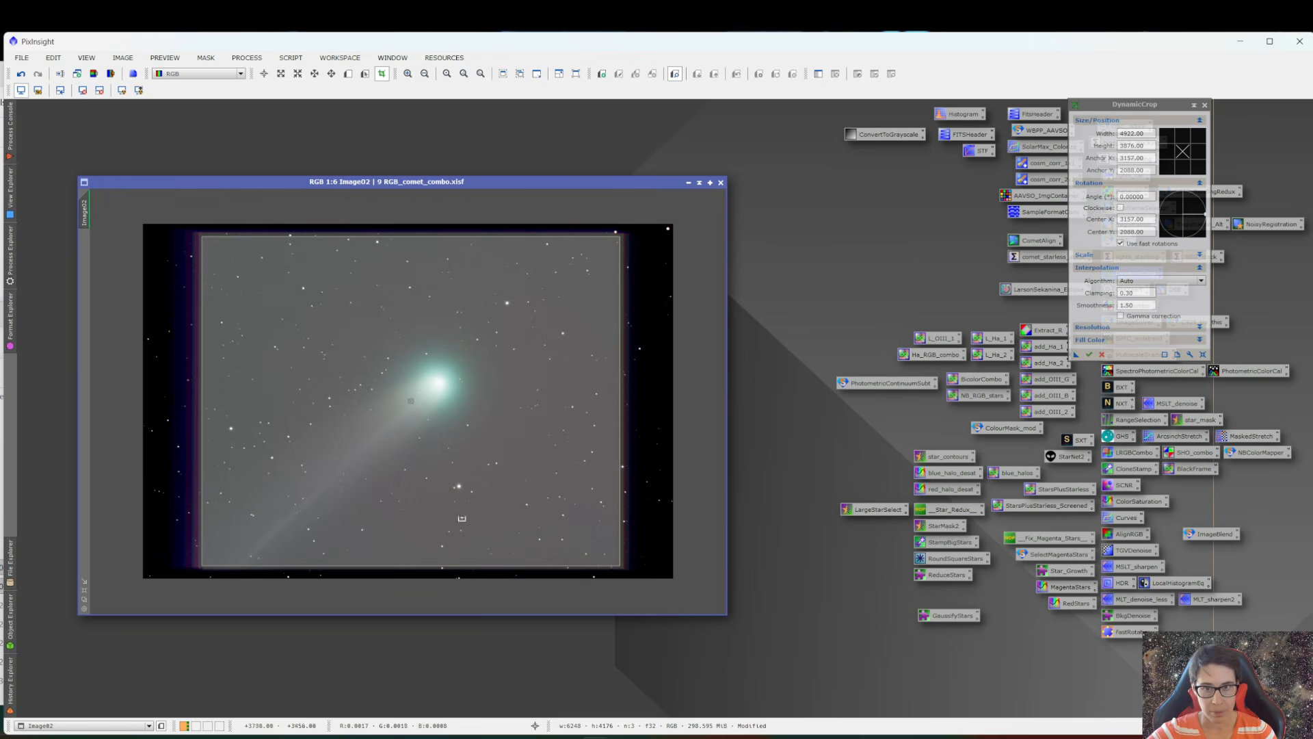
scroll(461, 503, "up", 1)
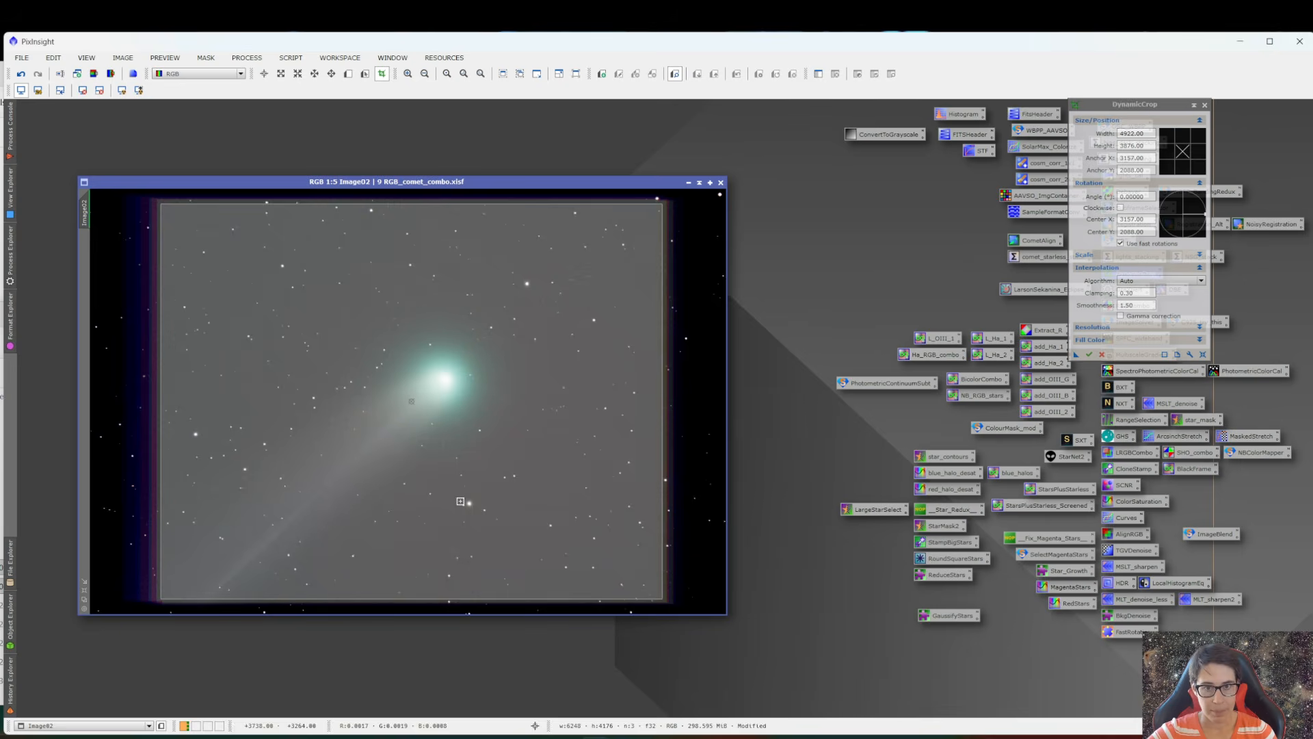
left_click(1089, 355)
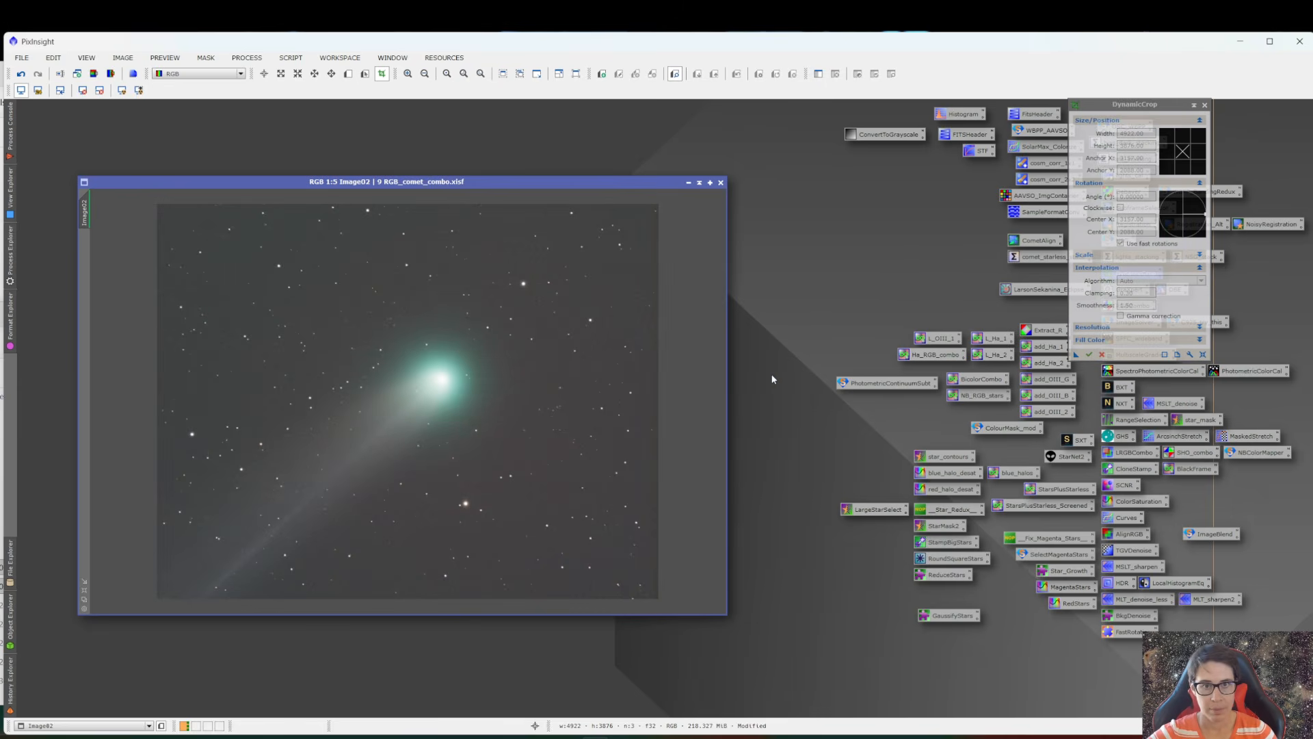
left_click(83, 582)
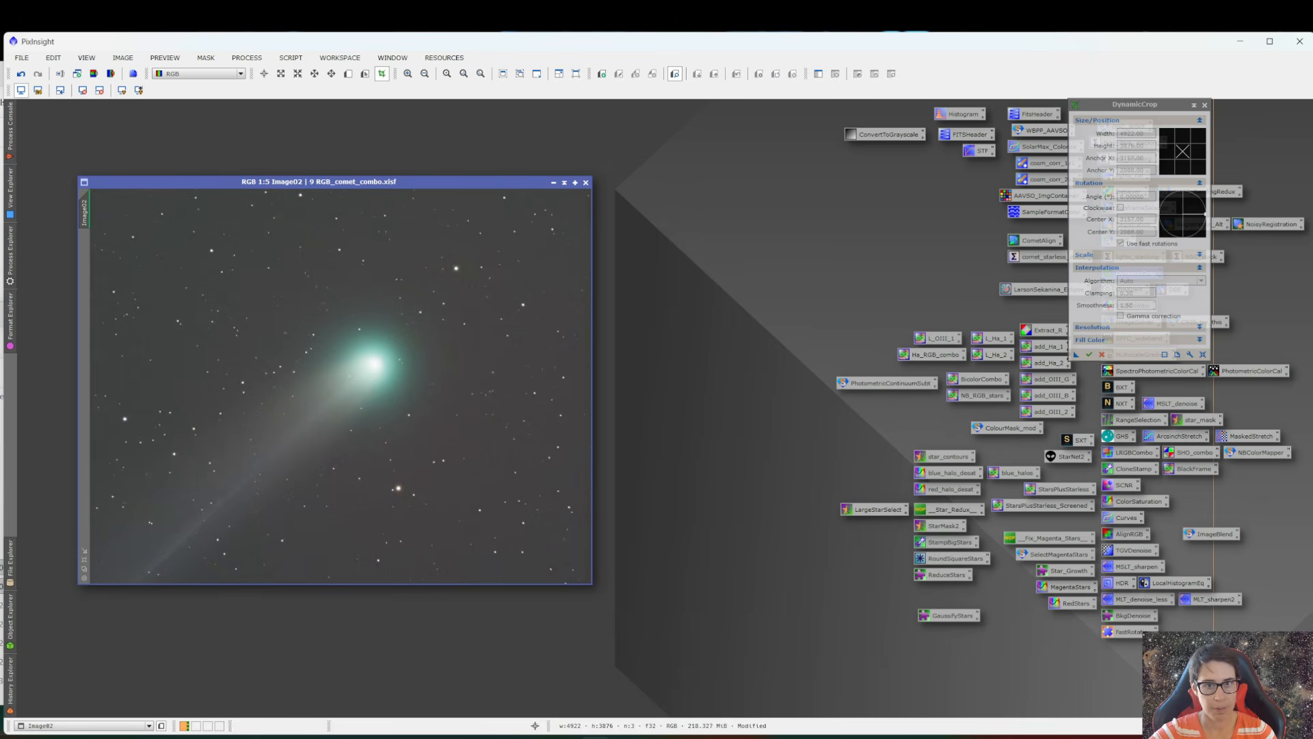
left_click(1205, 106)
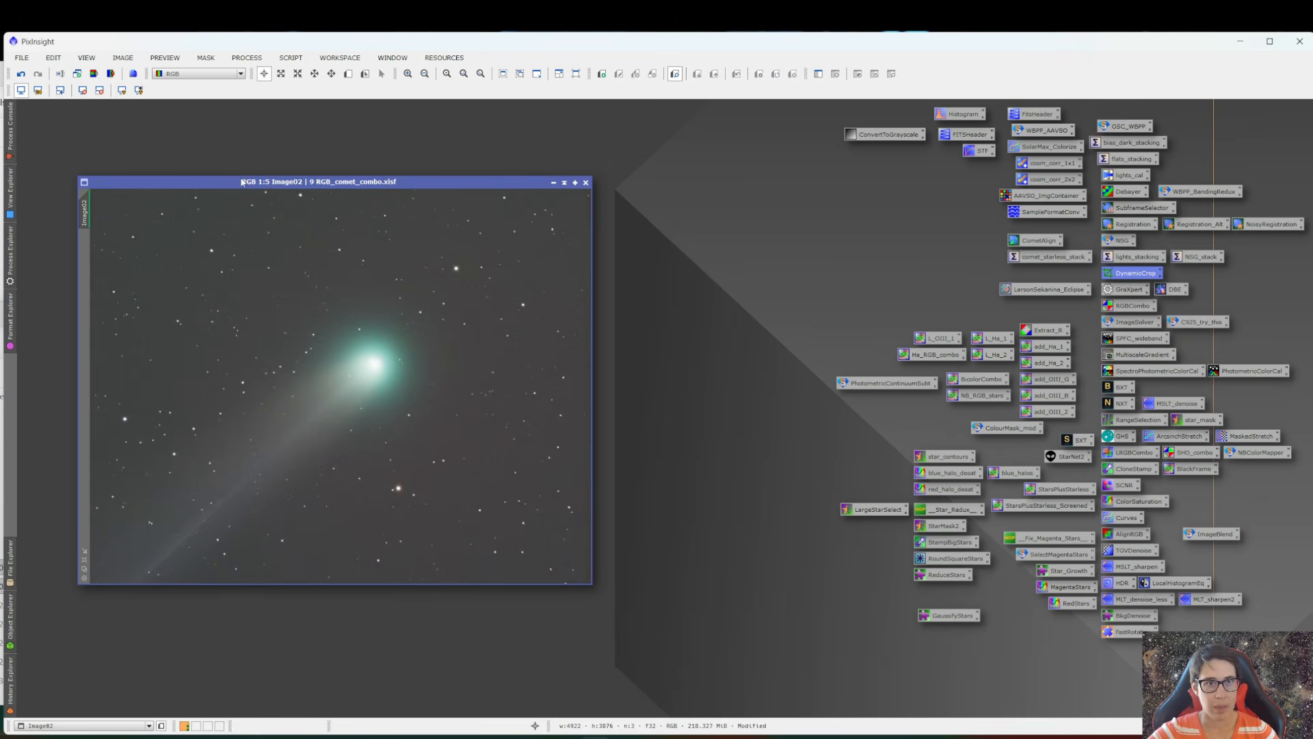
- Auto-stretch the display of the cropped comet image and look at the background extraction settings in GraXpert without running it
left_click(122, 91)
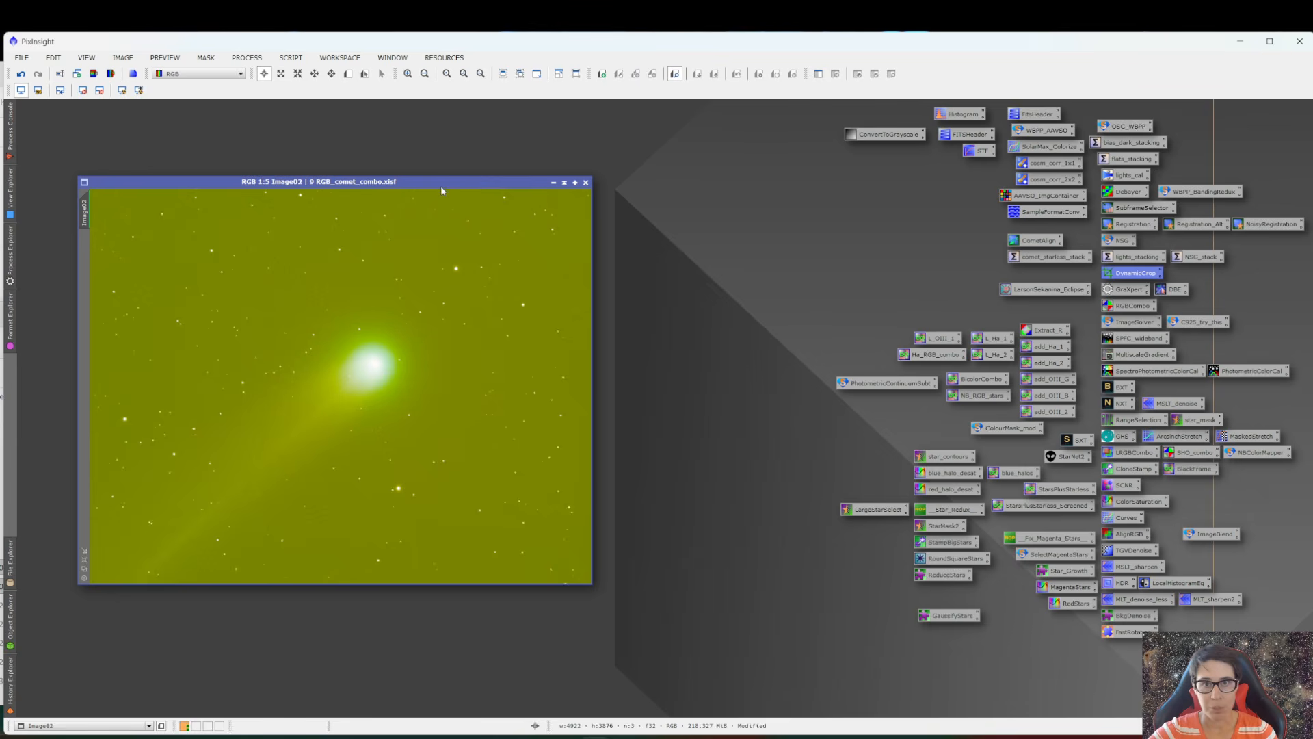
left_click(1121, 294)
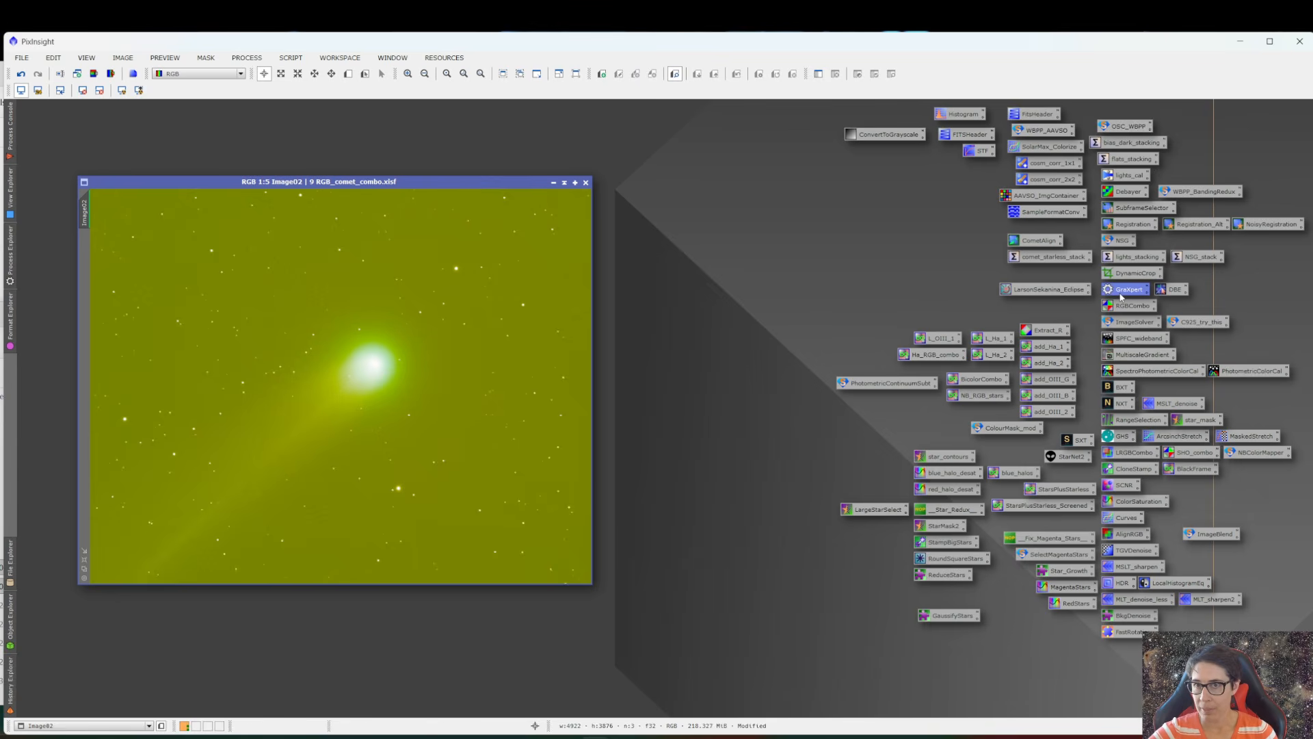
double_click(1122, 296)
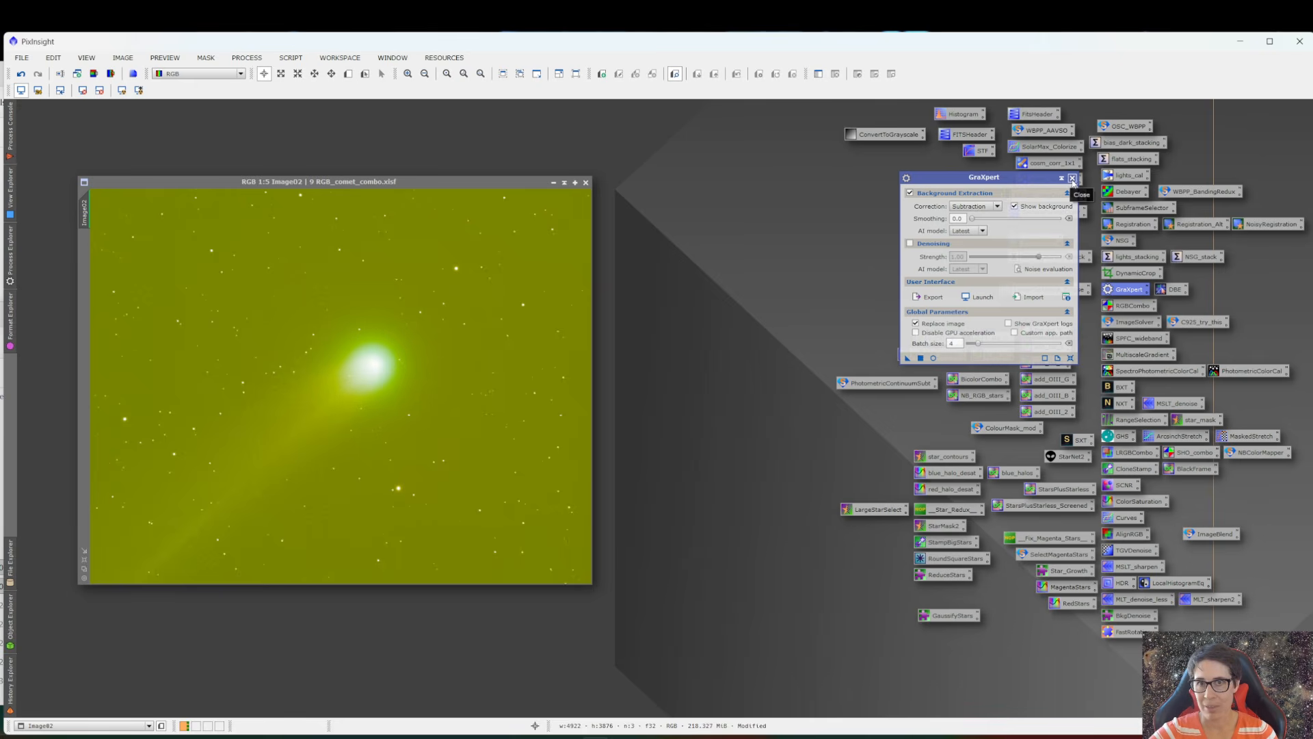
left_click(1072, 179)
- Close 9 RGB_comet_combo without saving, open the prepared 11 stars+starless.xisf, and auto-stretch its display
left_click(586, 183)
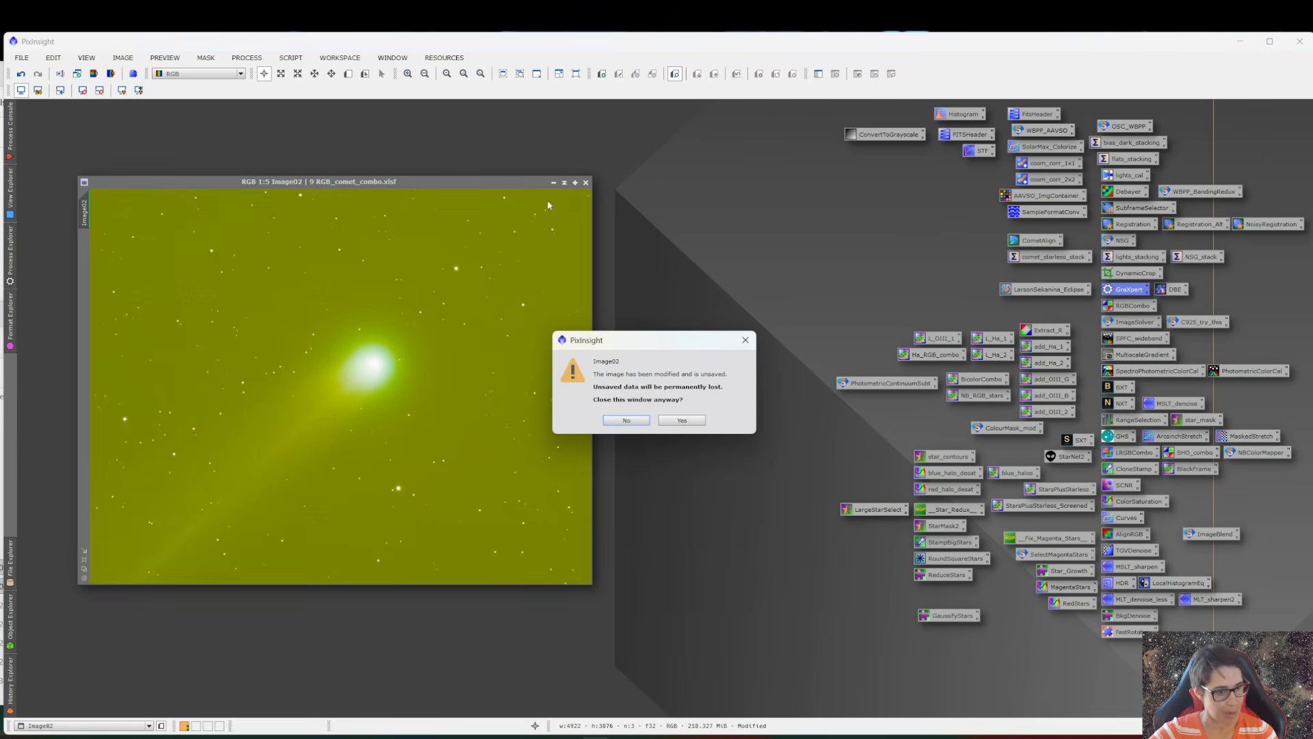
left_click(682, 420)
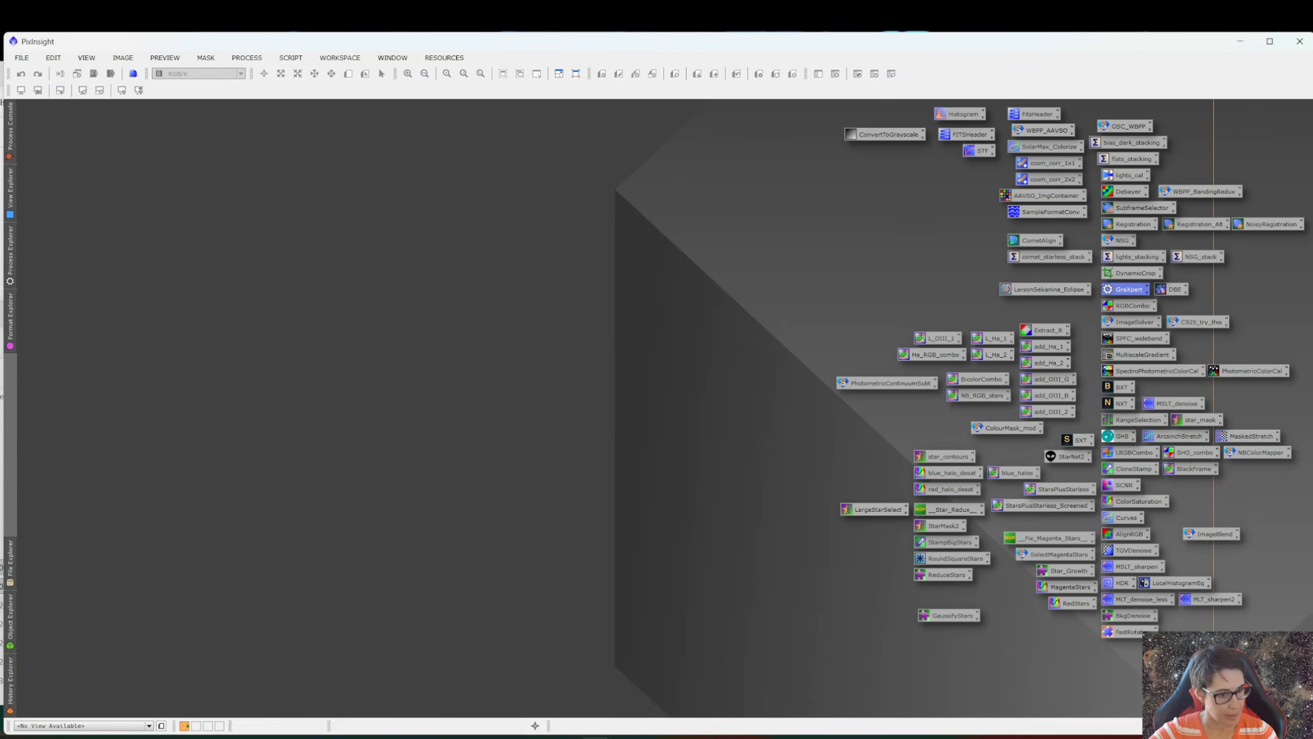
left_click_drag(1, 643, 401, 337)
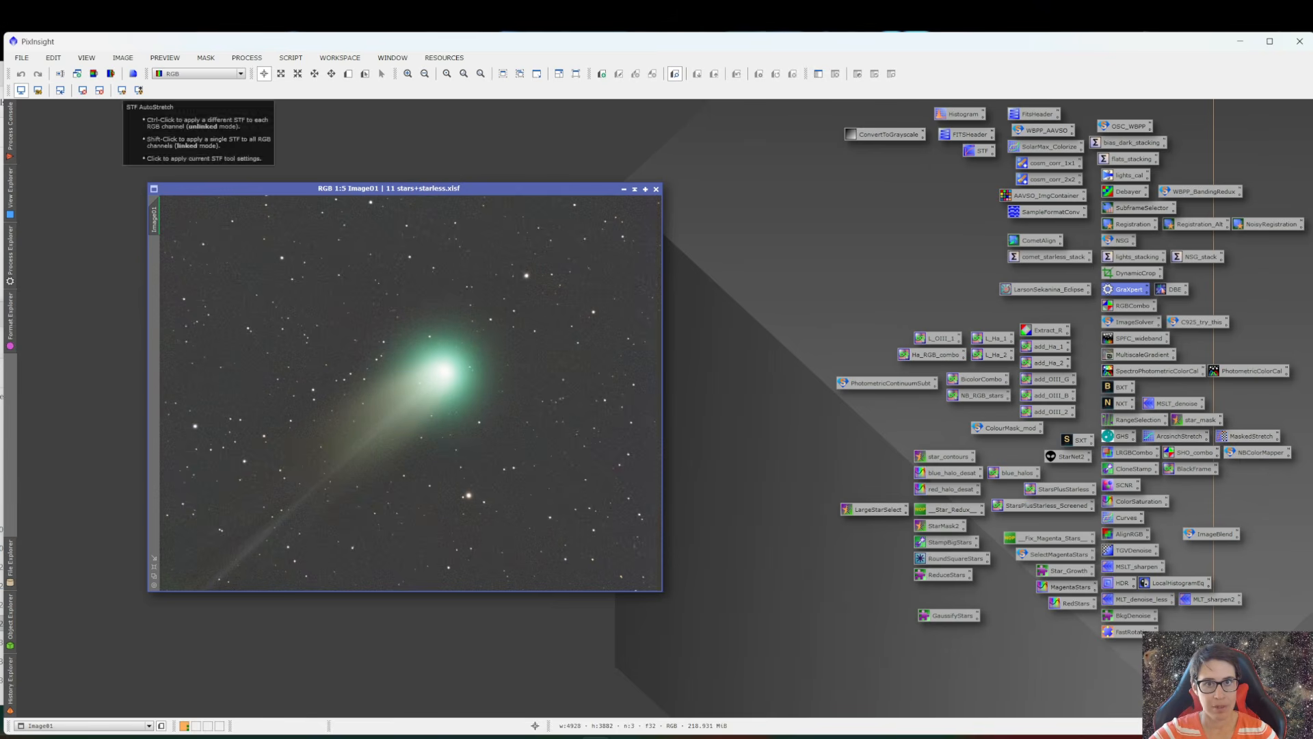
left_click(123, 91)
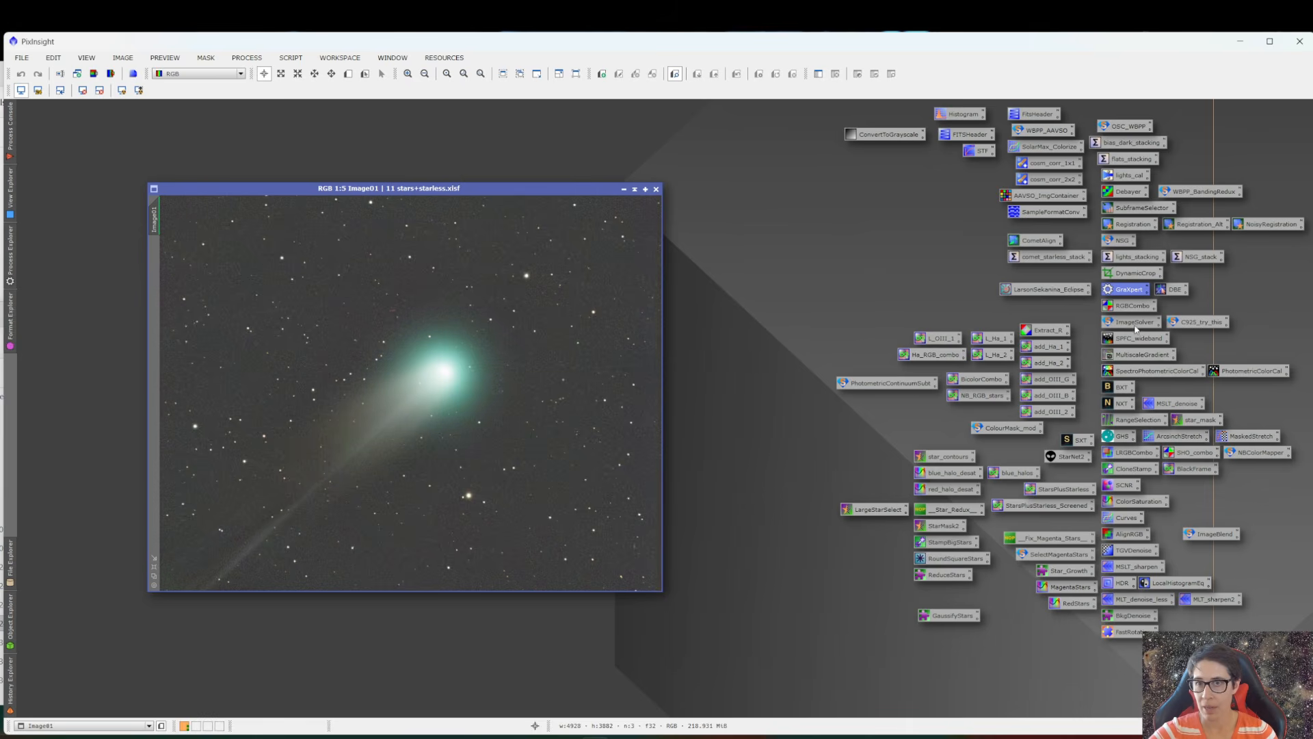
- Plate-solve the active 11 stars+starless image with the ImageSolver script, using the parameters already loaded
double_click(1133, 323)
left_click(1006, 335)
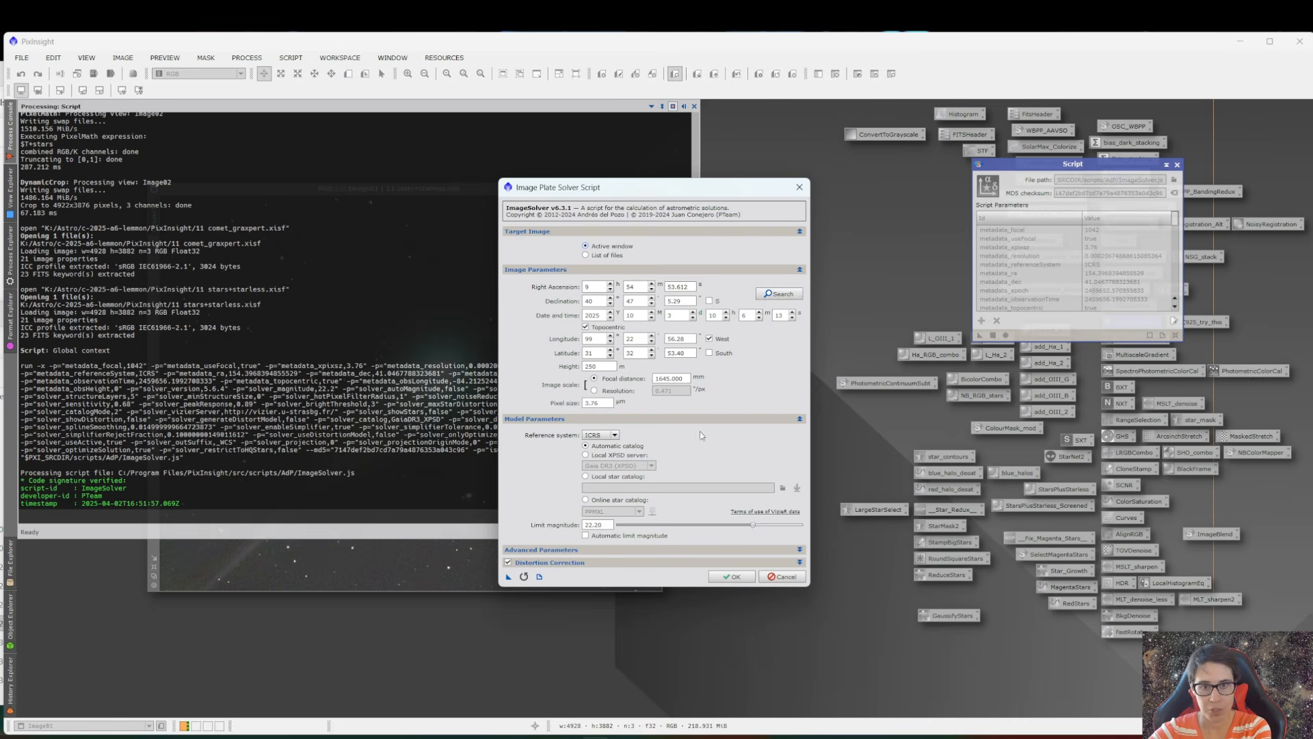
left_click(730, 576)
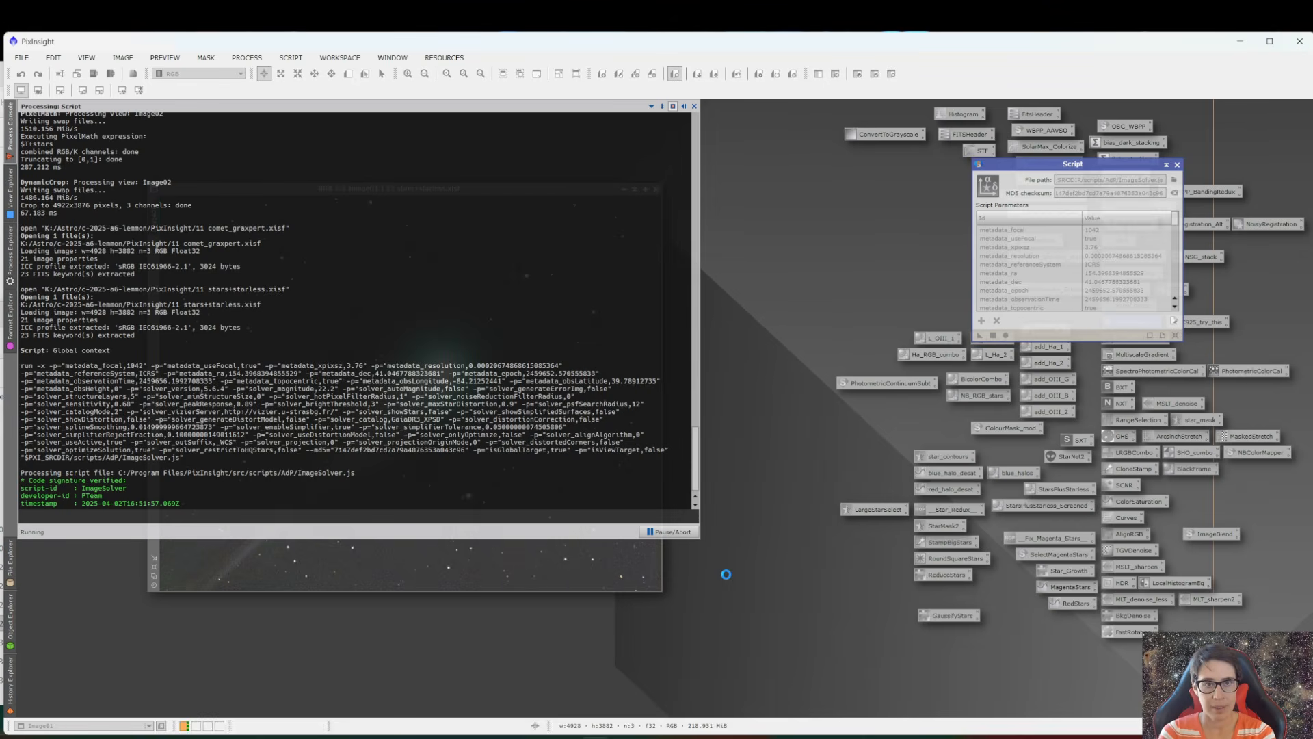
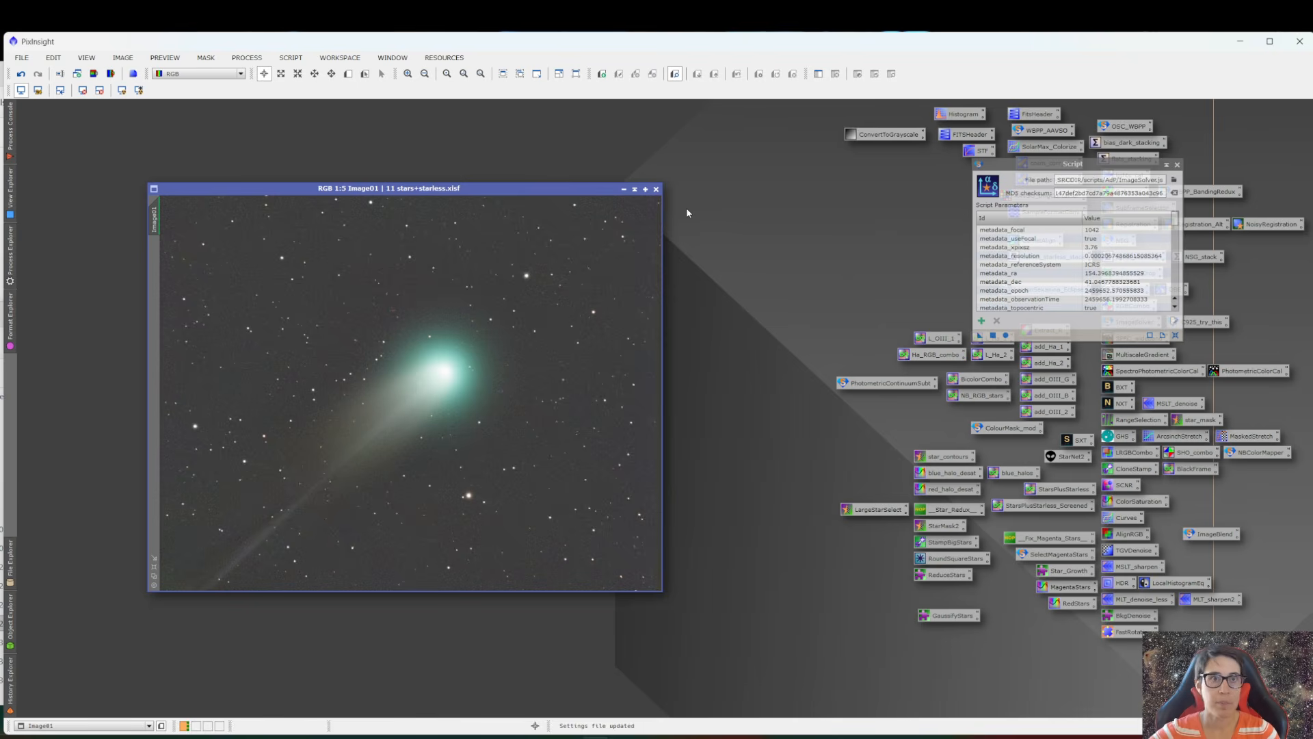
left_click(291, 58)
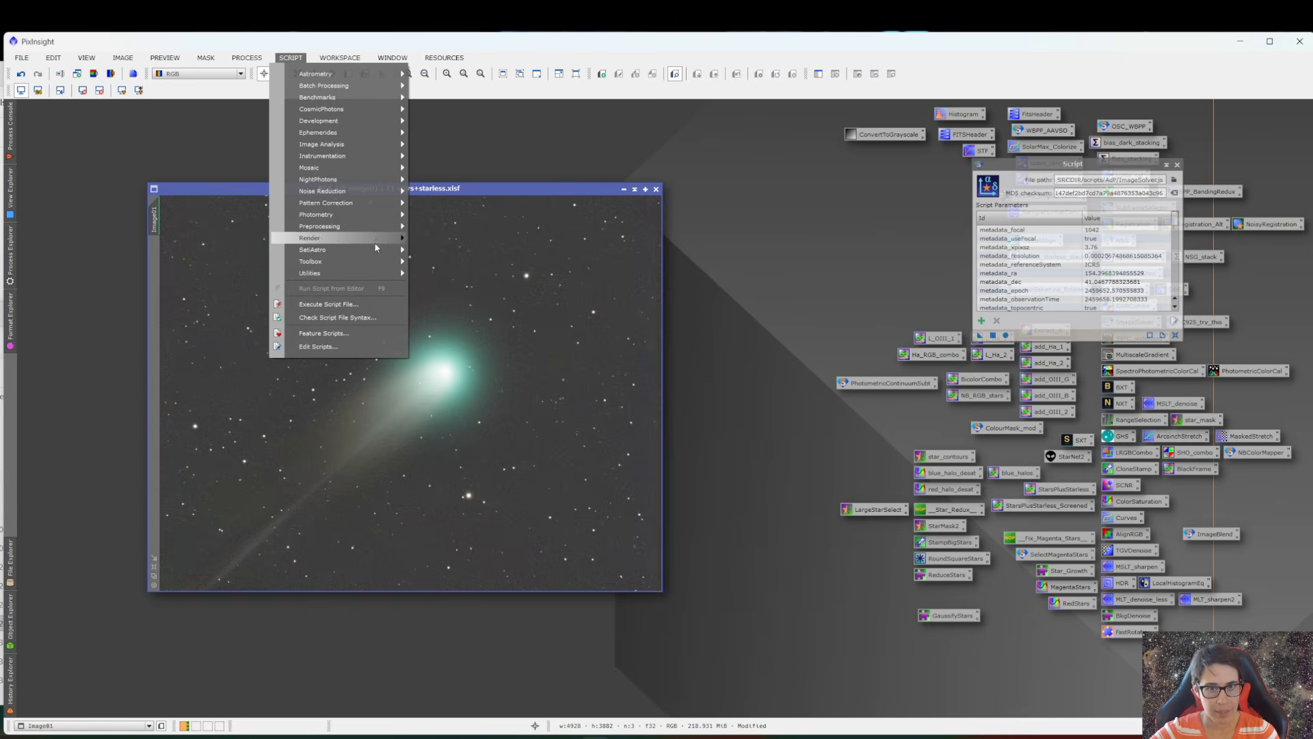
mouse_move(375, 249)
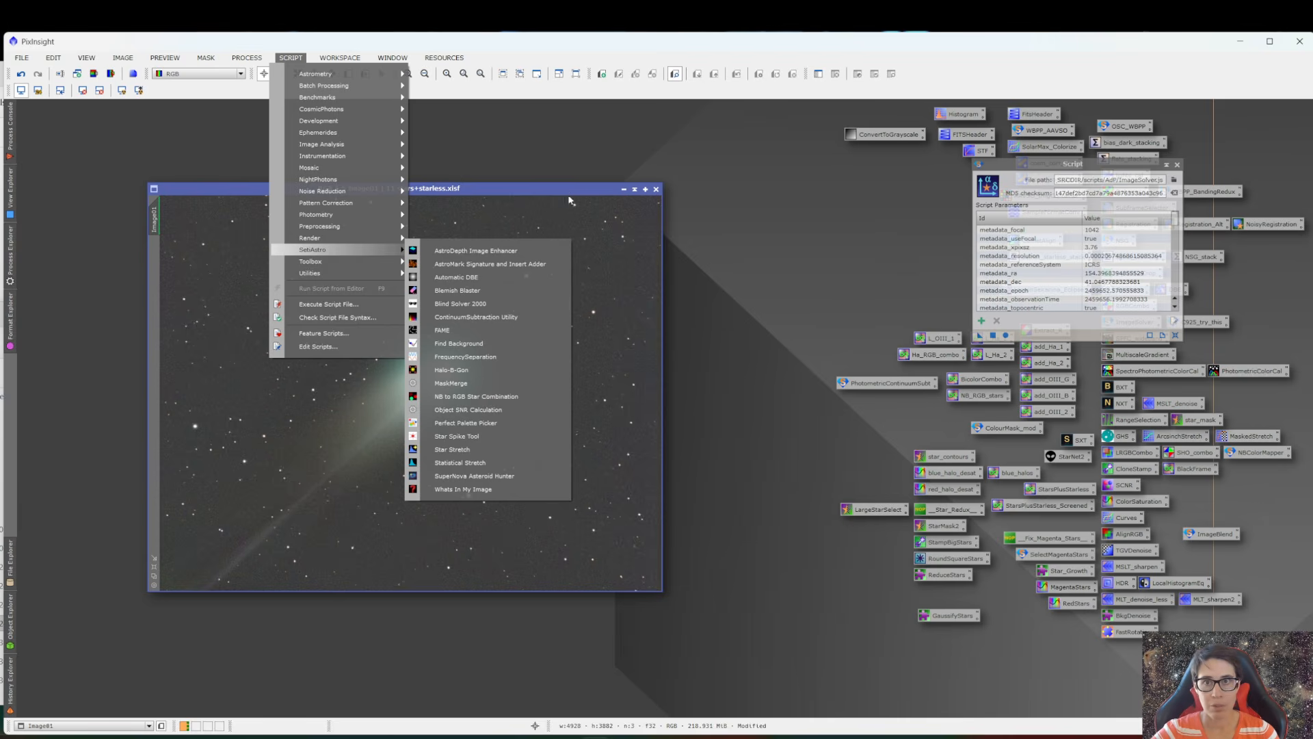
key("Escape")
key("Escape")
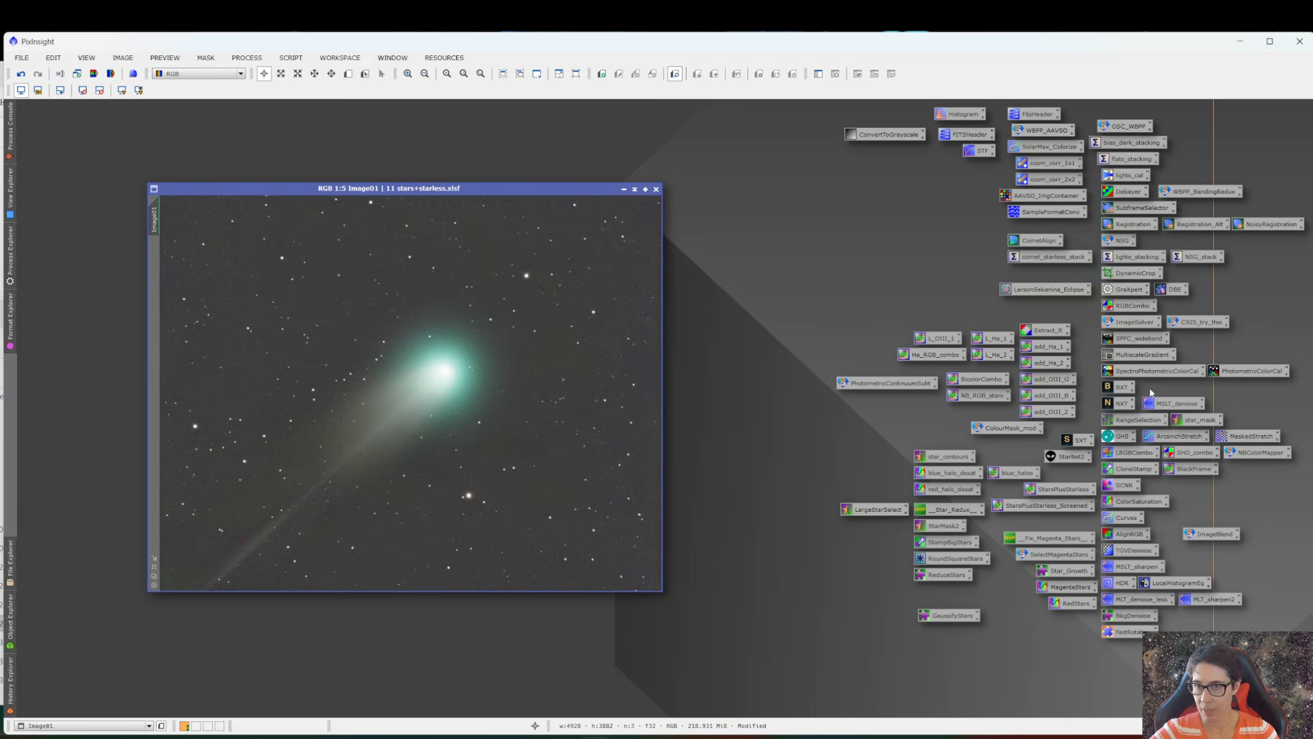
- Set the red, green and blue filters in SpectrophotometricColorCalibration to Astronomik Typ 2c R, G and B
double_click(1134, 371)
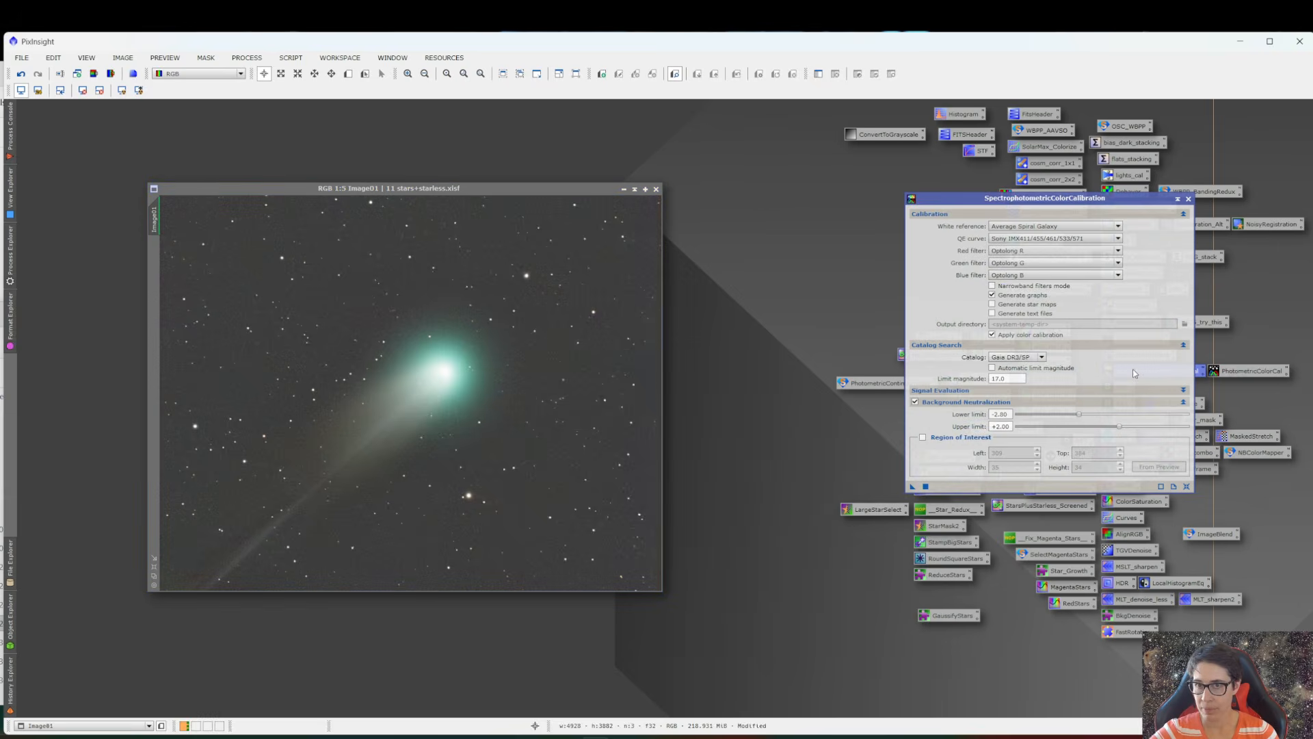
left_click_drag(920, 204, 758, 145)
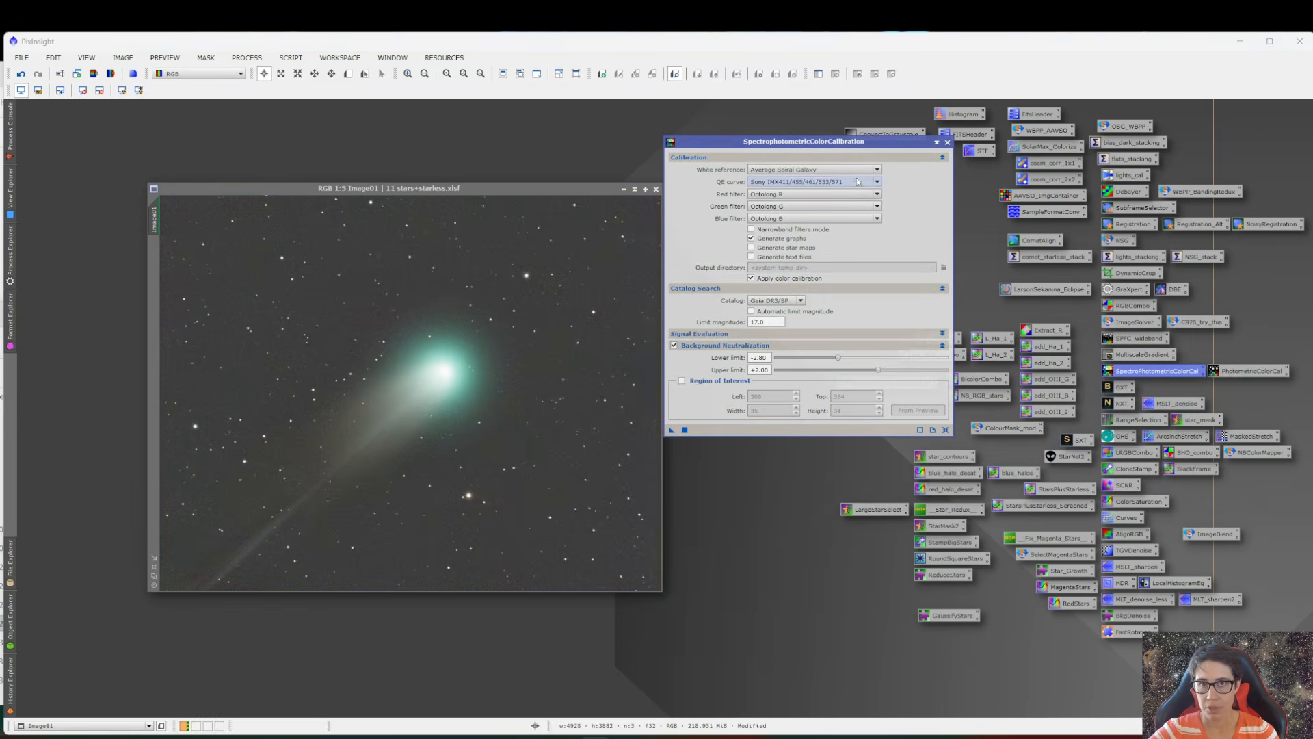
left_click_drag(852, 144, 898, 156)
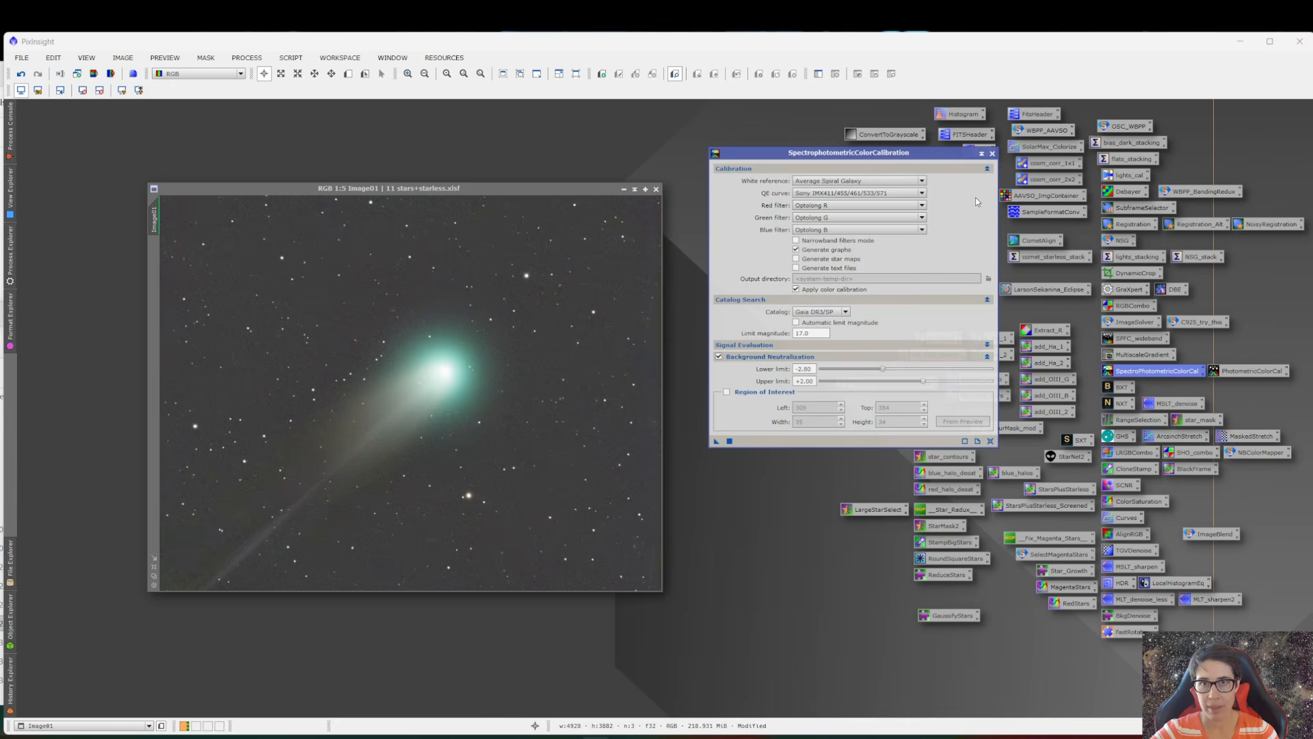
left_click(891, 206)
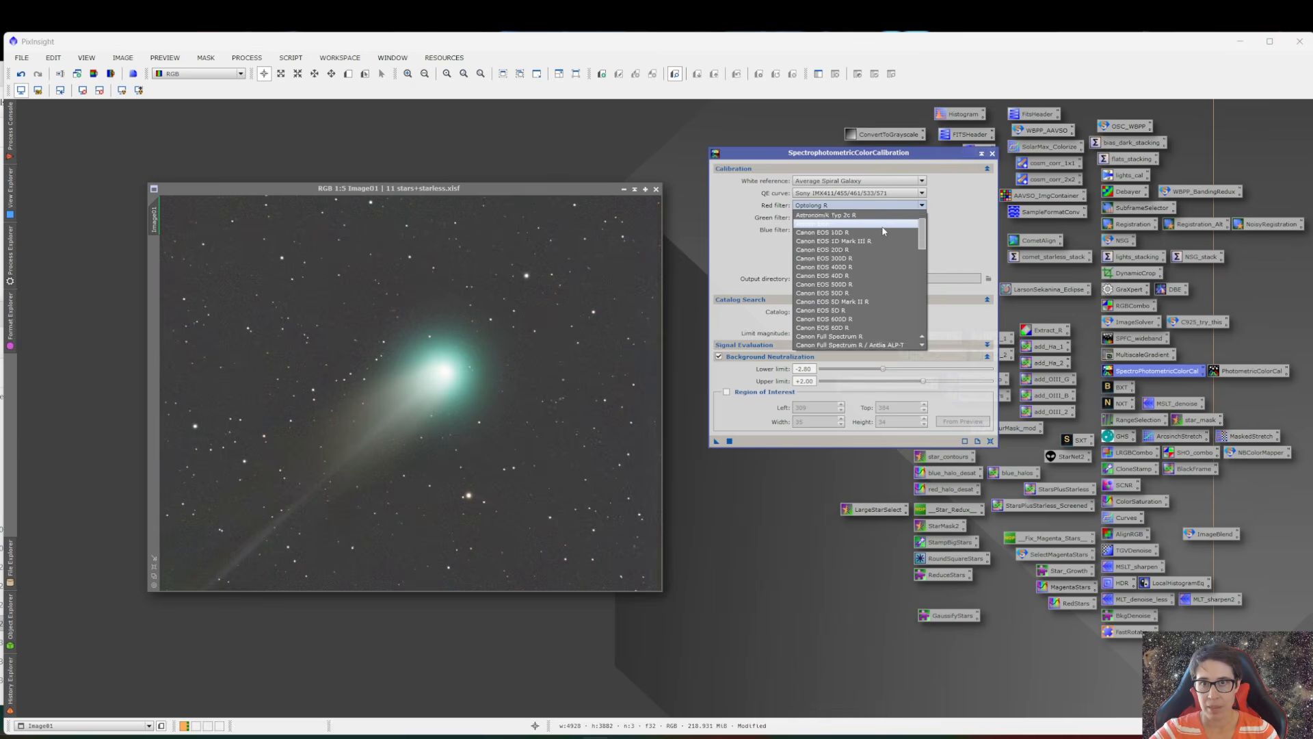
left_click(881, 249)
left_click(876, 218)
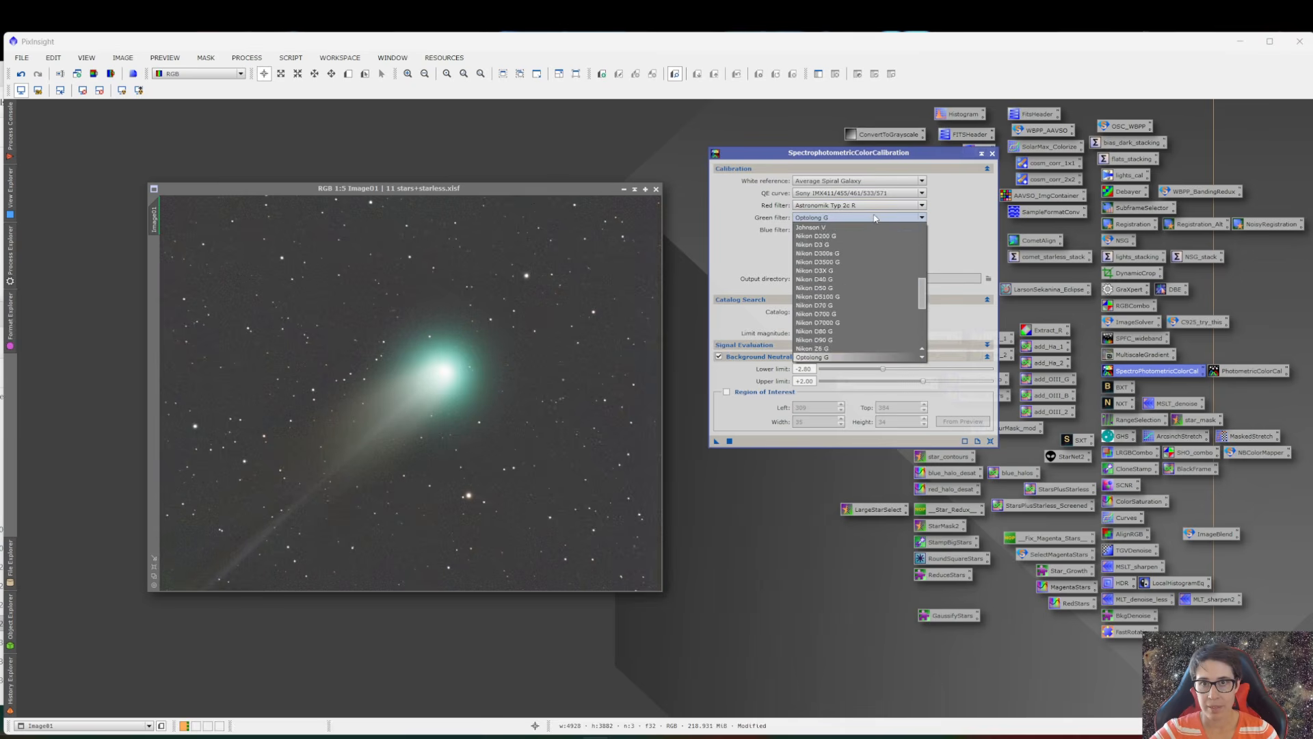
scroll(869, 246, "up", 5)
left_click(865, 251)
left_click(869, 230)
scroll(889, 287, "up", 10)
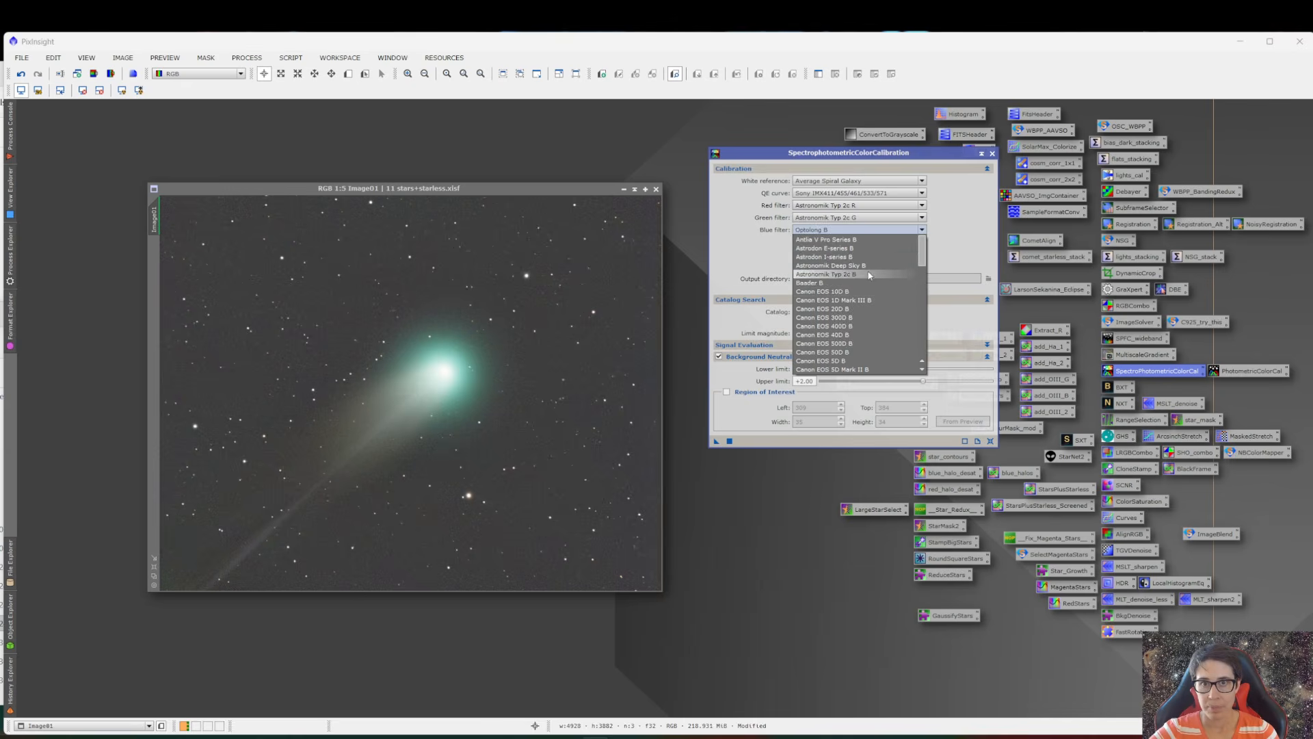
left_click(915, 245)
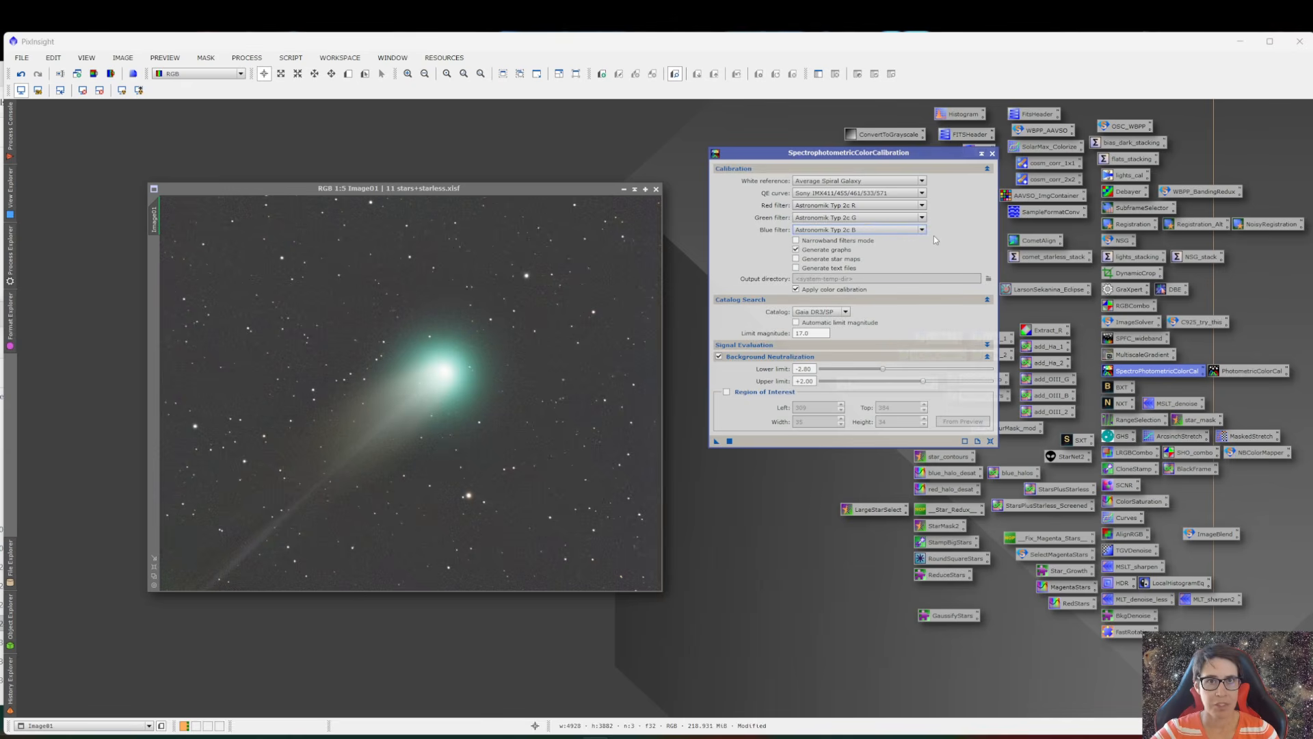
- Look through the available red filters, down to the Sony colour sensor entries, keeping Astronomik Typ 2c R selected
left_click(890, 205)
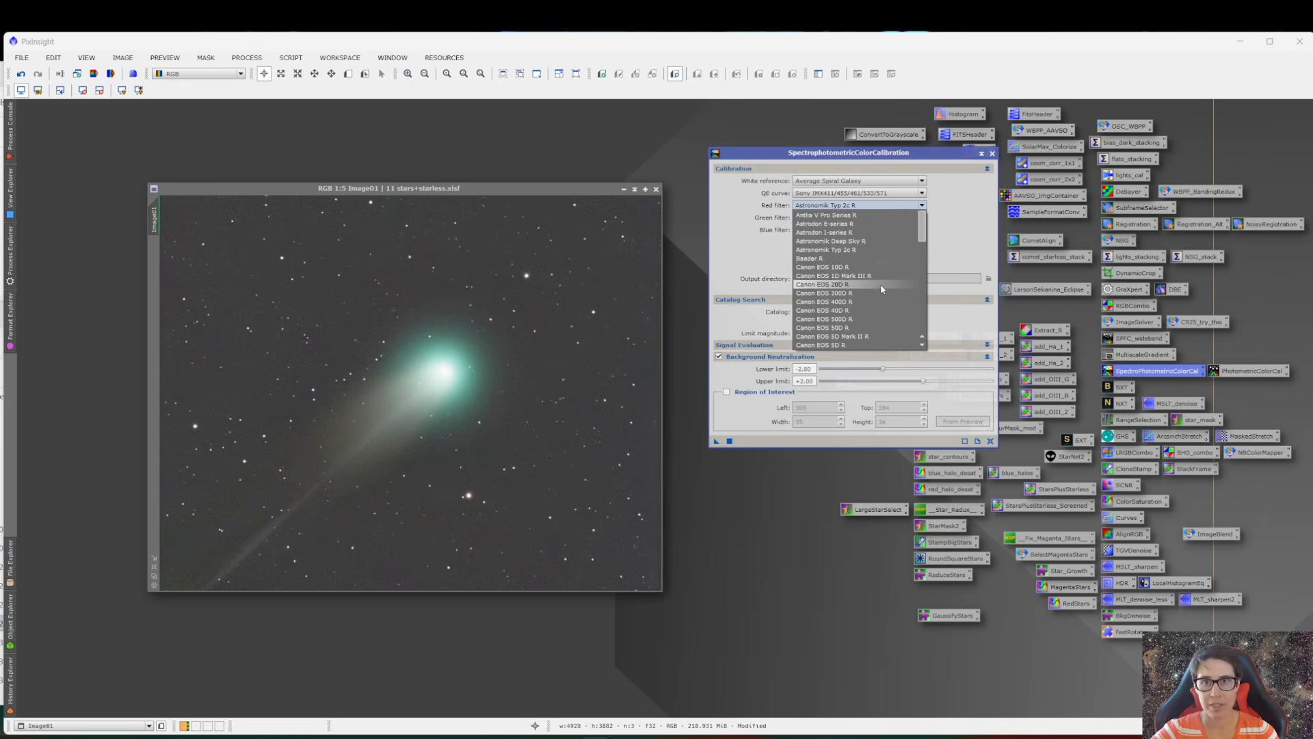
scroll(883, 289, "down", 15)
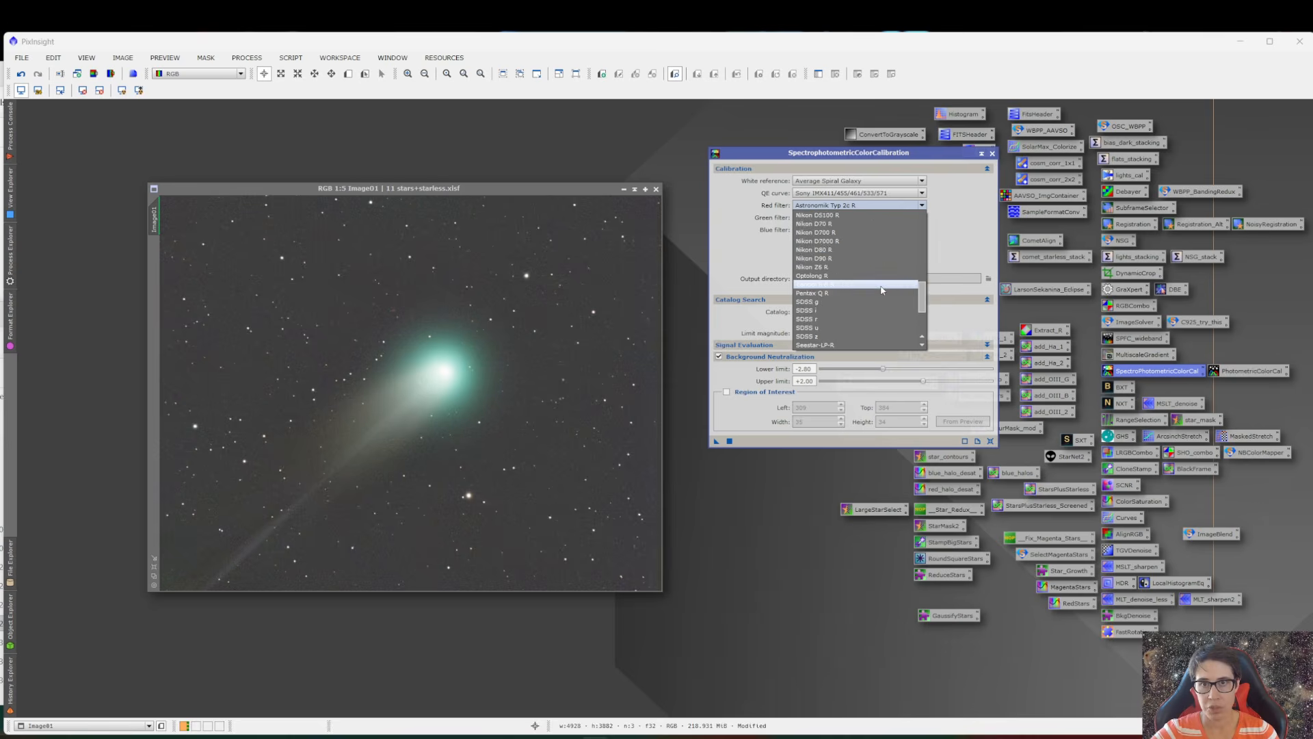
scroll(883, 288, "down", 4)
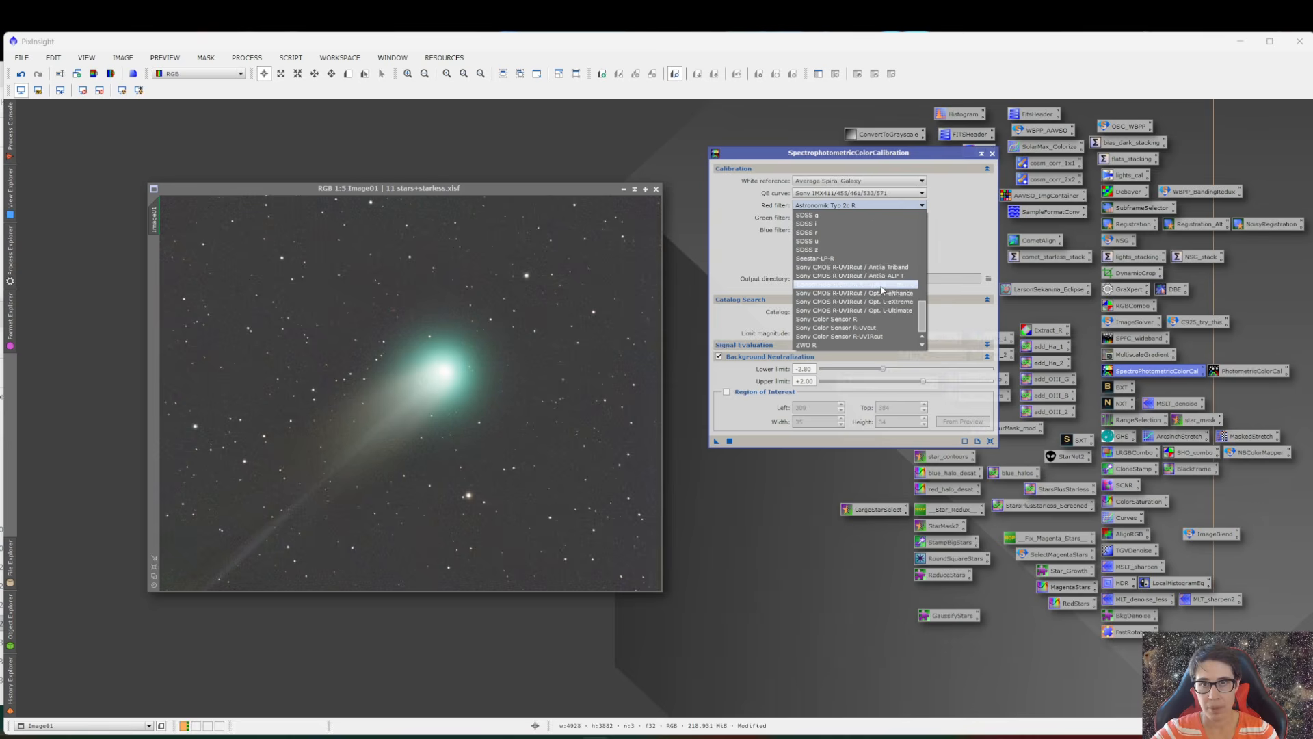
left_click(950, 236)
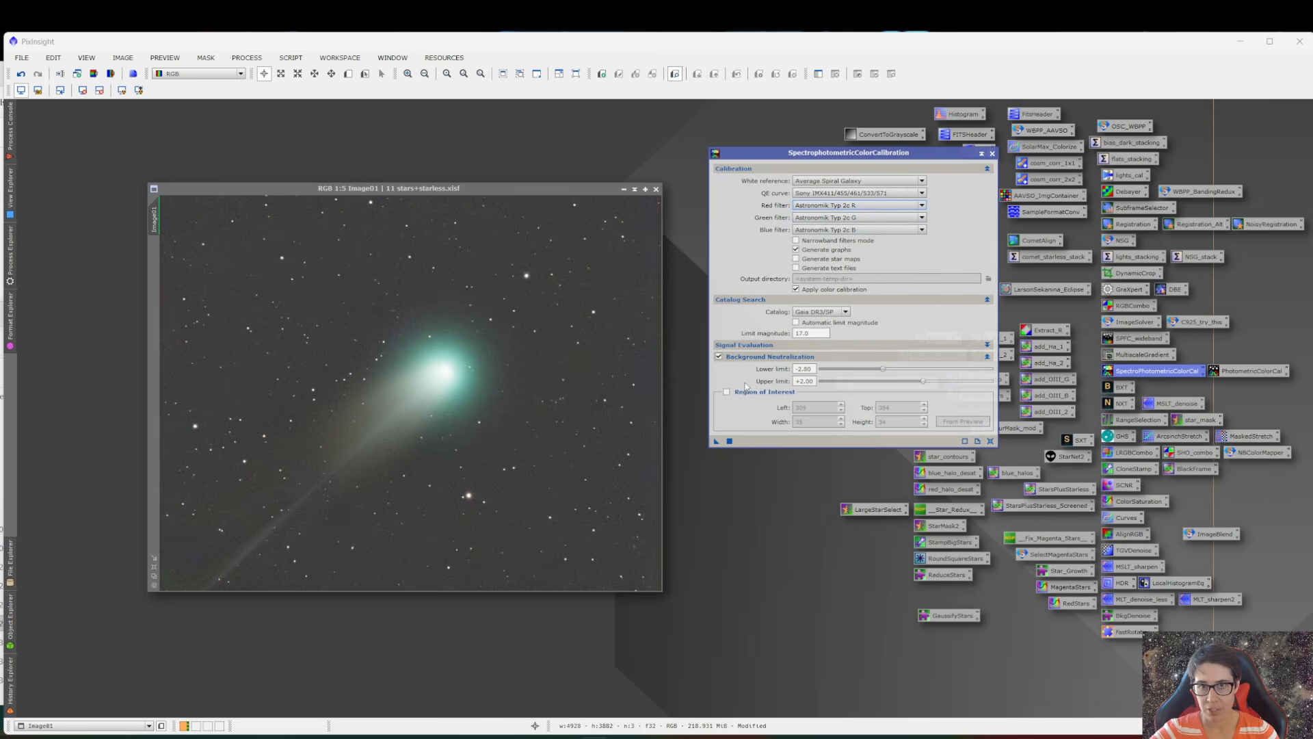
- Run the colour calibration on 11 stars+starless, close the white balance graphs and auto-stretch the image display again
left_click(730, 441)
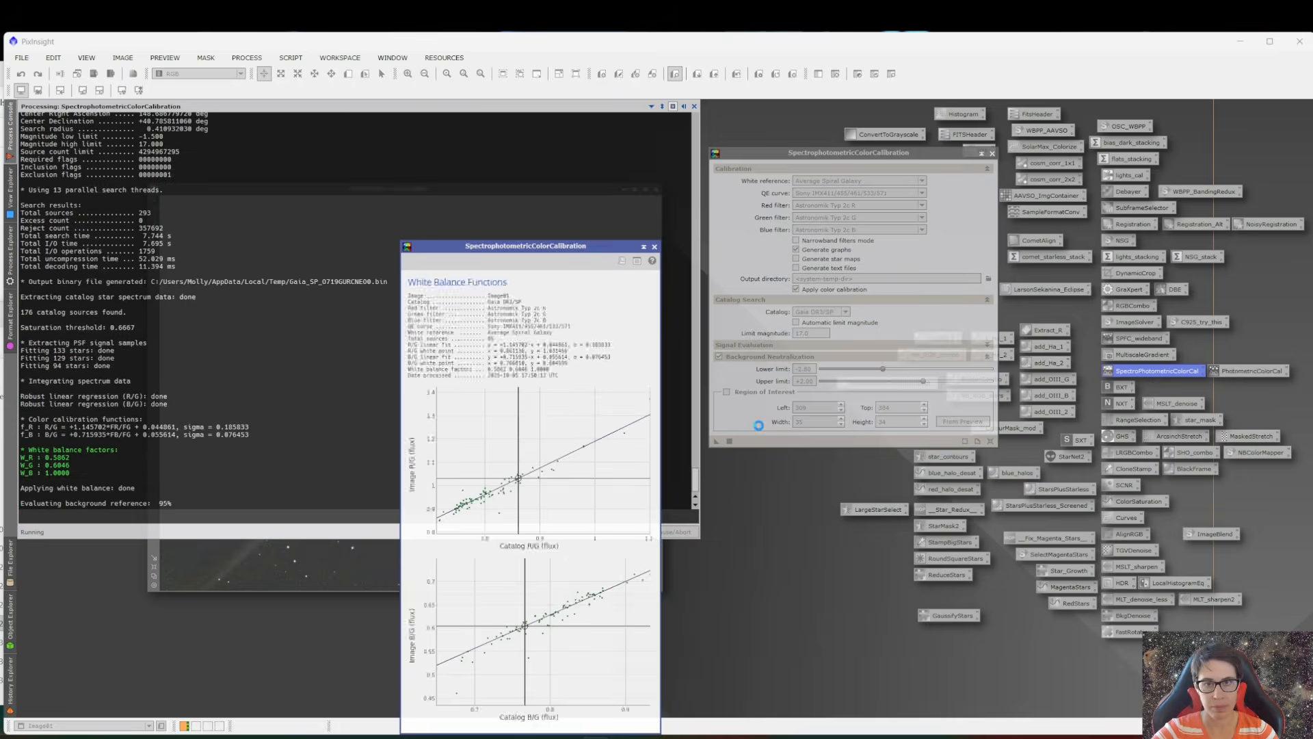
left_click(654, 247)
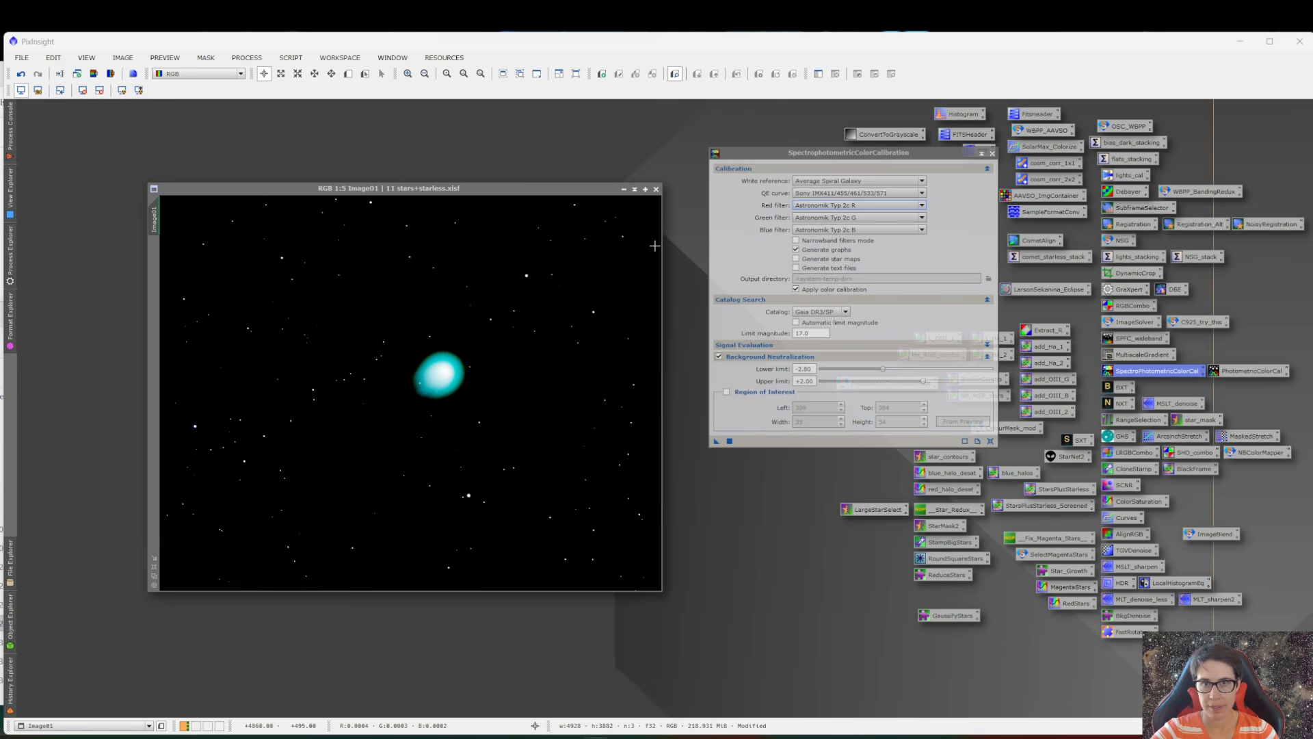
left_click(124, 93)
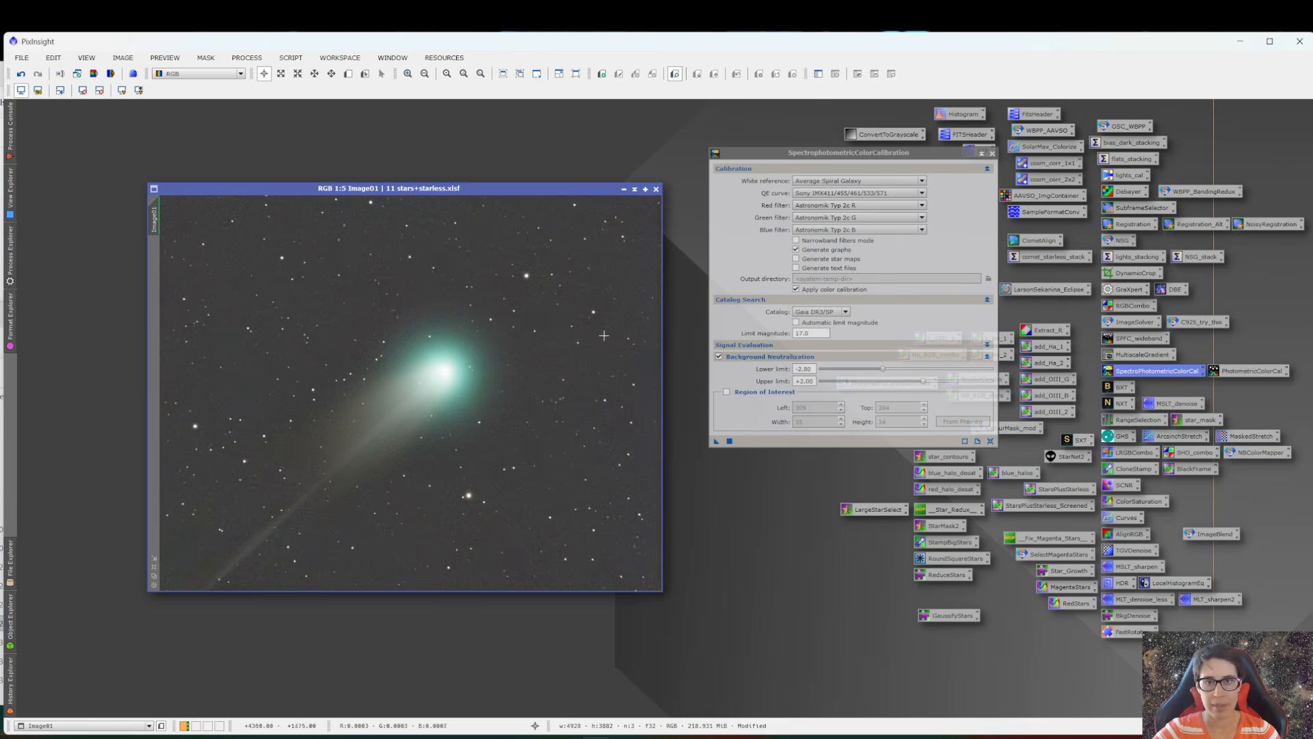
- Look through the white reference options around the G-type stars, keep Average Spiral Galaxy, and close SpectrophotometricColorCalibration
left_click(922, 181)
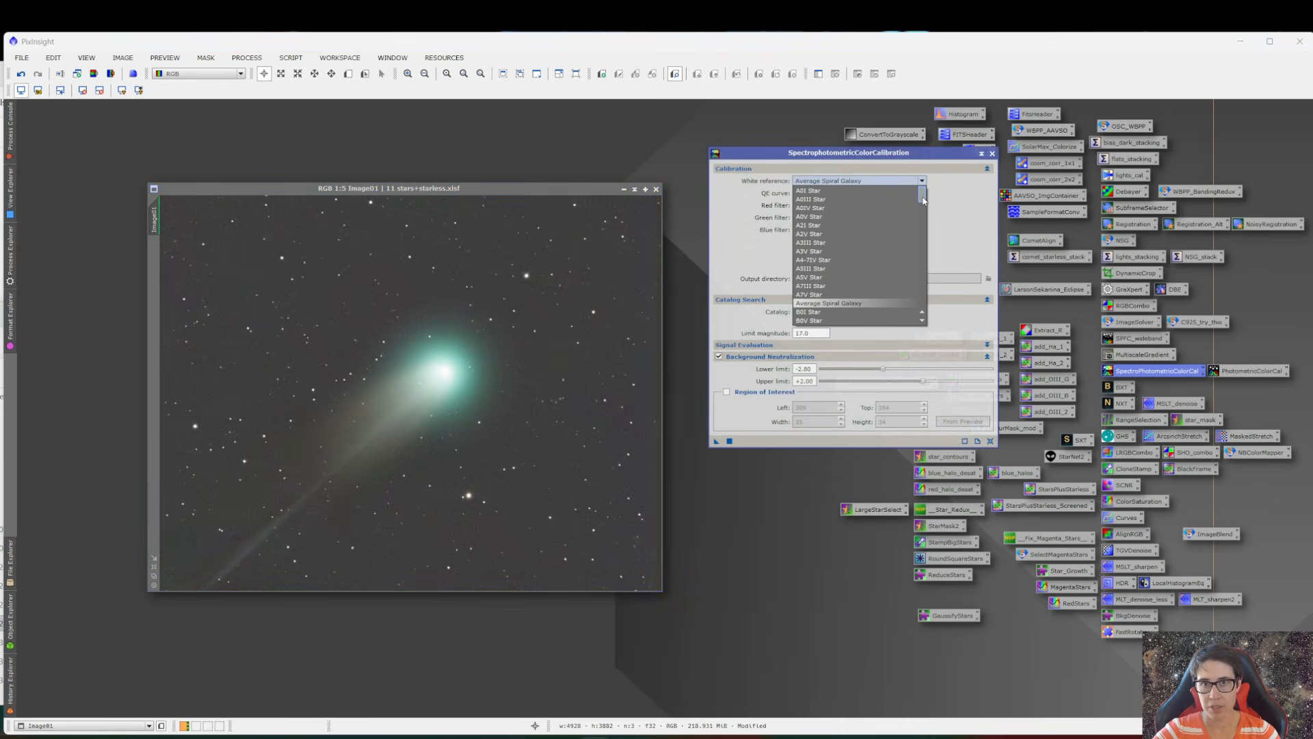
left_click_drag(924, 199, 929, 250)
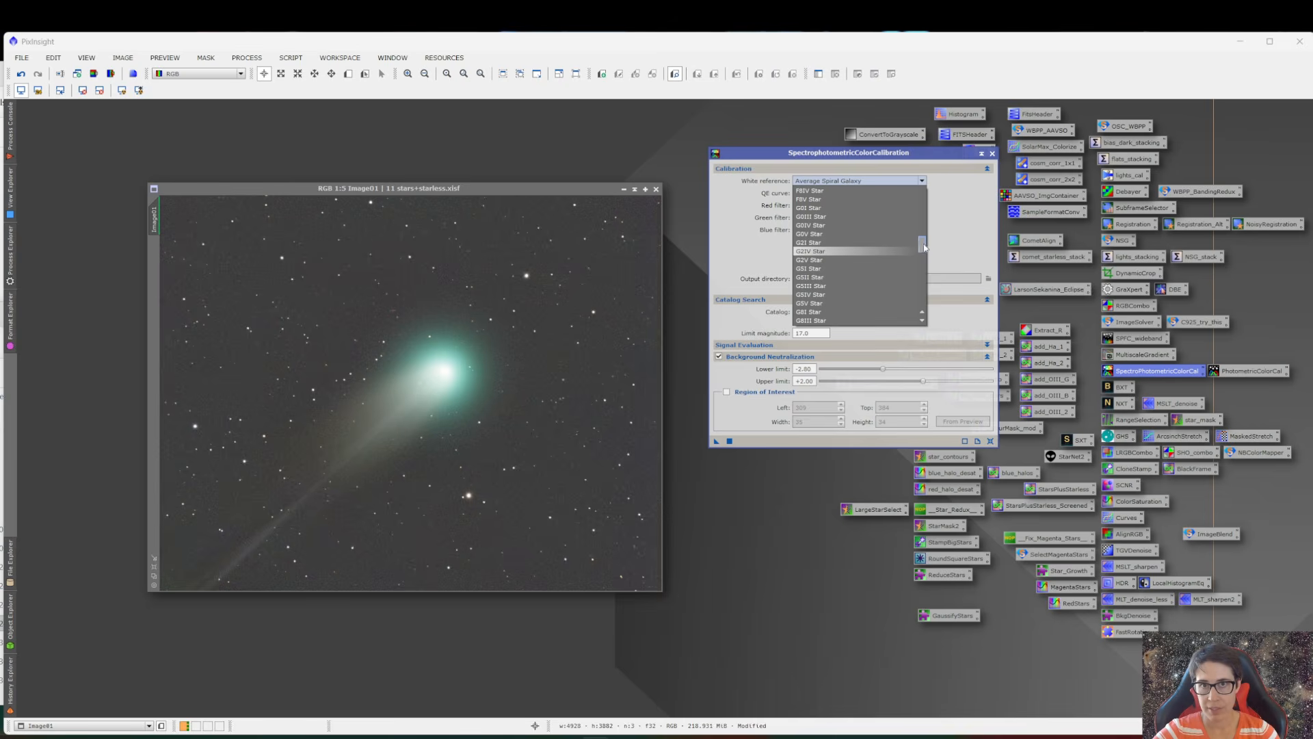
left_click(918, 182)
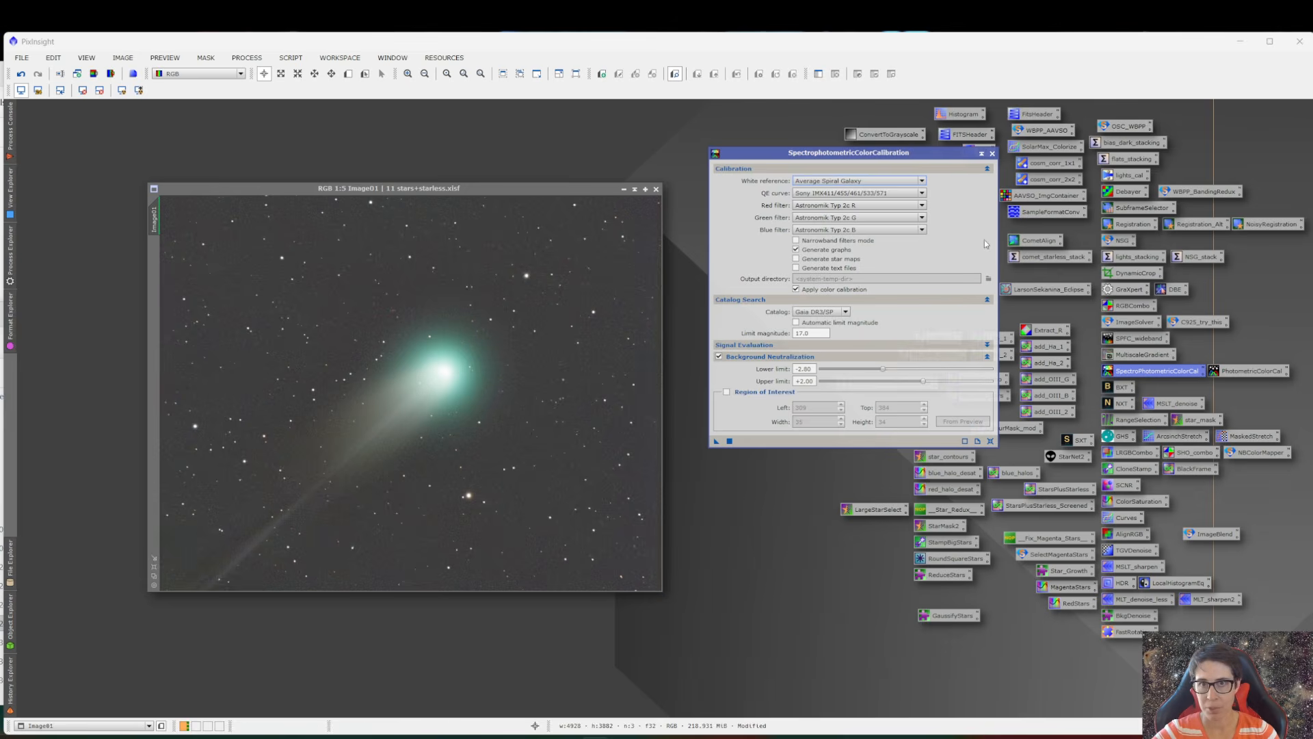
left_click(992, 154)
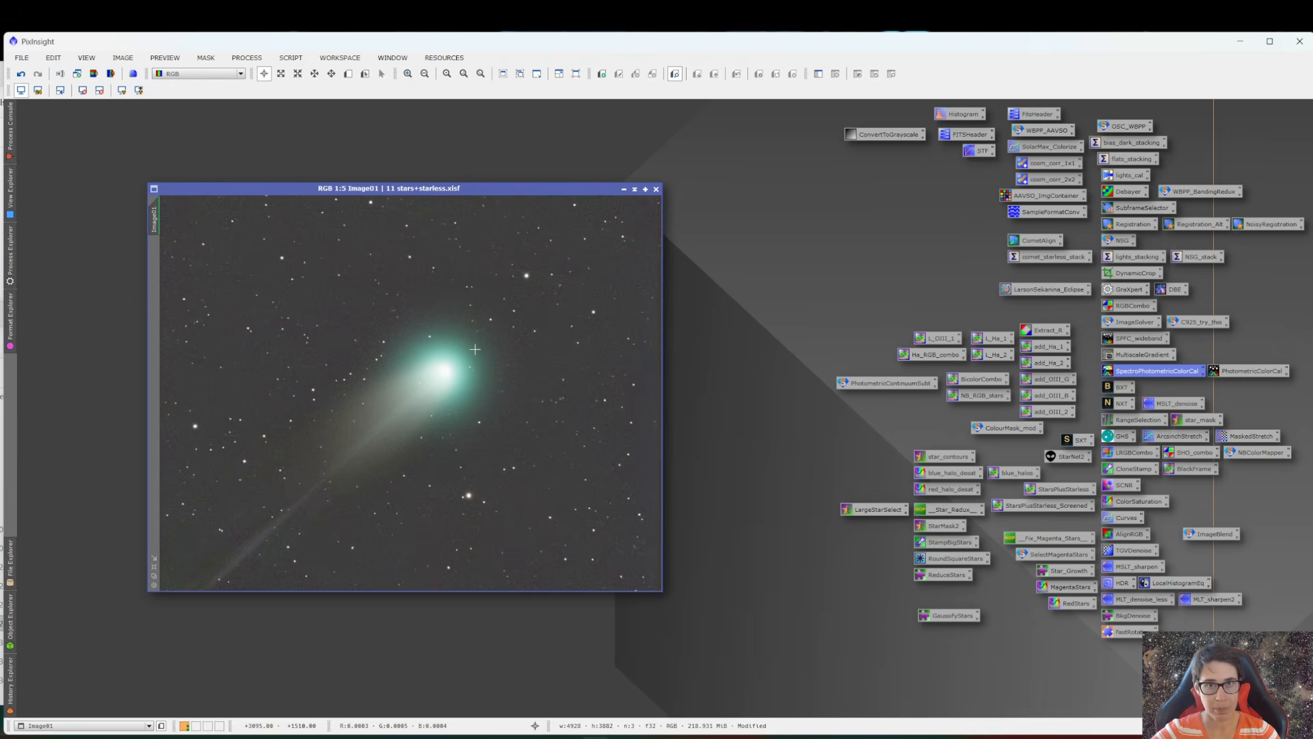
- Close 11 stars+starless without saving and open the prepared 15 NXT.xisf from the project folder
left_click(656, 190)
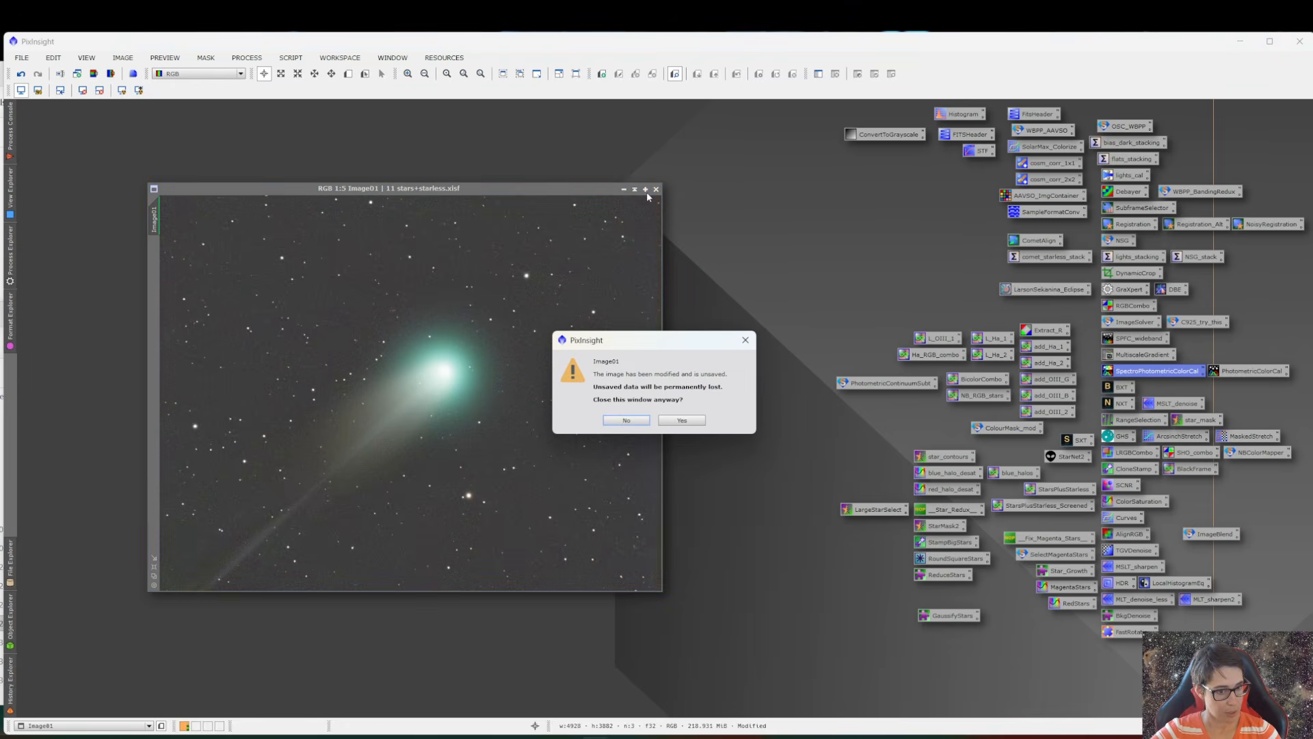
left_click(692, 421)
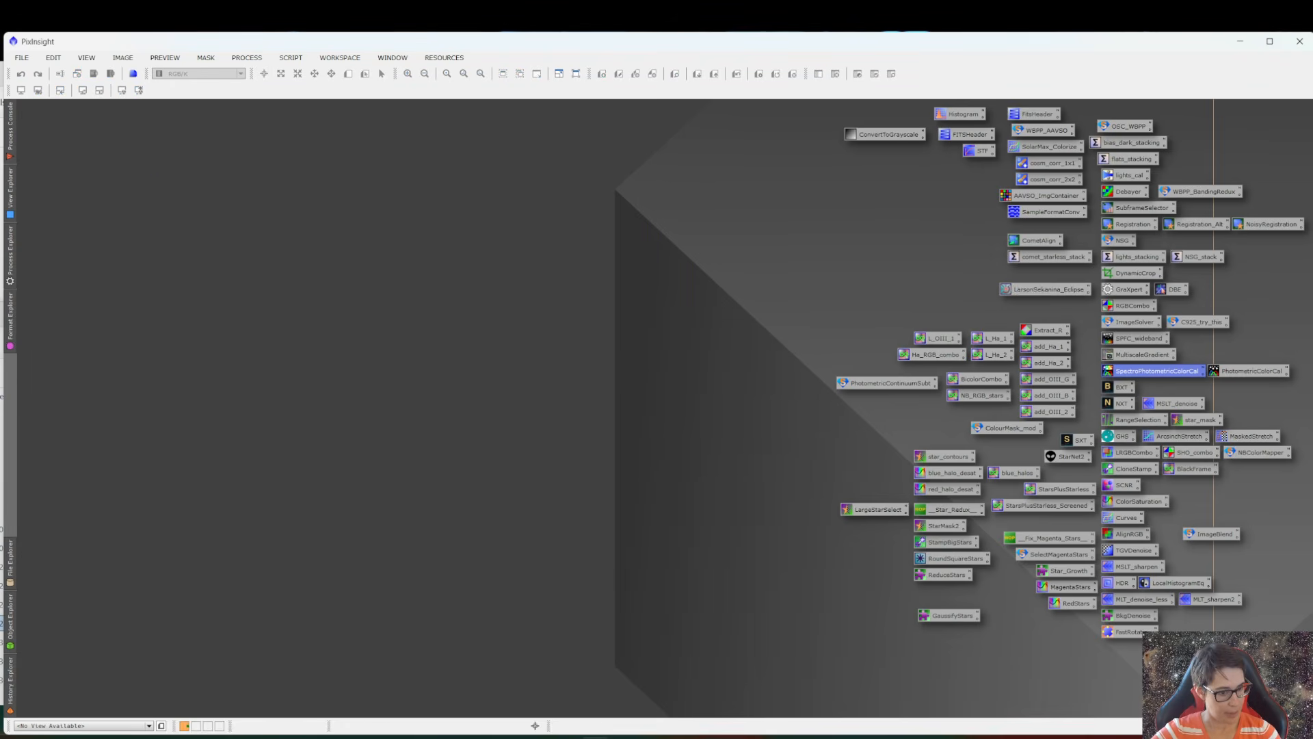
left_click(1, 607)
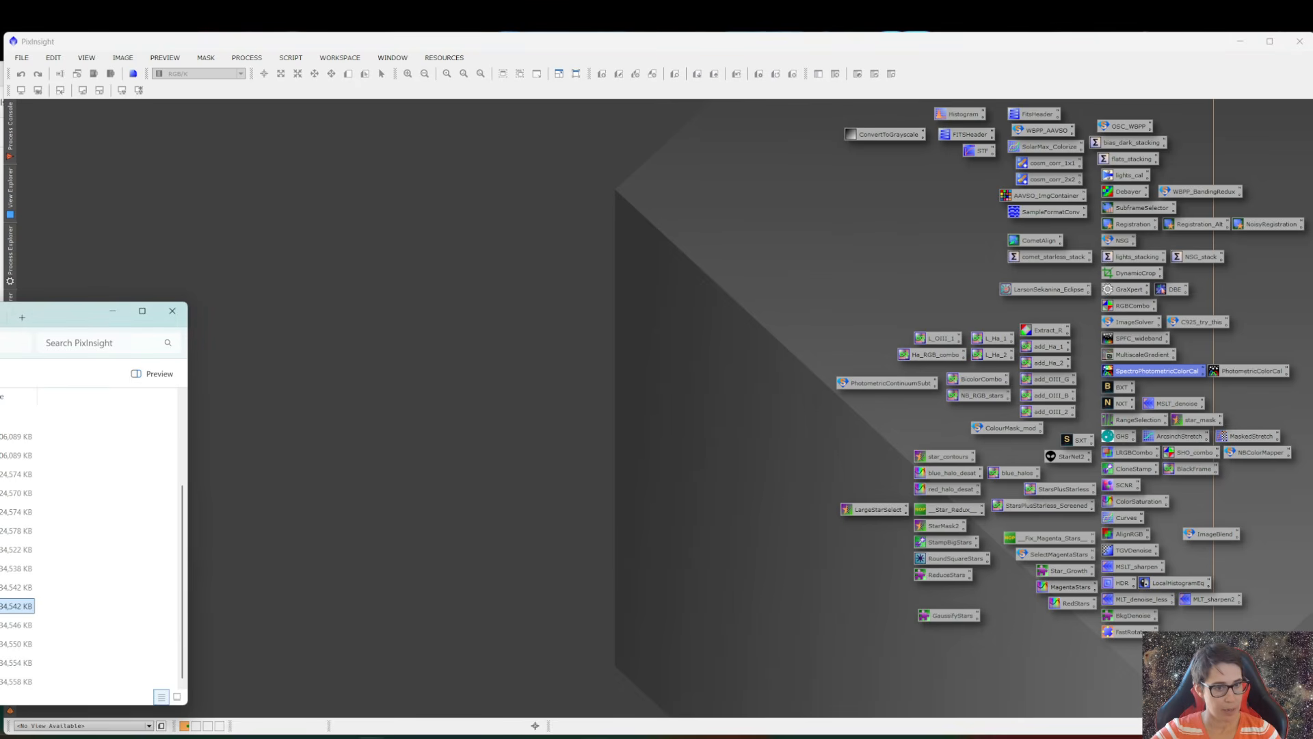
left_click_drag(2, 606, 443, 390)
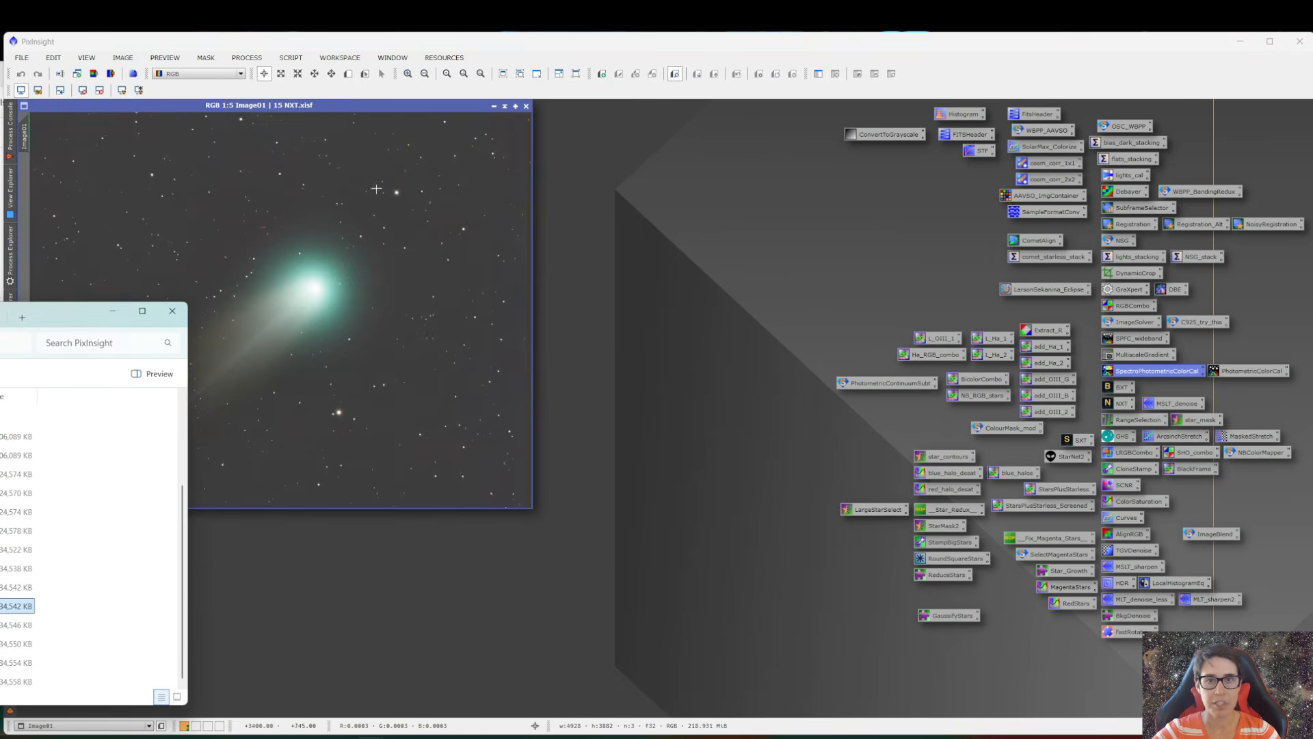
left_click_drag(311, 108, 512, 173)
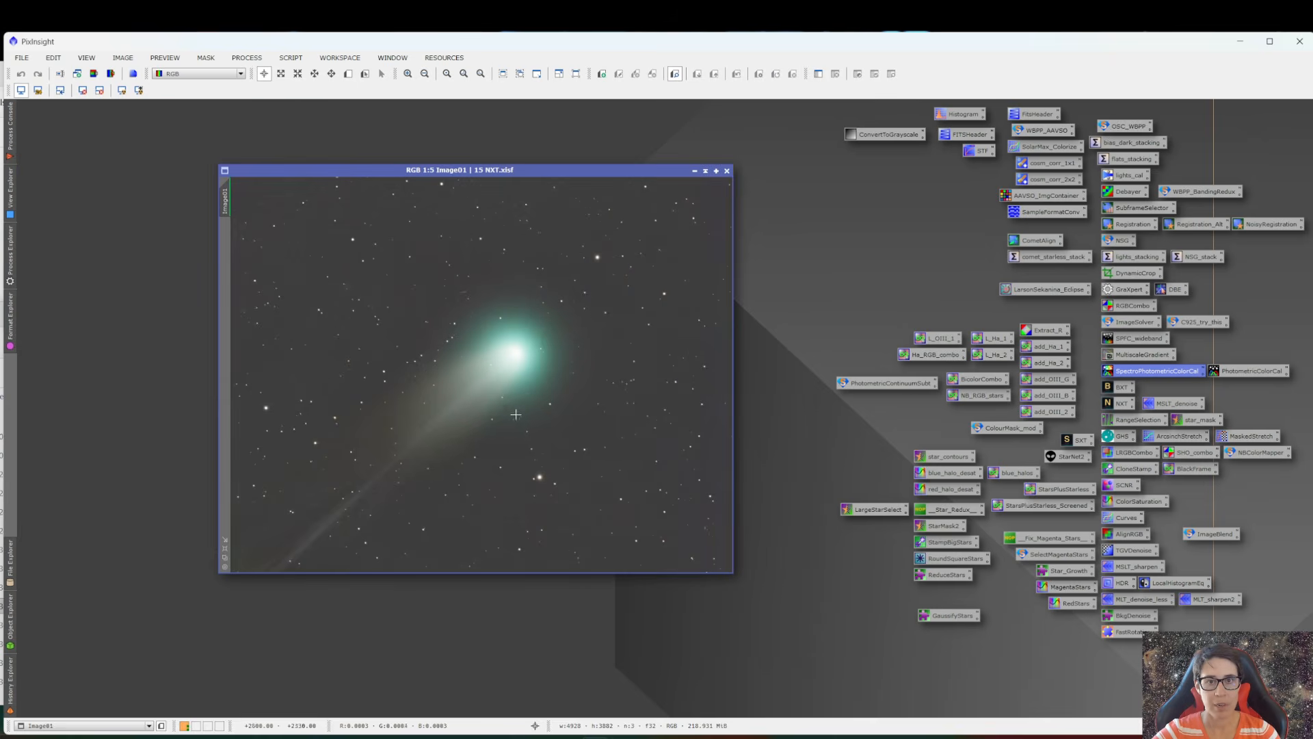
- Examine the comet's tail, the stars and the background of 15 NXT up close, and return to the full image
scroll(387, 479, "up", 4)
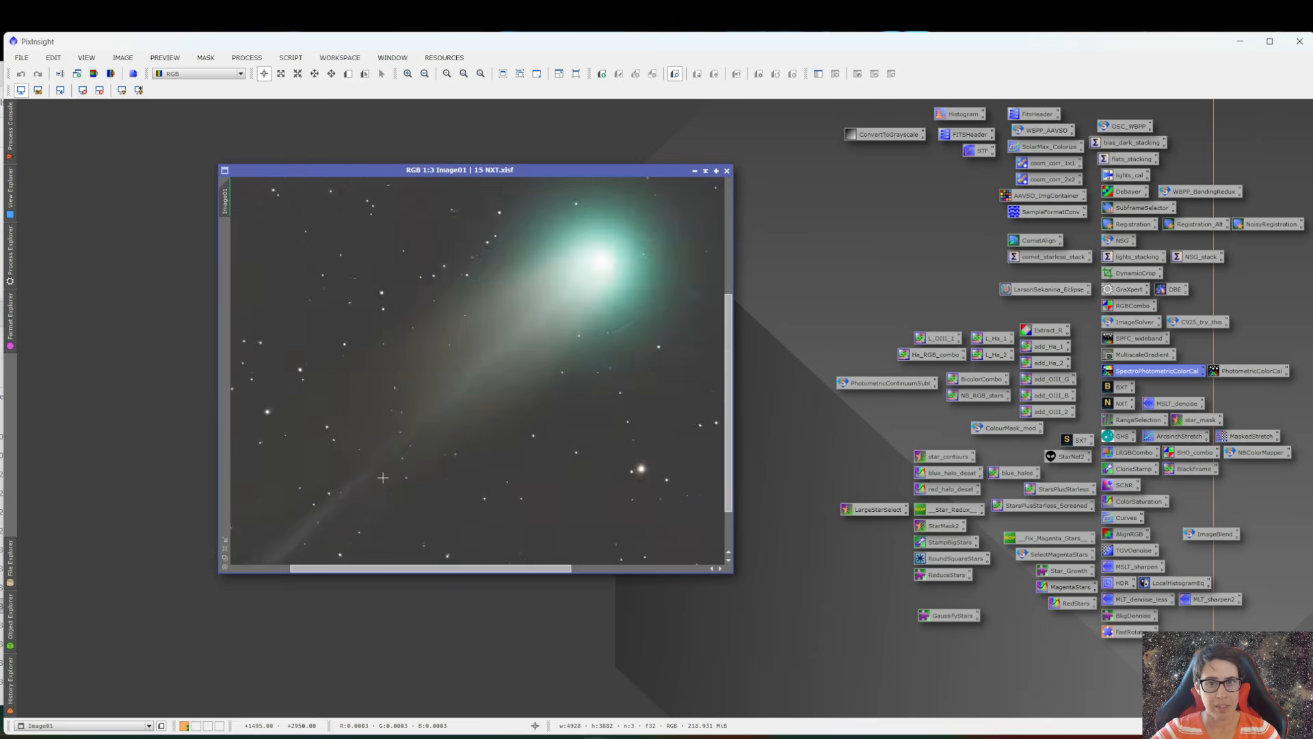
scroll(495, 331, "down", 2)
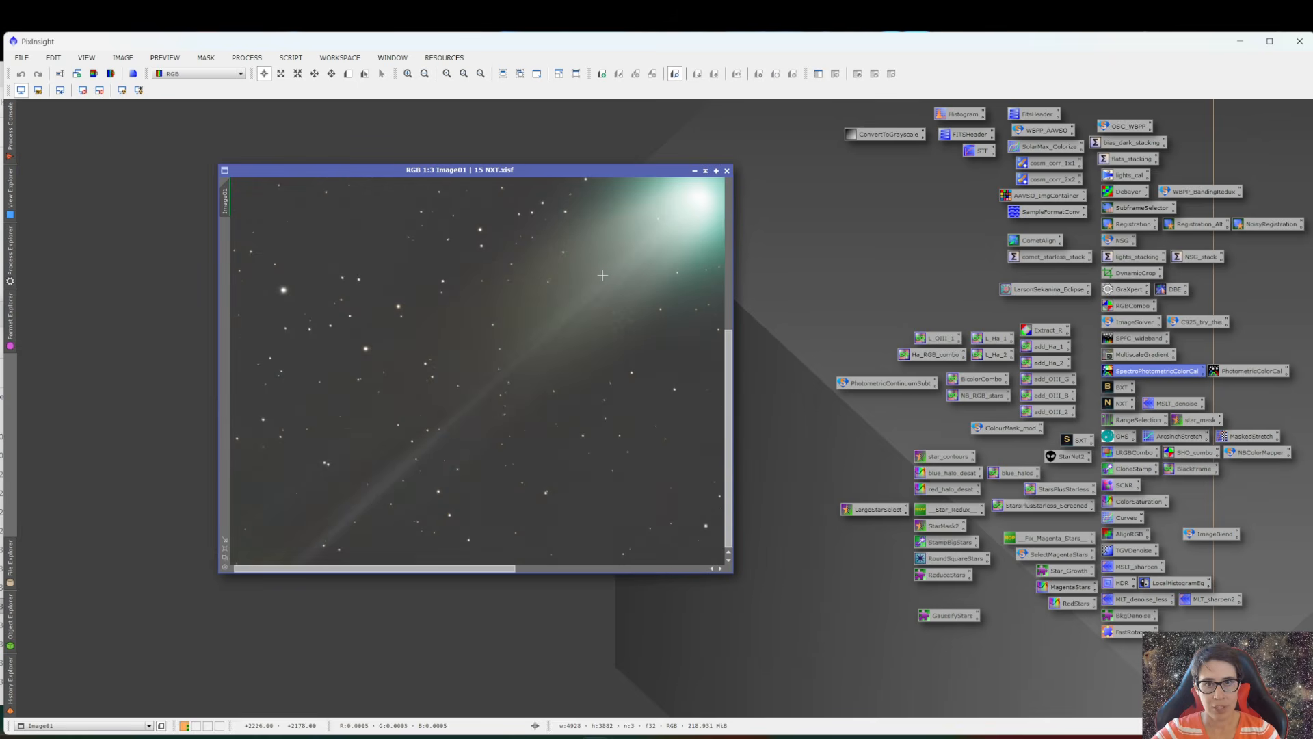
scroll(626, 267, "up", 2)
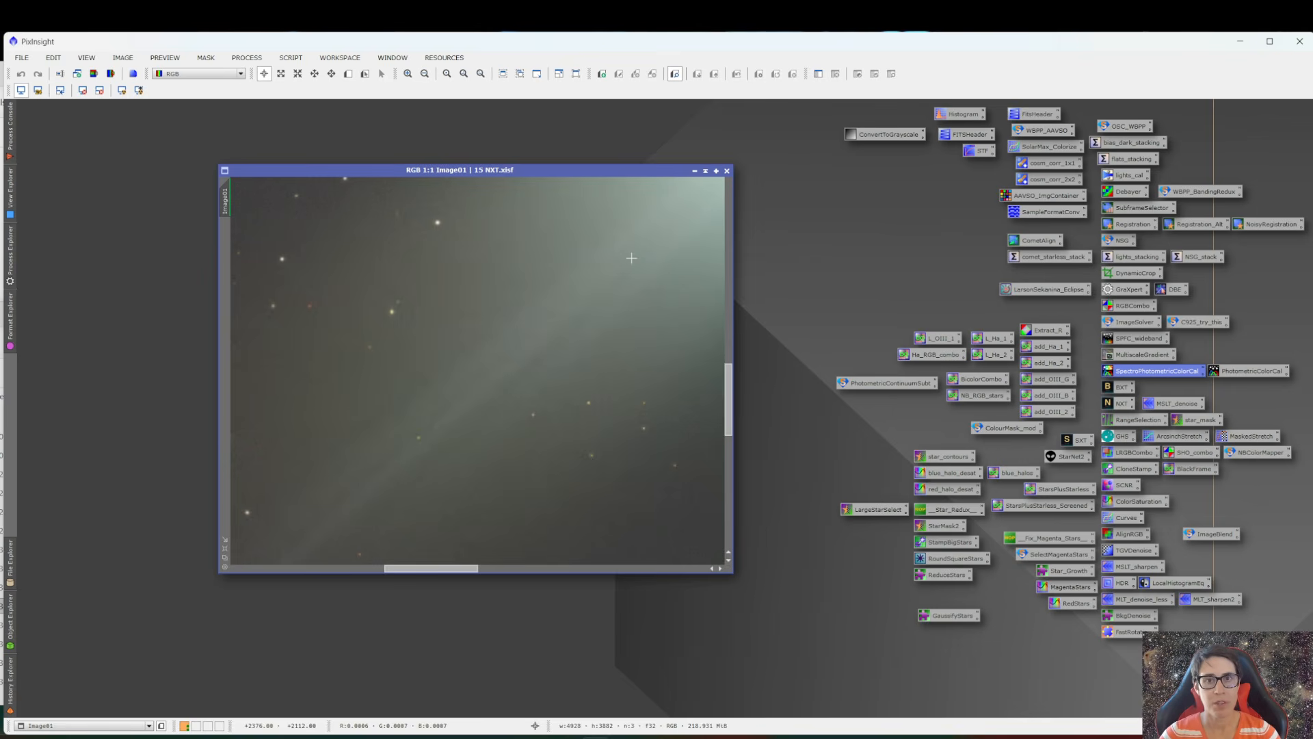
scroll(455, 283, "down", 3)
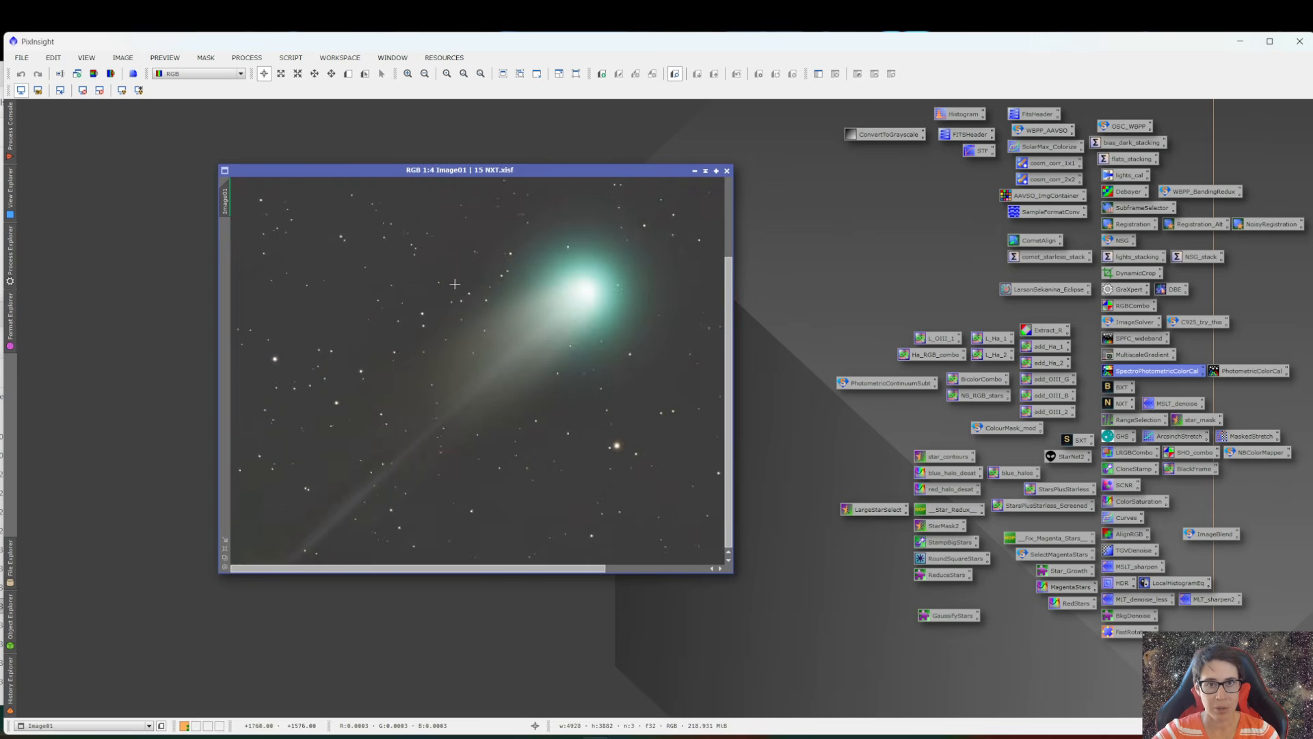
scroll(424, 304, "up", 3)
scroll(437, 339, "up", 1)
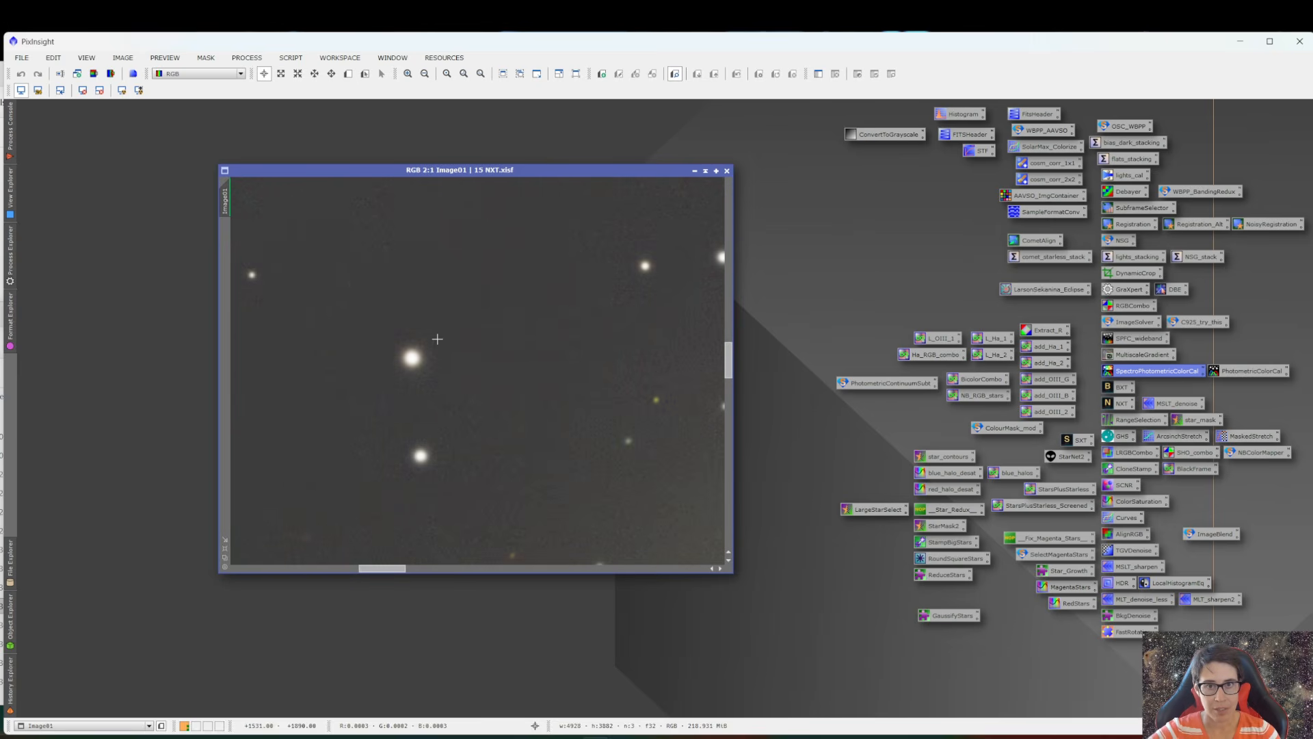
scroll(438, 339, "down", 5)
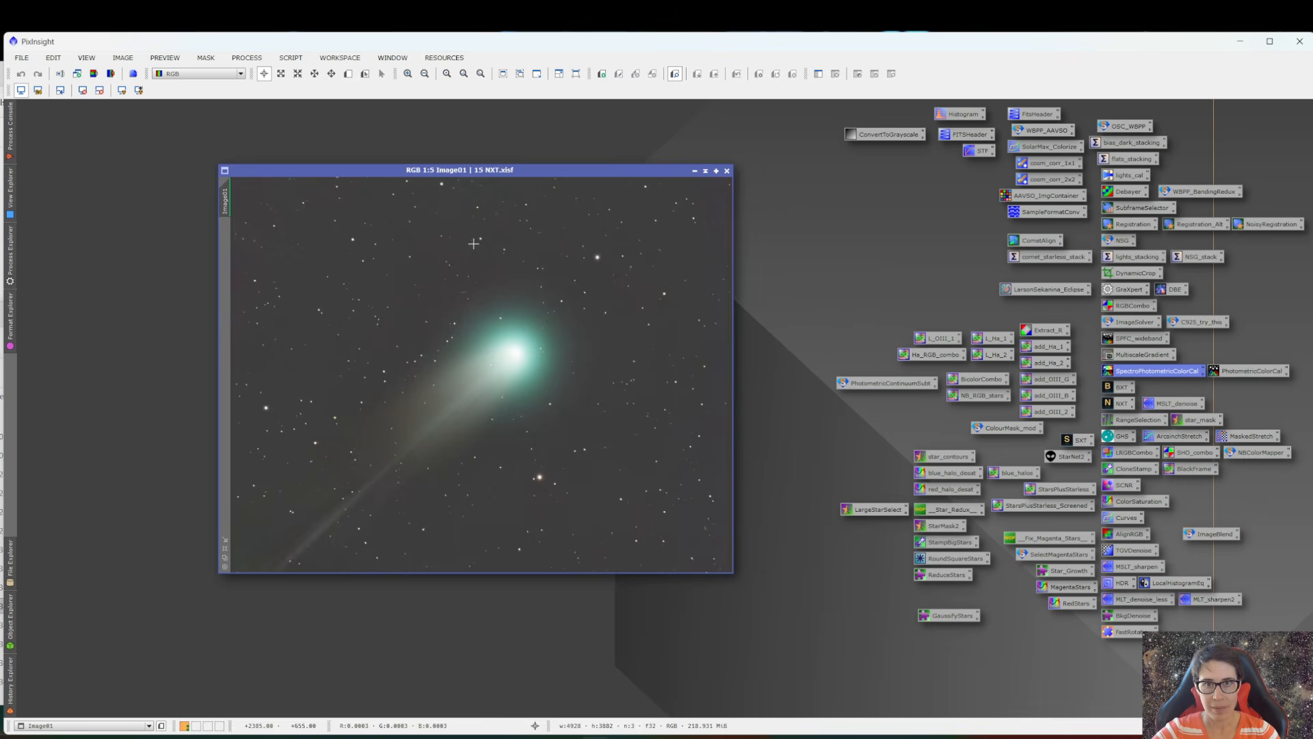
- Open GeneralizedHyperbolicStretch, remove the screen stretch from 15 NXT and start a real-time preview of it
left_click_drag(480, 171, 324, 136)
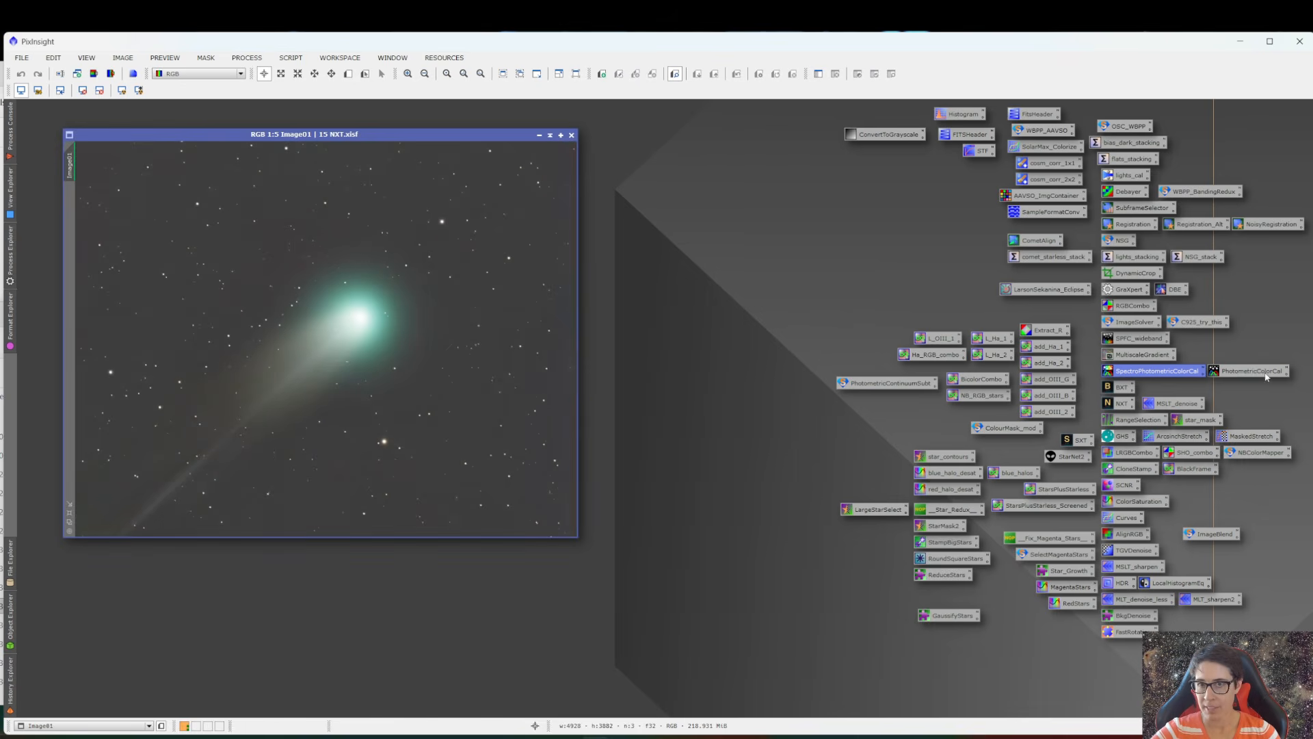
double_click(1111, 437)
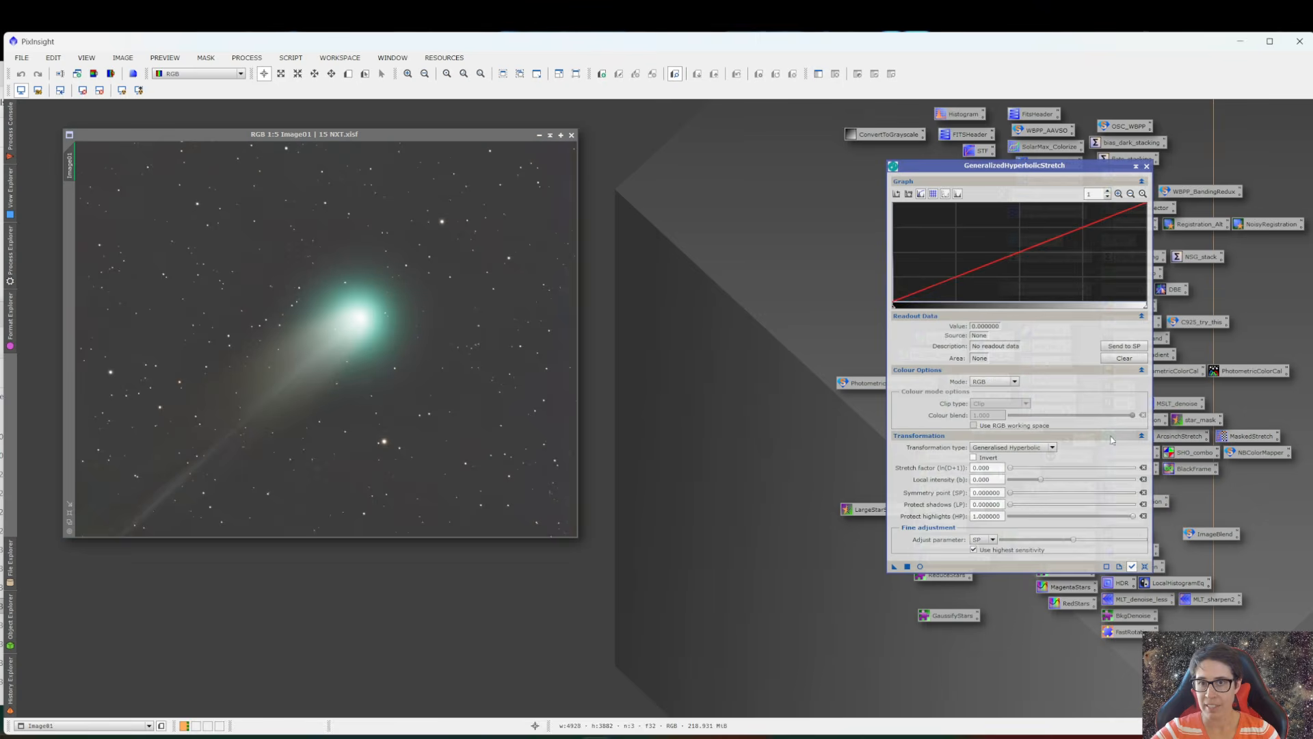
left_click_drag(993, 169, 746, 137)
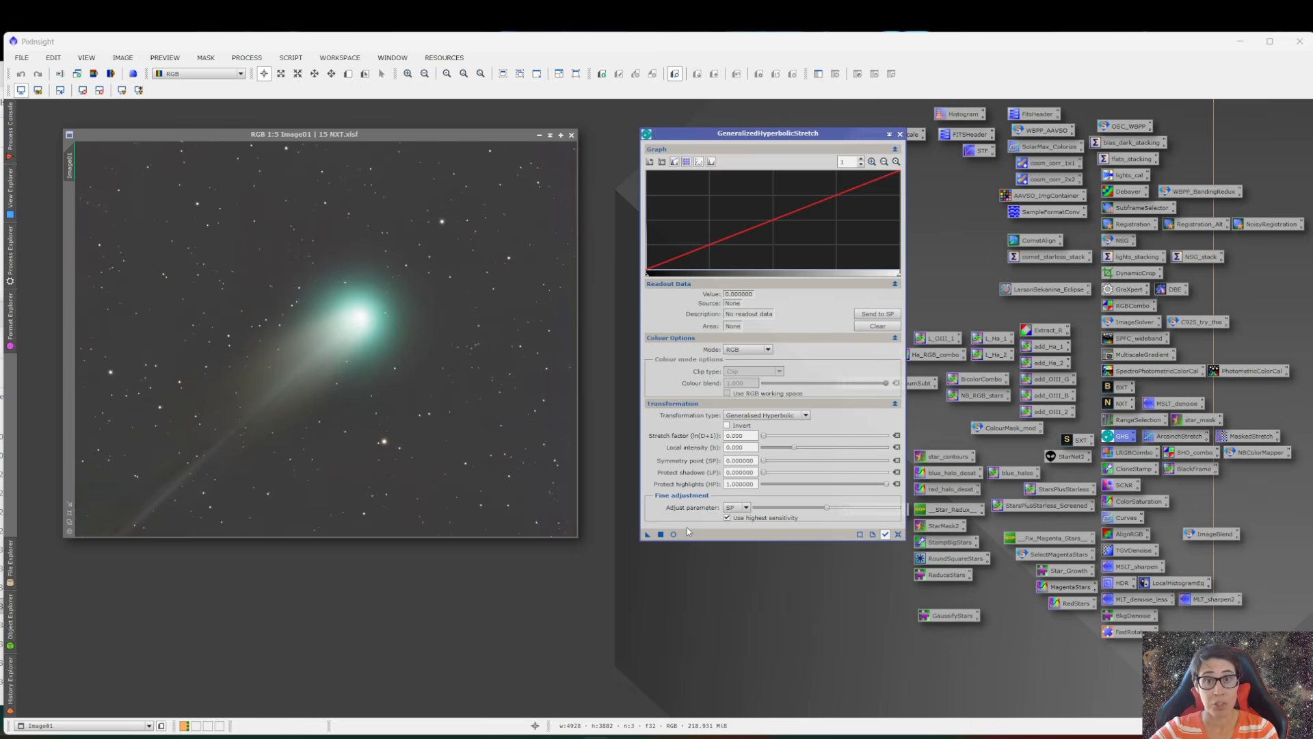
left_click(99, 90)
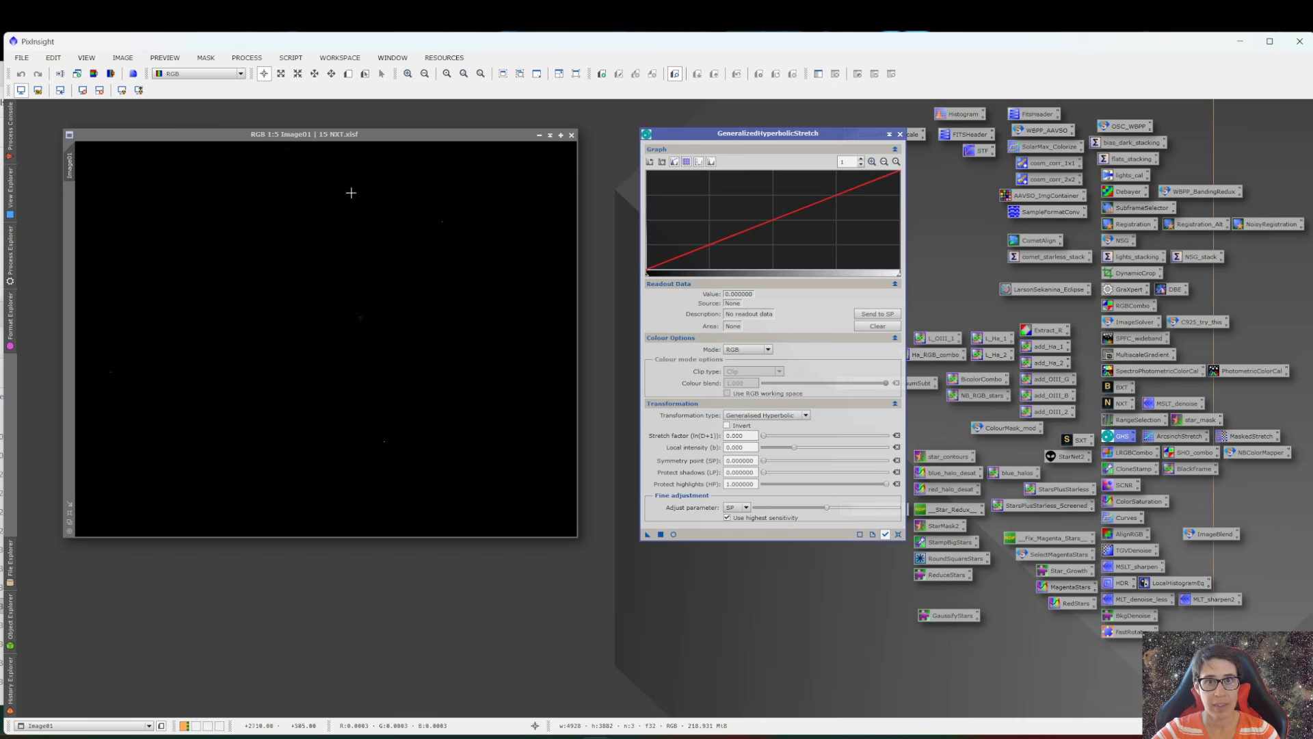
left_click(674, 535)
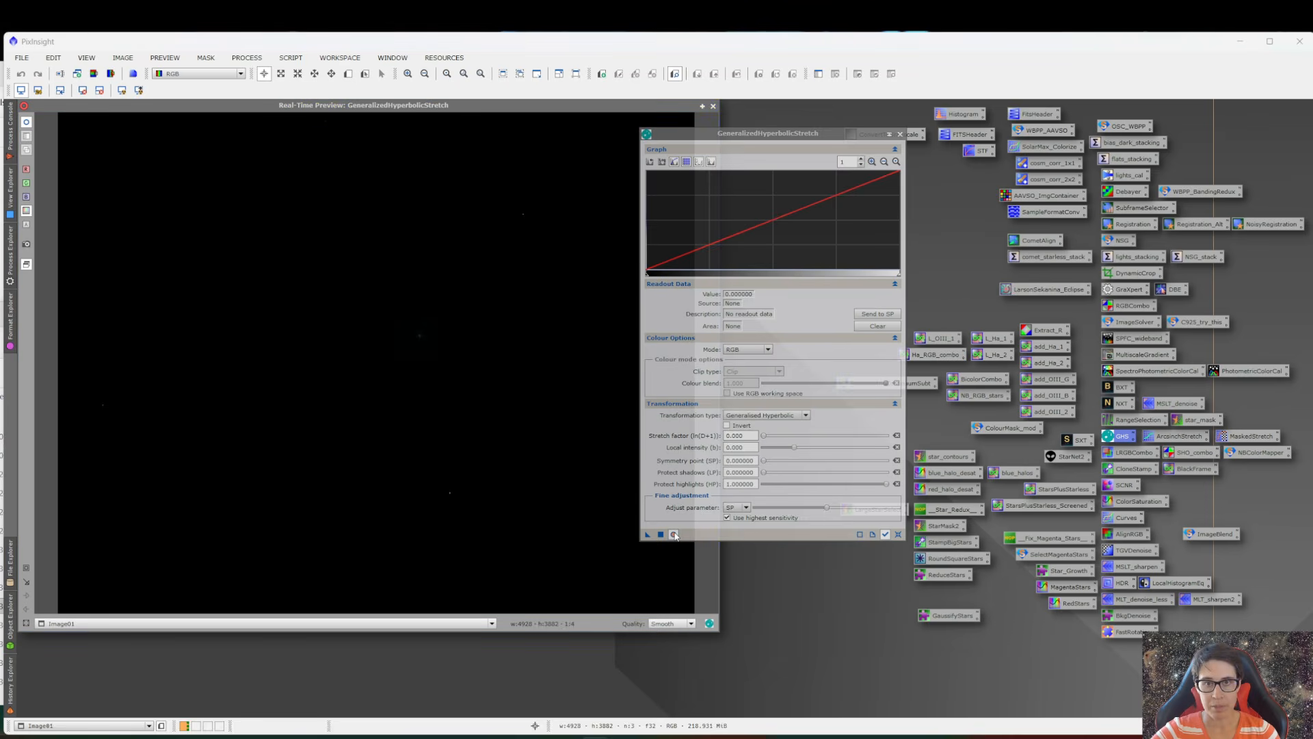
left_click_drag(816, 140, 934, 152)
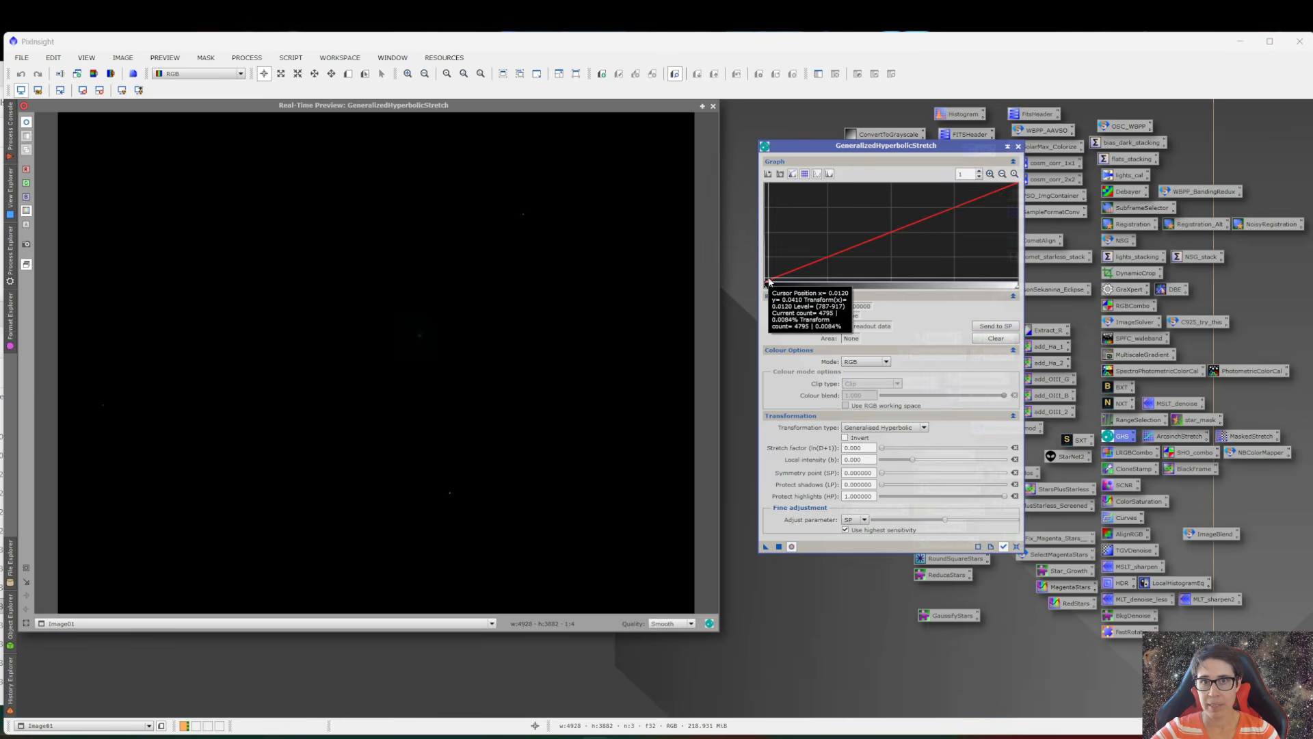
- Set the stretch's symmetry point to 0.000317, picked on the right flank of the magnified histogram peak
left_click(990, 175)
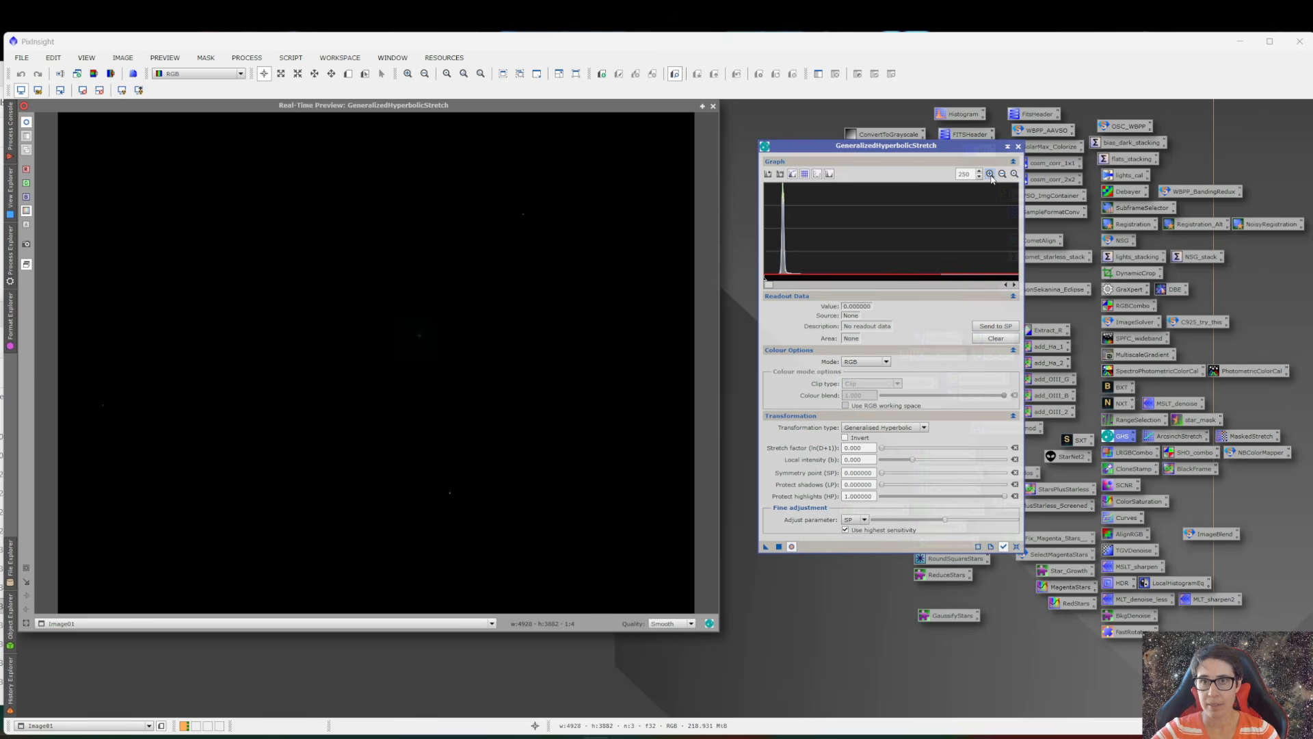
left_click(990, 174)
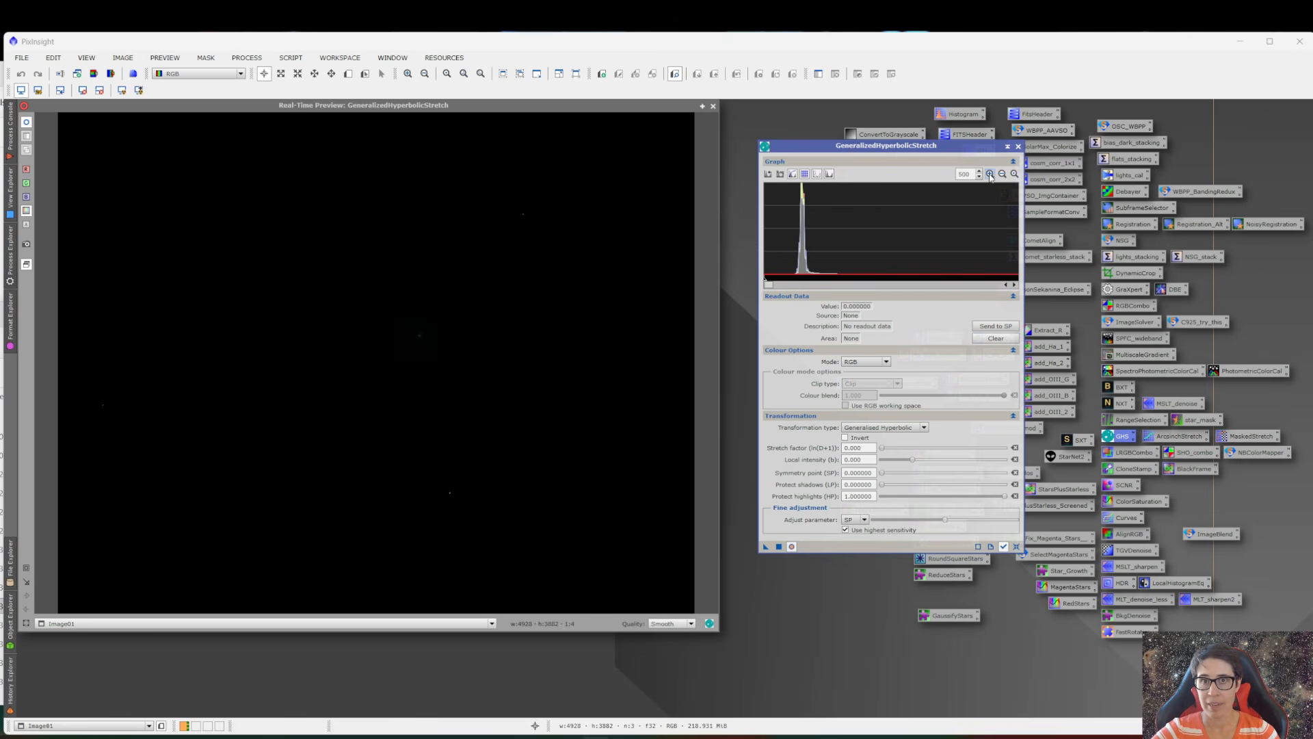
left_click(990, 175)
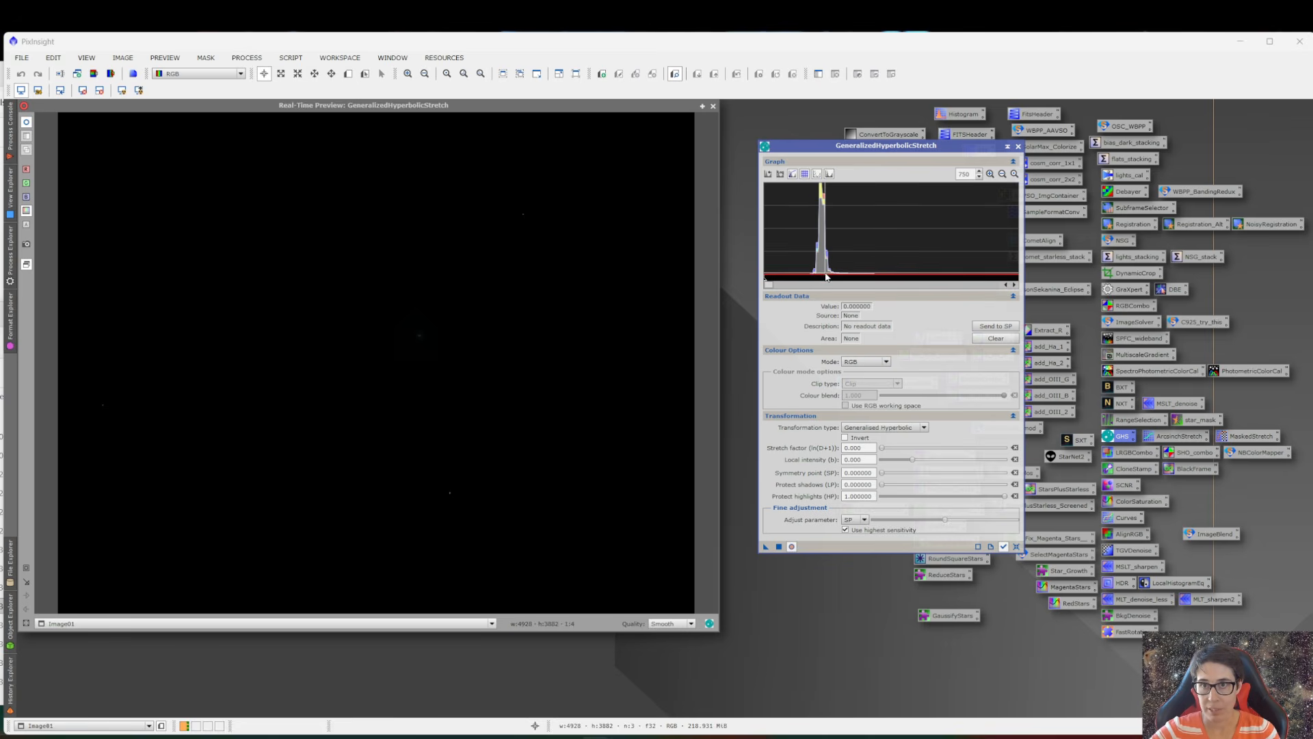
mouse_move(816, 272)
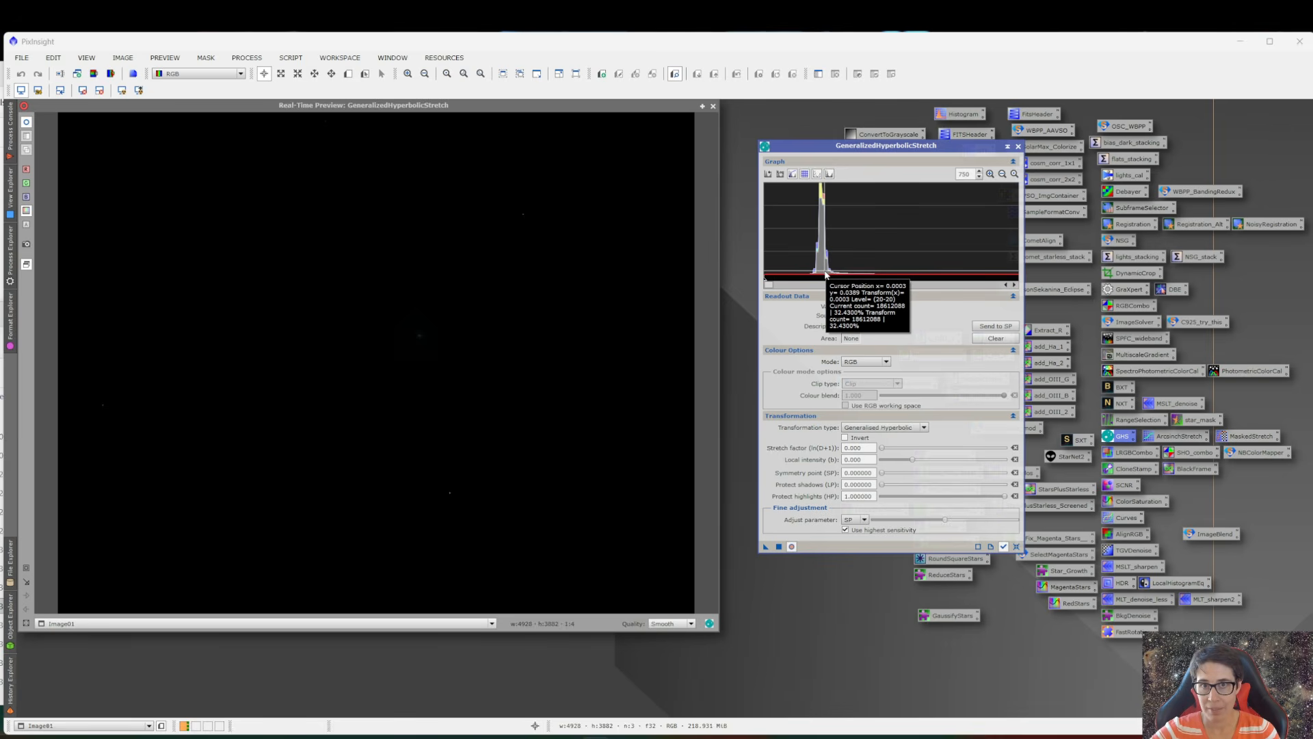
left_click(825, 274)
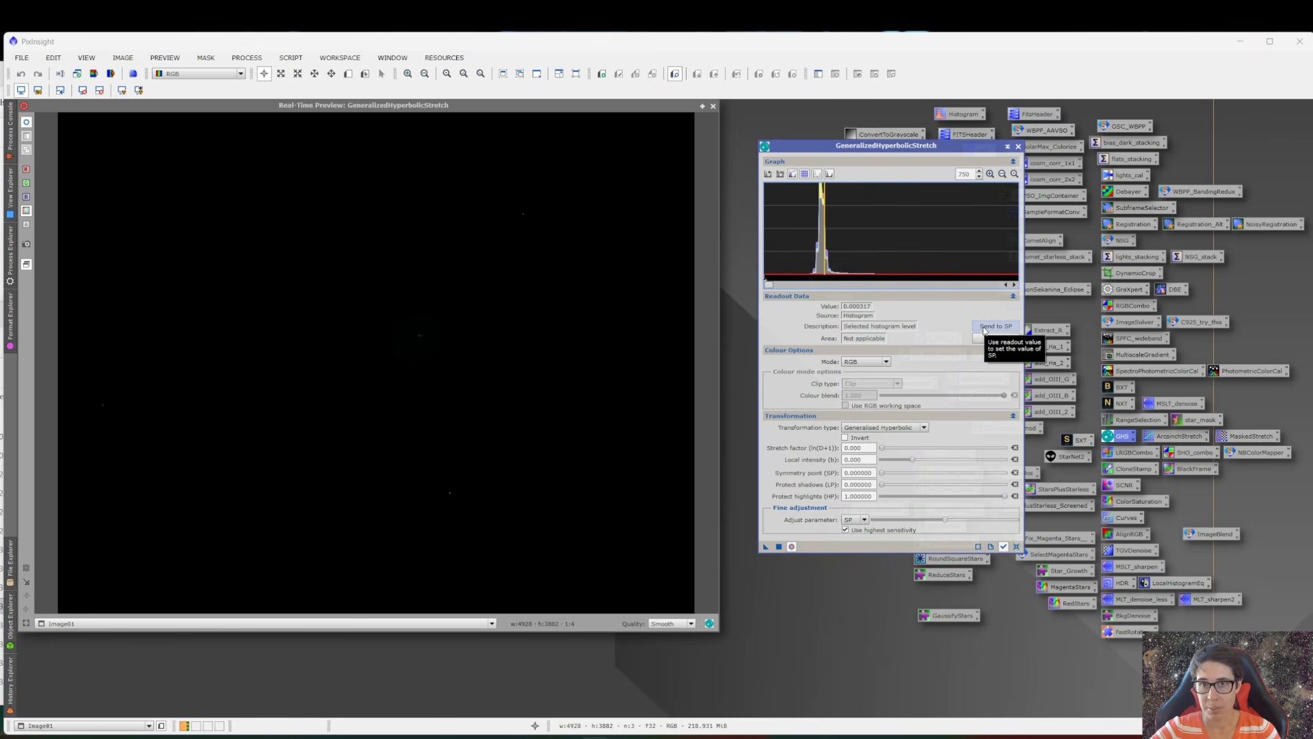
left_click(985, 328)
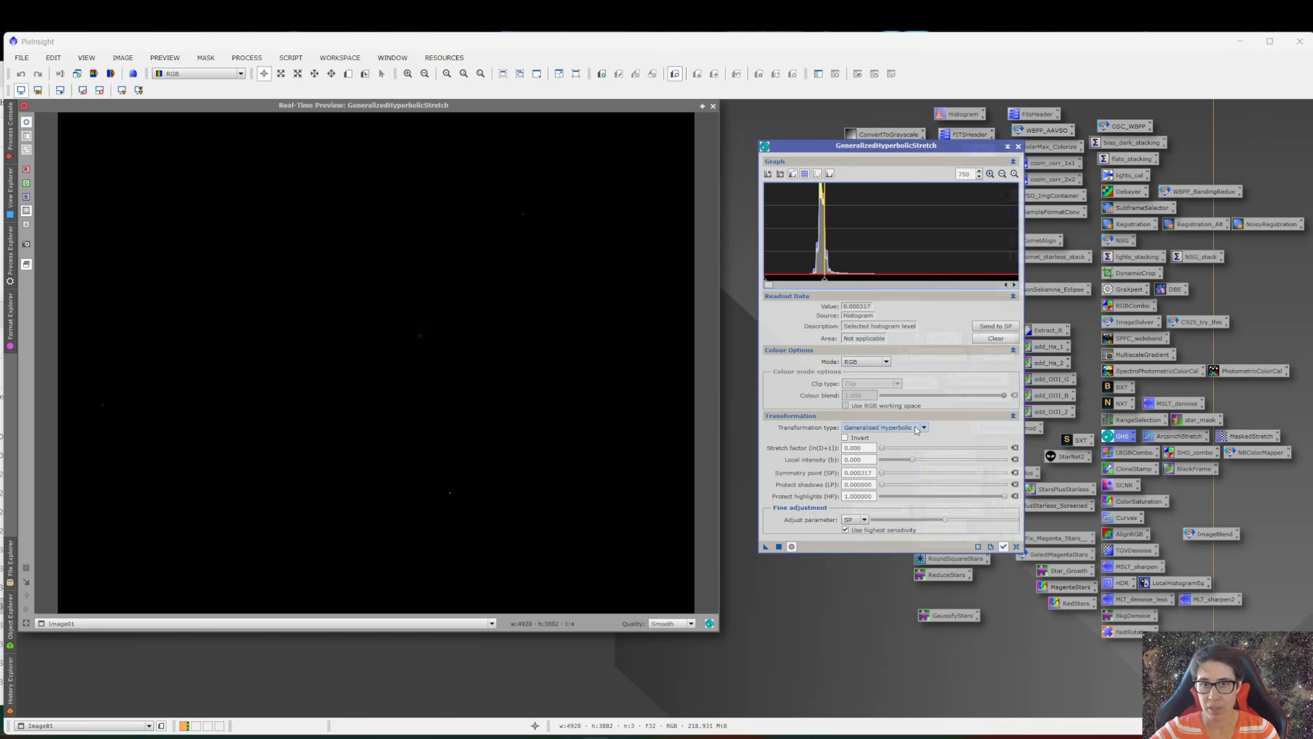
- Apply a stretch with stretch factor 5.390, local intensity 4.950 and highlight protection 0.33, and reset the settings
left_click(884, 449)
left_click_drag(883, 448, 883, 448)
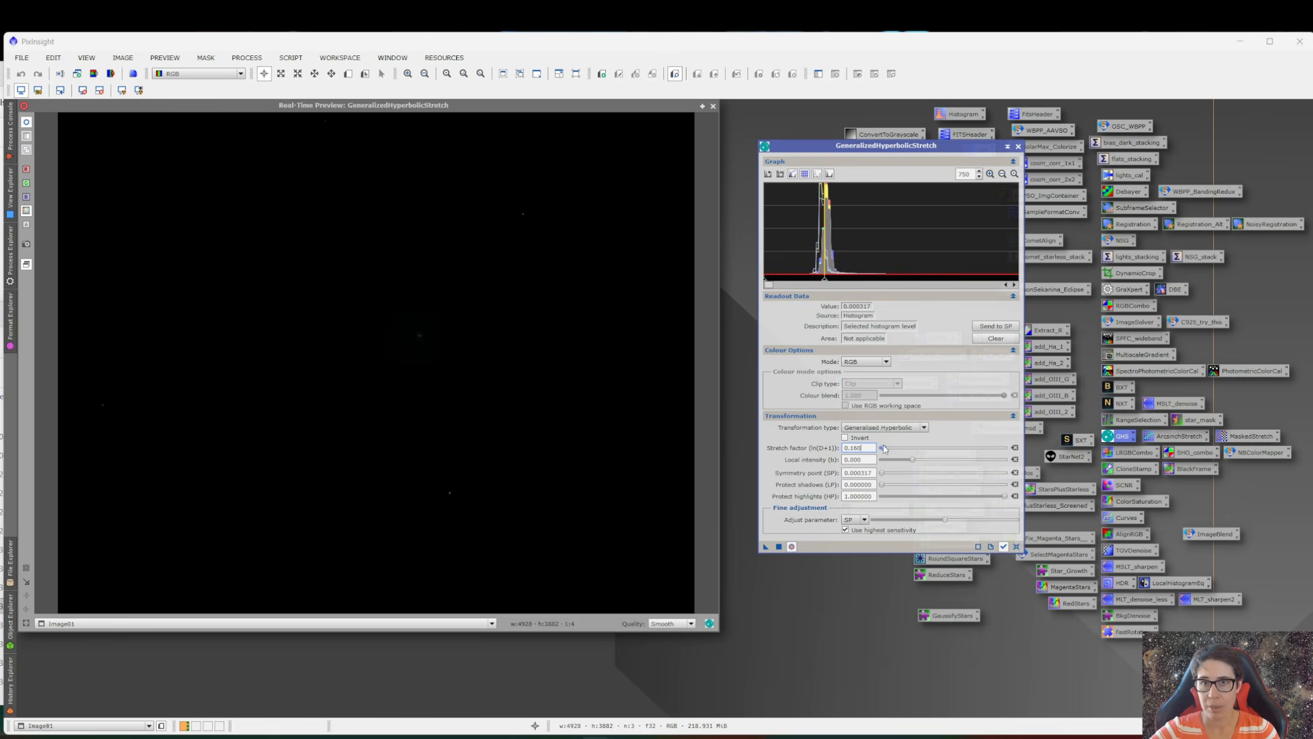
left_click(1015, 173)
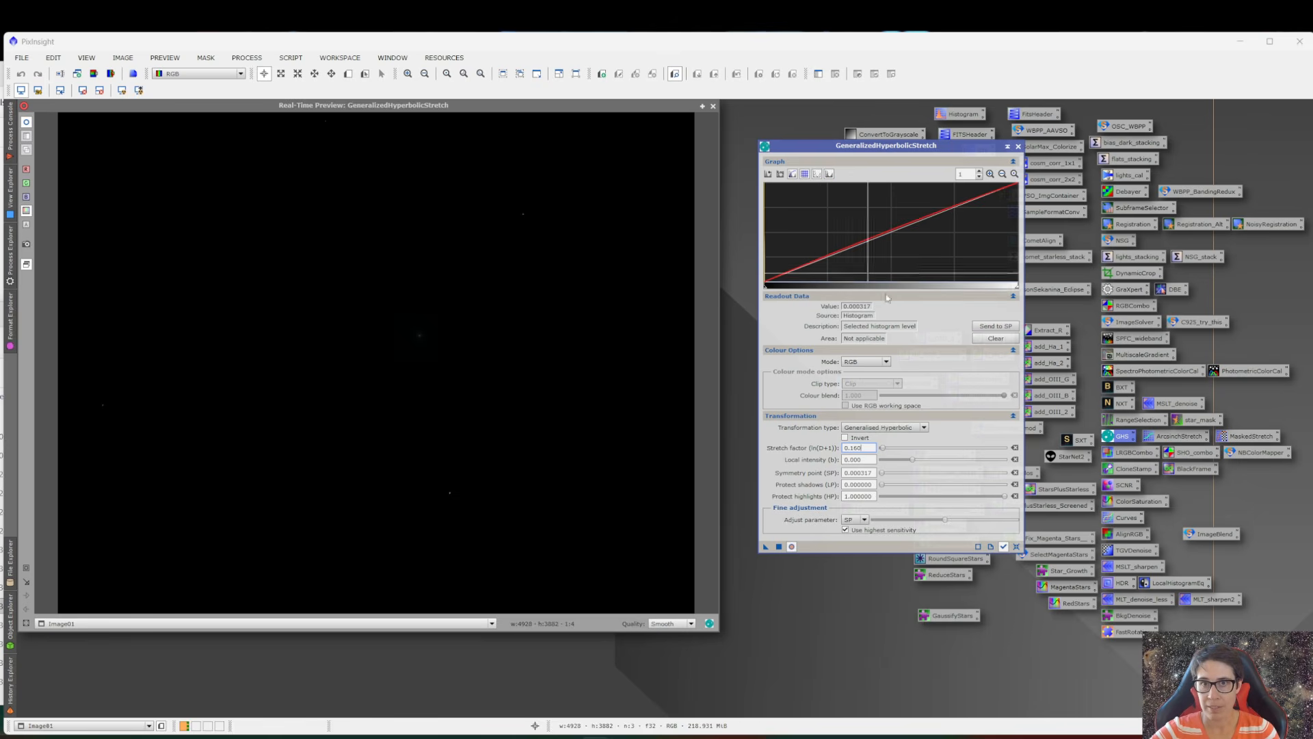
left_click_drag(883, 450, 917, 449)
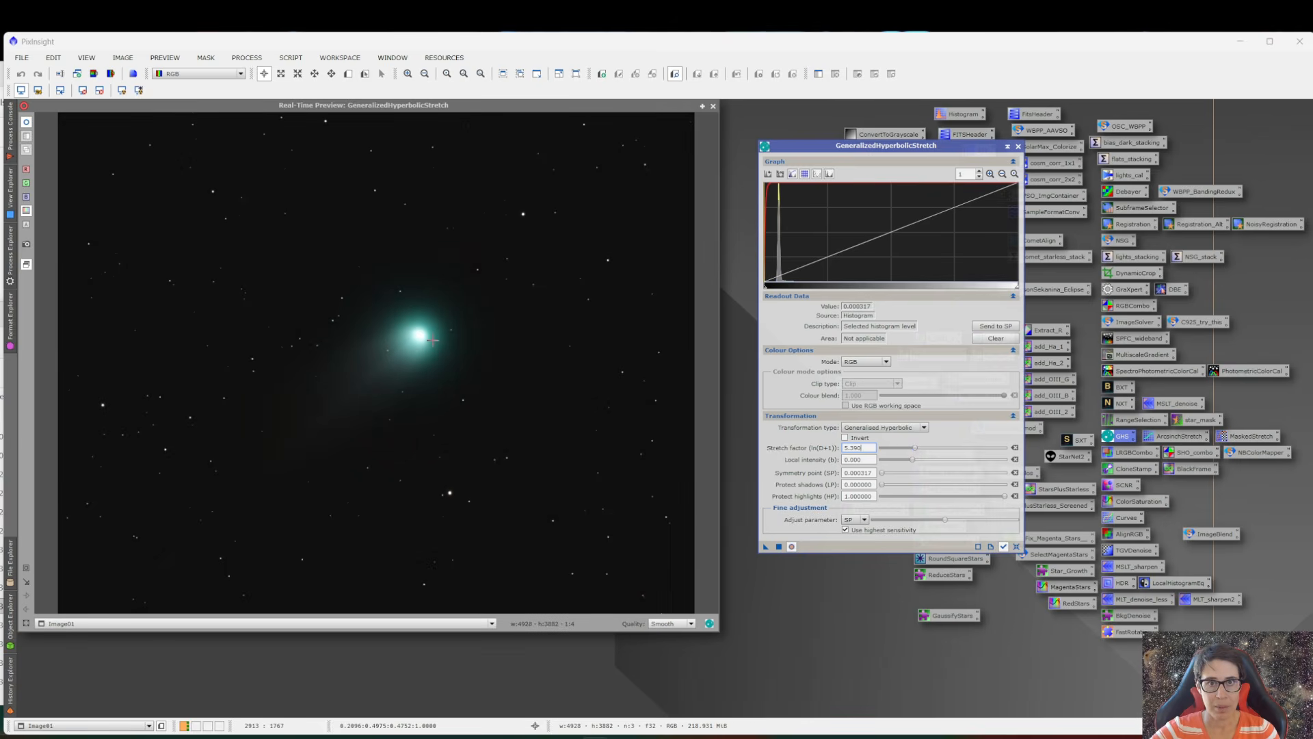
left_click_drag(914, 464, 945, 465)
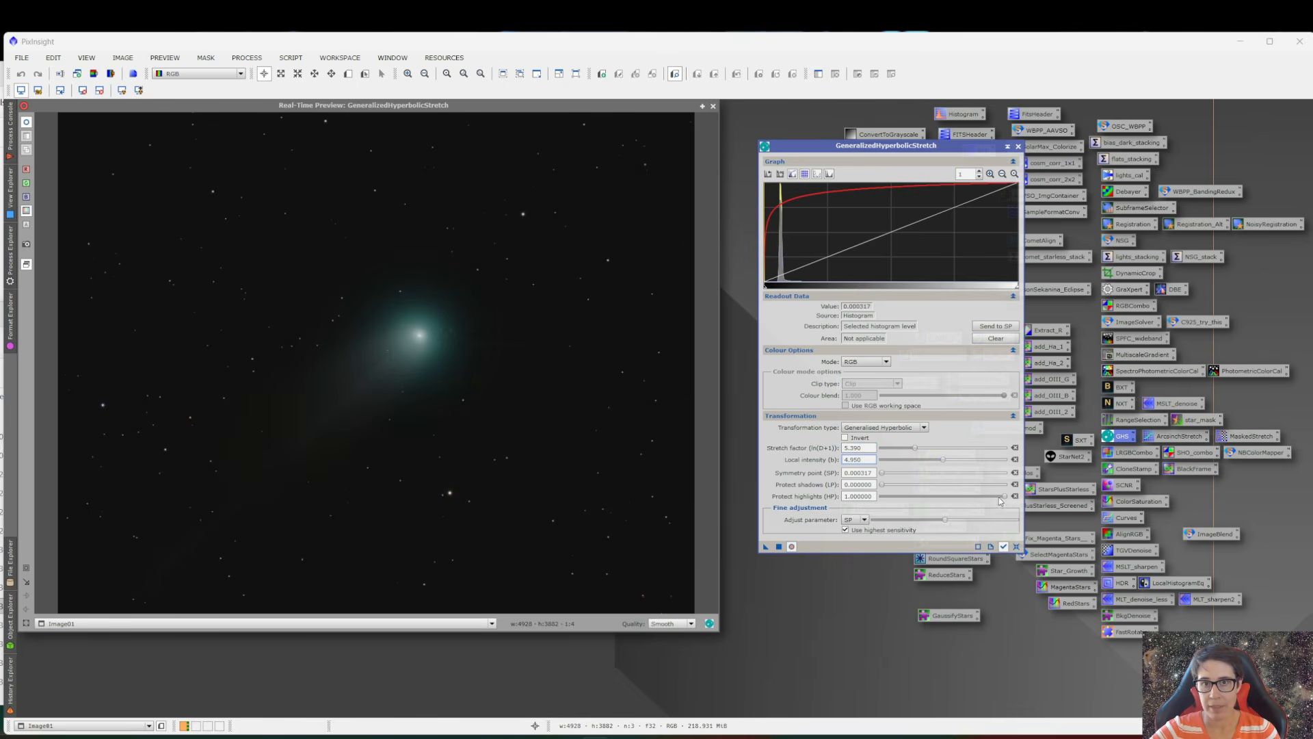
left_click_drag(1006, 499, 923, 496)
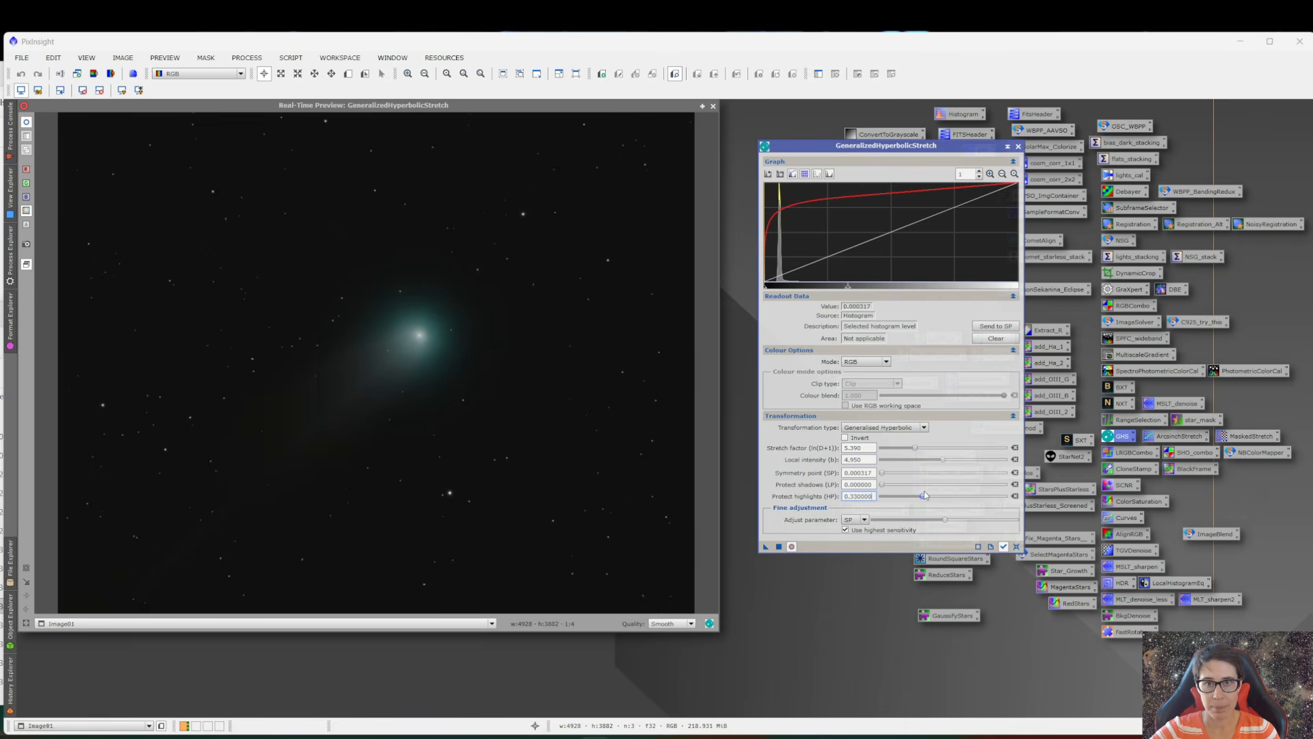
left_click(779, 546)
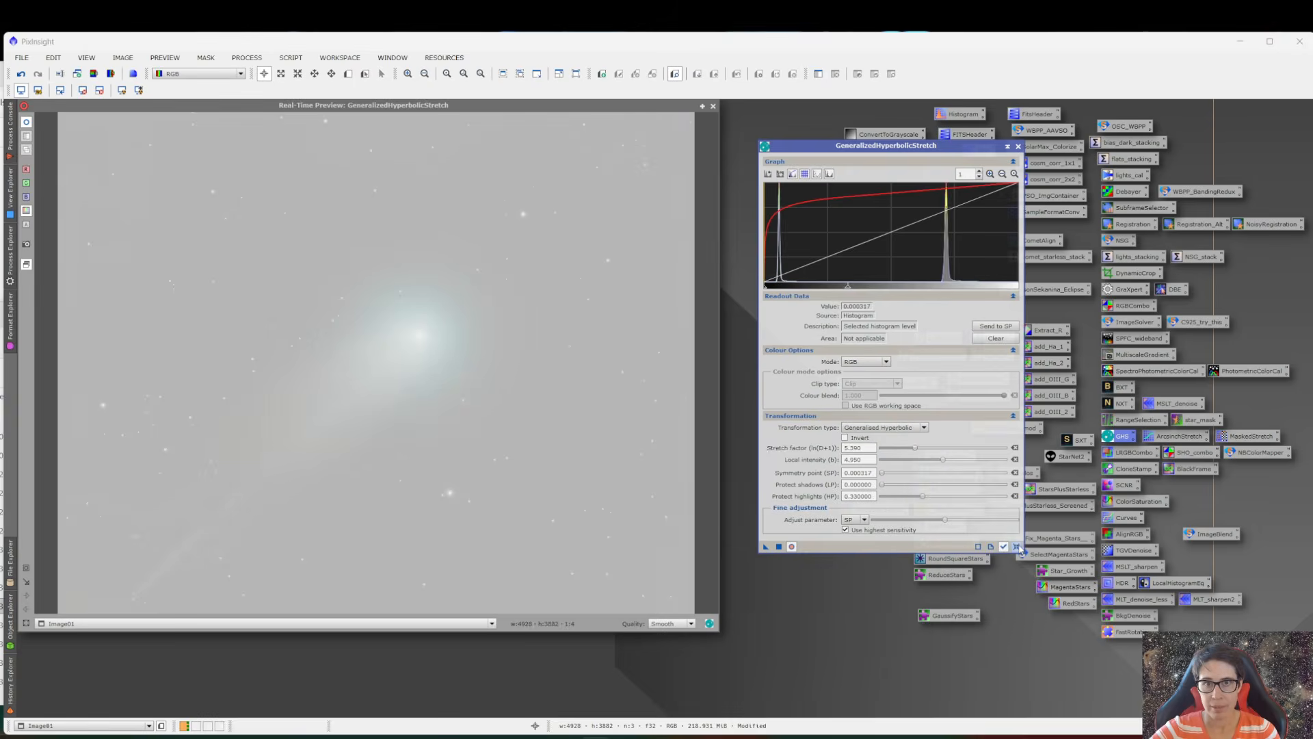
left_click(1017, 547)
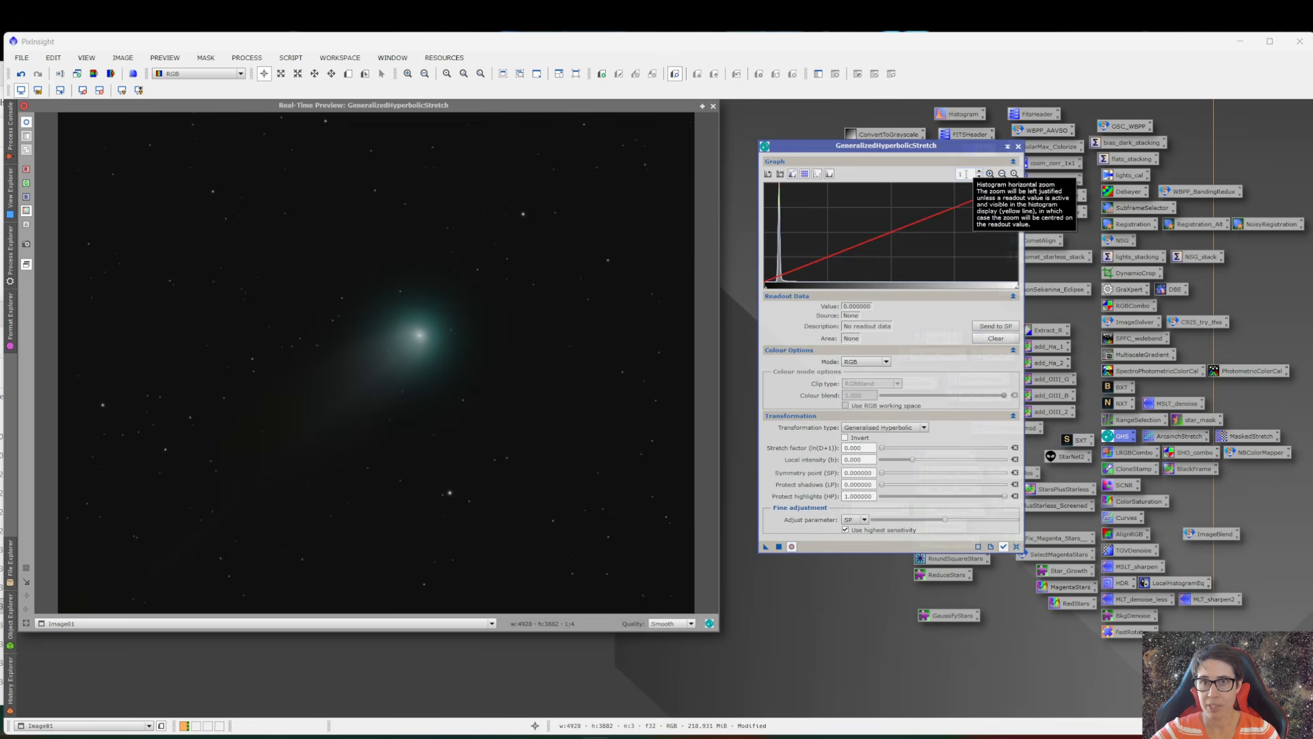
- Set the symmetry point to 0.063830 from a level just right of the magnified histogram peak
scroll(964, 174, "up", 6)
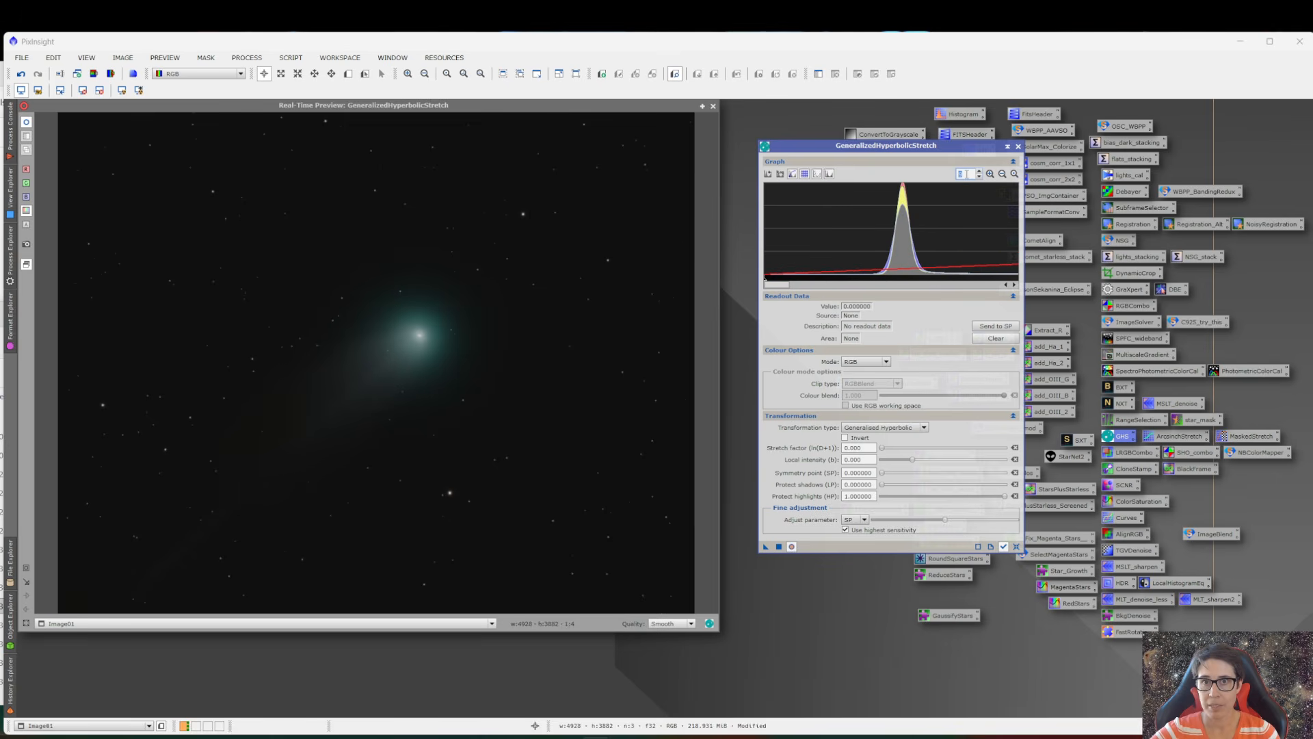
scroll(967, 174, "up", 2)
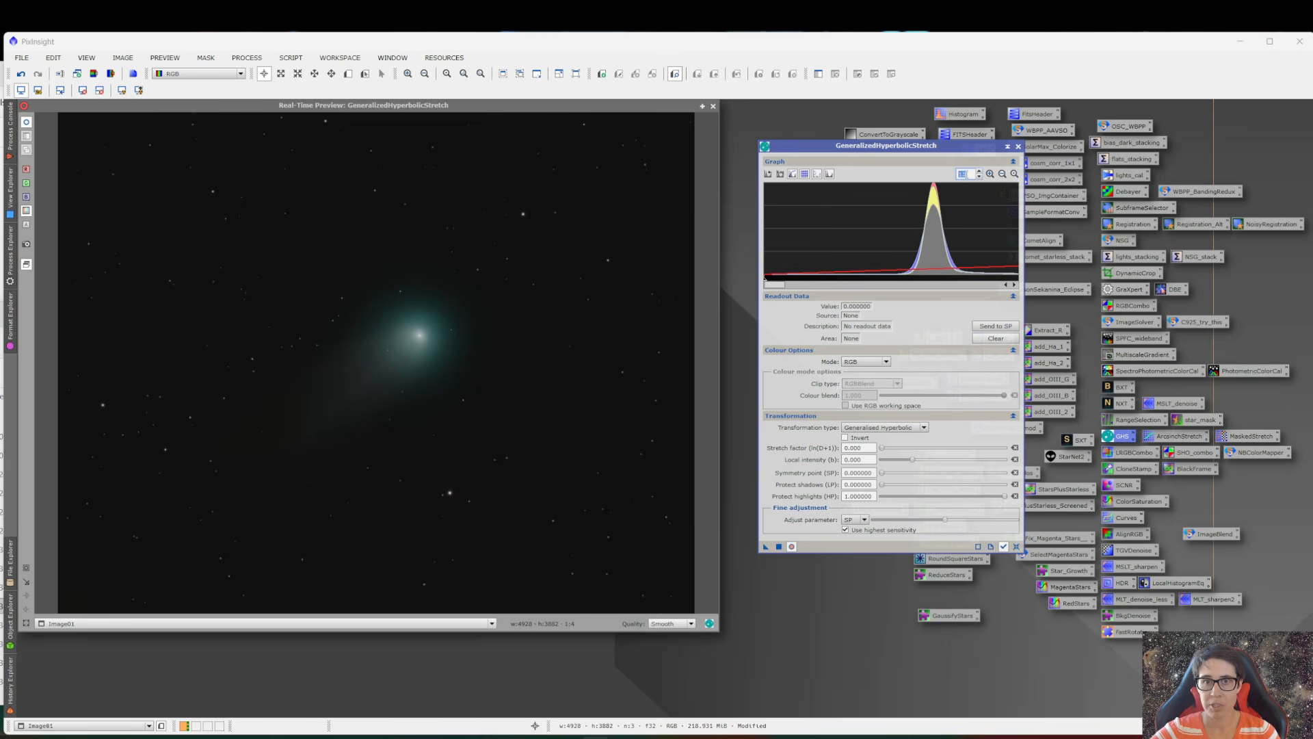
left_click(944, 274)
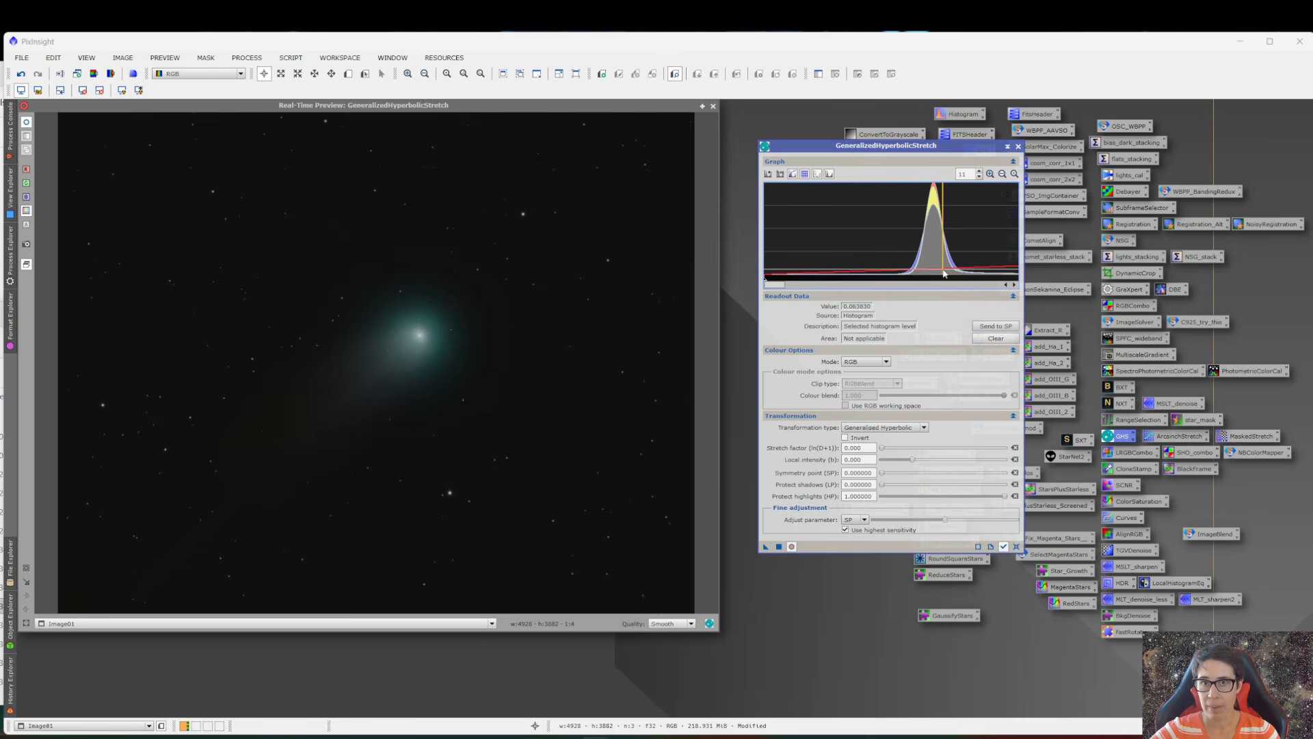
left_click(997, 327)
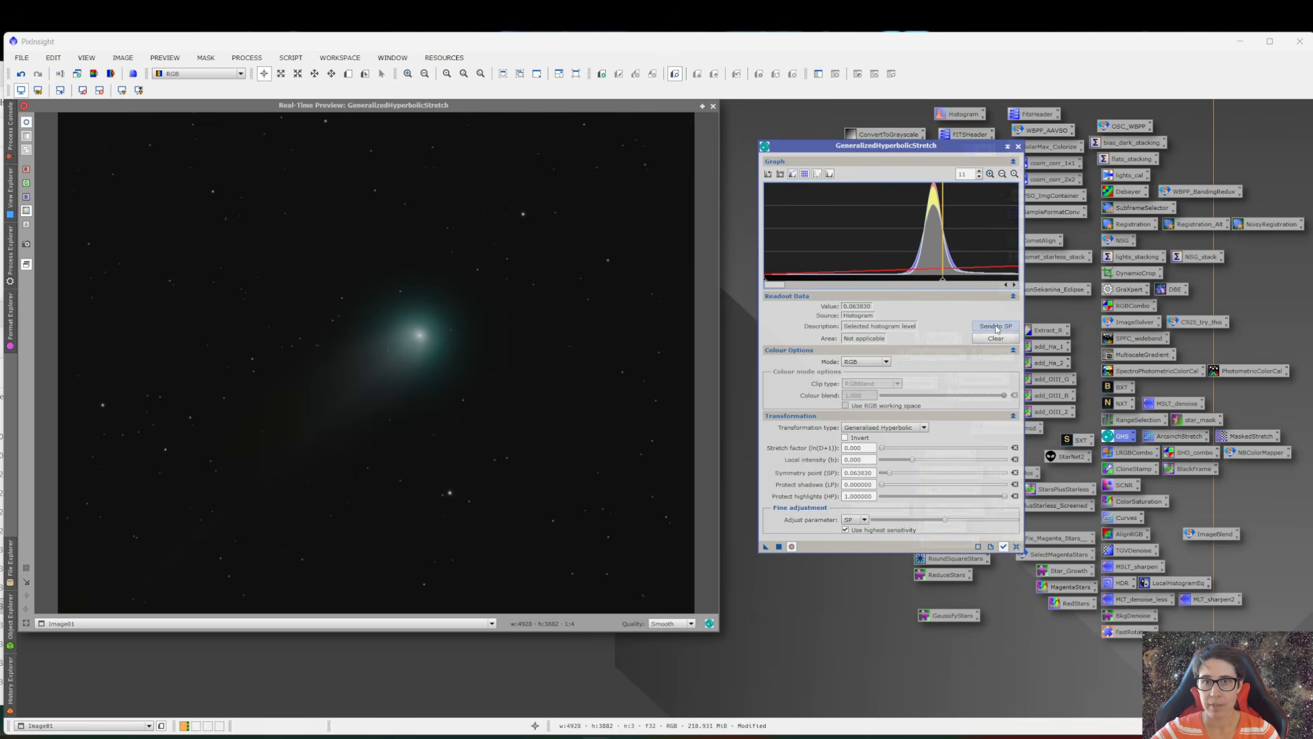
left_click(1003, 174)
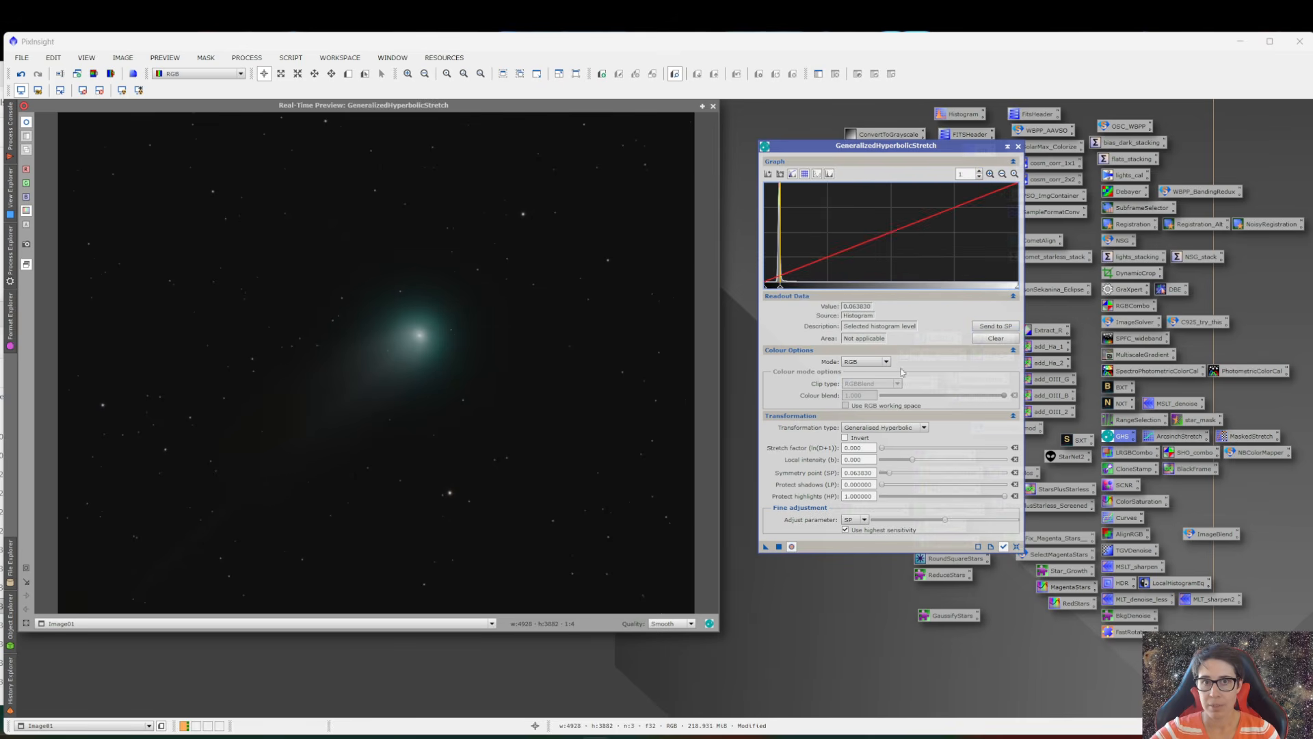
- Apply a second stretch with stretch factor 1.740, local intensity 0.890 and highlight protection 0.5, and reset the settings
left_click_drag(882, 448, 920, 464)
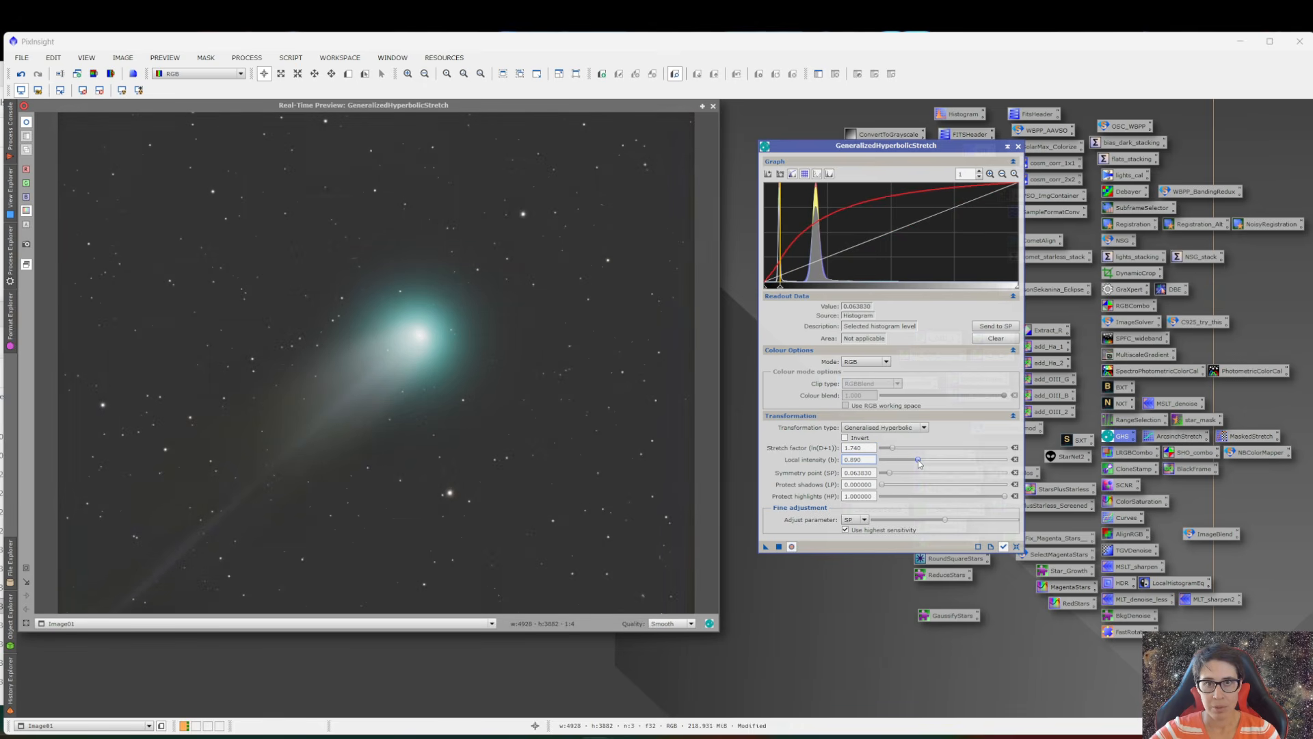
left_click_drag(1004, 497, 944, 494)
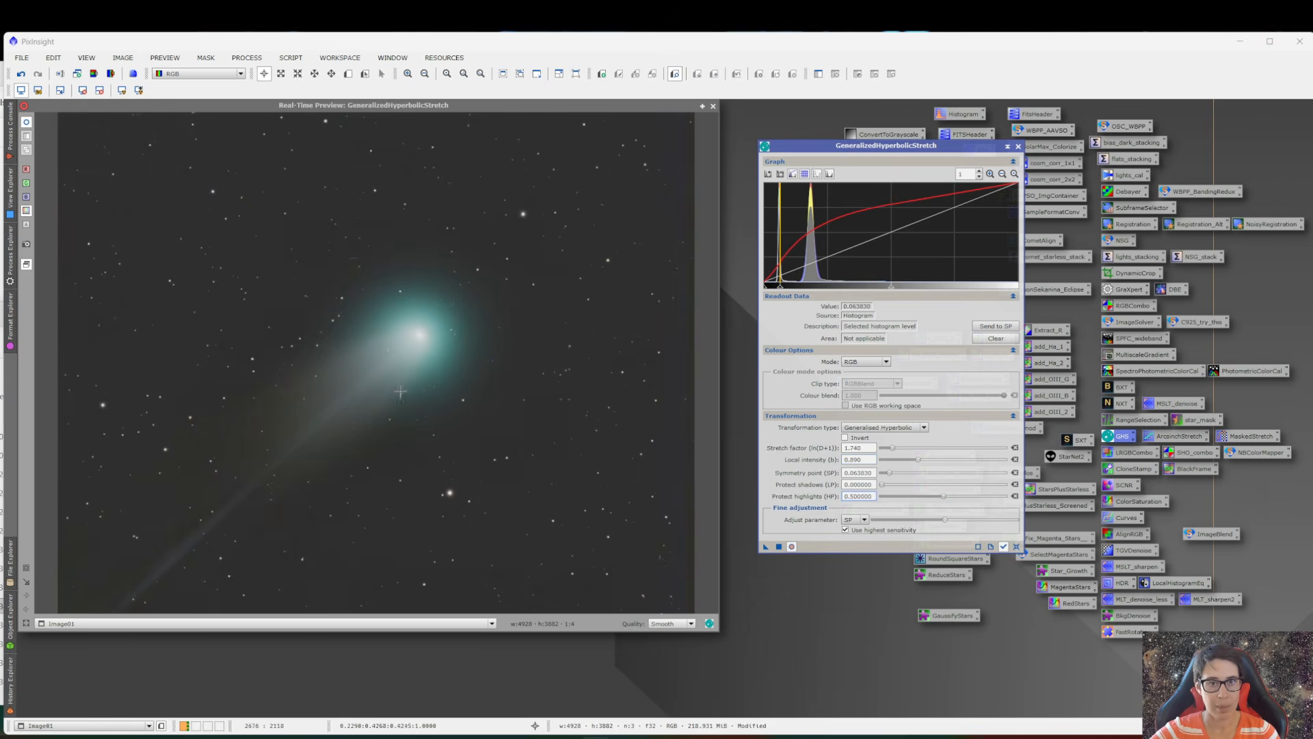
left_click(779, 546)
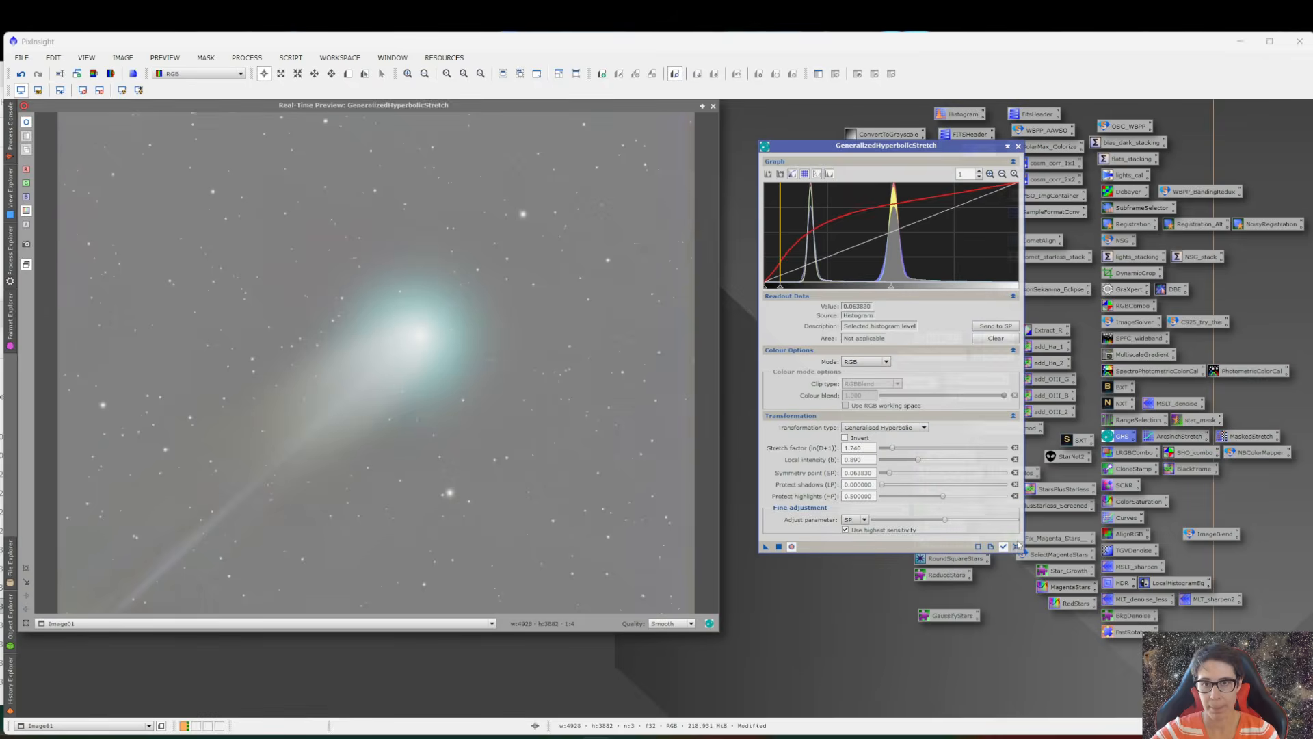
left_click(1016, 546)
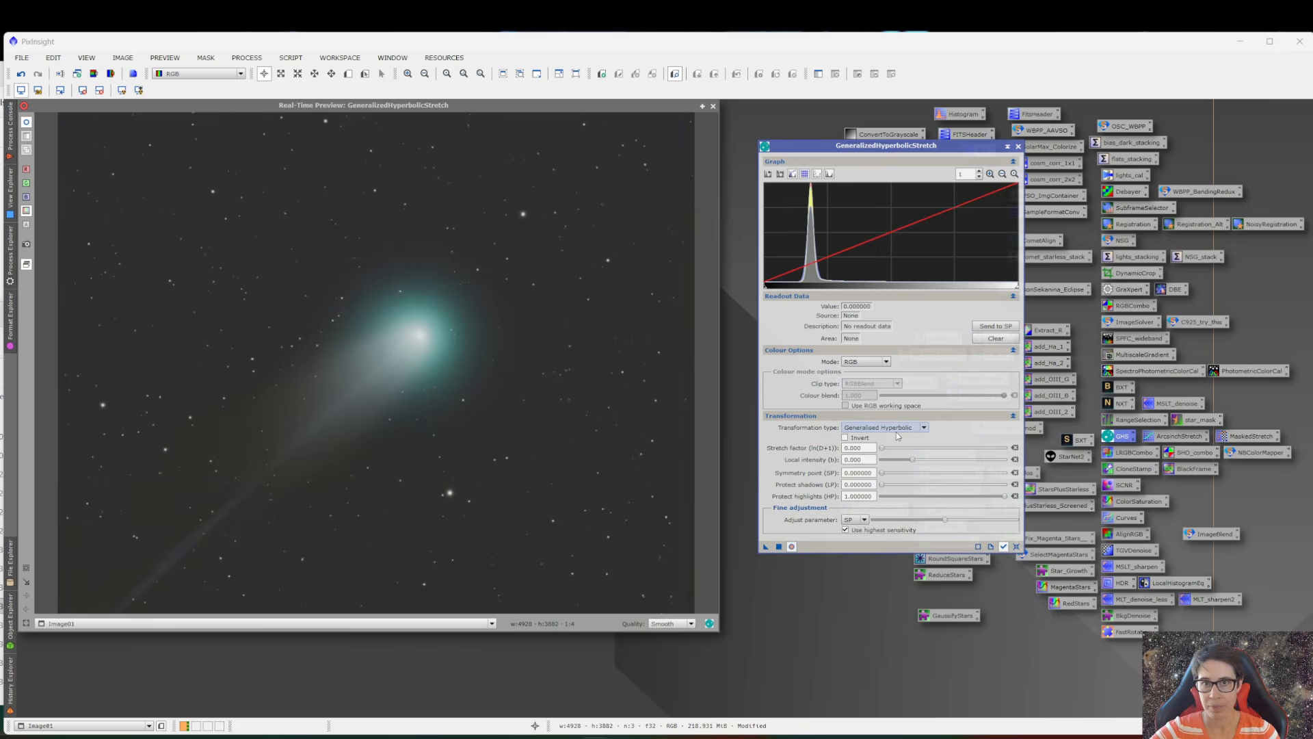
- Apply a Linear transformation with the blackpoint at 0.12 to darken the background, and reset the settings
mouse_move(816, 272)
mouse_move(891, 432)
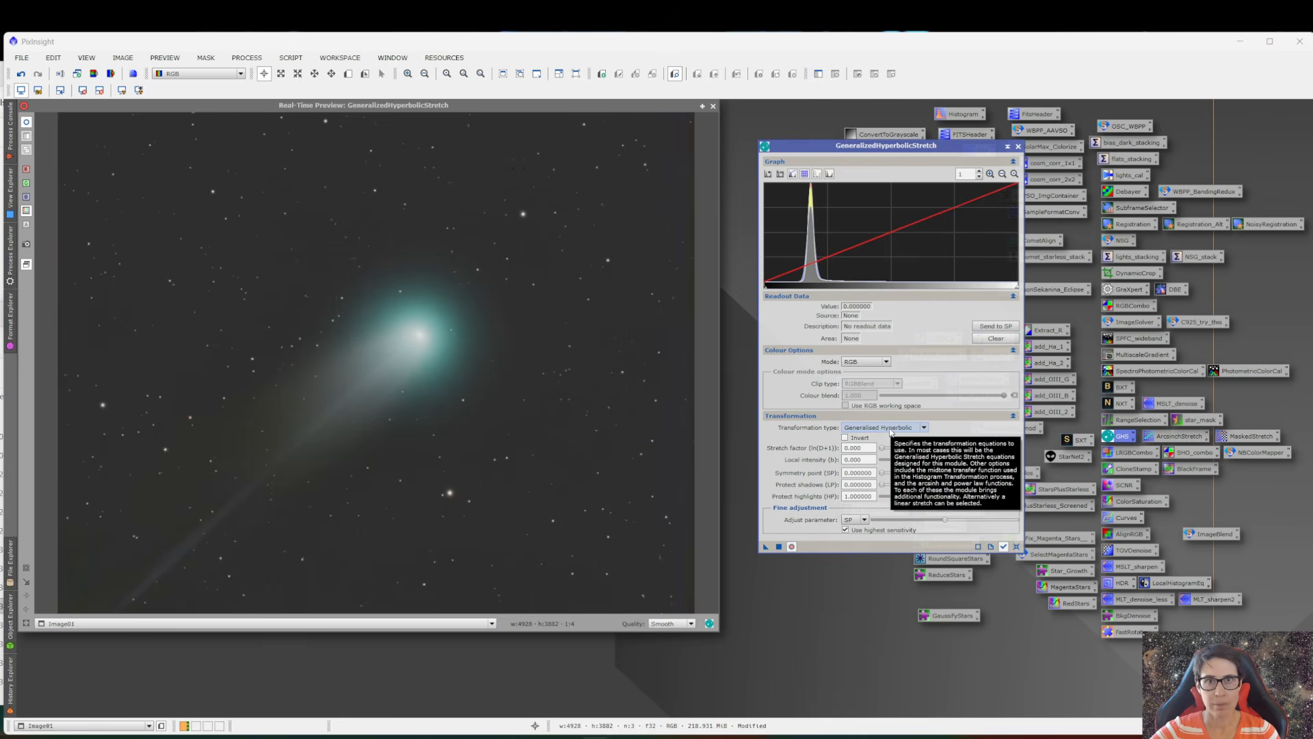
left_click(892, 429)
left_click(921, 465)
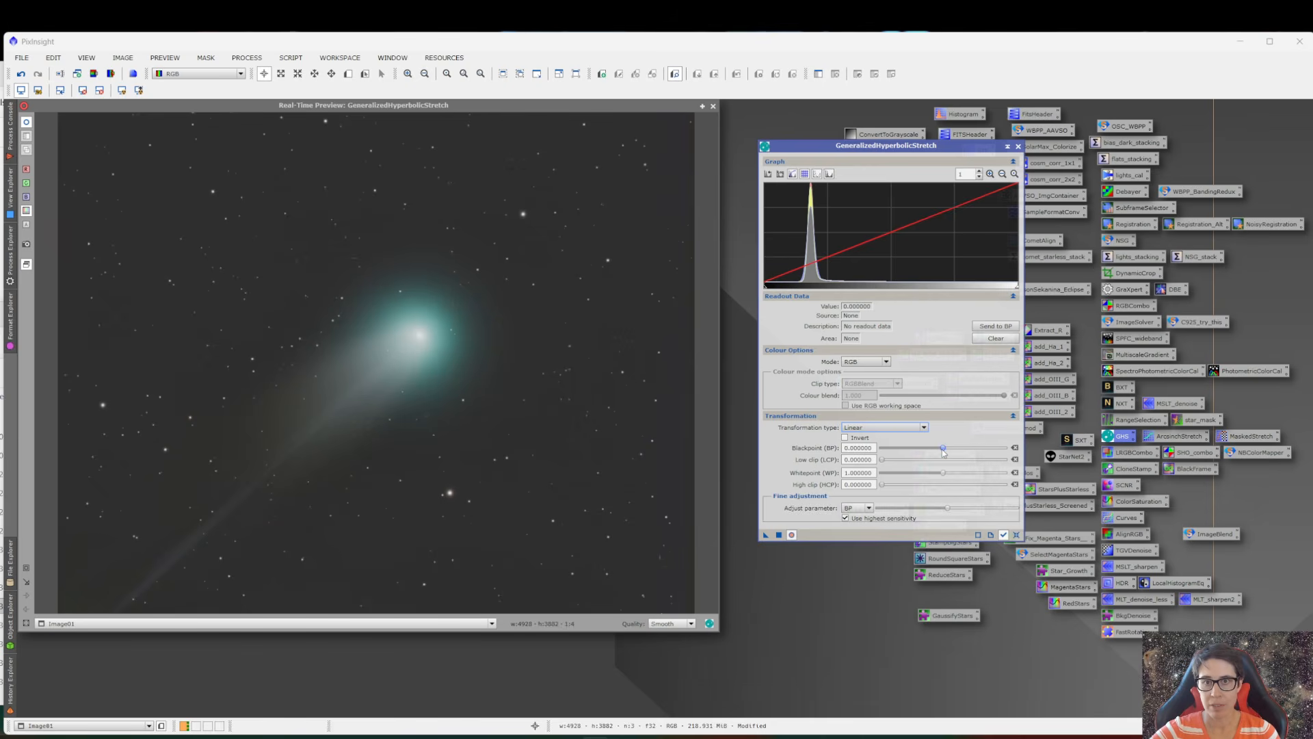
left_click_drag(944, 450, 951, 453)
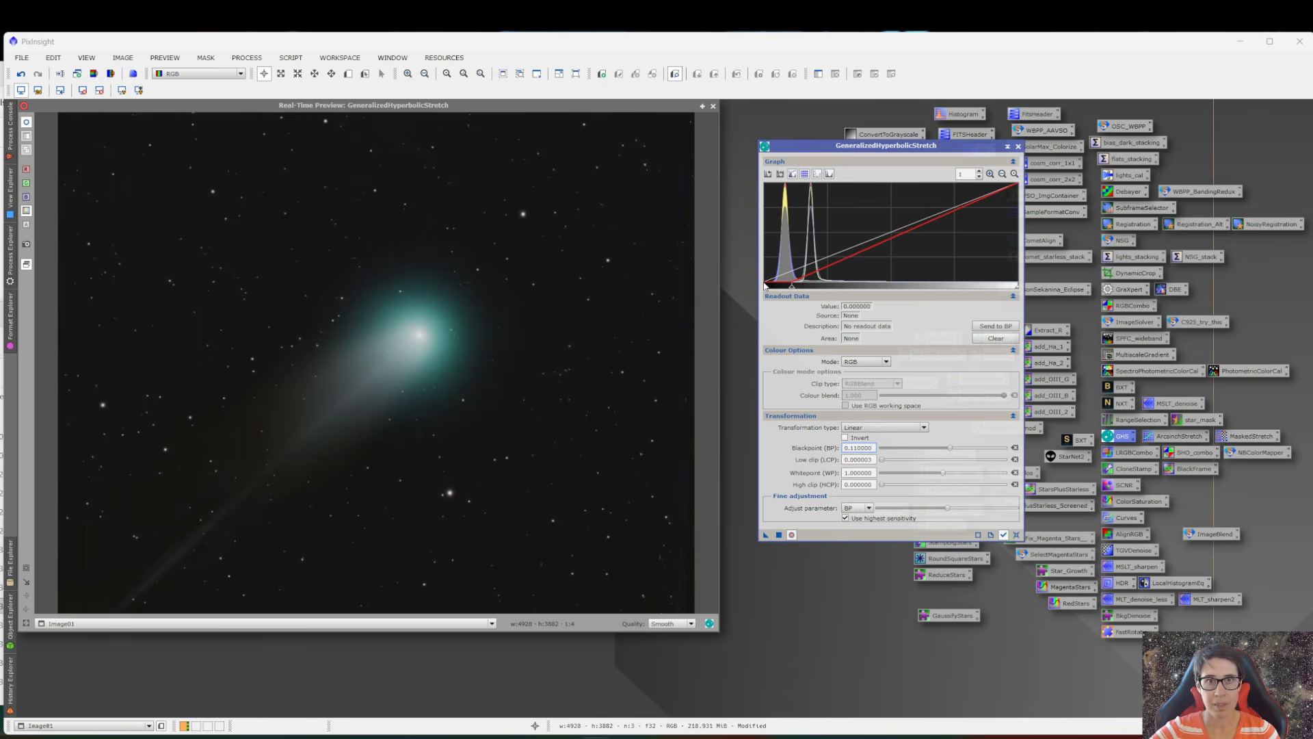
left_click(951, 448)
left_click_drag(951, 447, 951, 446)
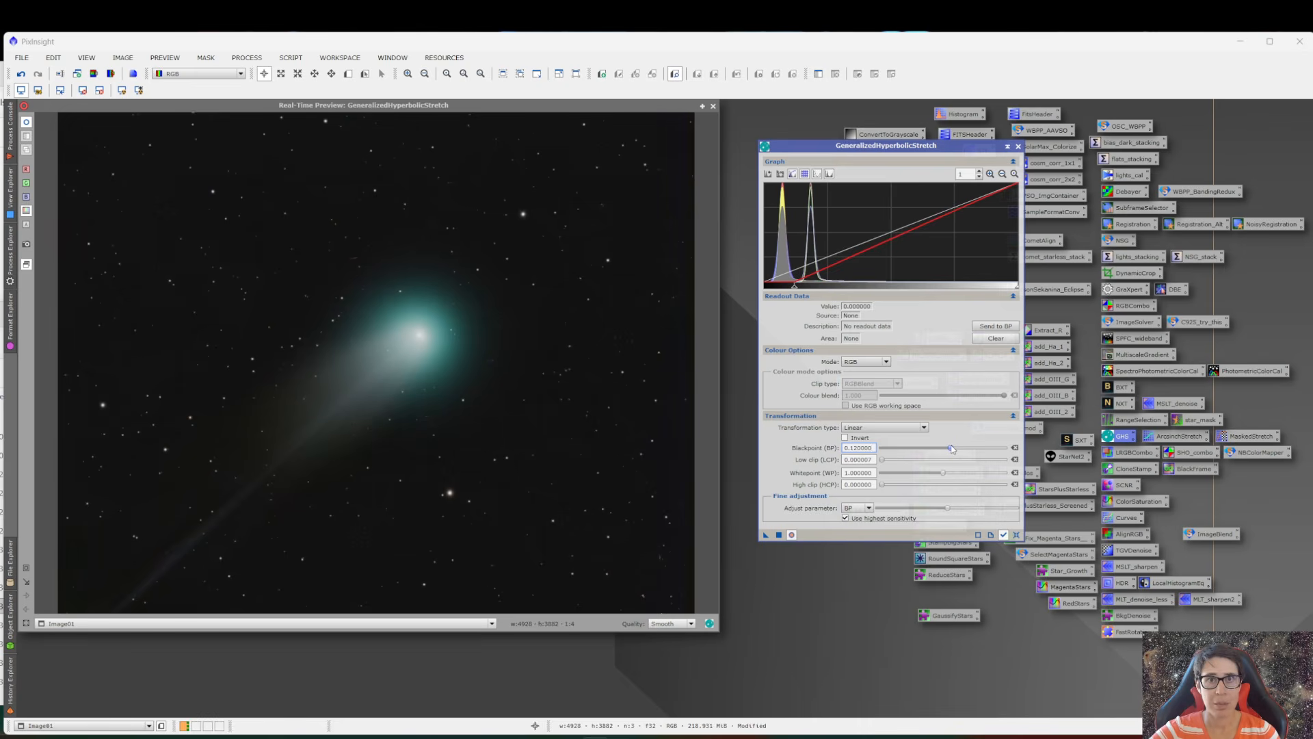
left_click(779, 536)
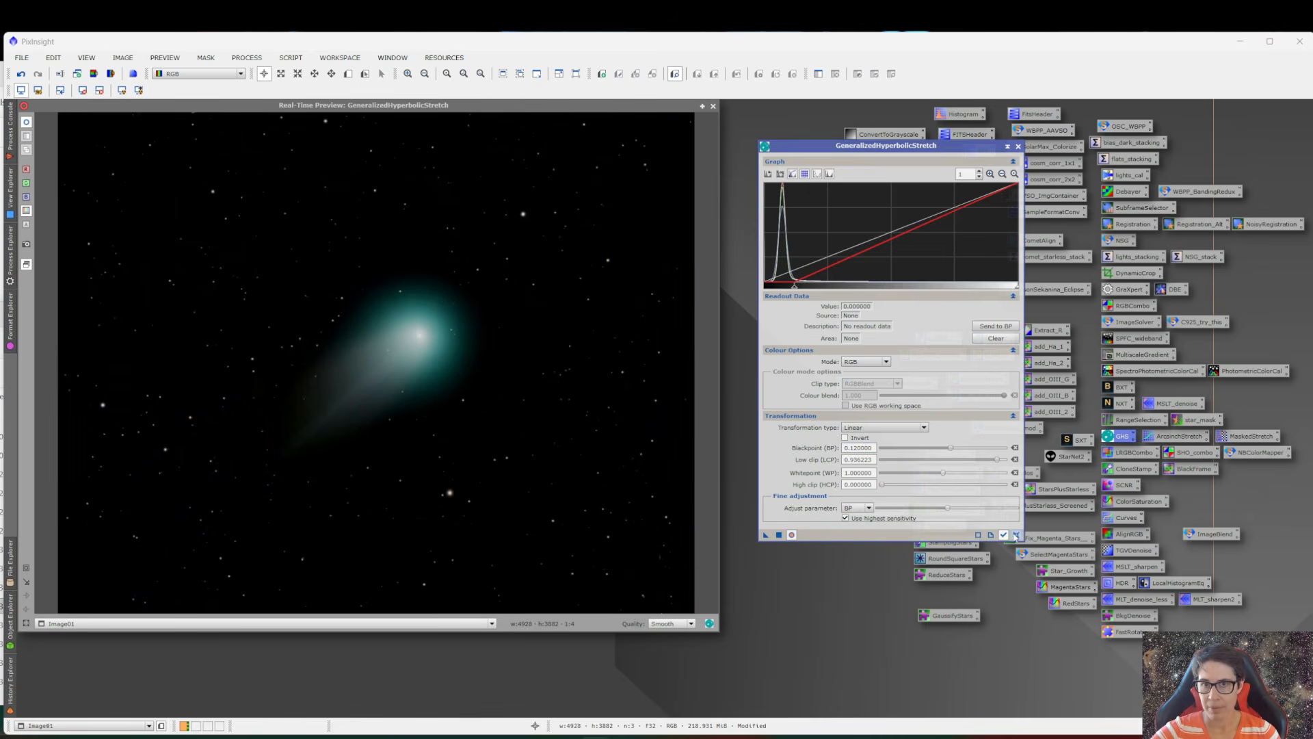
left_click(1016, 535)
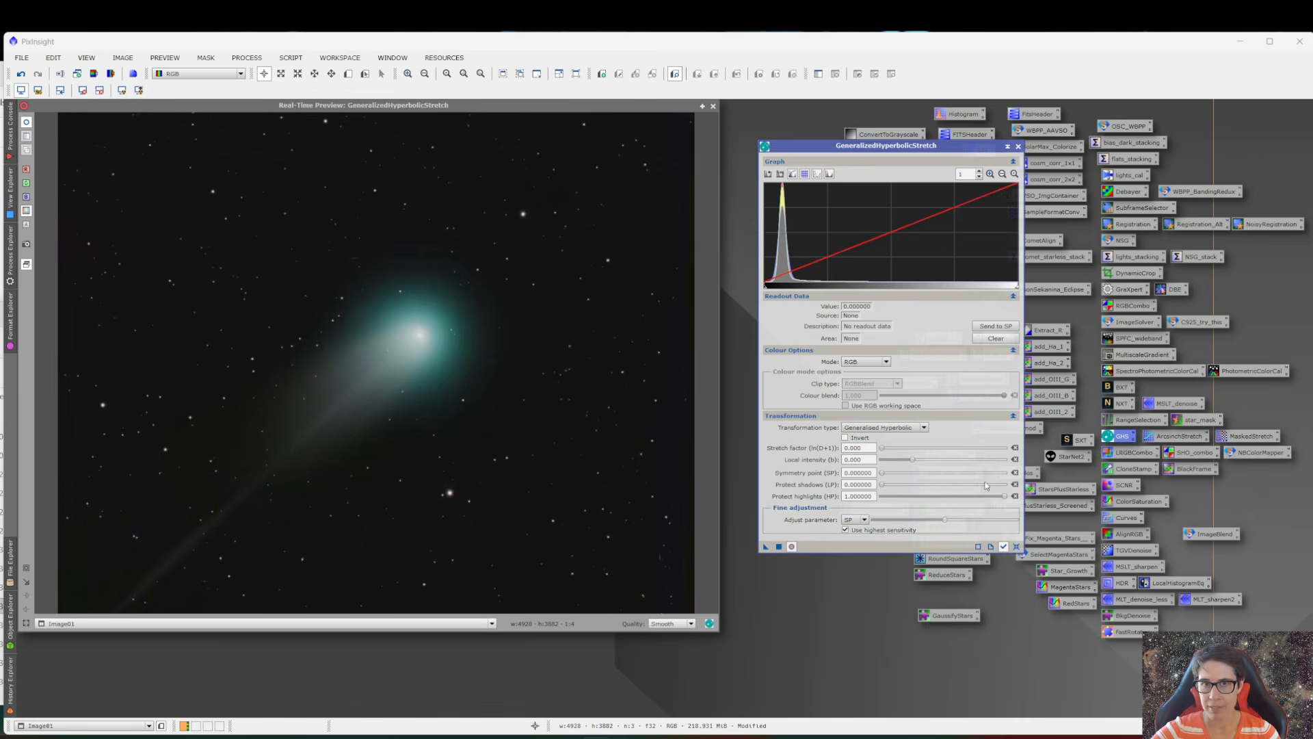
- Sample the brightness along the comet's tail and set the symmetry point to 0.179752 from the inner tail
left_click(325, 420)
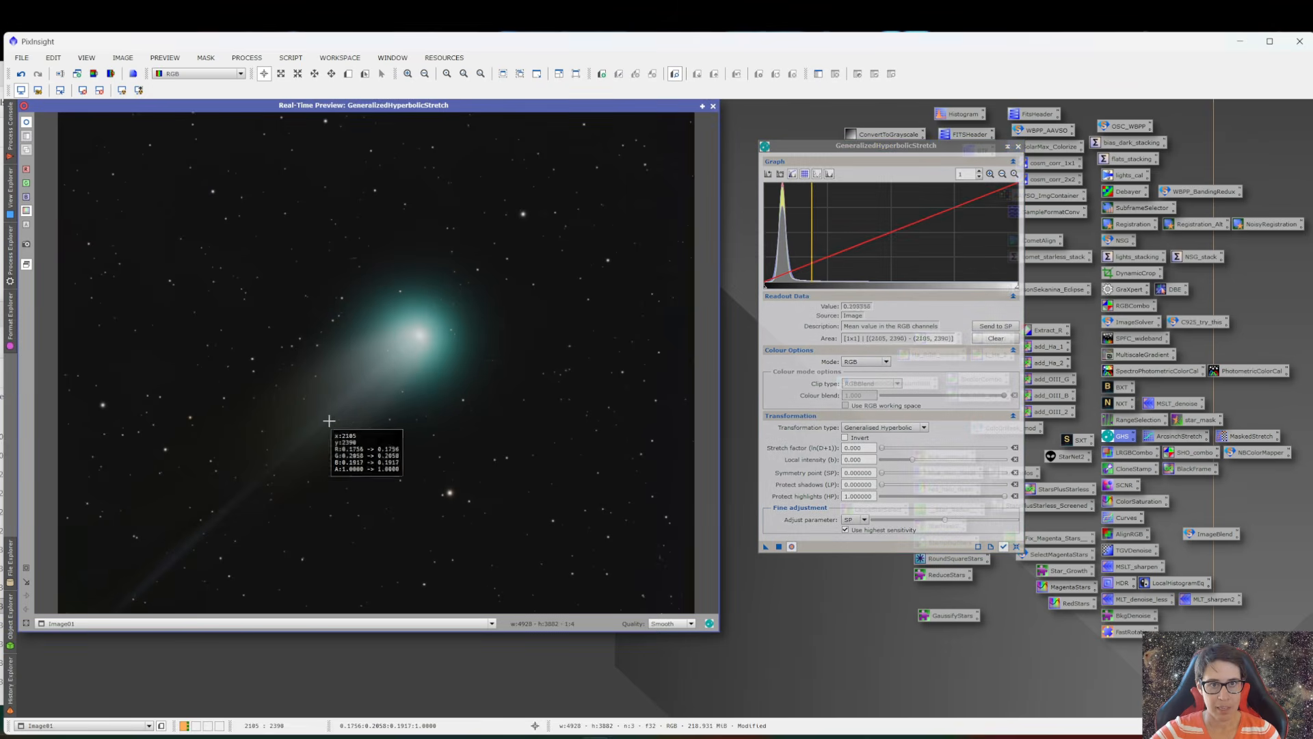
left_click_drag(326, 421, 209, 524)
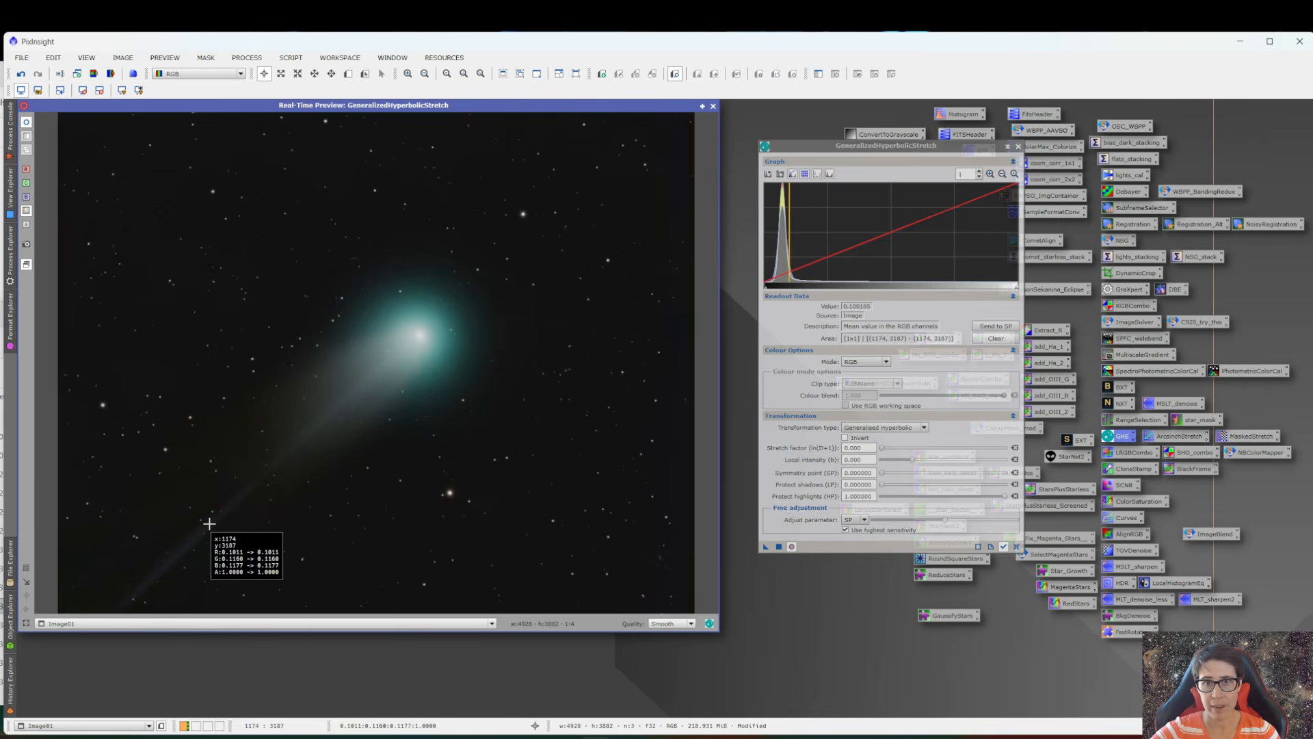
left_click_drag(210, 523, 209, 523)
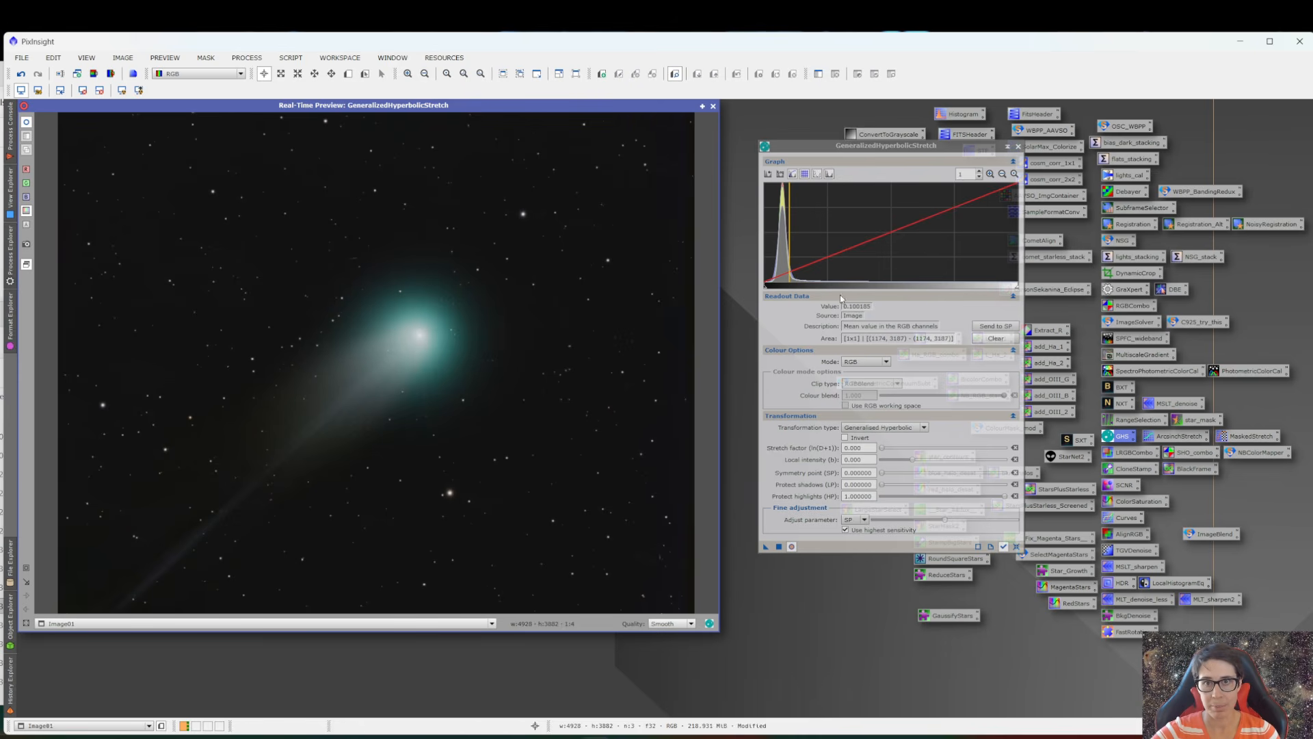
left_click(337, 409)
mouse_move(337, 409)
left_mouse_down()
mouse_move(279, 466)
mouse_move(306, 433)
left_mouse_up()
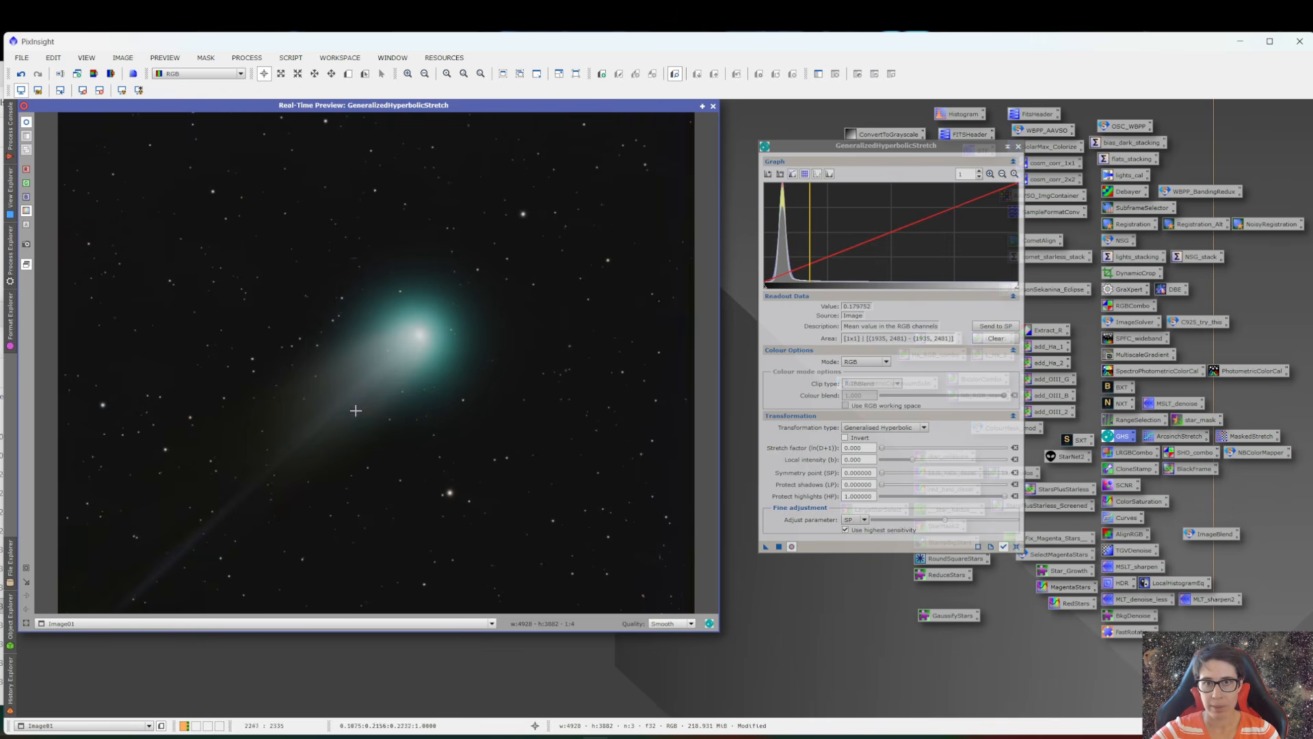
left_click(994, 327)
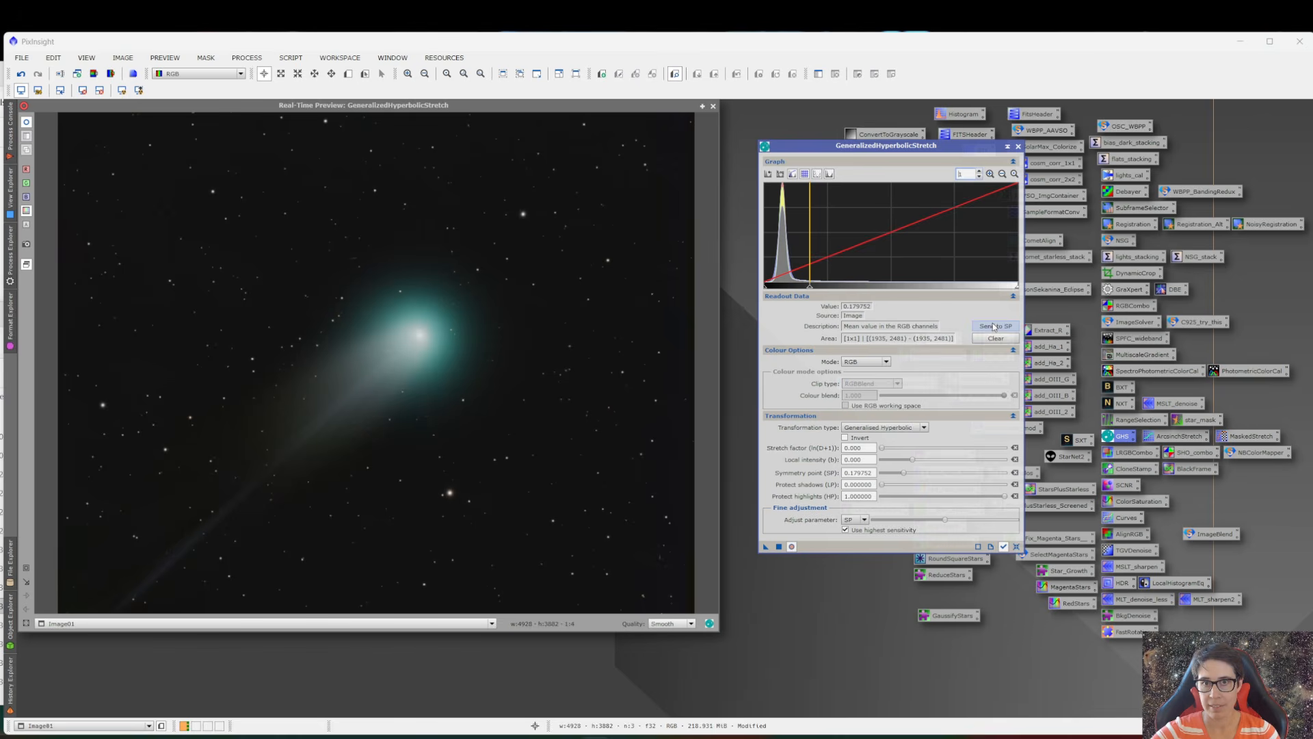
- Apply another stretch with stretch factor 1.160, local intensity -1.600 and highlight protection 0.61, then reset and close the tool and preview
left_click_drag(883, 450, 890, 453)
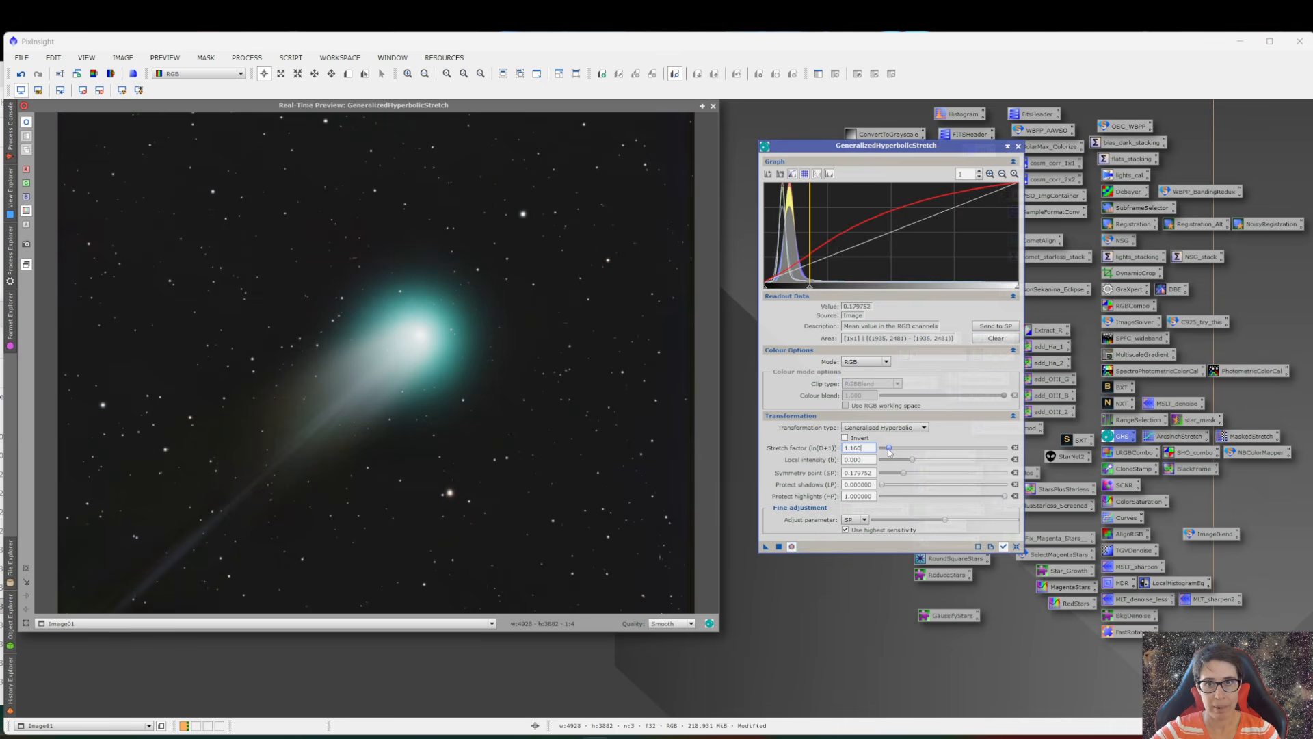
left_click_drag(917, 465, 904, 468)
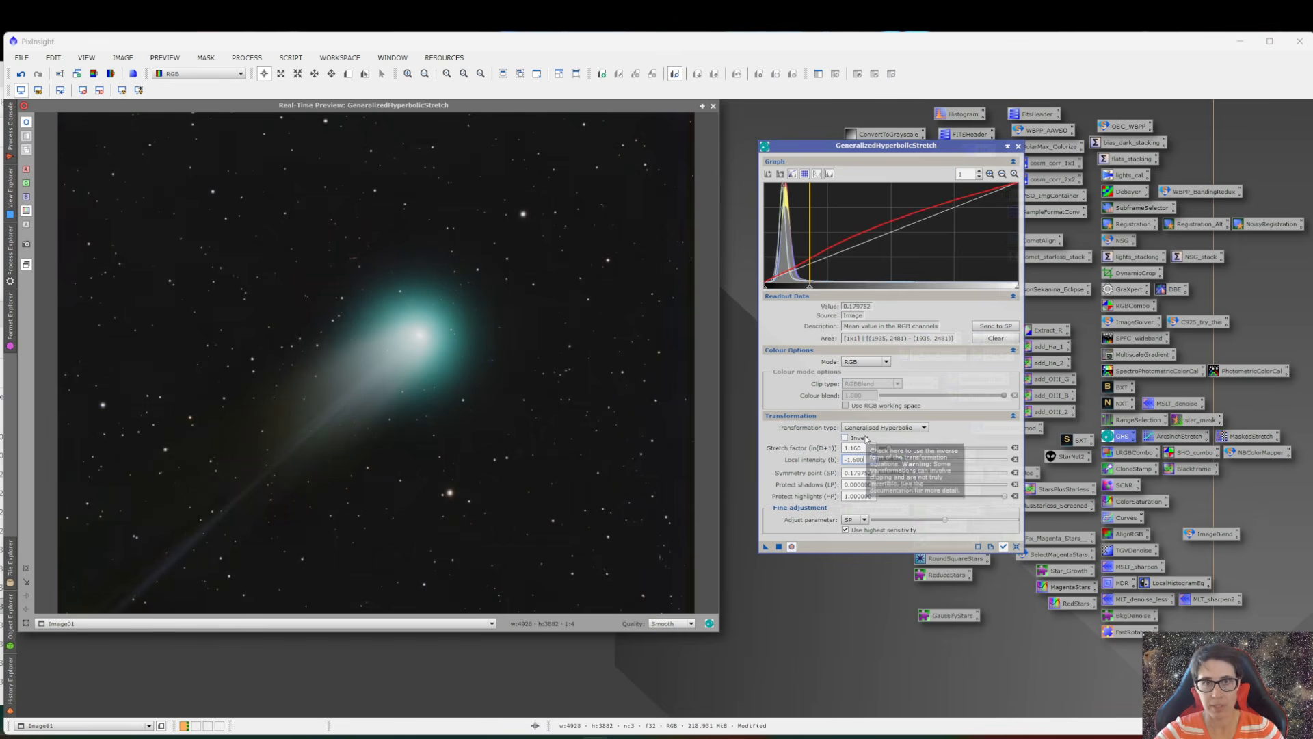
left_click_drag(1005, 496, 956, 499)
left_click(792, 547)
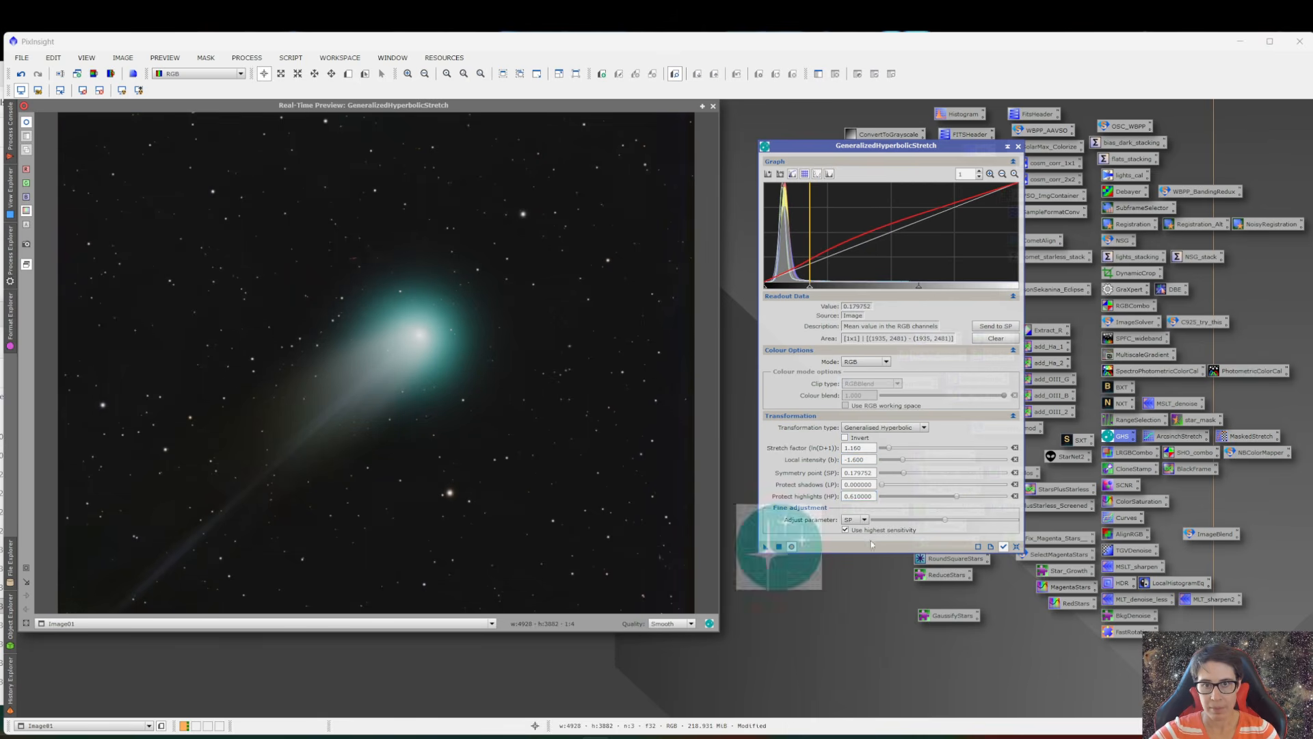
left_click(1016, 547)
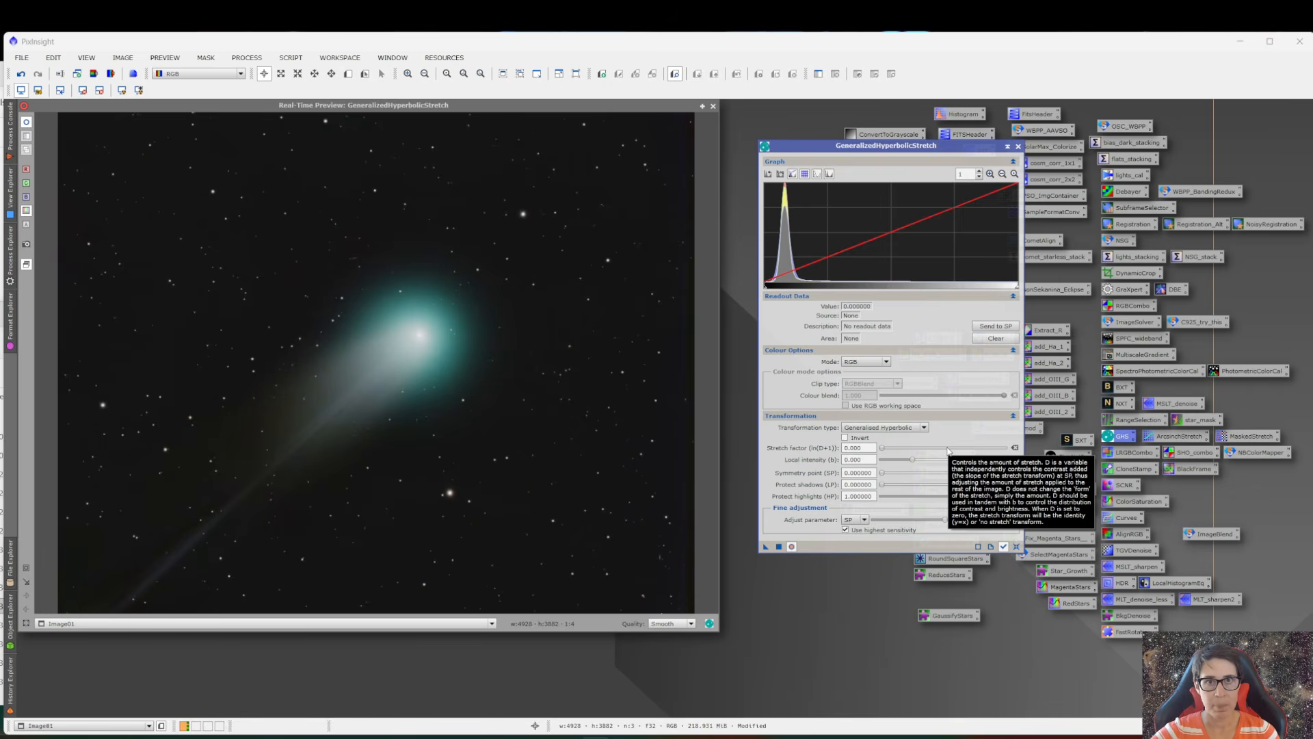
left_click(1019, 146)
left_click(713, 106)
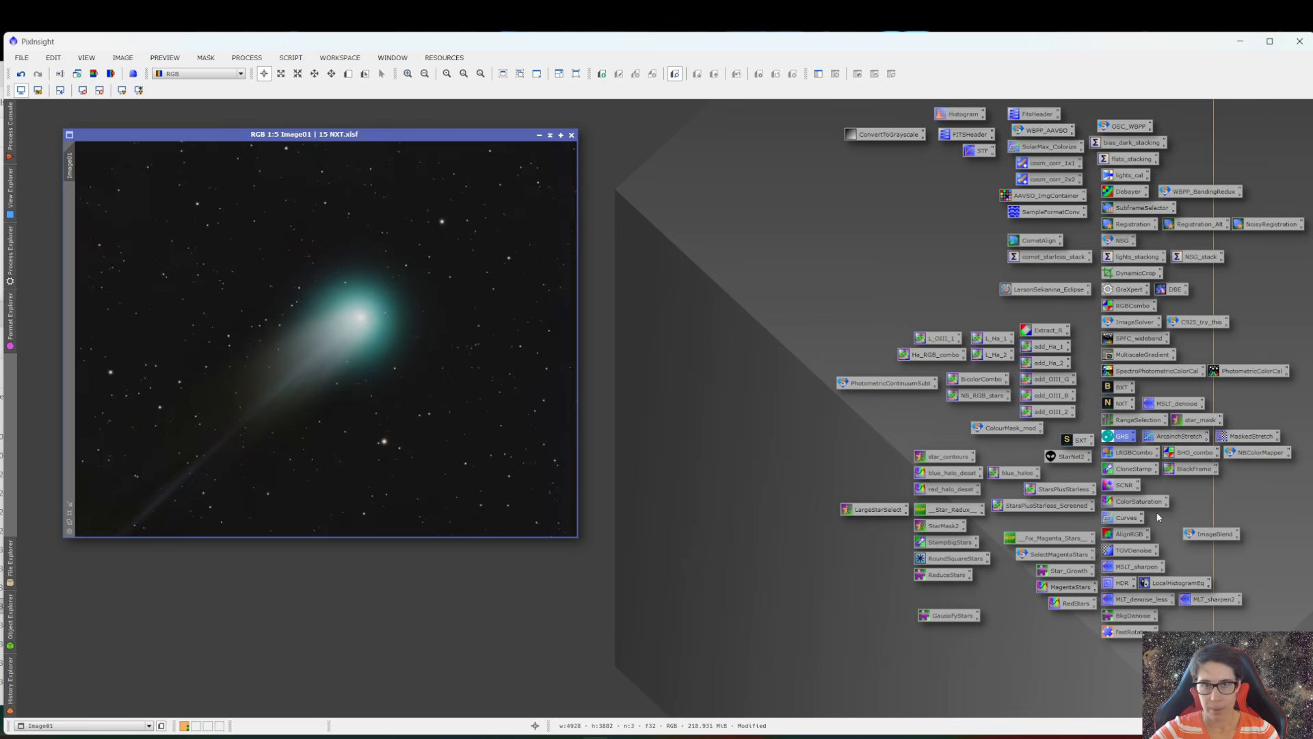
- Brighten the comet with CurvesTransformation by raising the RGB/K curve gently at shadow, midtone and highlight points, and reset the curve after applying
double_click(1113, 520)
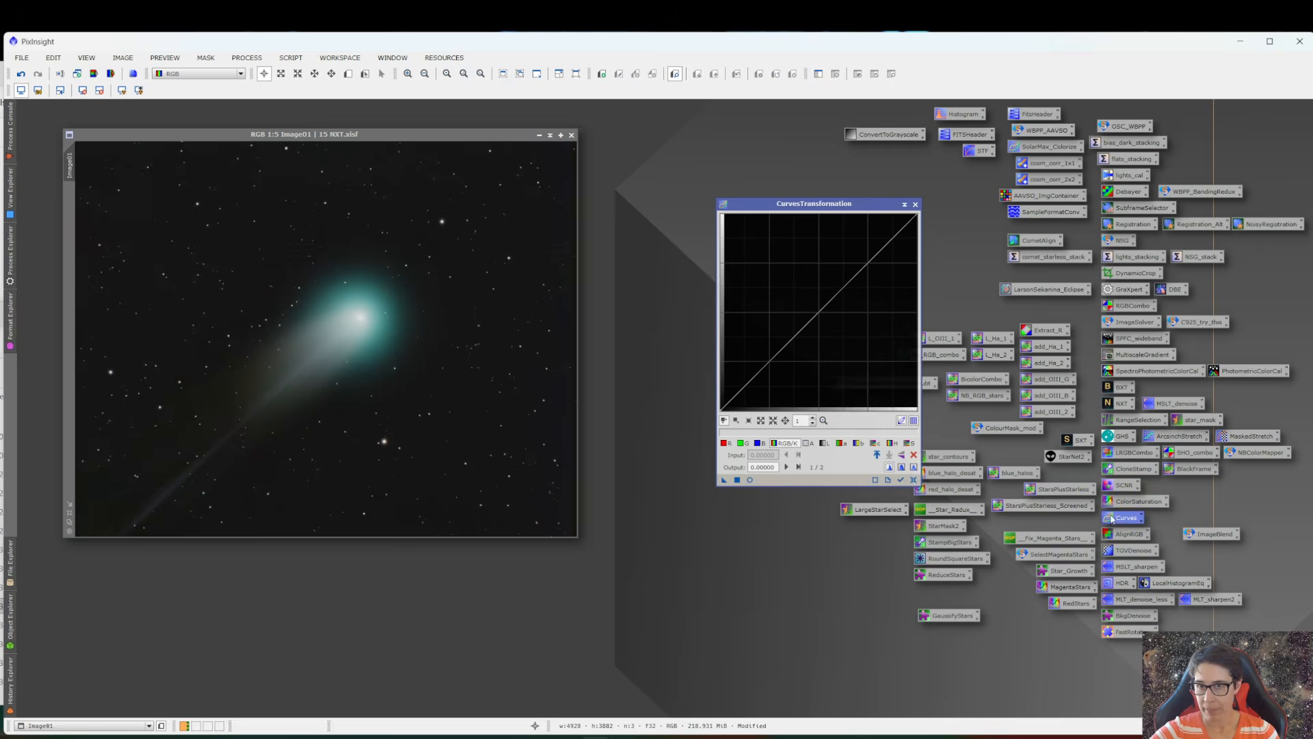
left_click(750, 480)
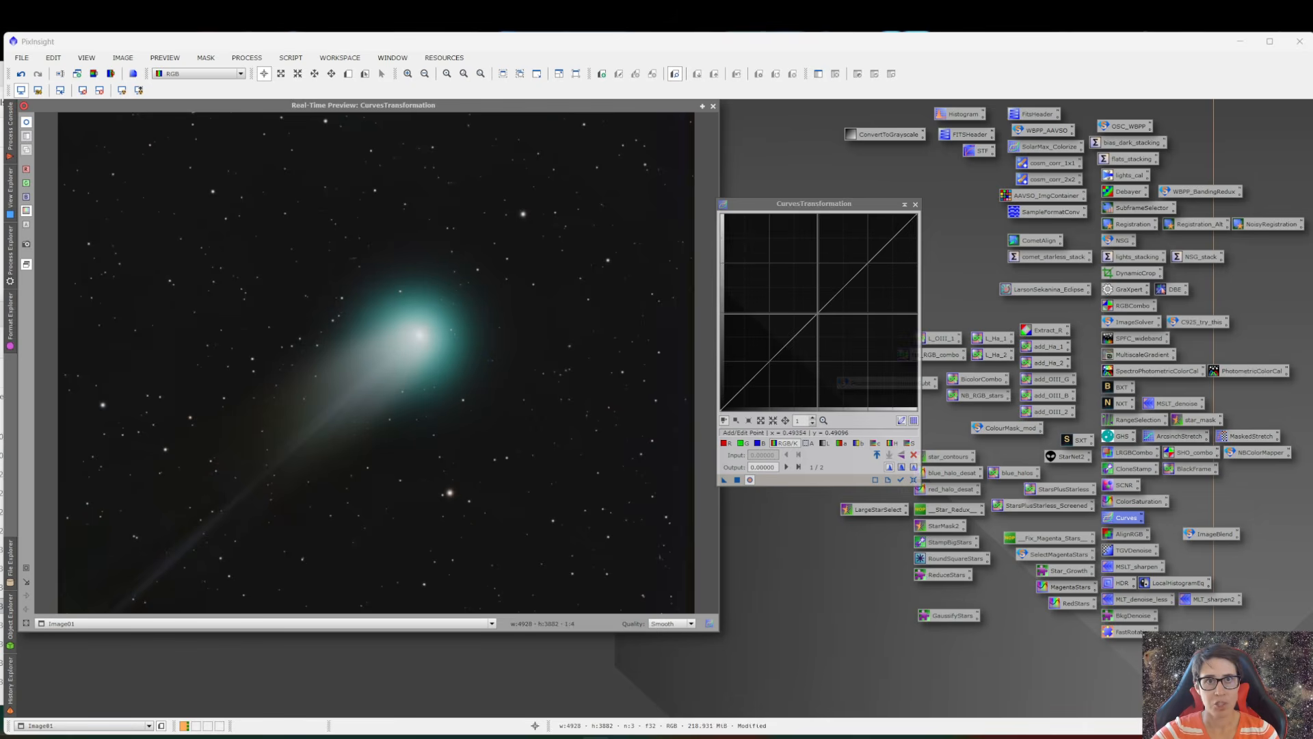
left_click_drag(819, 313, 806, 307)
left_click_drag(751, 374, 740, 368)
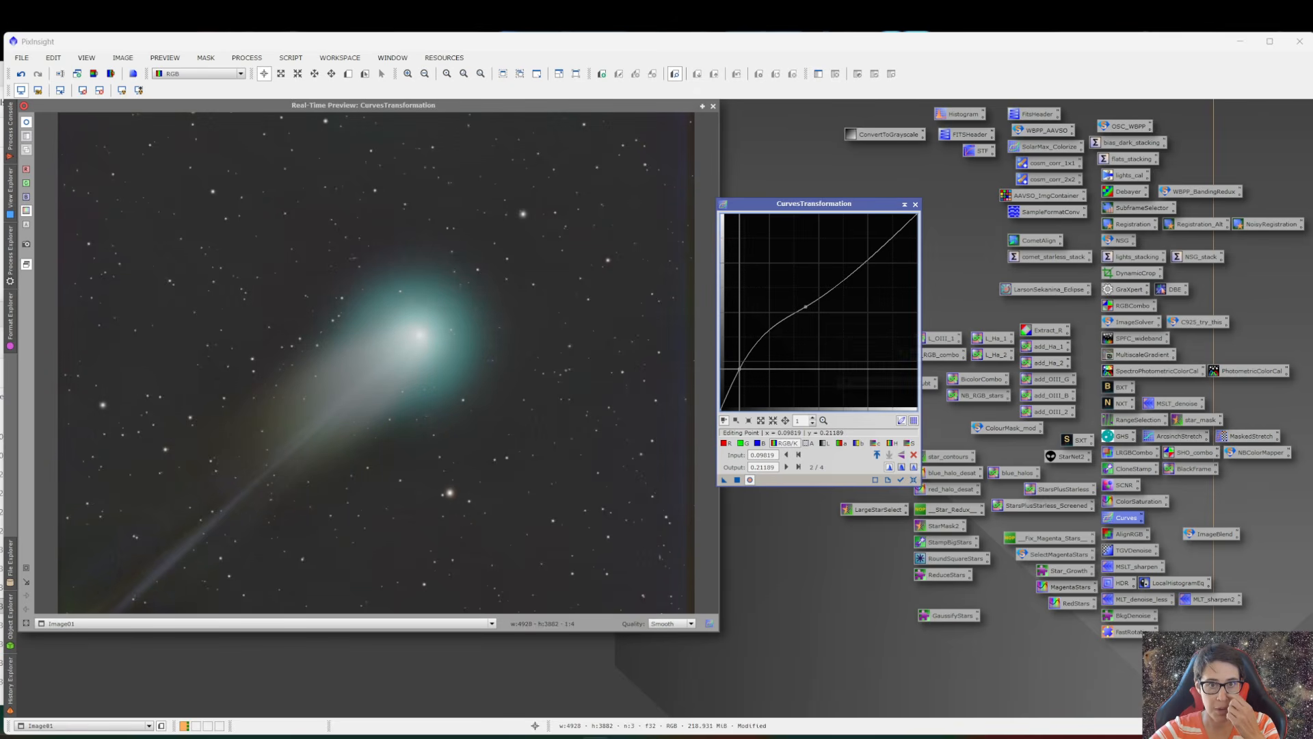
left_click_drag(740, 368, 746, 376)
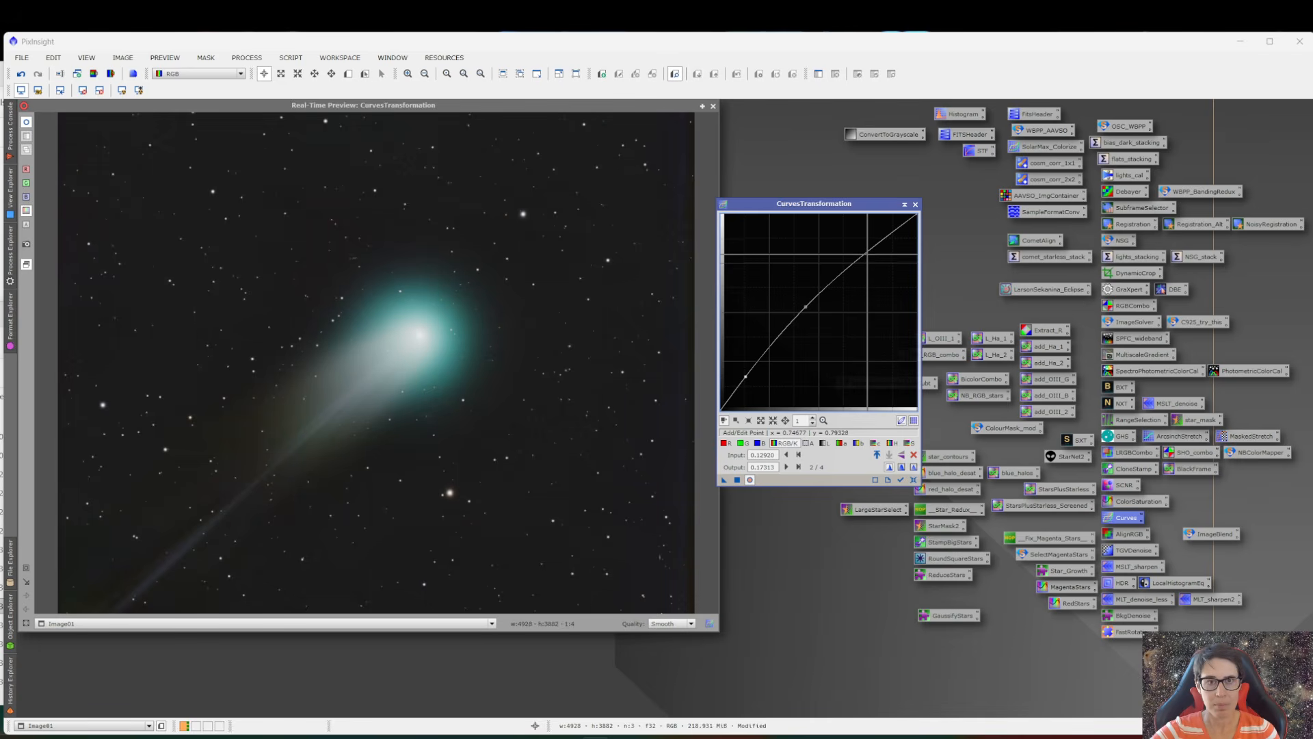
mouse_move(868, 253)
left_mouse_down()
mouse_move(879, 262)
mouse_move(857, 253)
left_mouse_up()
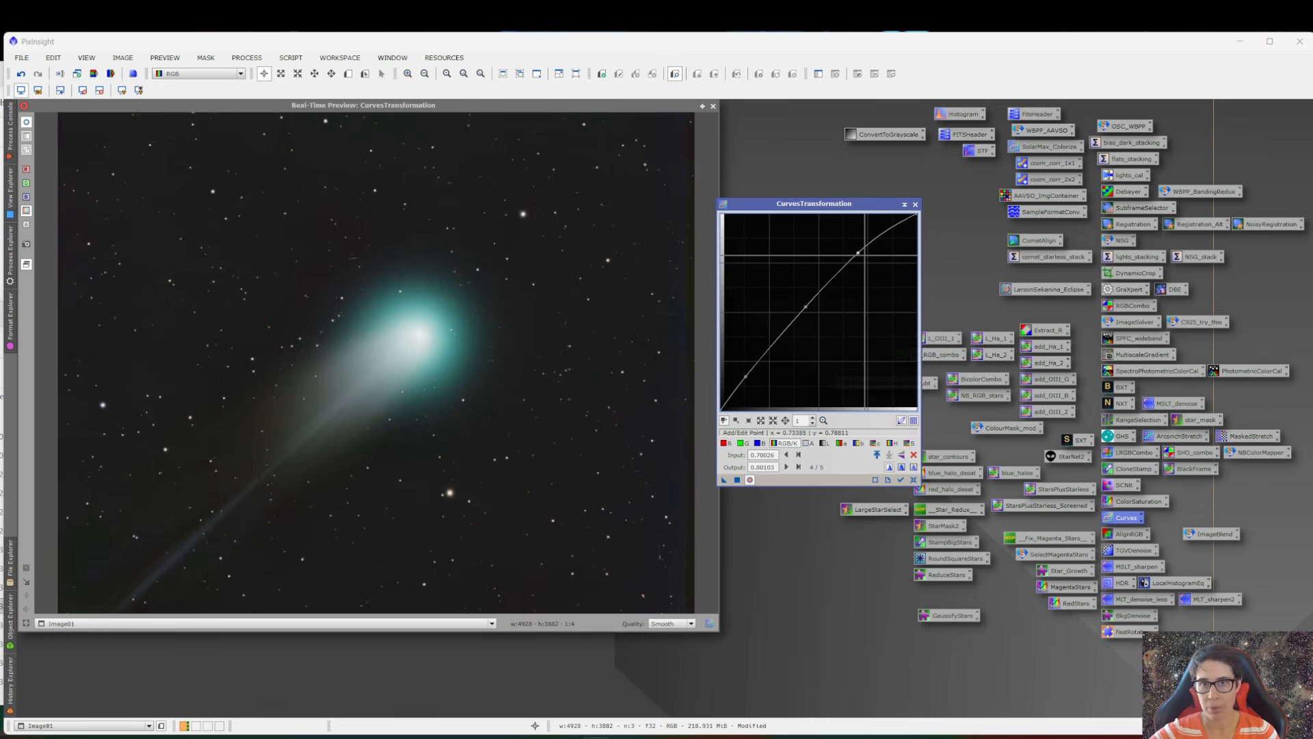
left_click(737, 479)
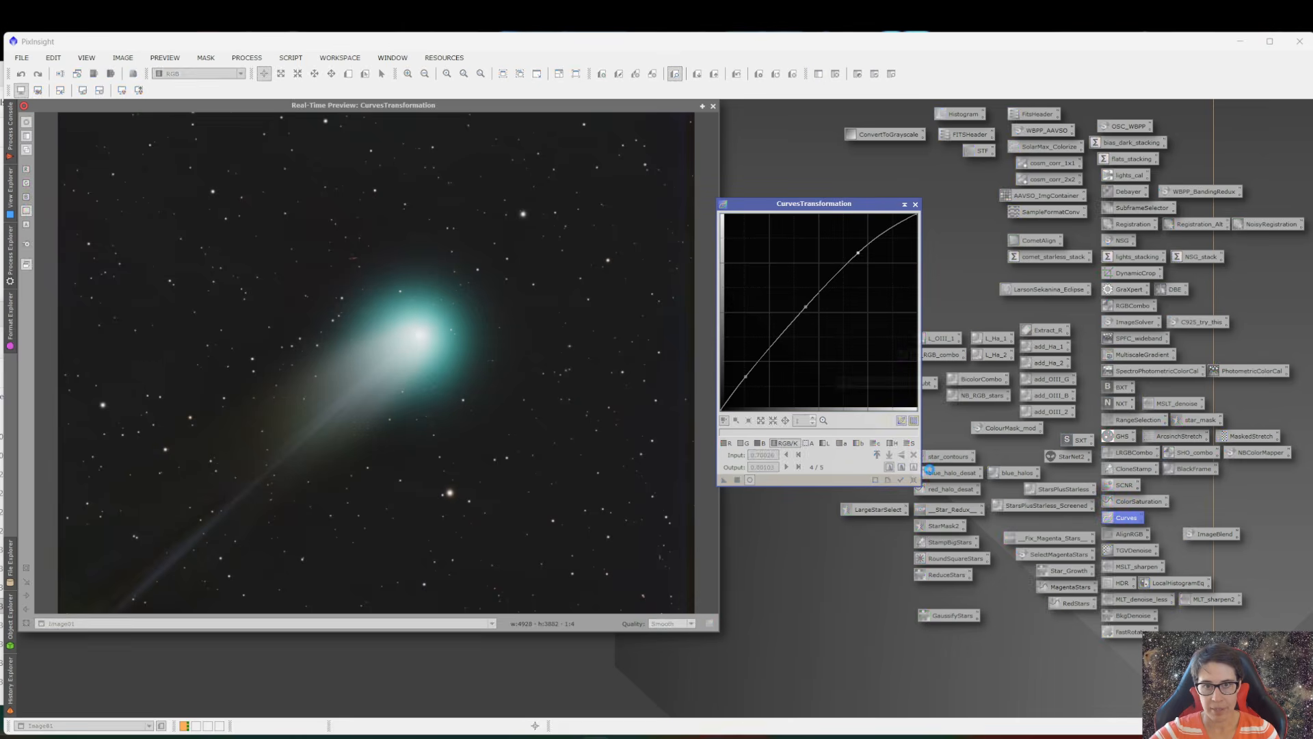
left_click(914, 479)
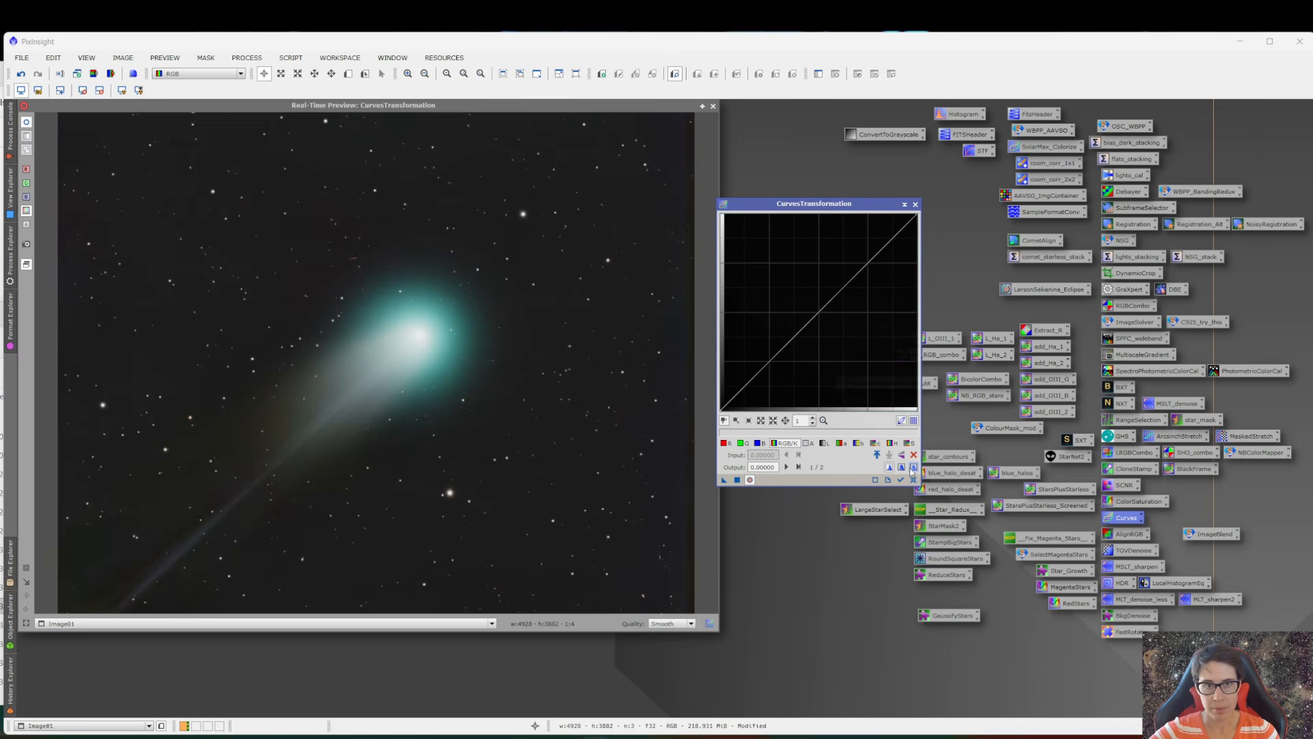
- Boost the comet's colour by slightly raising the midpoint of the CIE c* chrominance curve, apply it, and close the curves tool and preview
left_click(876, 443)
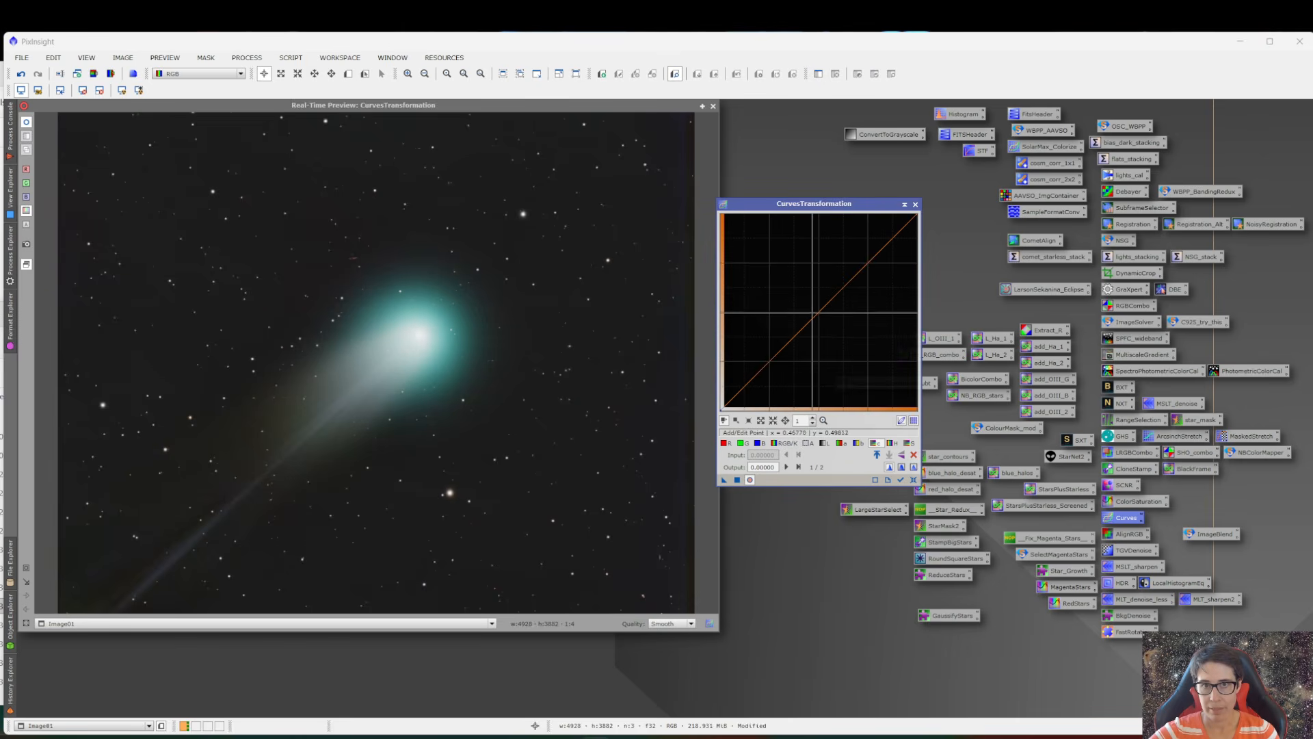
left_click_drag(820, 312, 814, 305)
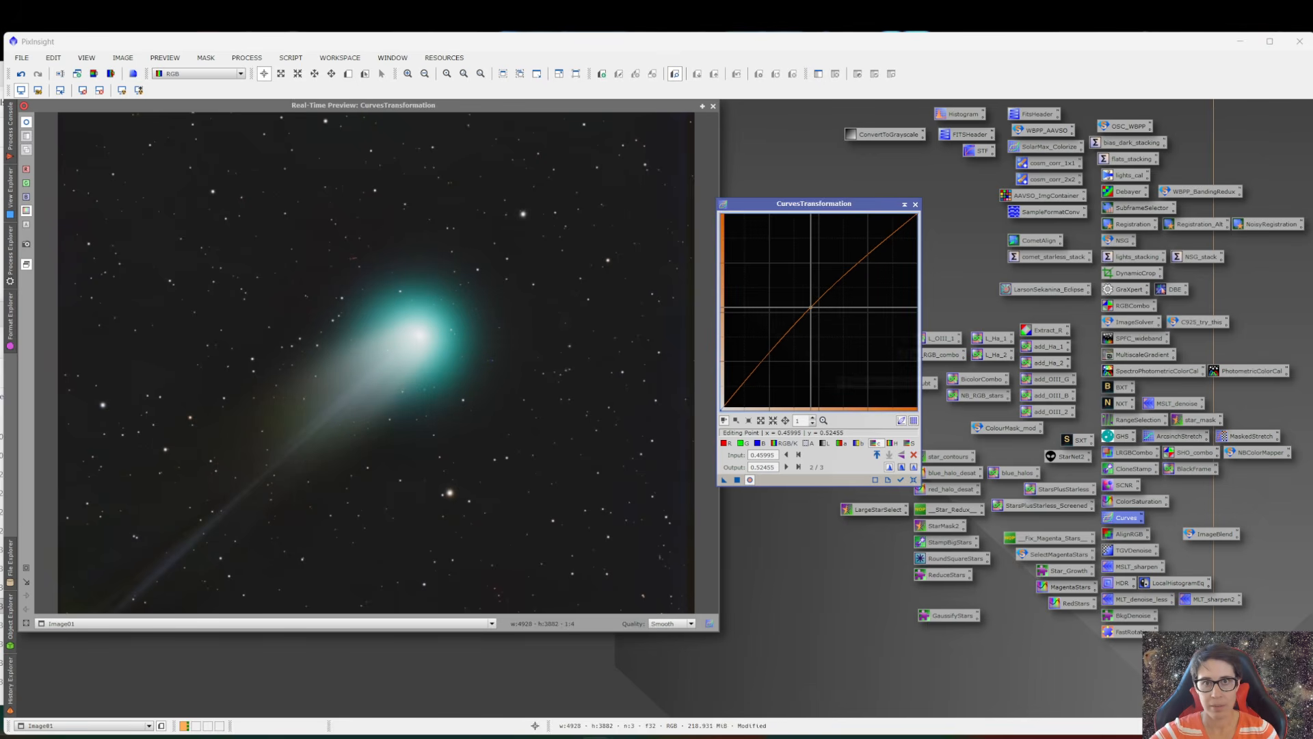
mouse_move(812, 308)
left_mouse_down()
mouse_move(781, 283)
mouse_move(811, 303)
left_mouse_up()
left_click(737, 480)
left_click(914, 454)
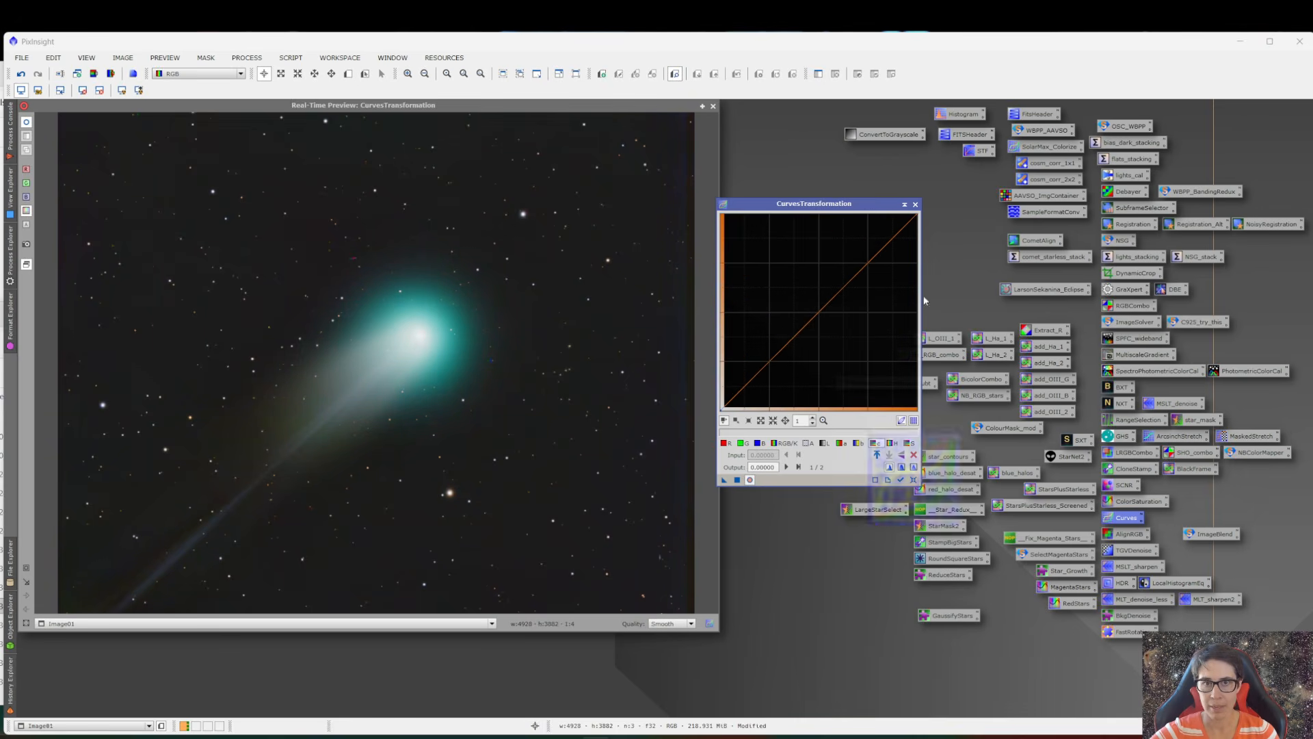
left_click(916, 204)
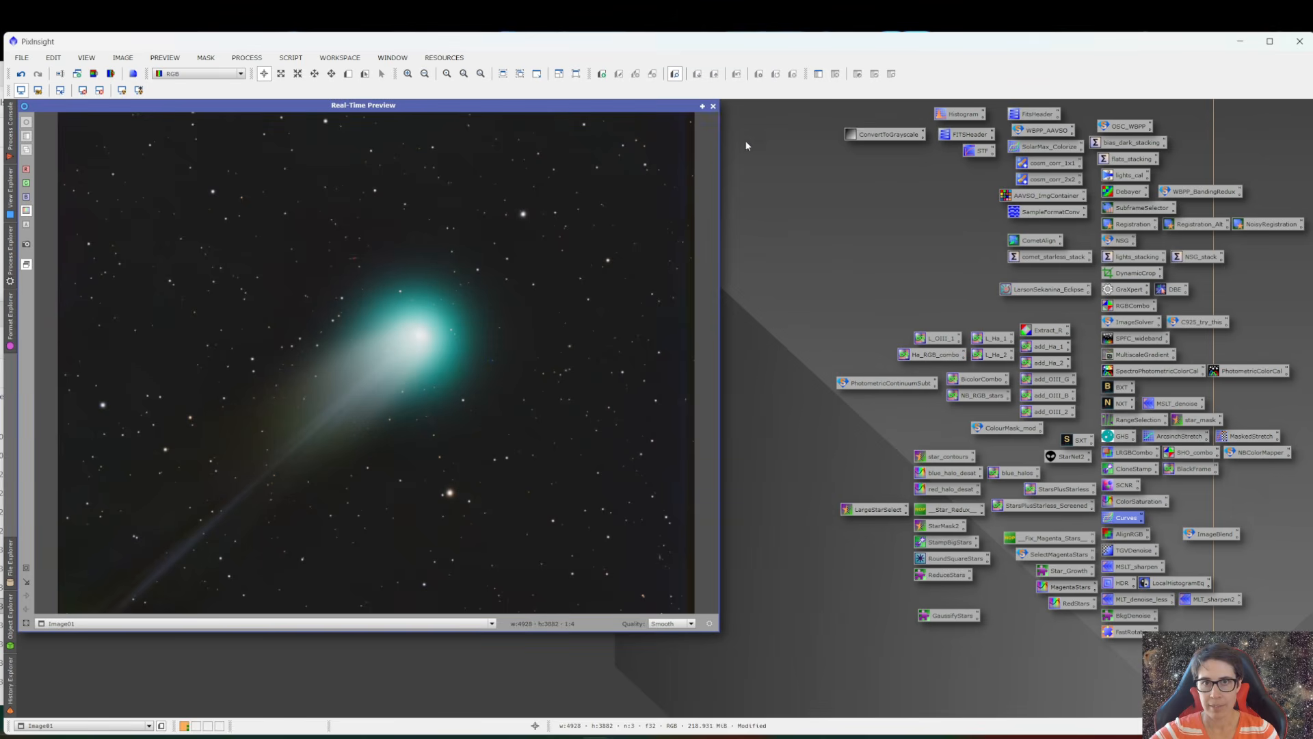
left_click(714, 108)
- Open HDRMultiscaleTransform and create a preview region of about 2050 × 1660 pixels around the comet's head
left_click_drag(425, 141, 458, 203)
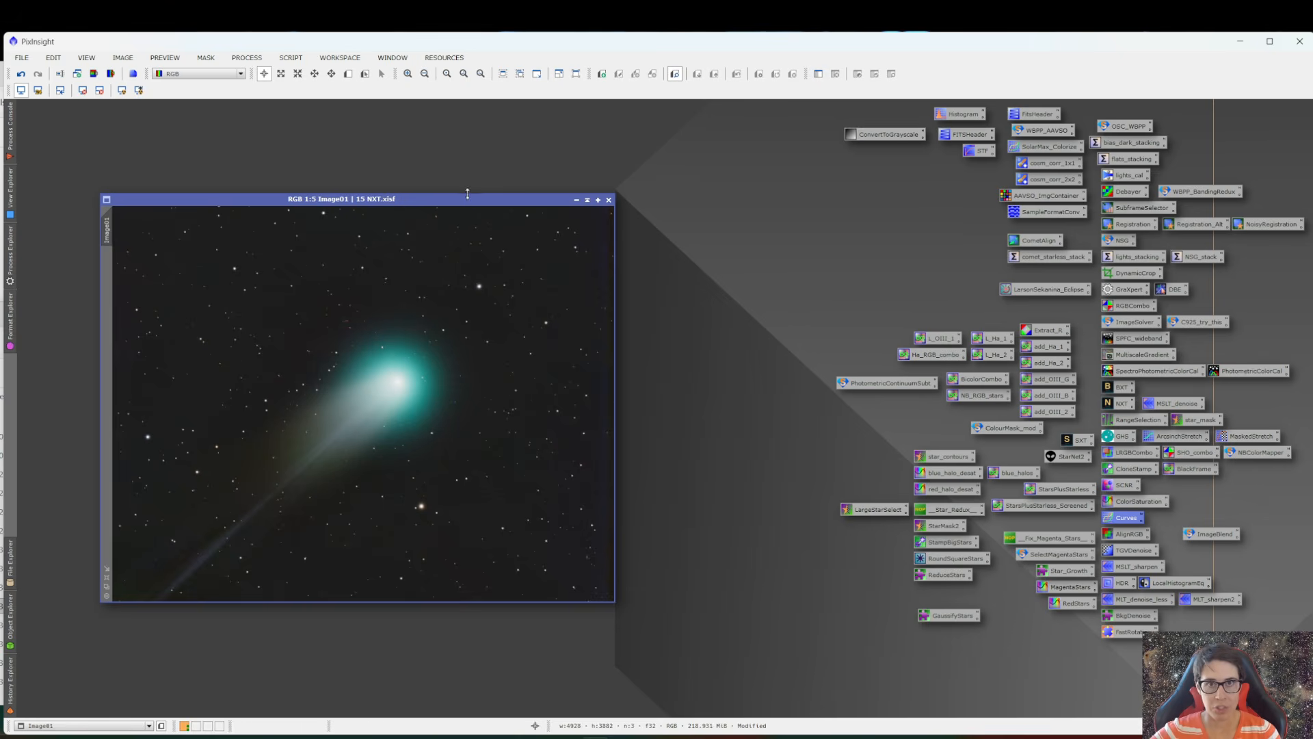
left_click_drag(473, 205, 470, 199)
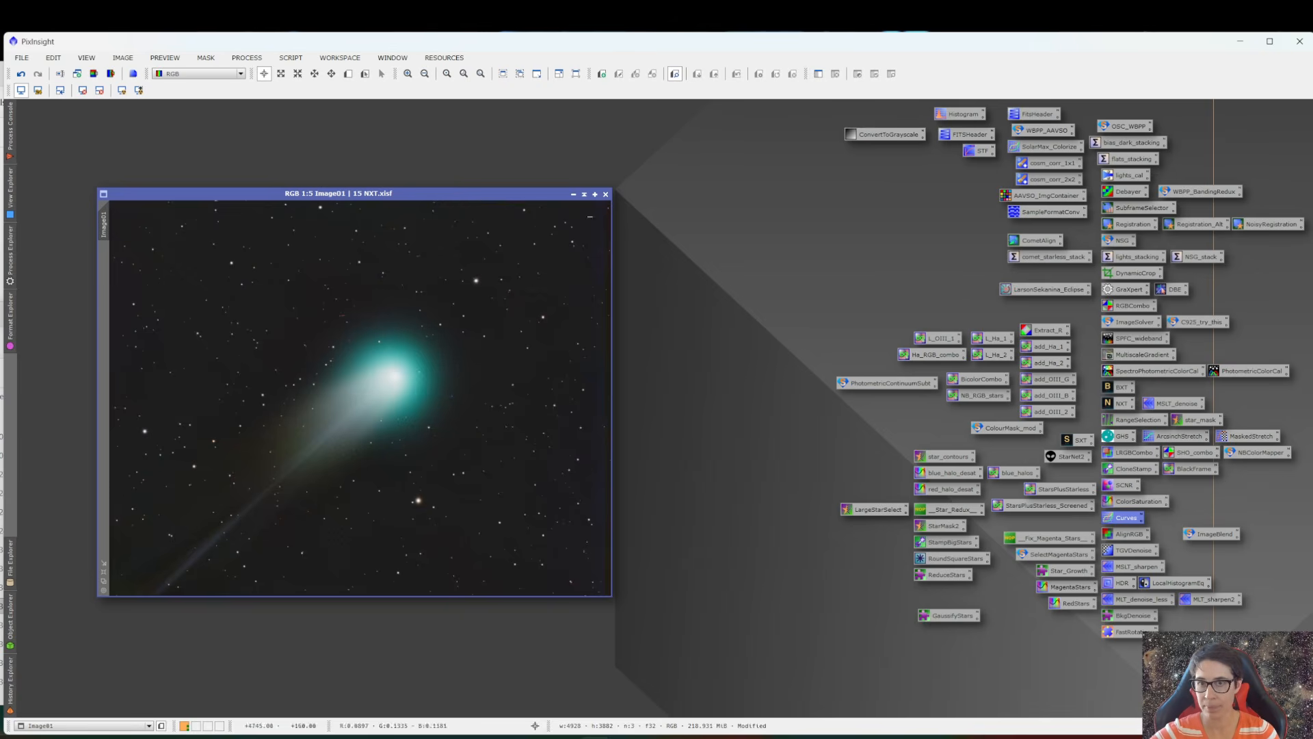
double_click(1118, 582)
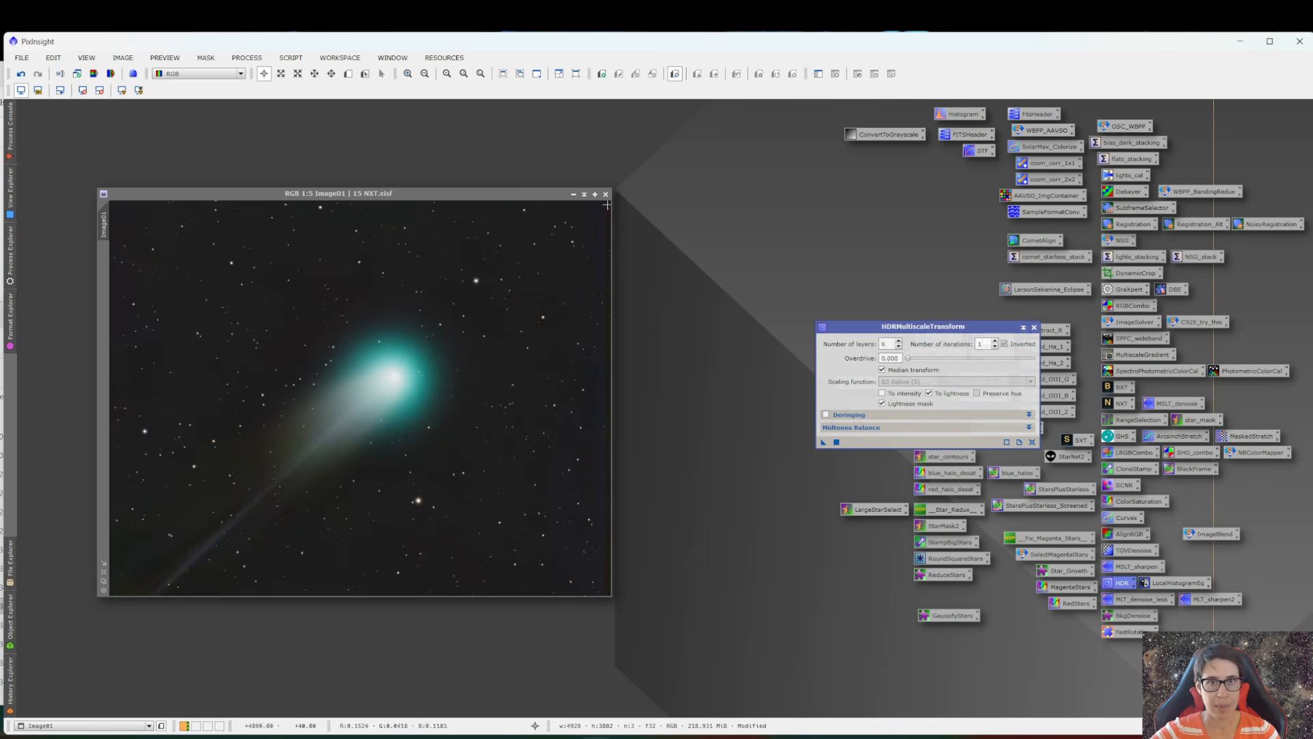
left_click(301, 199)
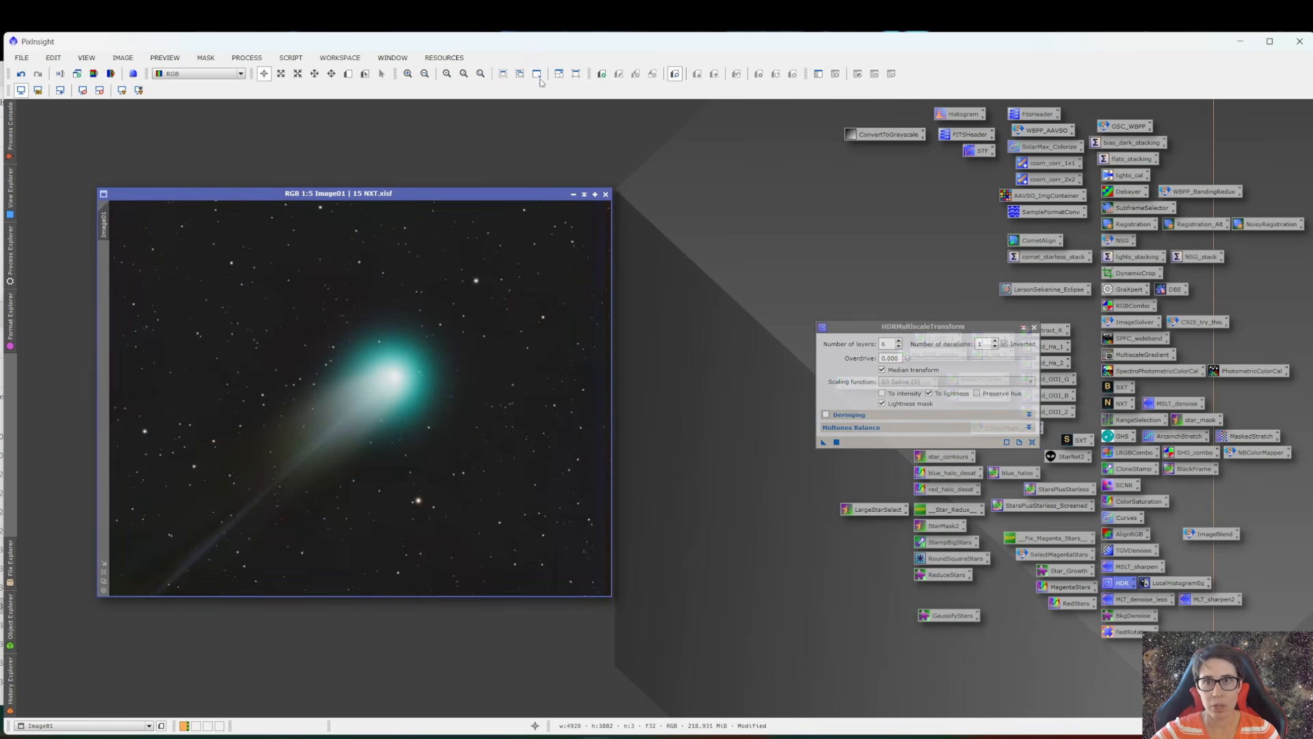
left_click(346, 80)
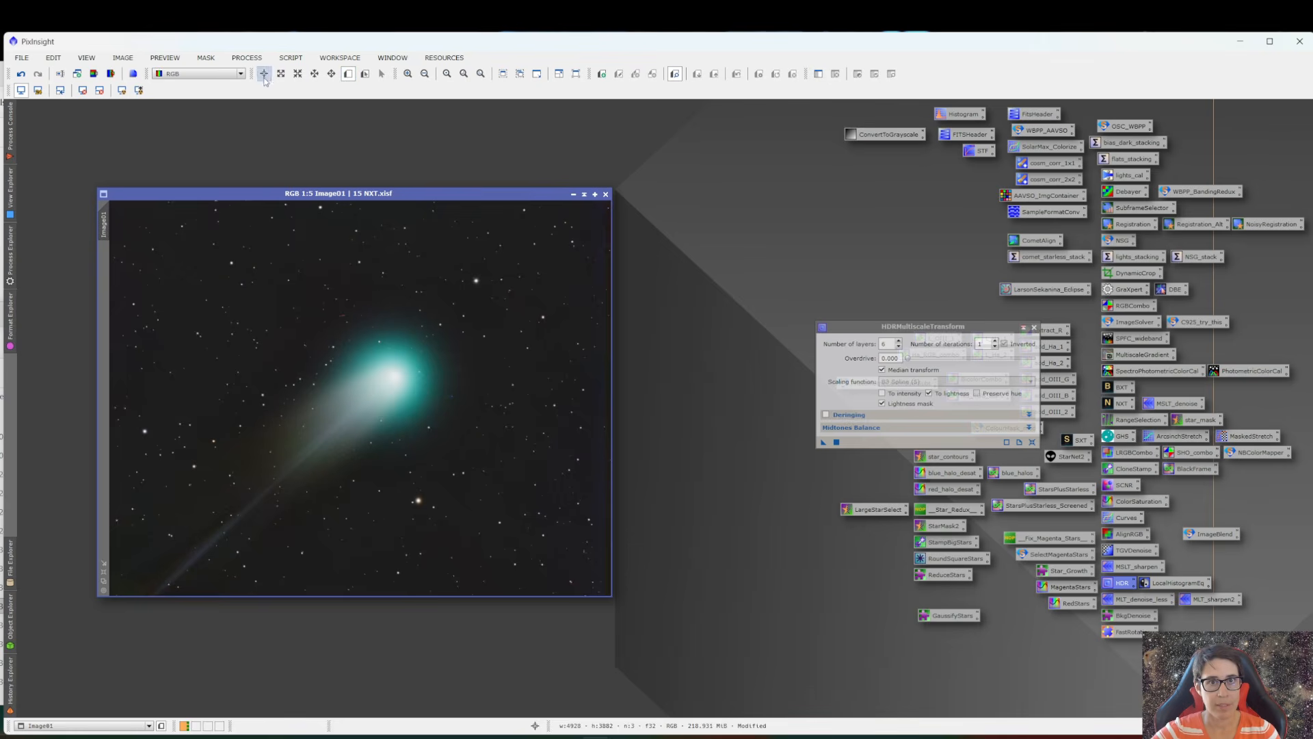
left_click(89, 59)
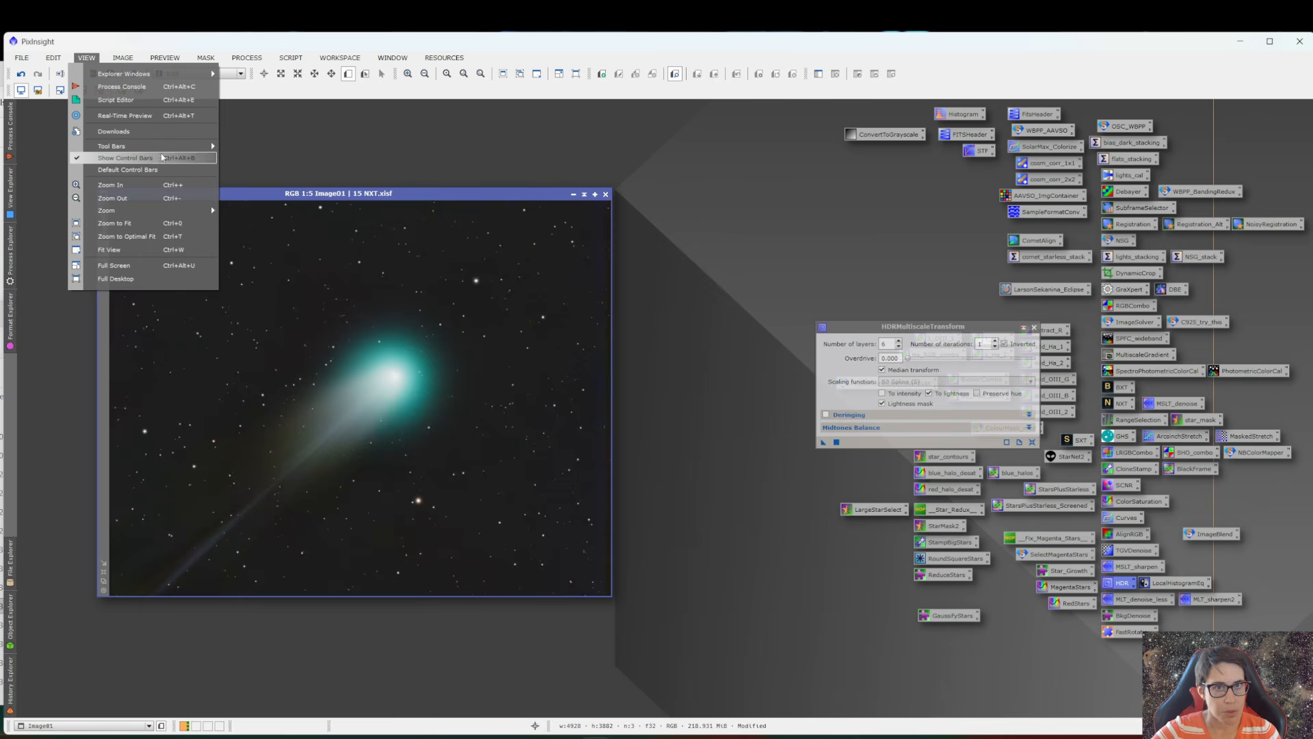
mouse_move(162, 149)
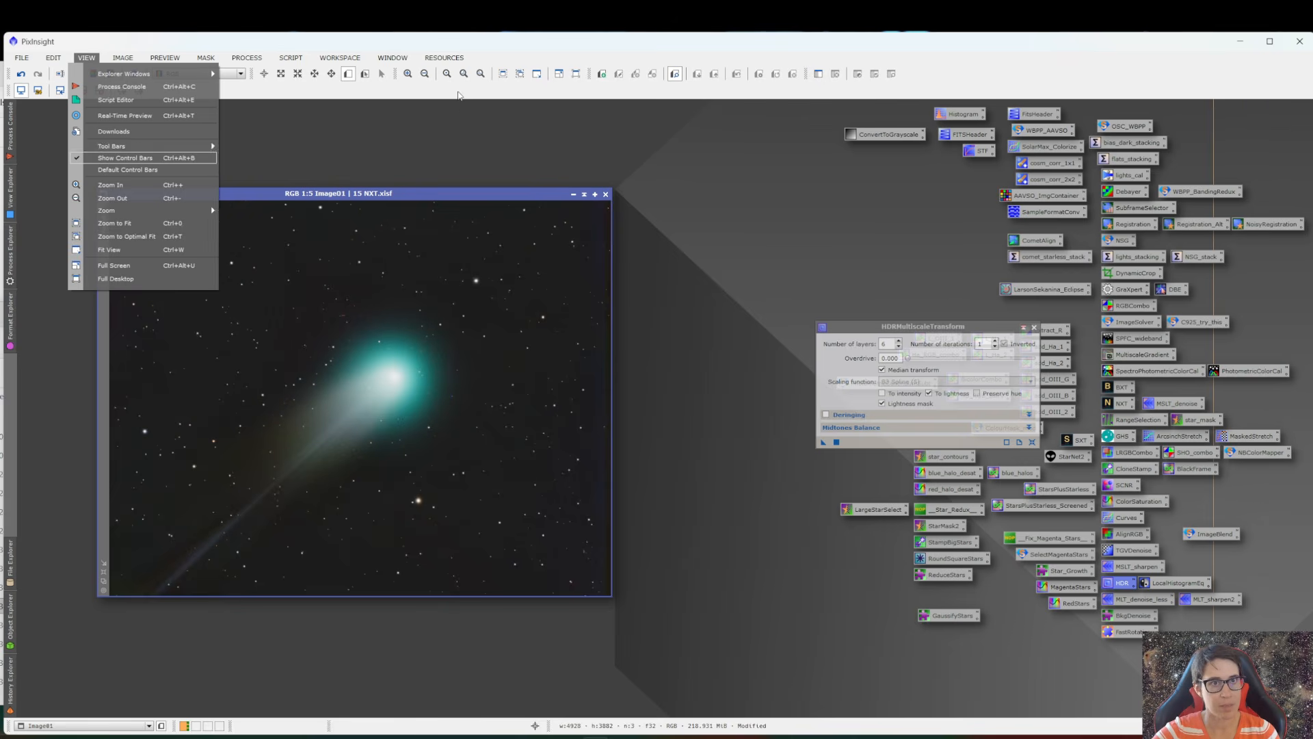
left_click(460, 103)
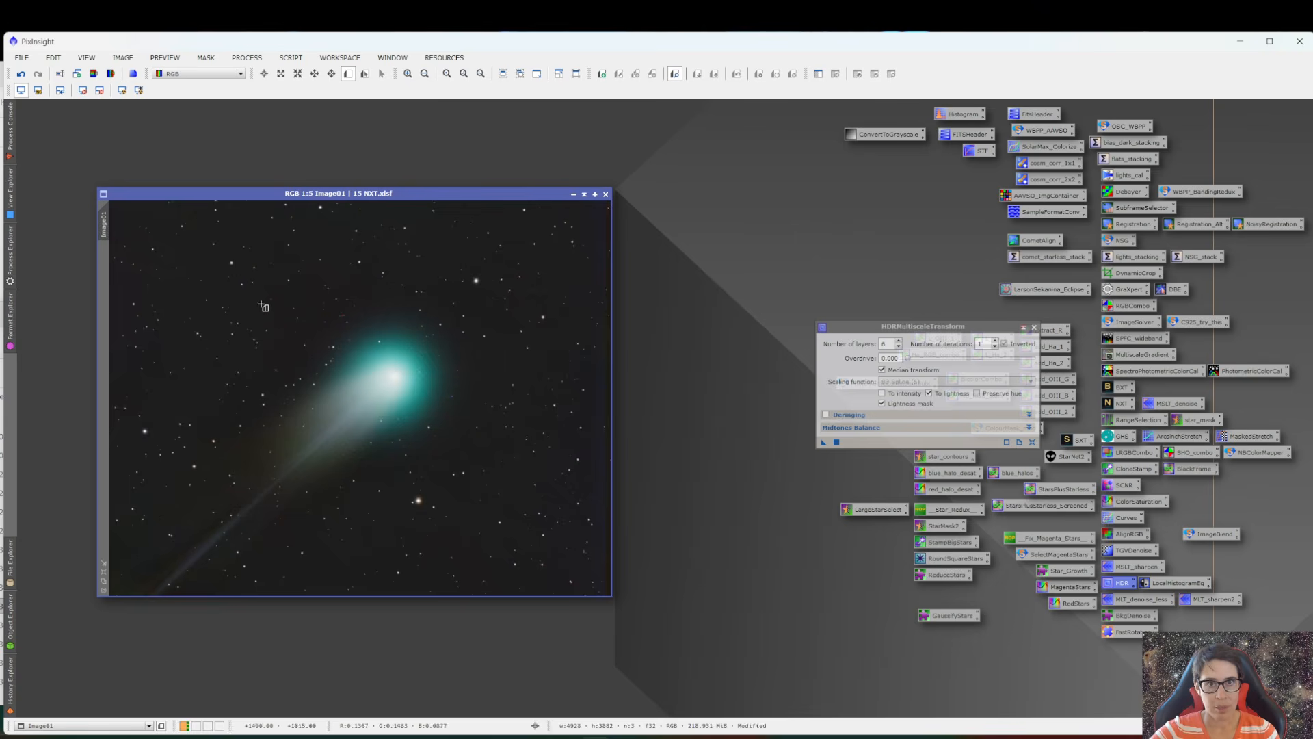
left_click_drag(271, 301, 480, 470)
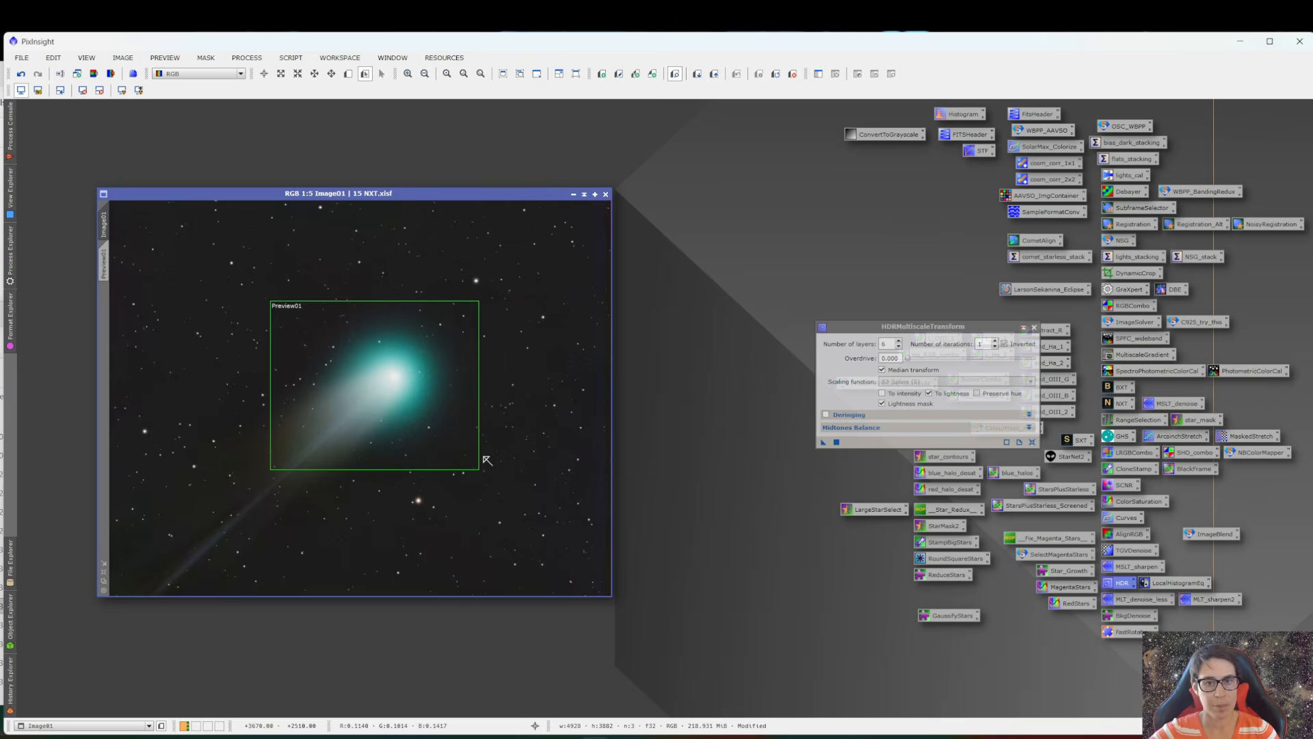
- Show the comet head preview at 1:3 and apply HDRMultiscaleTransform to it with 6 layers, 1 iteration and the lightness mask
left_click(104, 263)
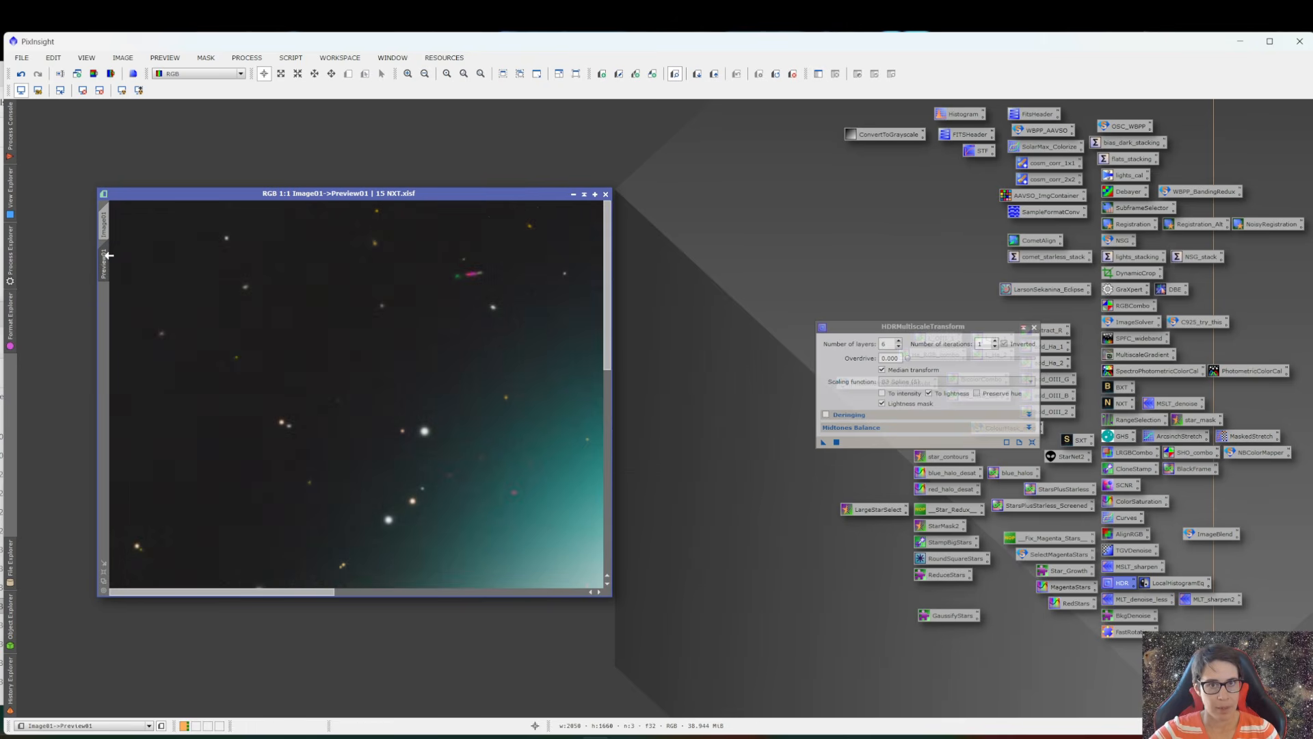
scroll(476, 413, "down", 1)
scroll(477, 414, "down", 1)
scroll(477, 413, "up", 1)
scroll(477, 414, "down", 1)
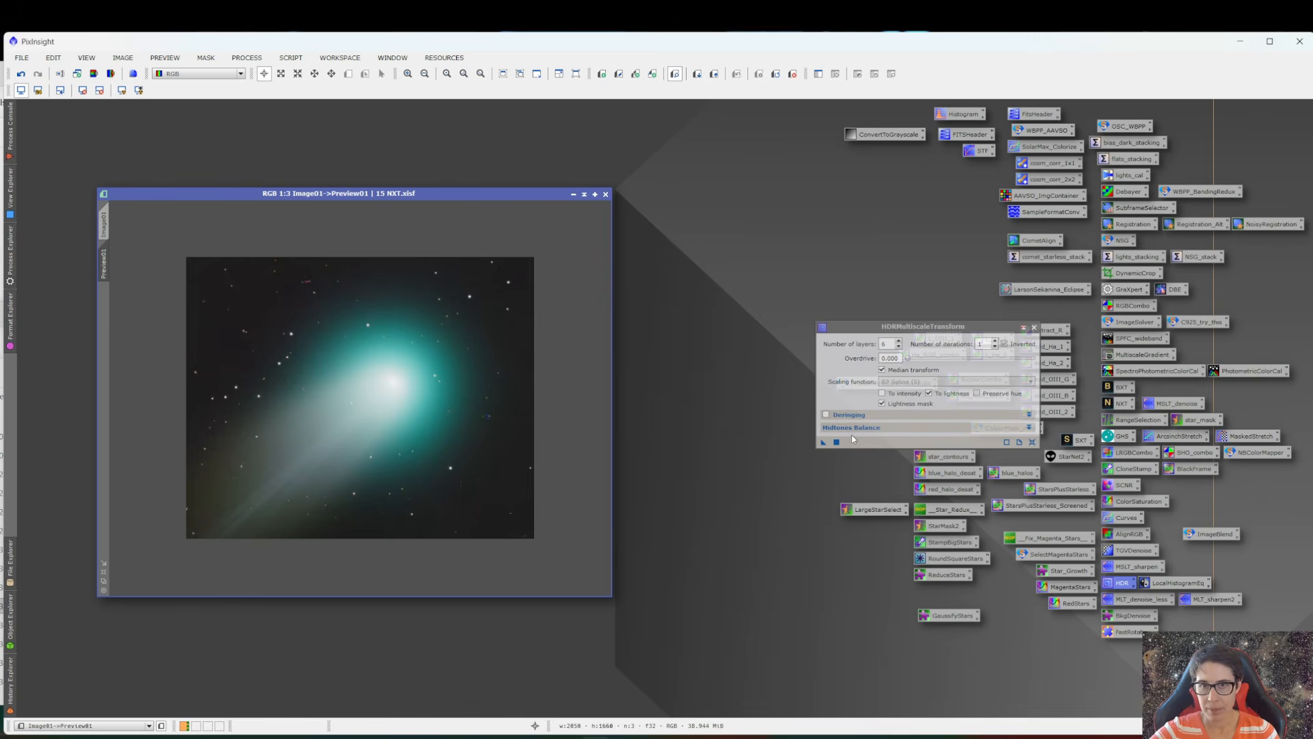
left_click(894, 330)
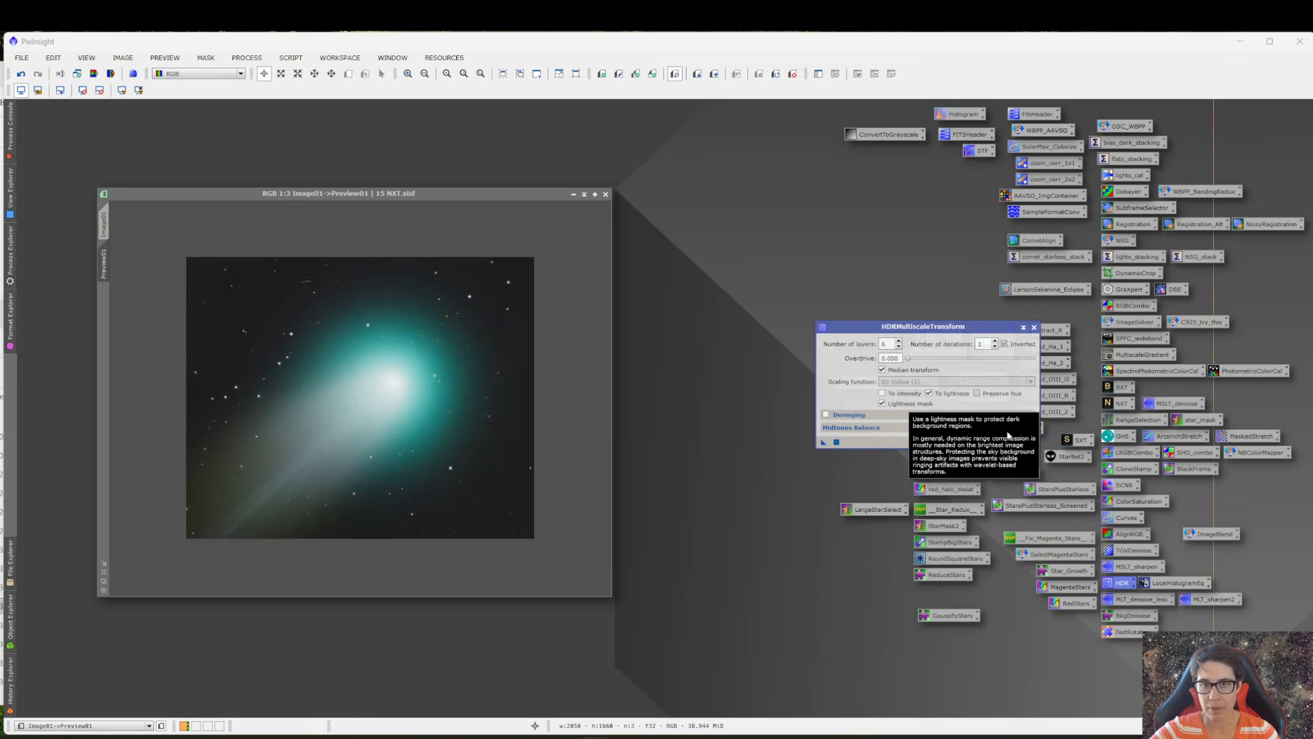
left_click(849, 428)
left_click(848, 427)
left_click(848, 427)
left_click(848, 427)
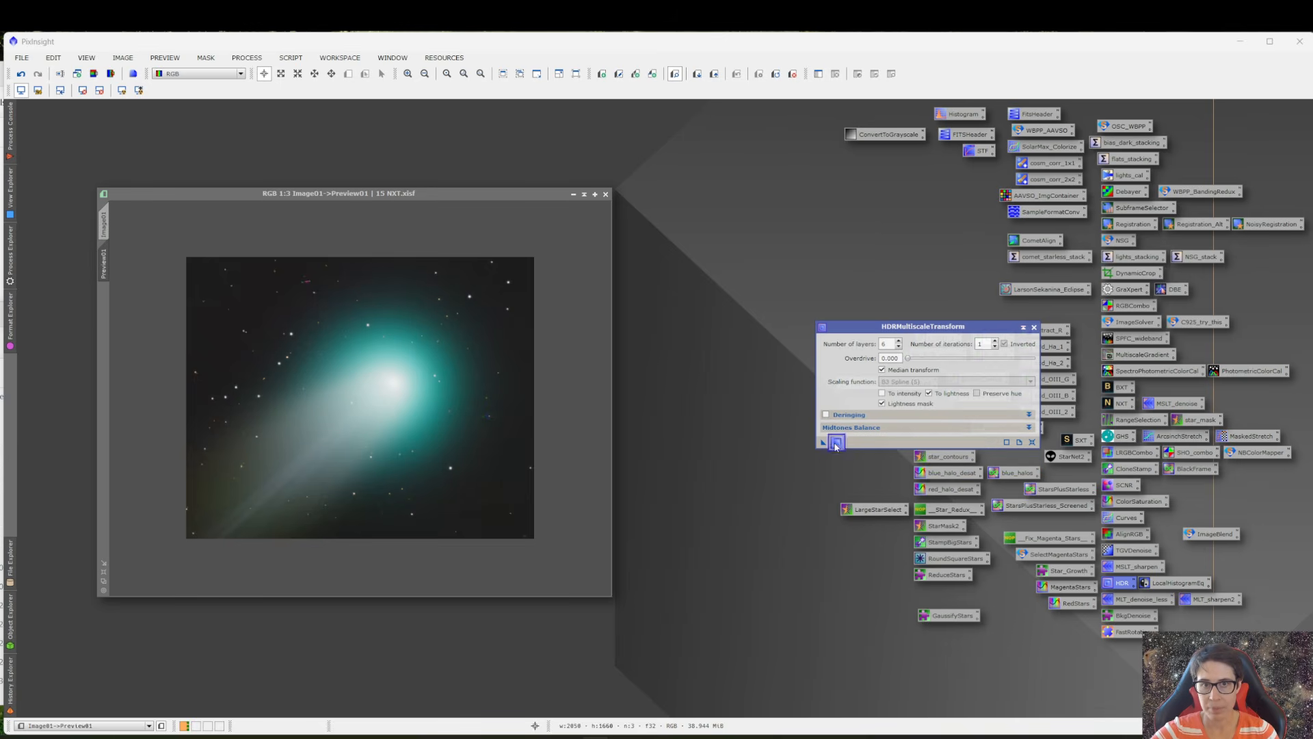
left_click(836, 443)
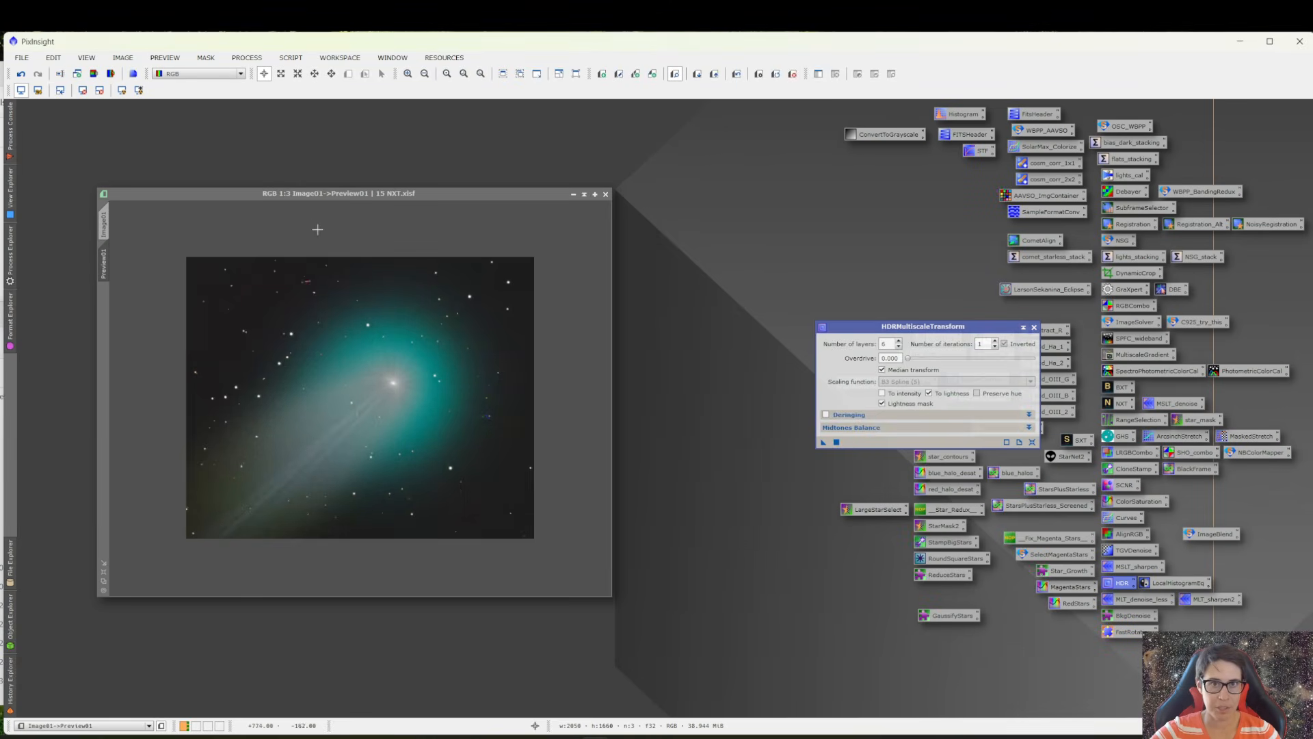
- Compare the comet head preview repeatedly before and after HDRMultiscaleTransform to judge the detail around the nucleus and inner tail
left_click(146, 202)
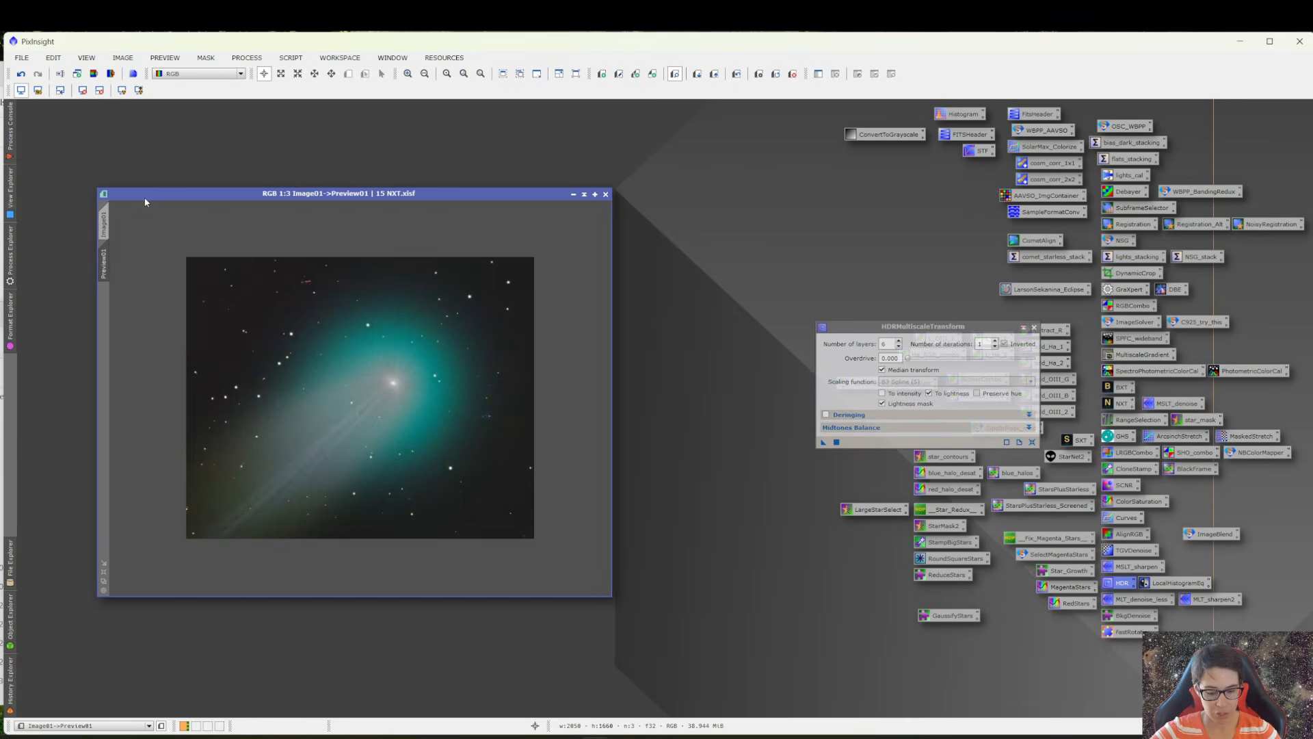
key("ctrl+z")
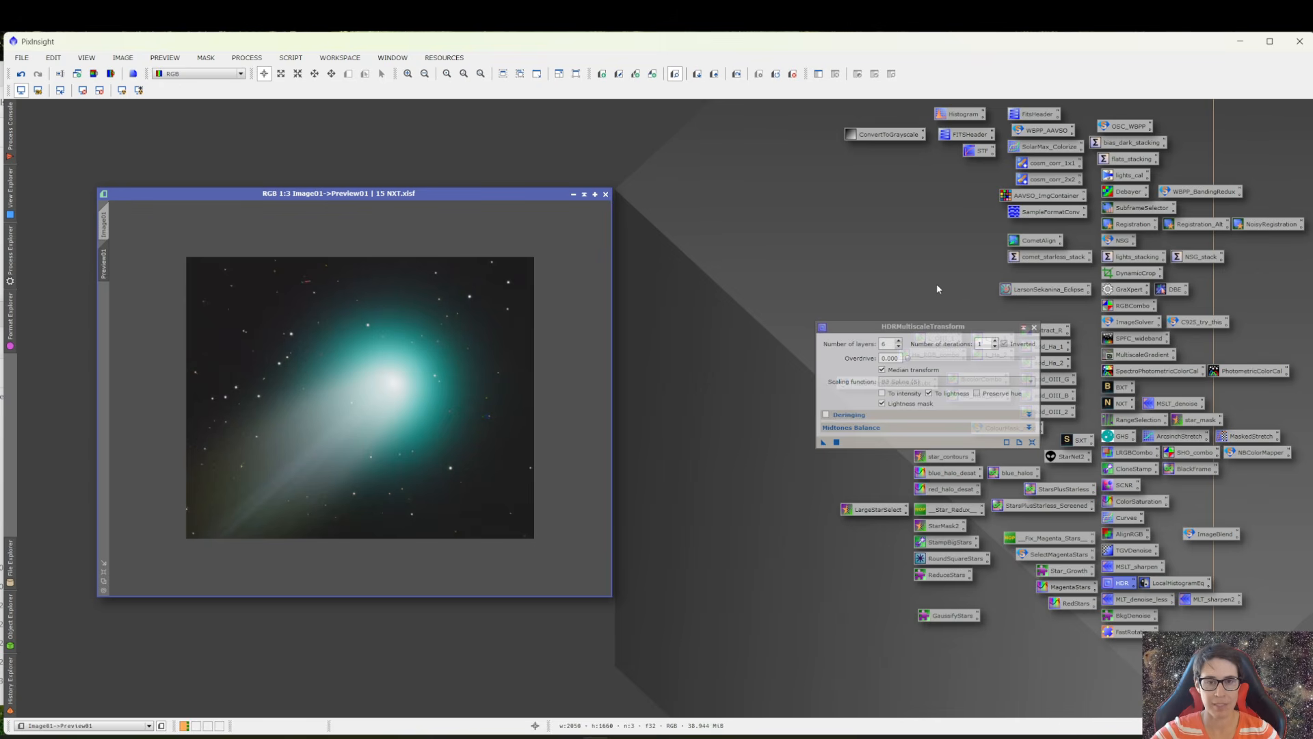
key("ctrl+shift+z")
key("ctrl+shift+z")
key("ctrl+shift+z")
key("ctrl+shift+z")
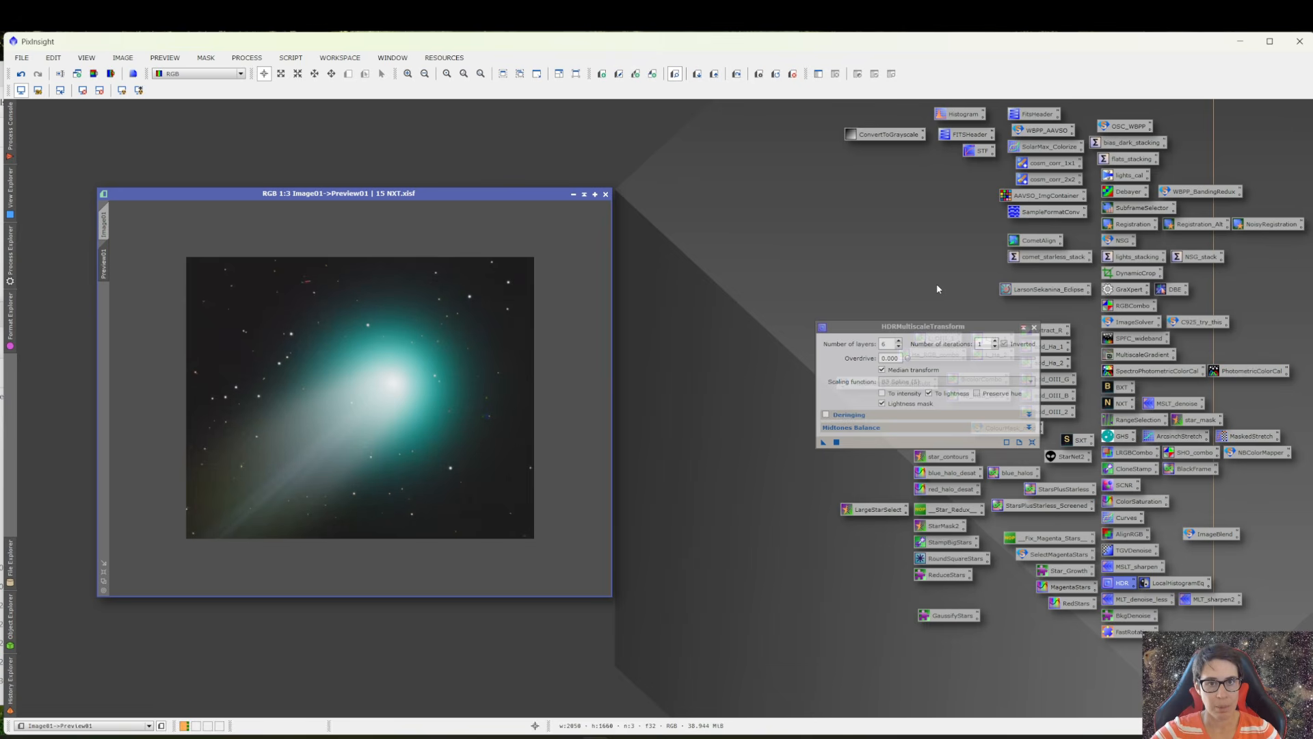
key("ctrl+shift+z")
key("ctrl+shift+z")
key("ctrl+shift+z")
key("ctrl+shift+z")
key("ctrl+shift+z")
key("ctrl+shift+z")
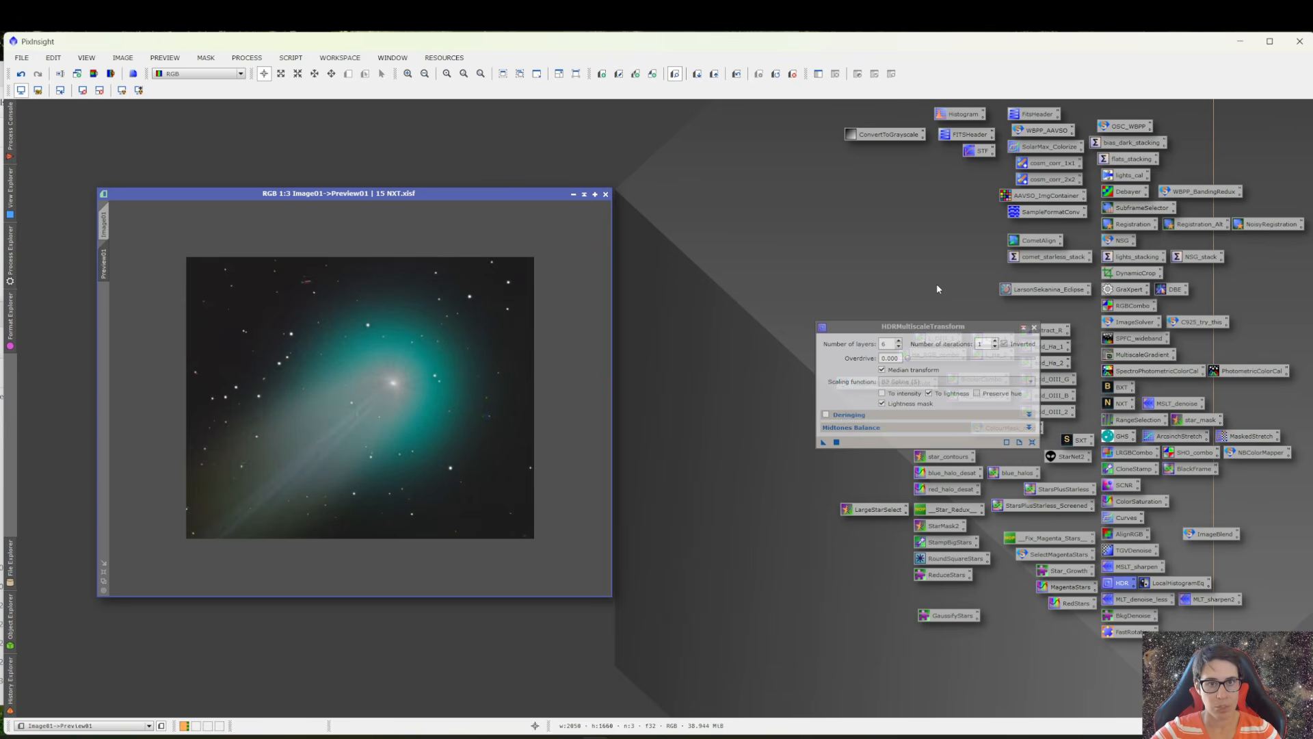
key("ctrl+shift+z")
key("ctrl+shift+z")
key("ctrl+shift+z")
key("ctrl+shift+z")
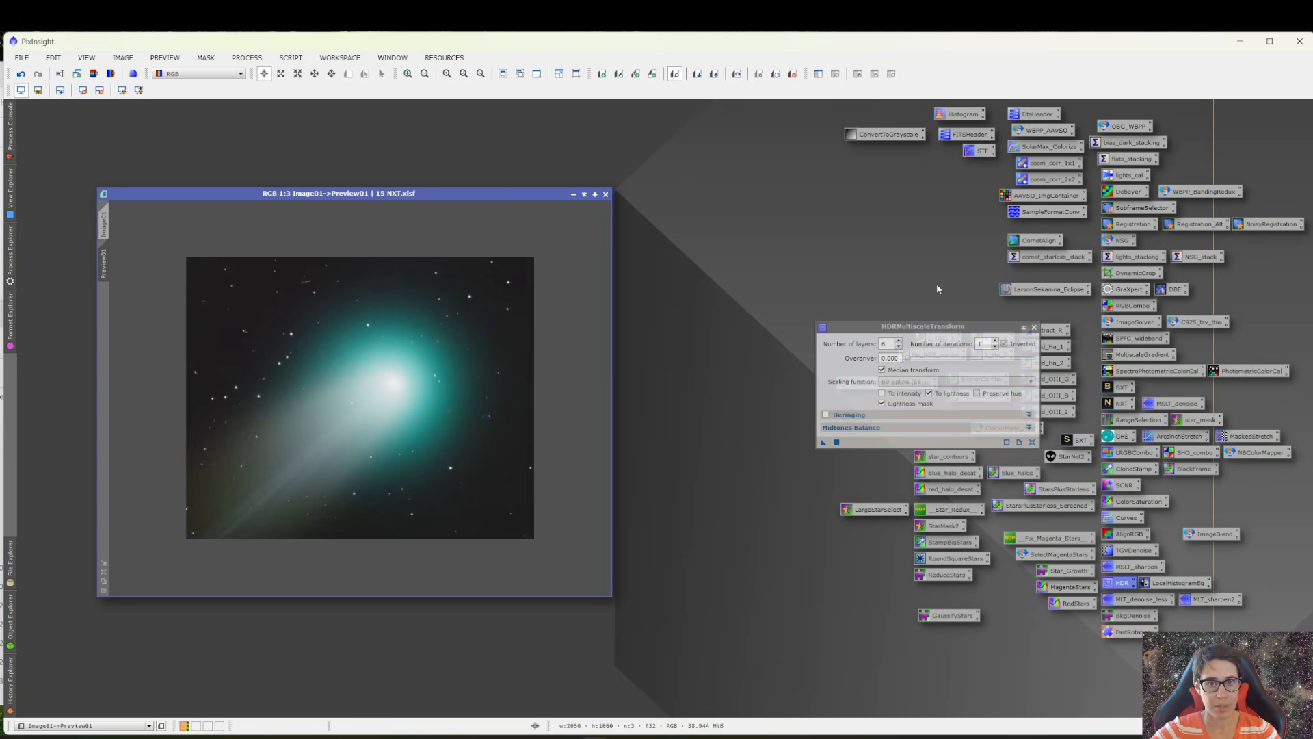
- Try HDRMultiscaleTransform with 7 layers and the median transform on the comet head preview
key("ctrl+shift+z")
key("ctrl+shift+z")
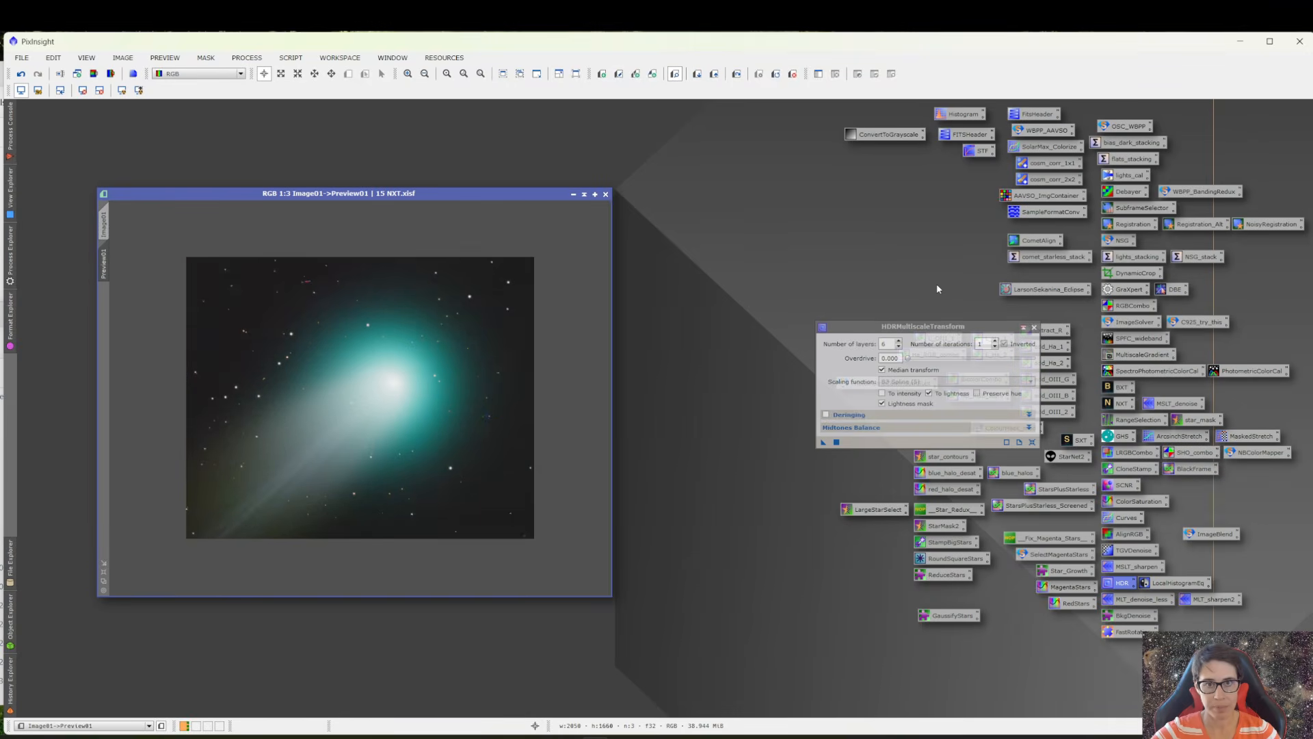
left_click(900, 341)
left_click(836, 442)
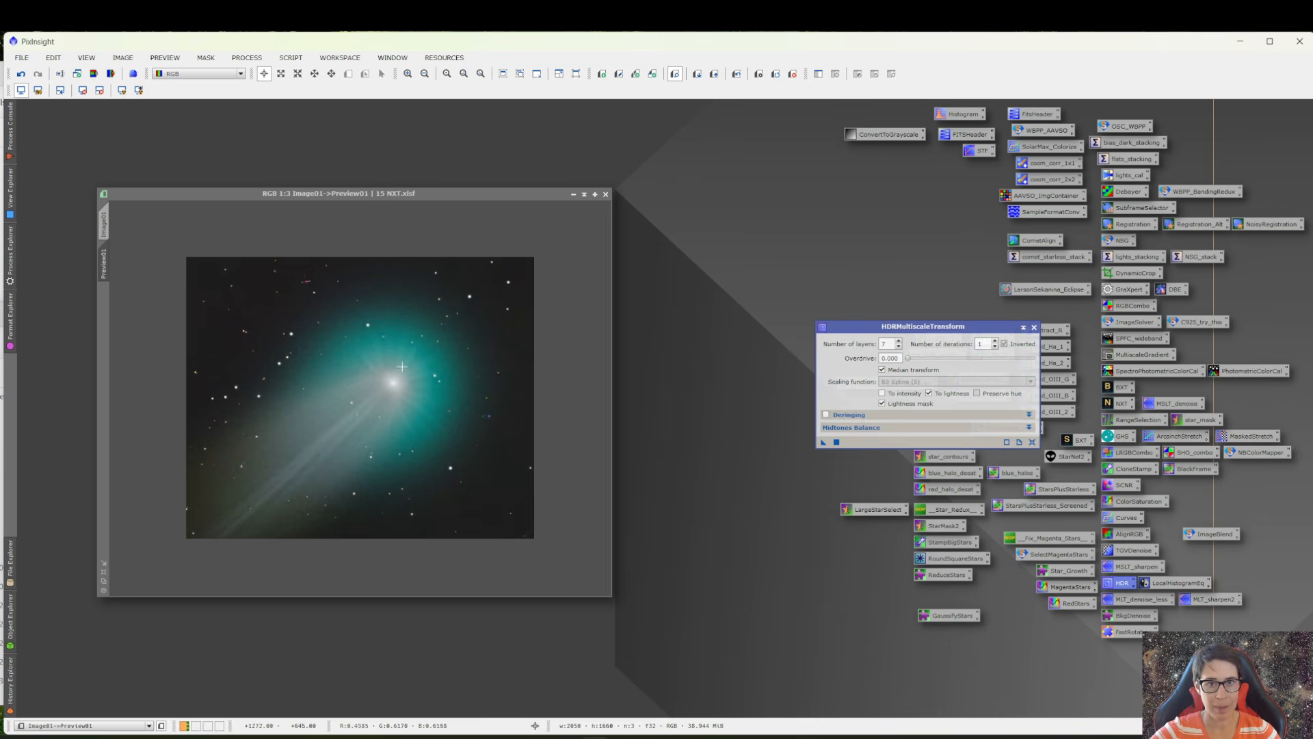
left_click(108, 265)
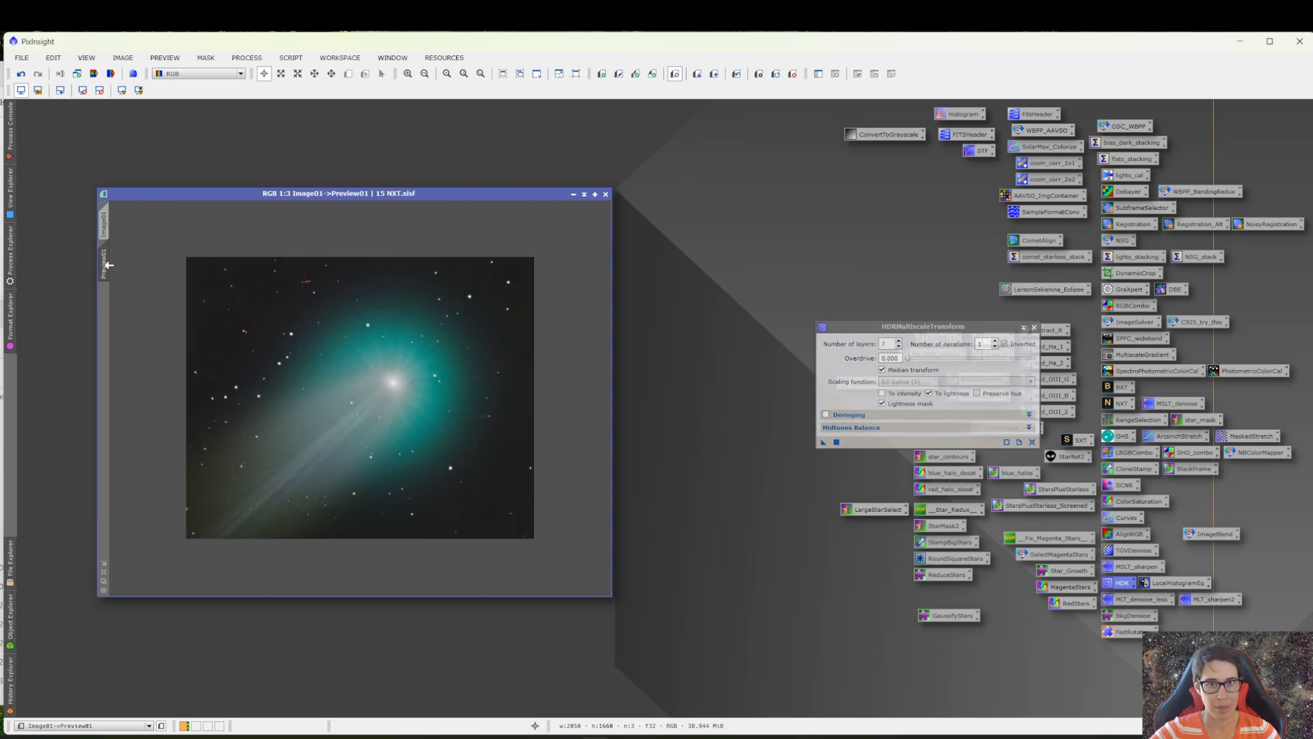
left_click(899, 346)
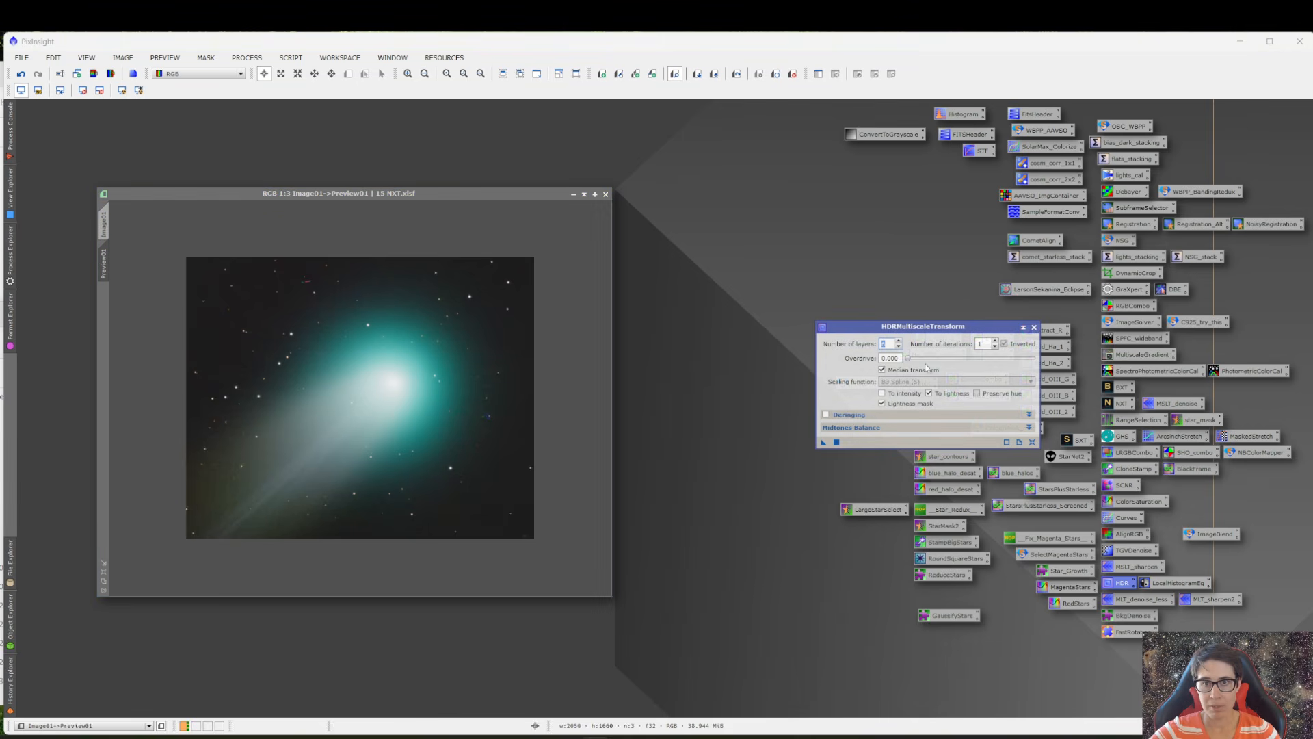
type("6")
left_click(926, 370)
left_click(940, 382)
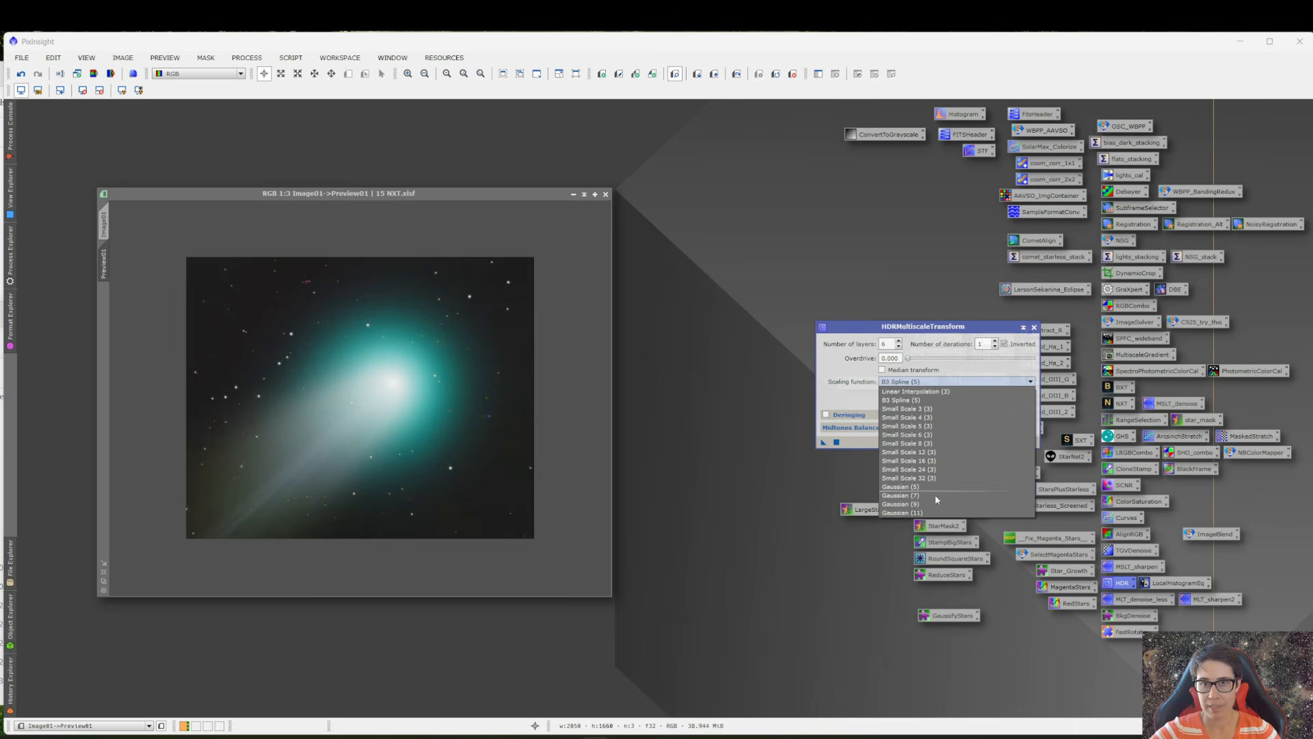
left_click(940, 382)
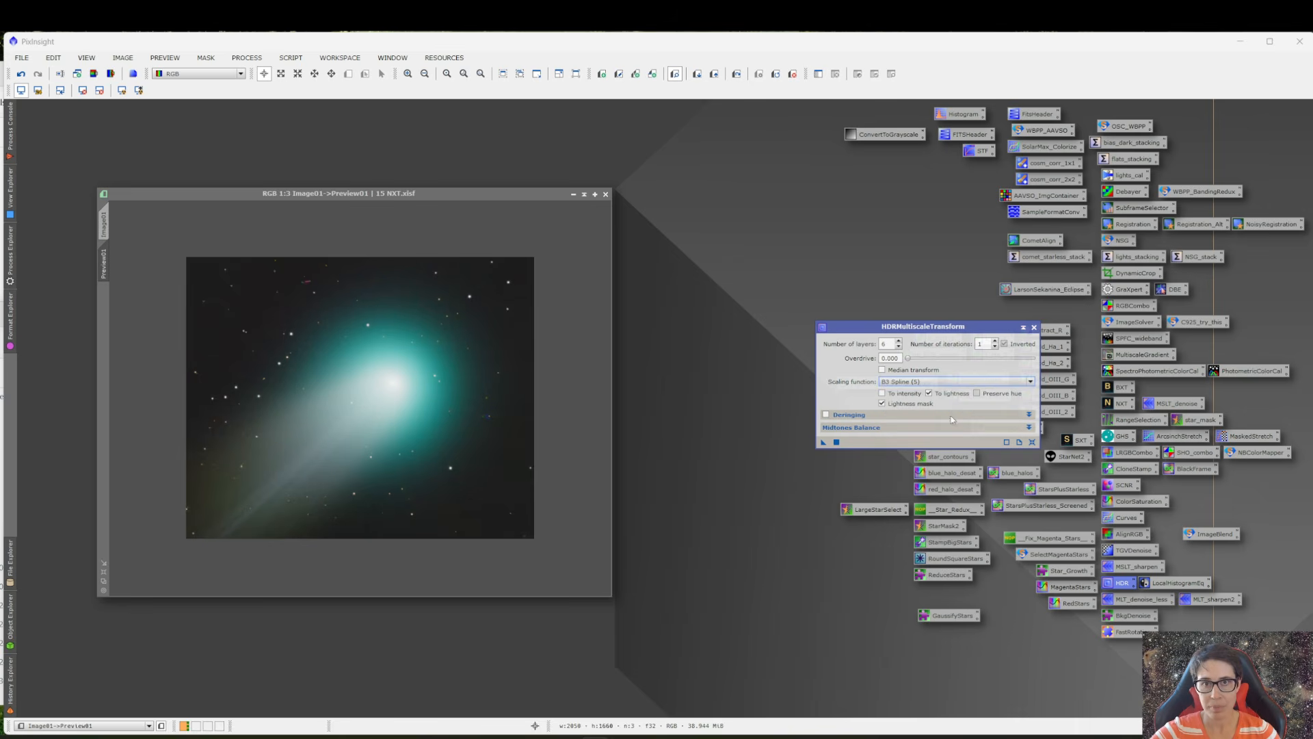
left_click(1035, 328)
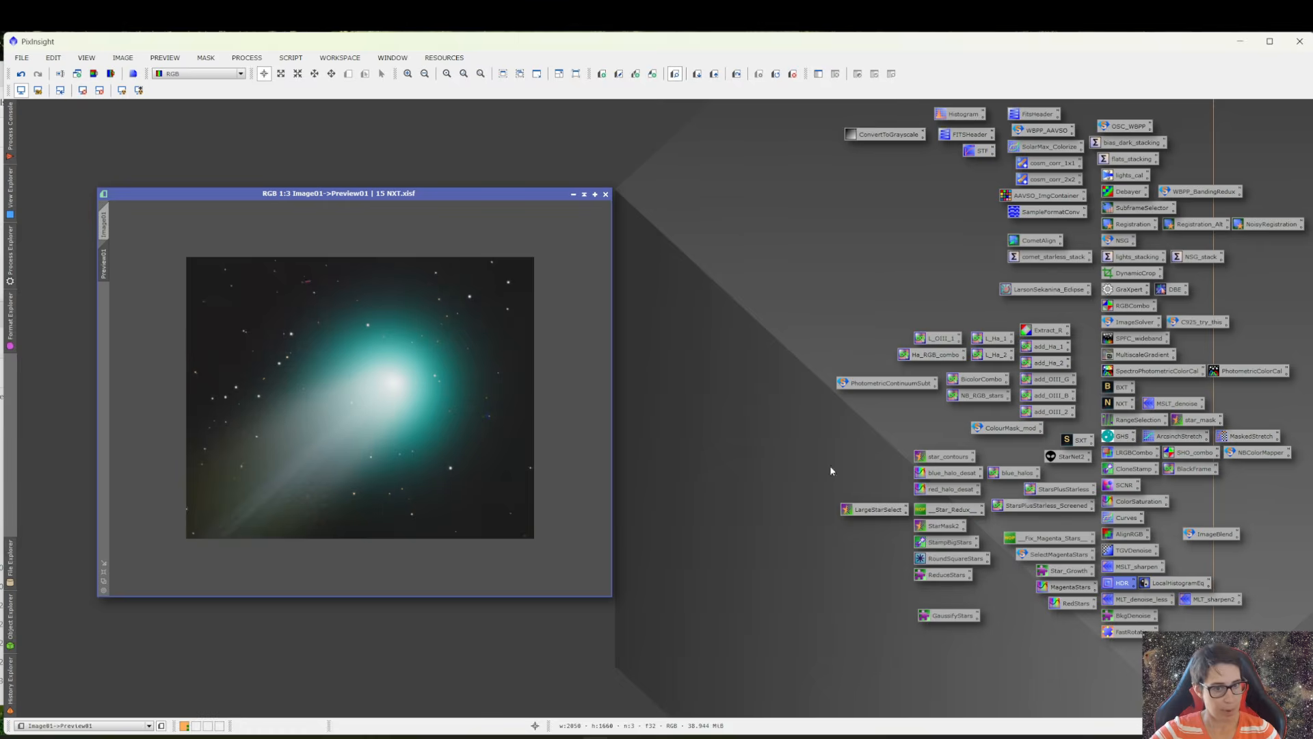
- Import the saved HDRMultiscaleTransform icon from the processes folder and test its 7-layer B3 Spline (5) settings on the comet head preview
left_click(2, 548)
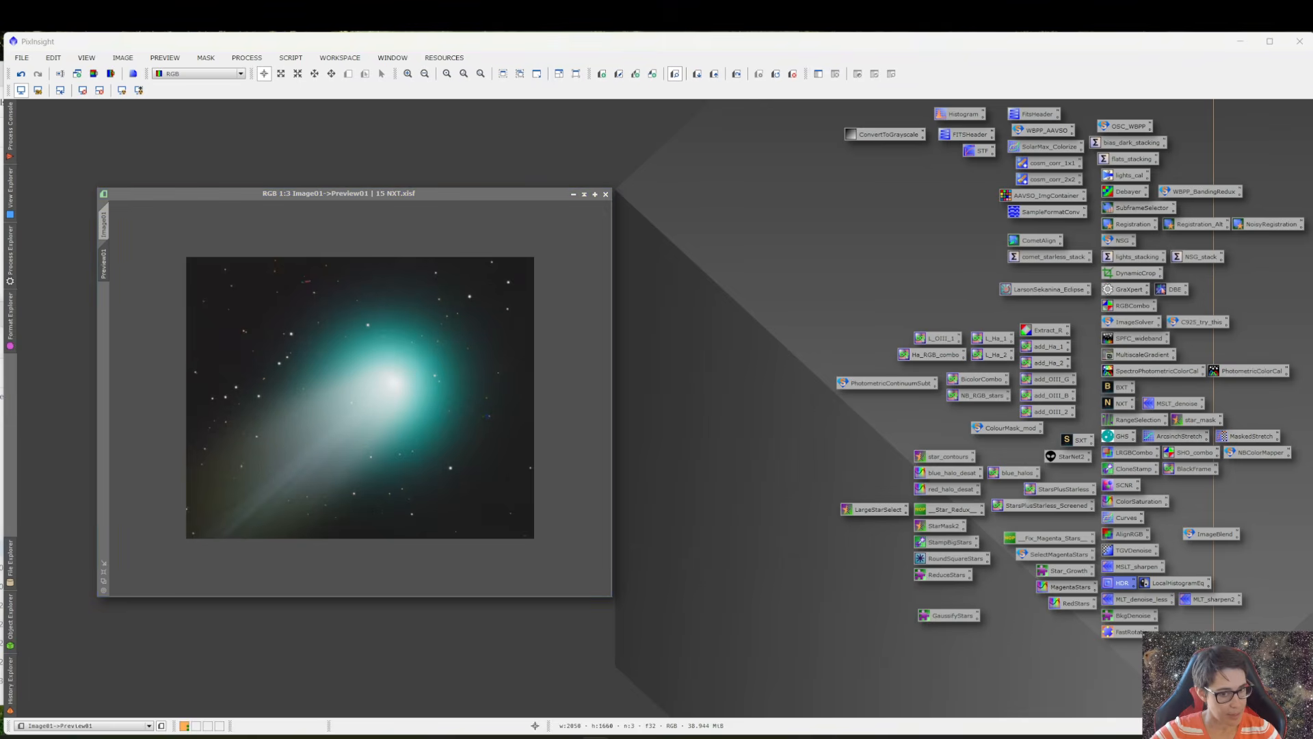
double_click(2, 548)
left_click(1, 435)
left_click_drag(21, 435, 698, 445)
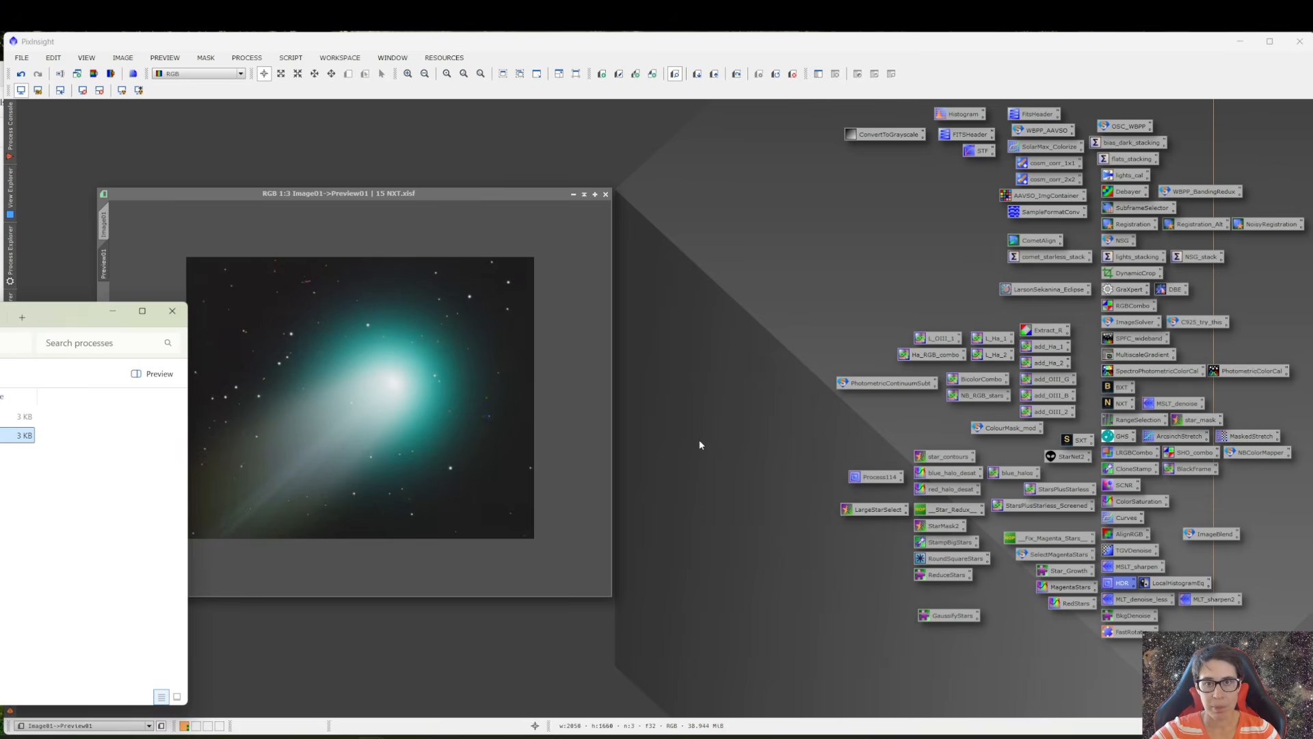
left_click(859, 479)
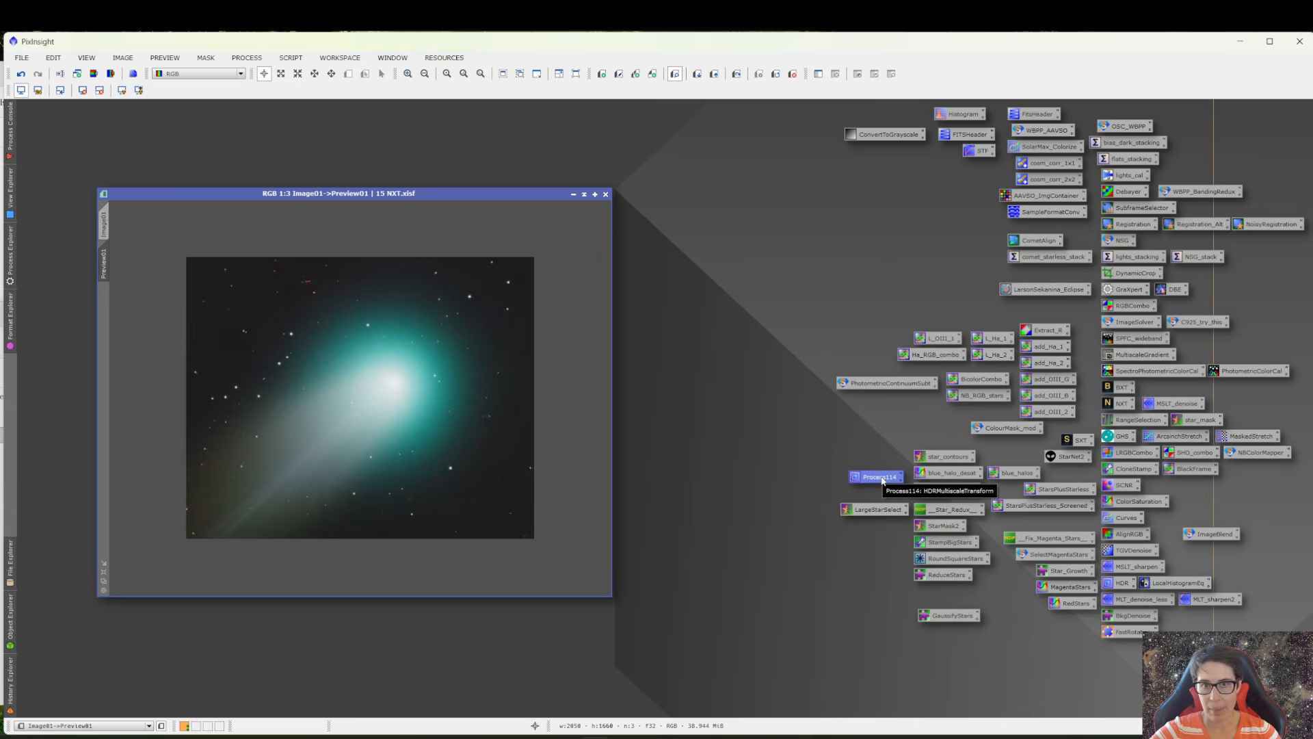
double_click(875, 477)
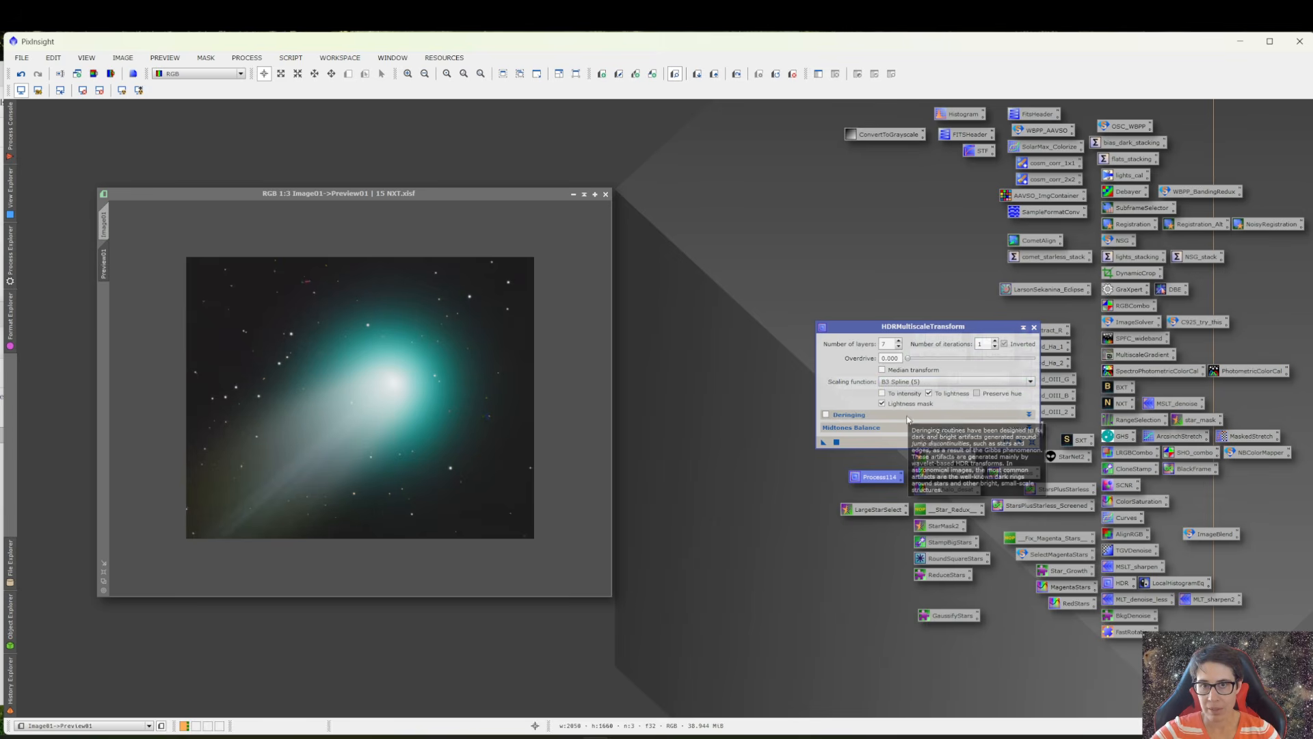
left_click(850, 442)
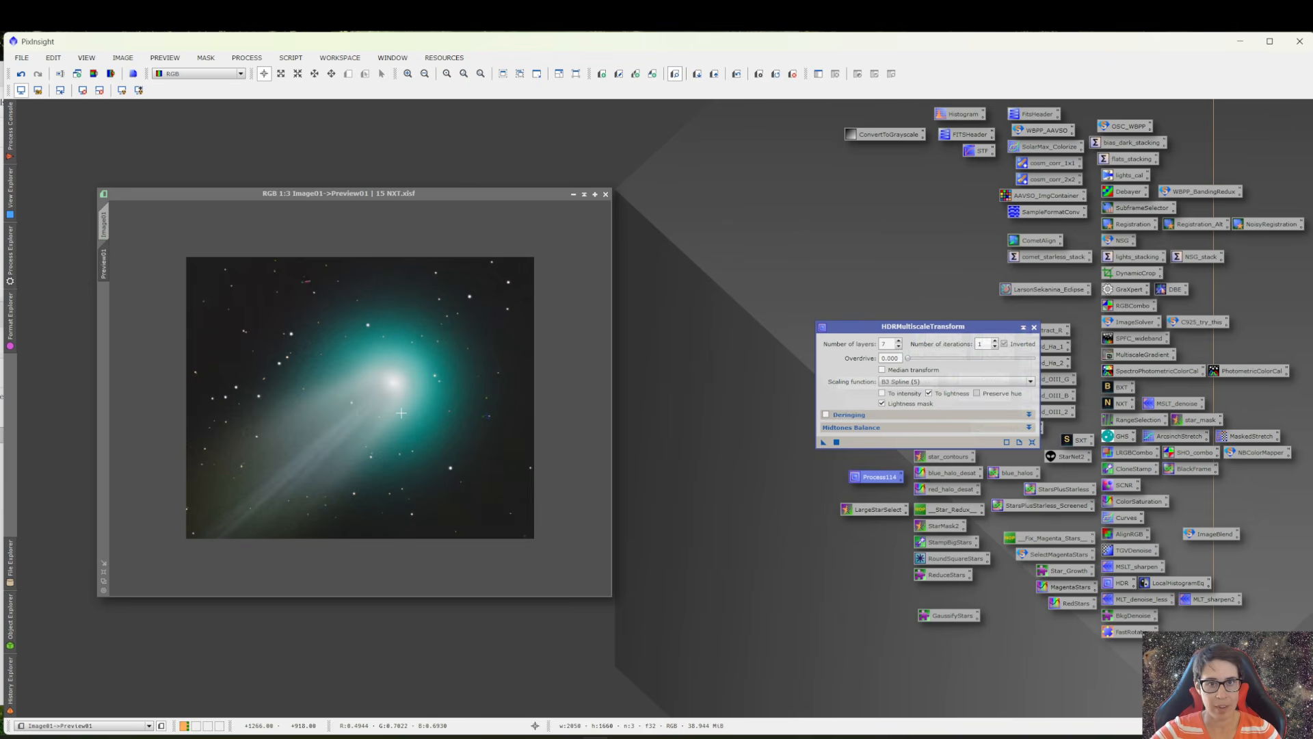
- Delete the preview and apply HDRMultiscaleTransform to the full comet image with 7 layers, 1 iteration, B3 Spline (5) and the lightness mask
left_click(104, 225)
left_click(793, 74)
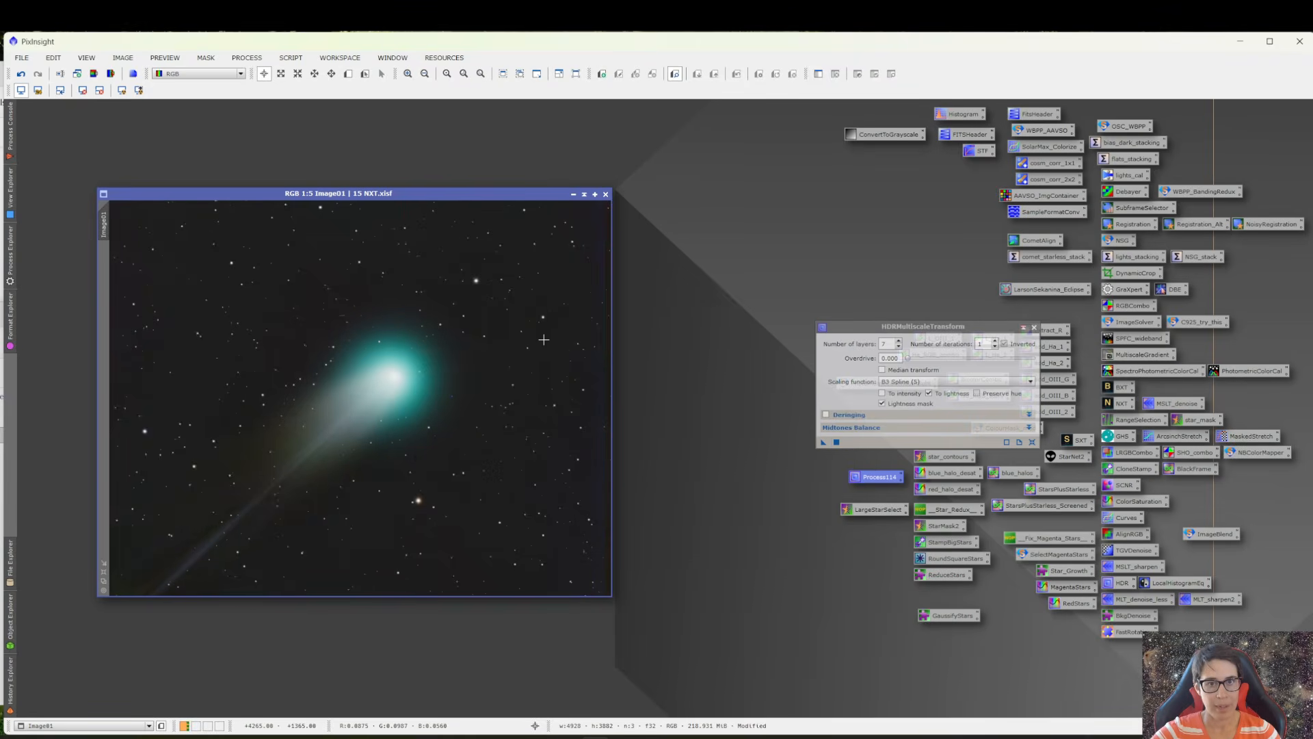
left_click(836, 443)
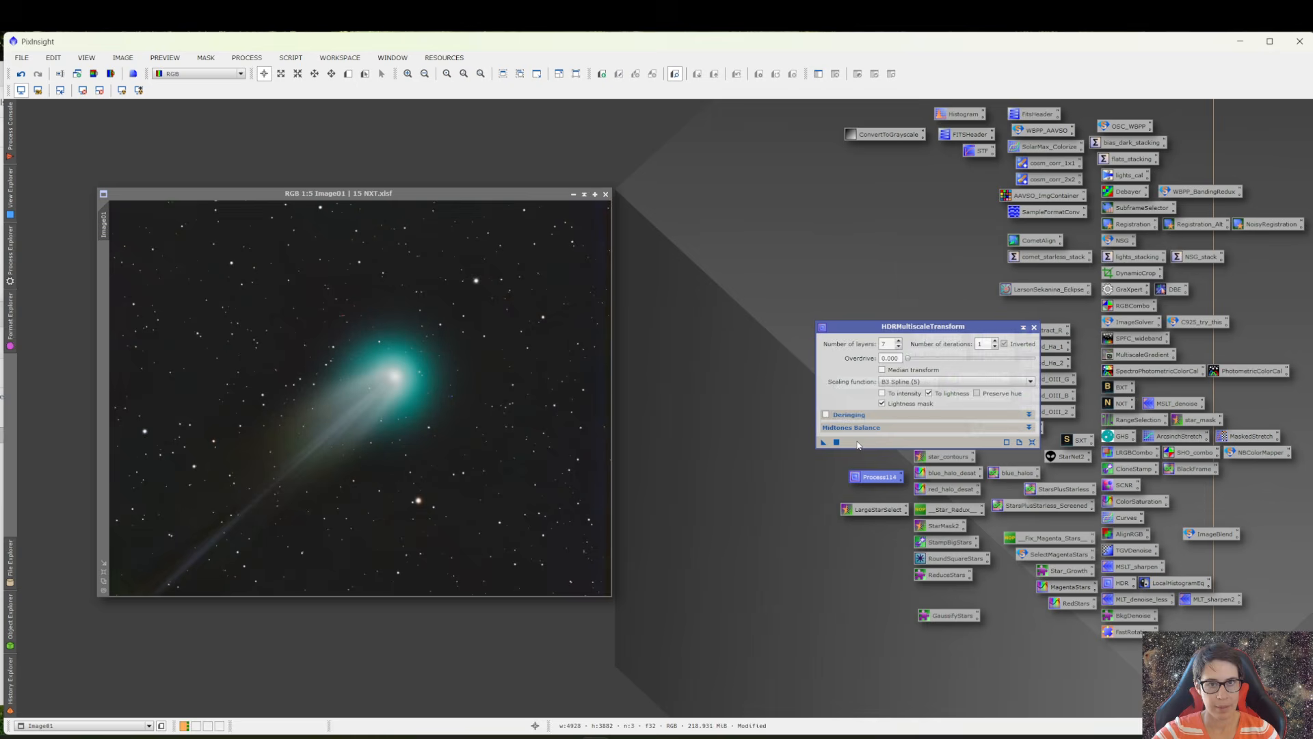
left_click(1035, 327)
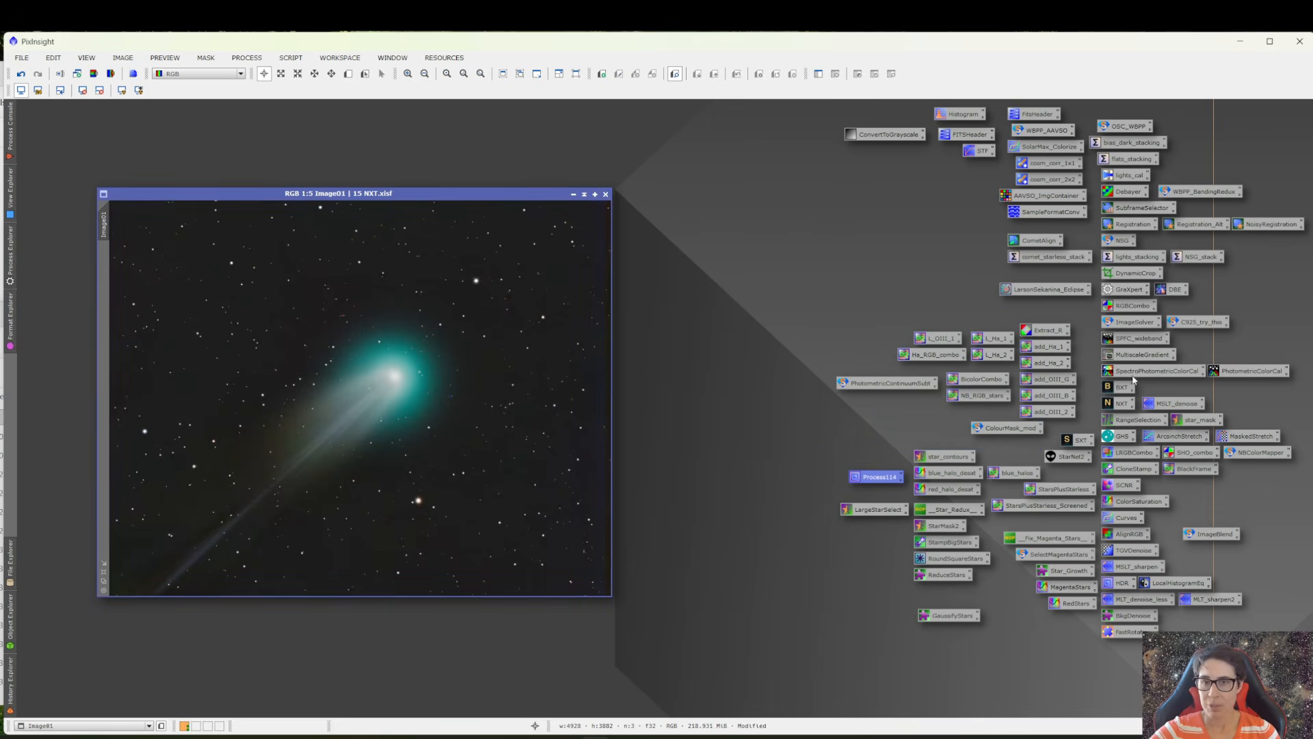
- Open CurvesTransformation with a real-time preview and raise the RGB/K curve's midtones at about input 0.44, output 0.52
double_click(1124, 518)
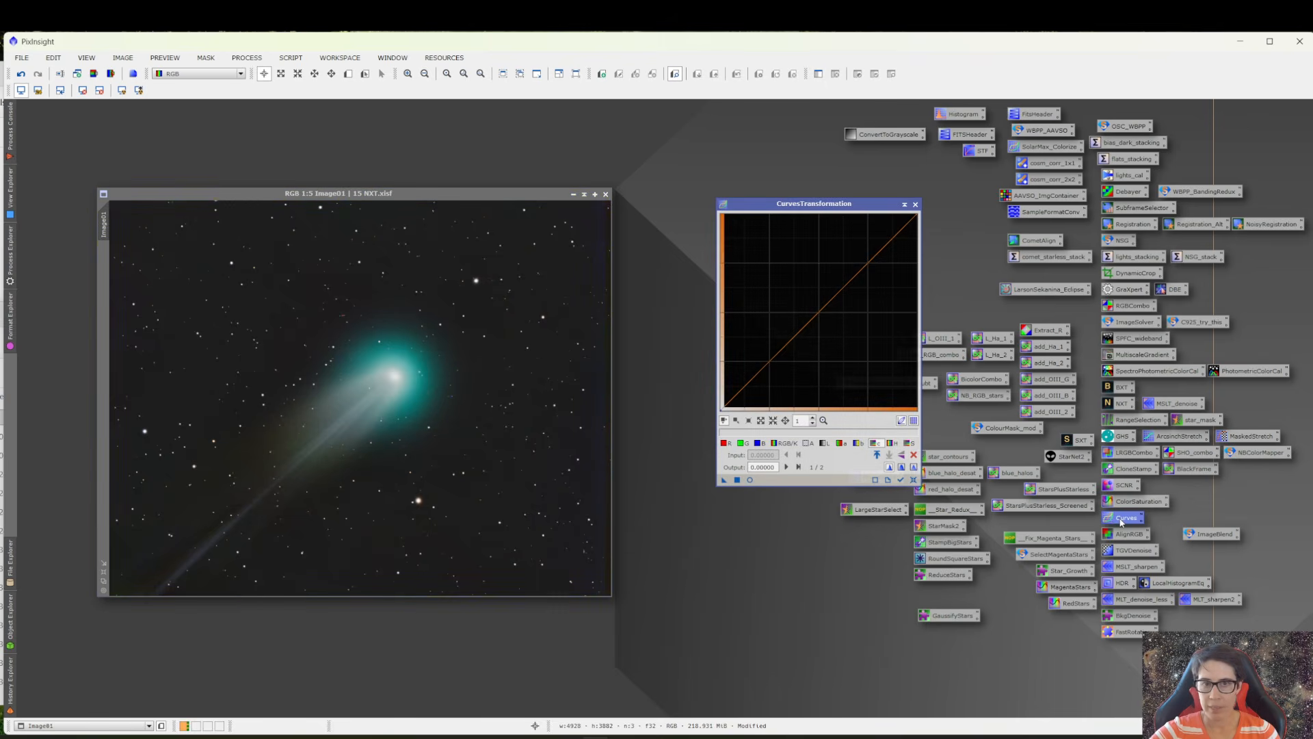
left_click(750, 480)
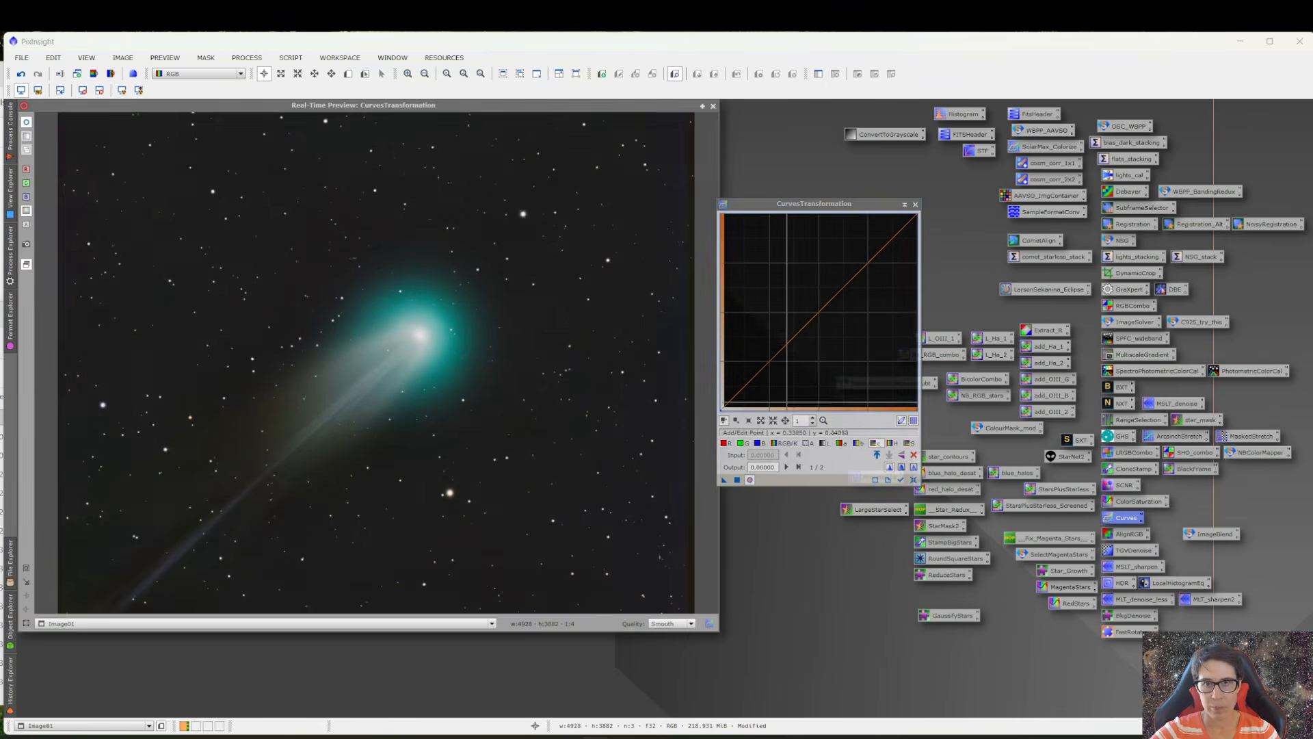
left_click(784, 444)
left_click(820, 310)
left_click_drag(819, 310, 806, 307)
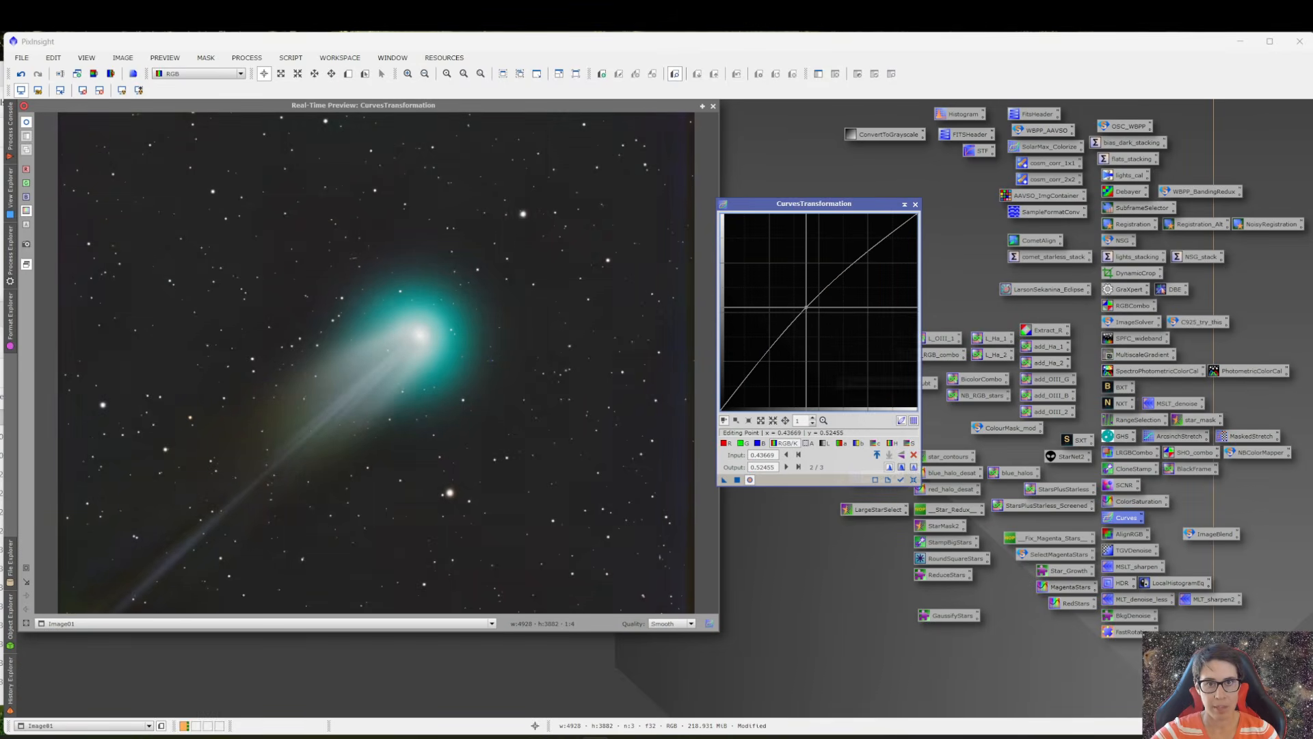
- Add RGB/K curve points at about 0.19/0.24 and 0.67/0.78 and apply the curve to the comet image
left_click(755, 361)
left_click_drag(755, 361, 758, 361)
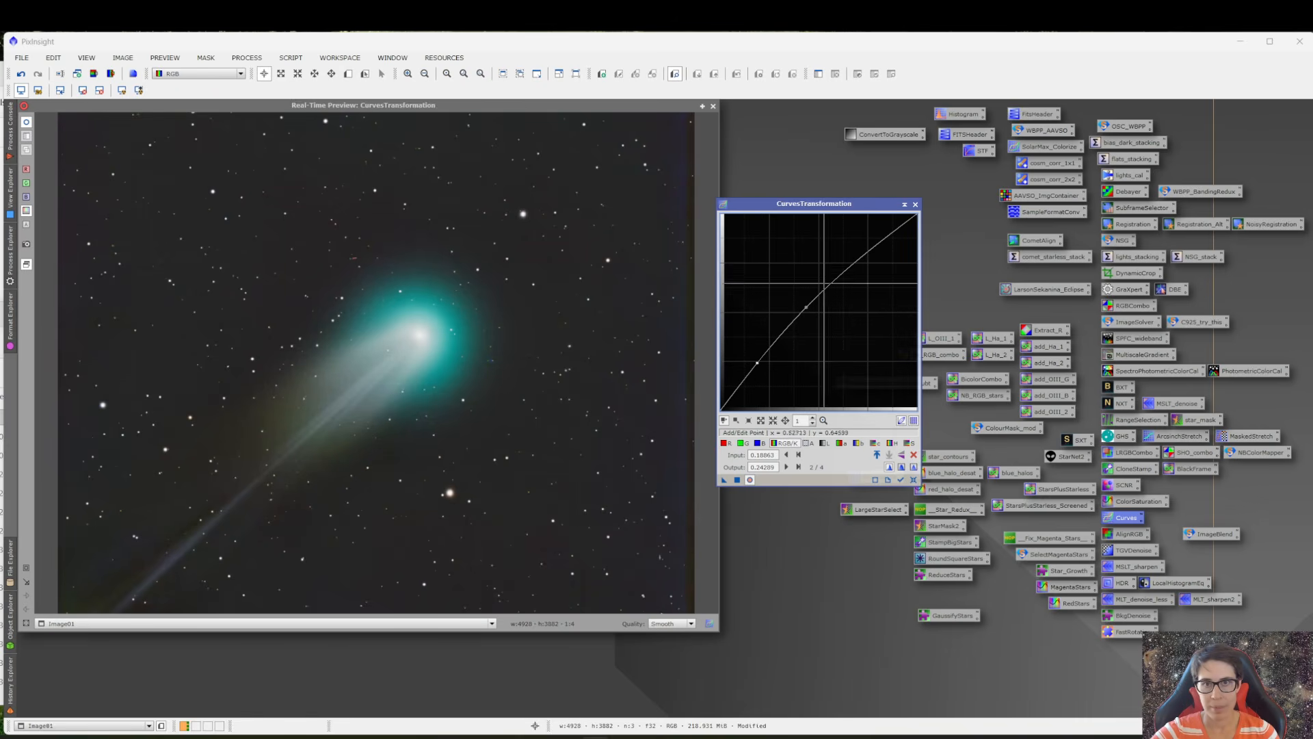
left_click(852, 258)
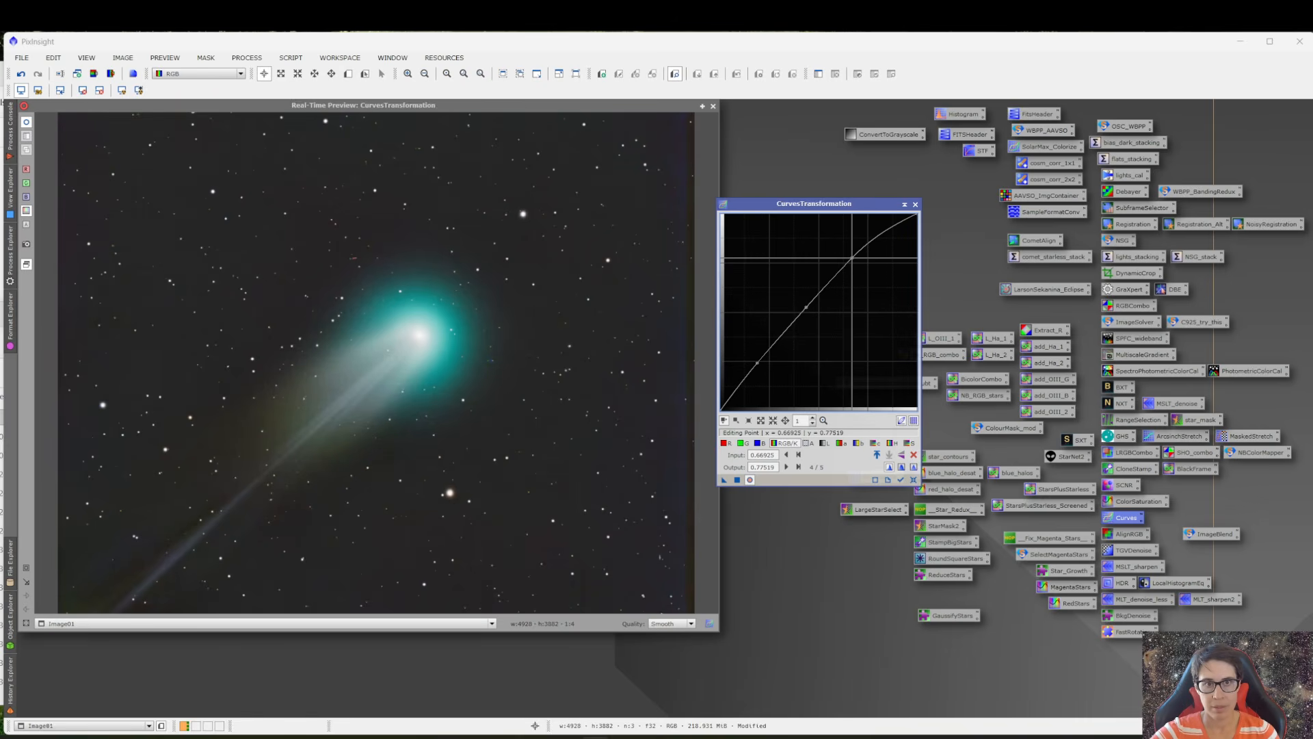
left_click_drag(852, 258, 852, 258)
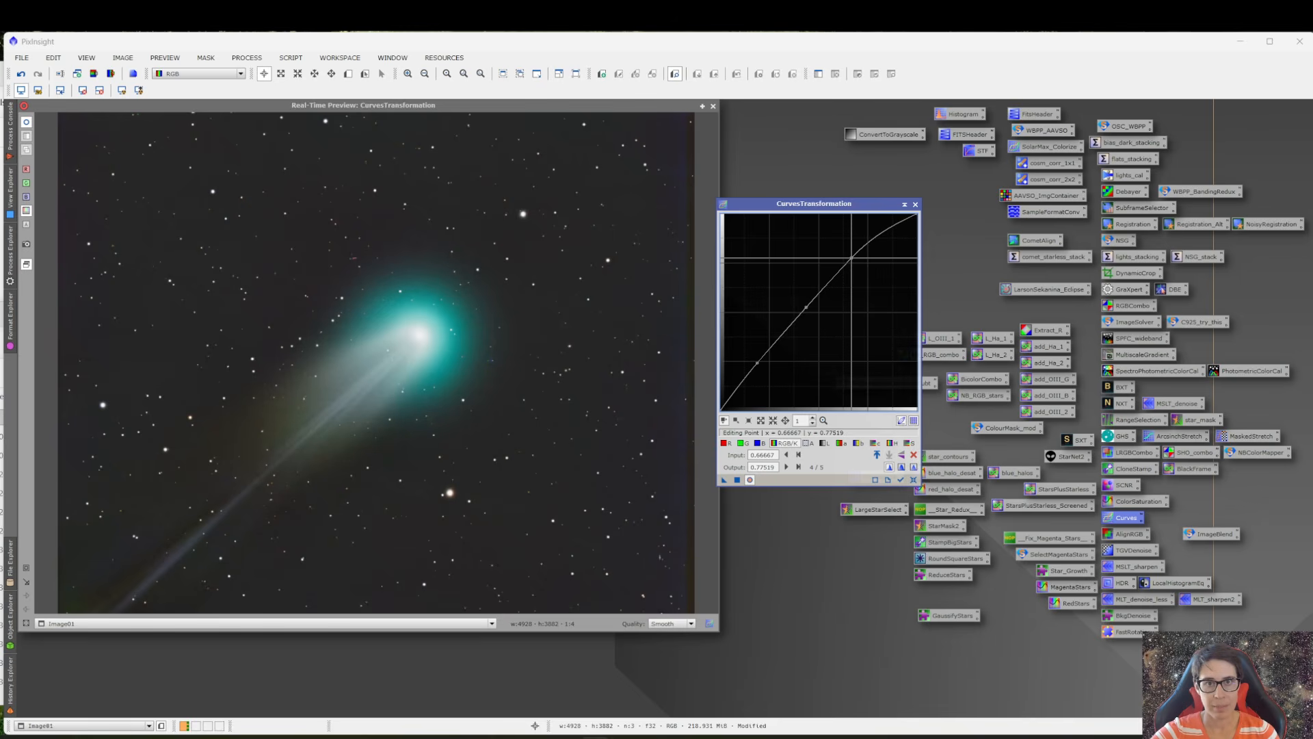
left_click(737, 479)
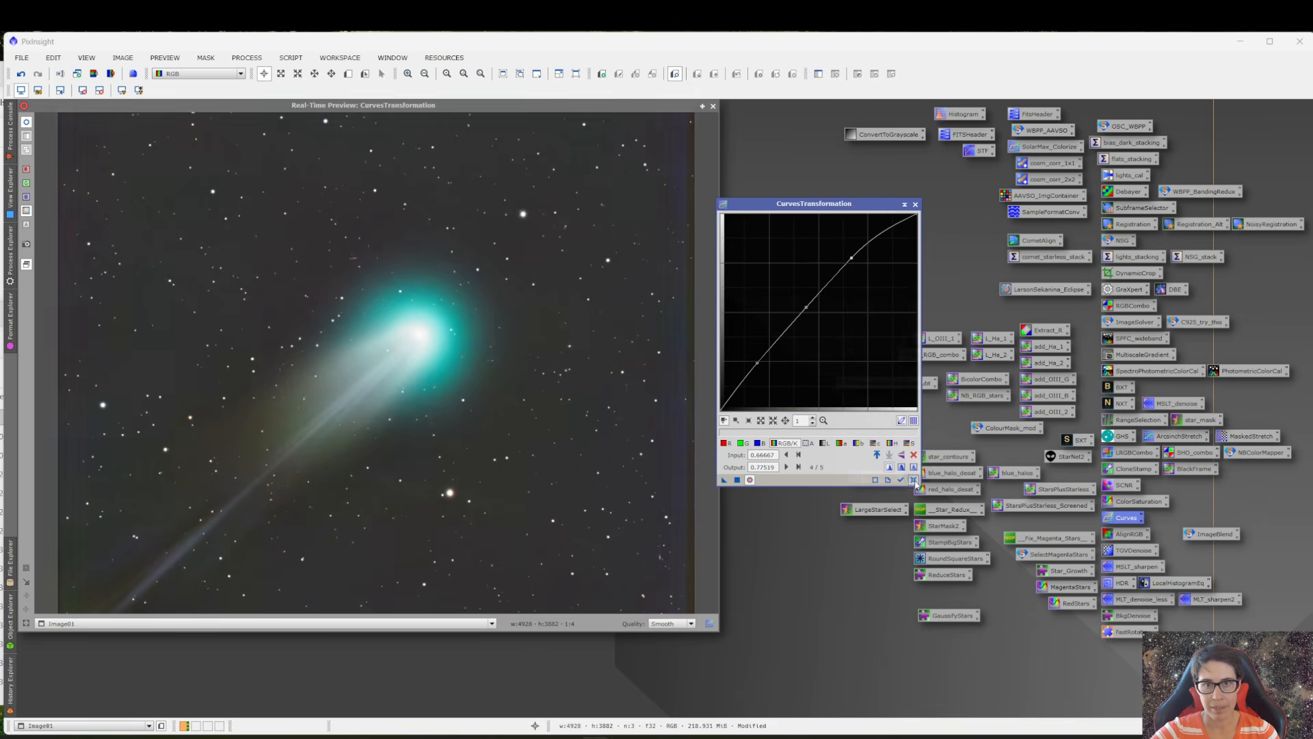
left_click(914, 480)
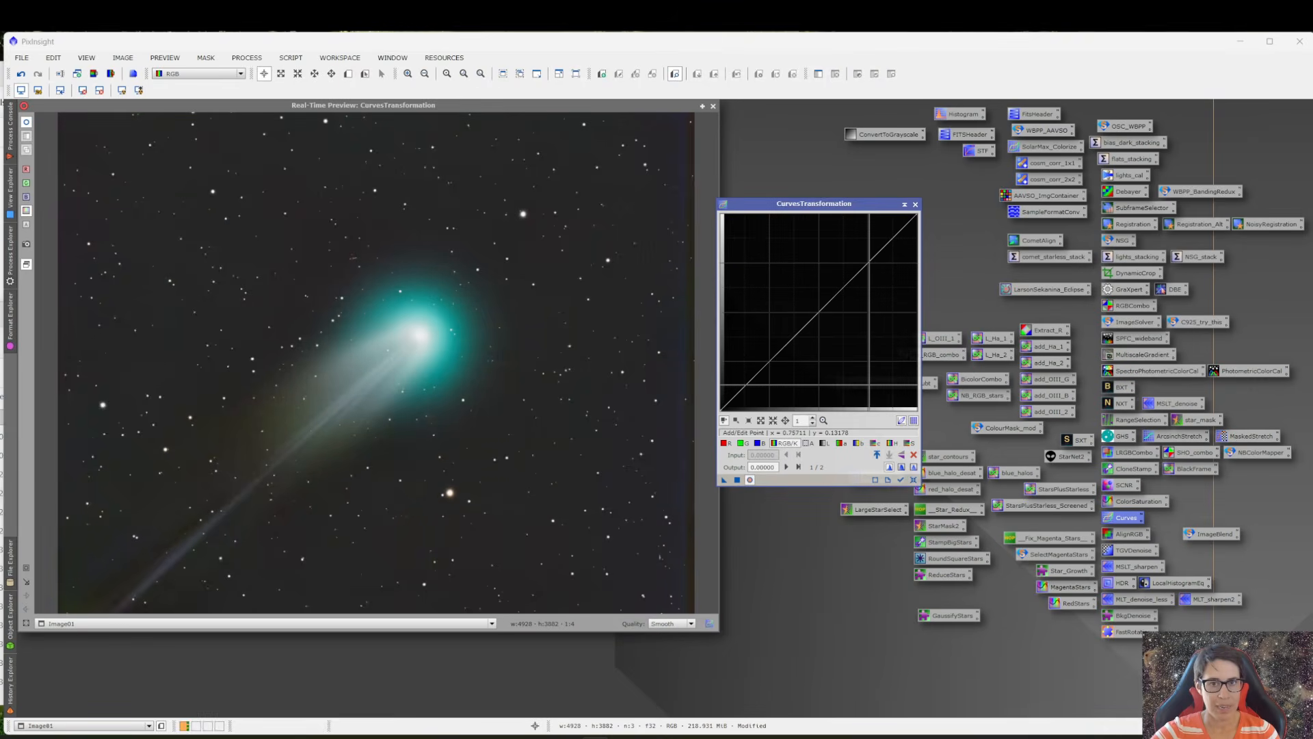
left_click(916, 204)
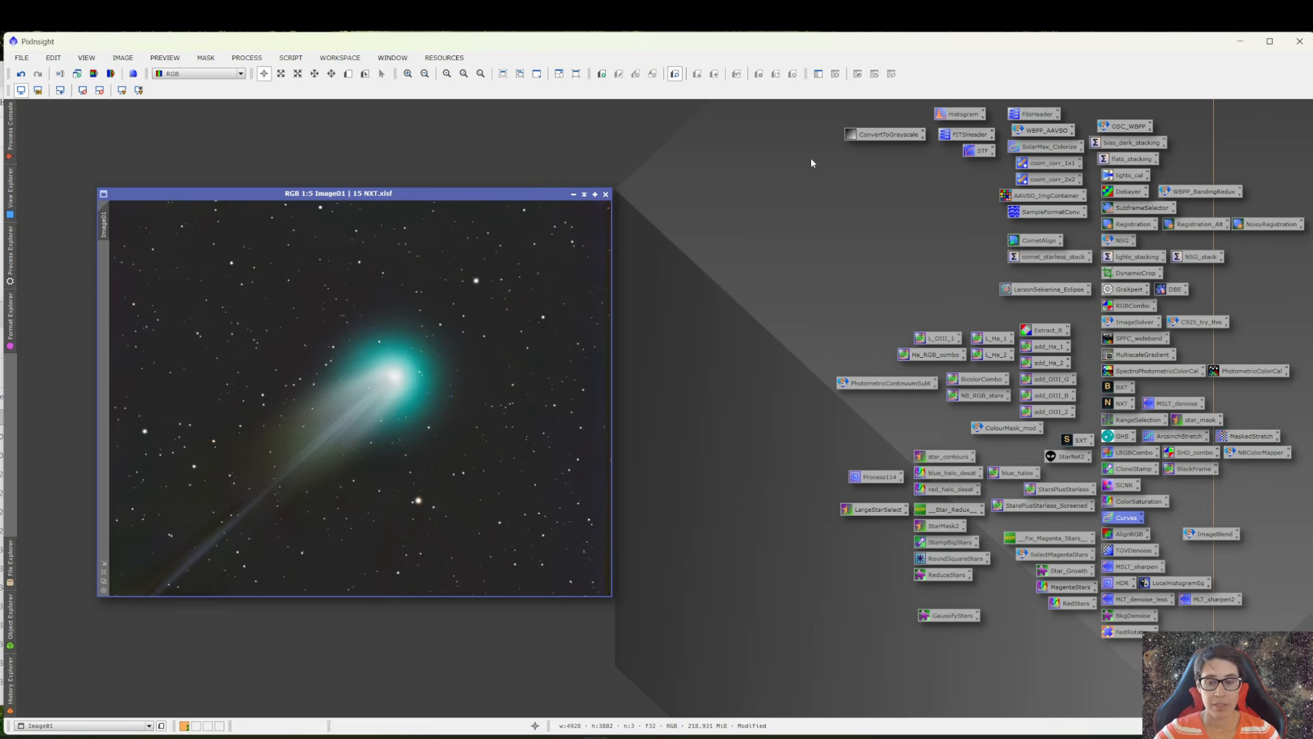